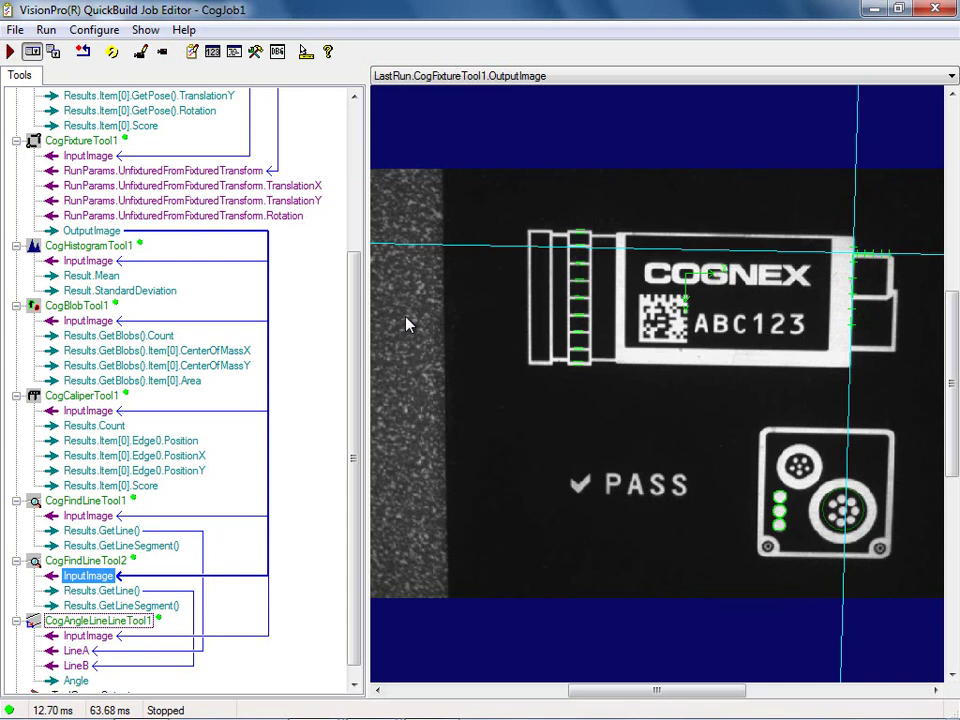
# Add a CogToolBlock from the VisionPro Tools list to the end of CogJob1, after the angle tool
pyautogui.moveTo(354, 272); pyautogui.dragTo(354, 285)
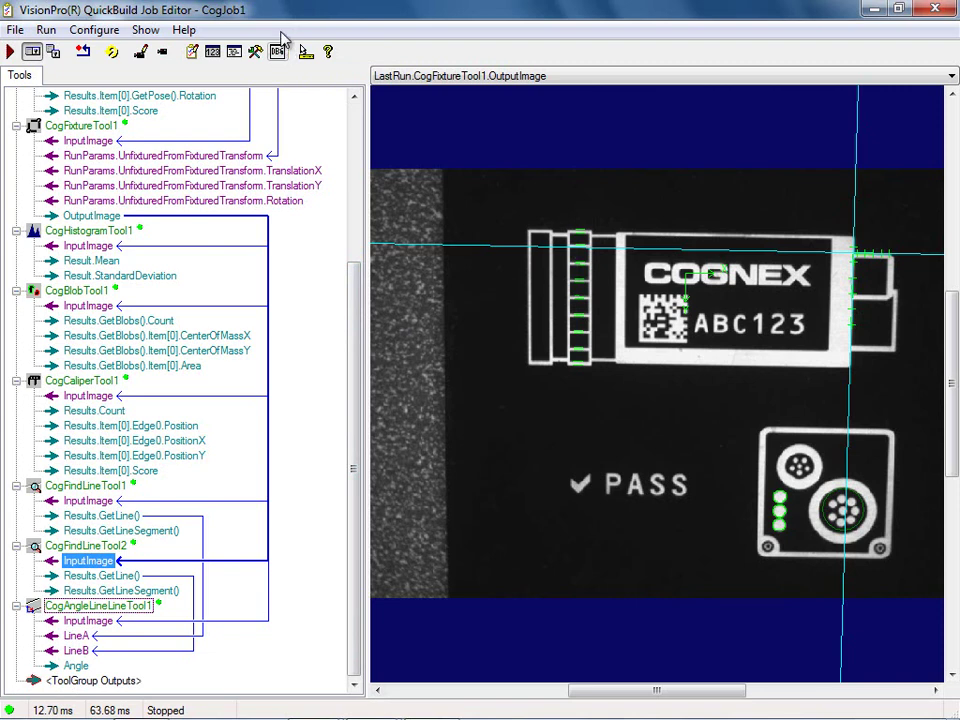
pyautogui.click(258, 56)
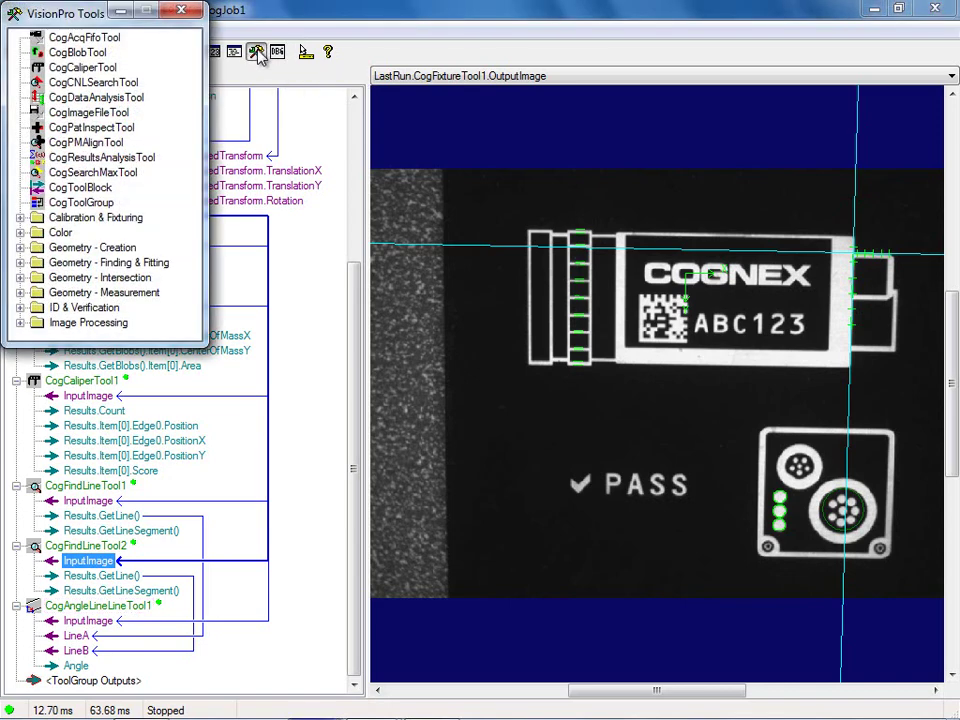
pyautogui.moveTo(95, 14); pyautogui.dragTo(483, 20)
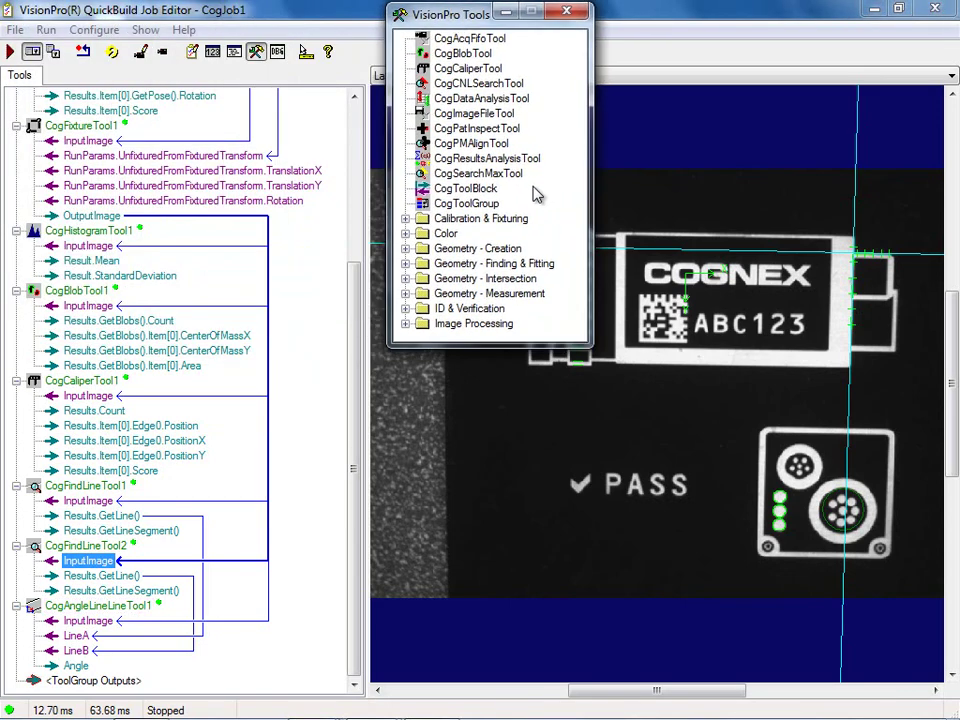
pyautogui.moveTo(476, 193); pyautogui.dragTo(130, 680)
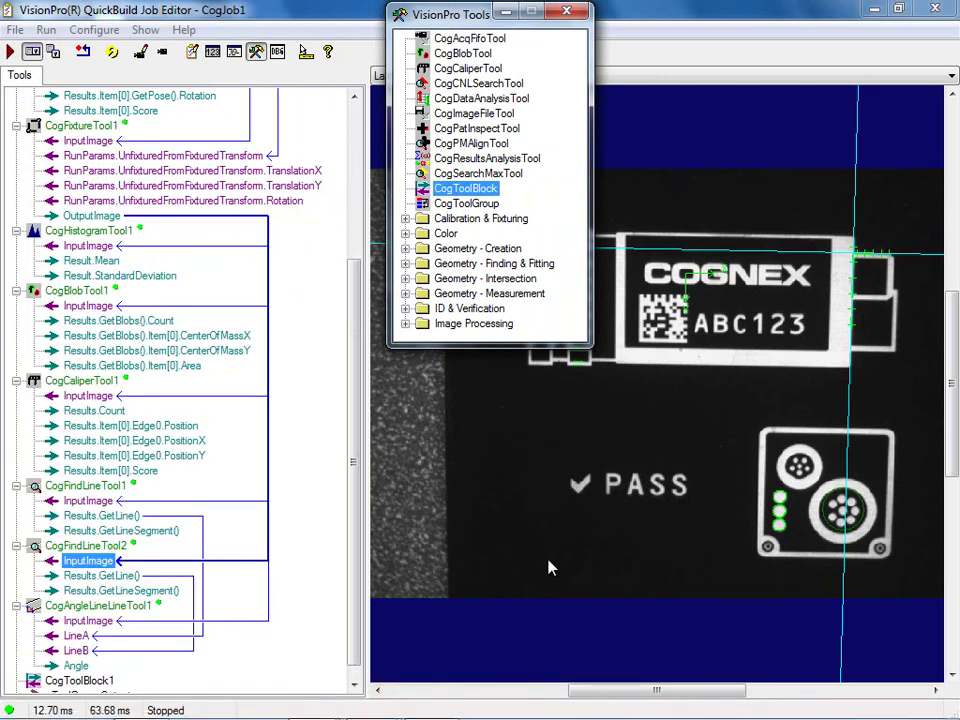
pyautogui.click(567, 11)
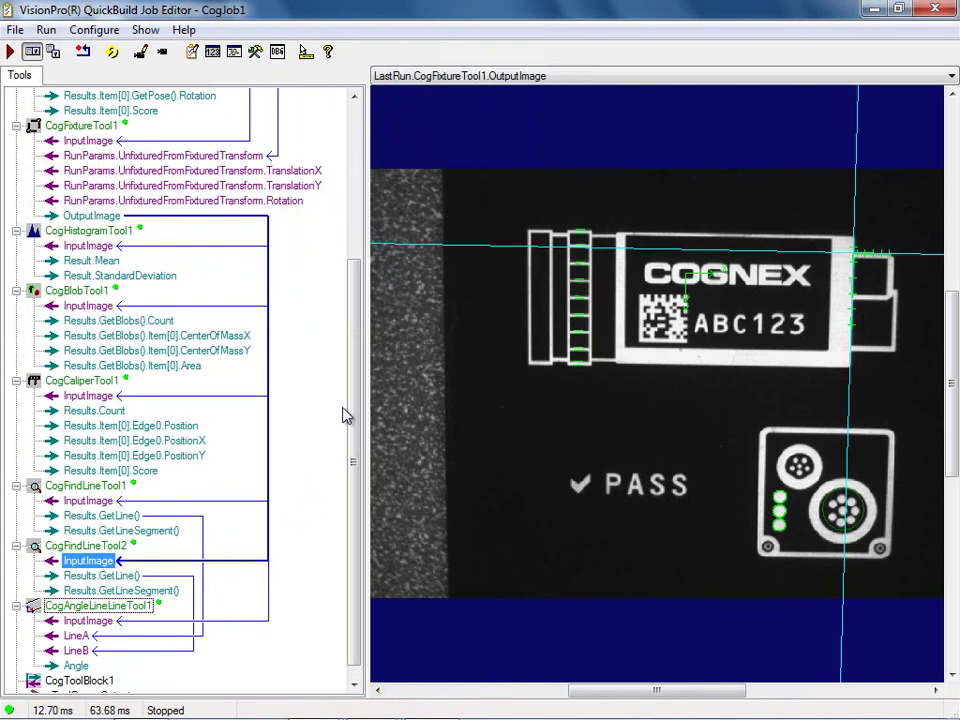
pyautogui.scroll(-1, 356, 456)
# Rename CogToolBlock1 to 'CalibRoutine'
pyautogui.click(88, 667)
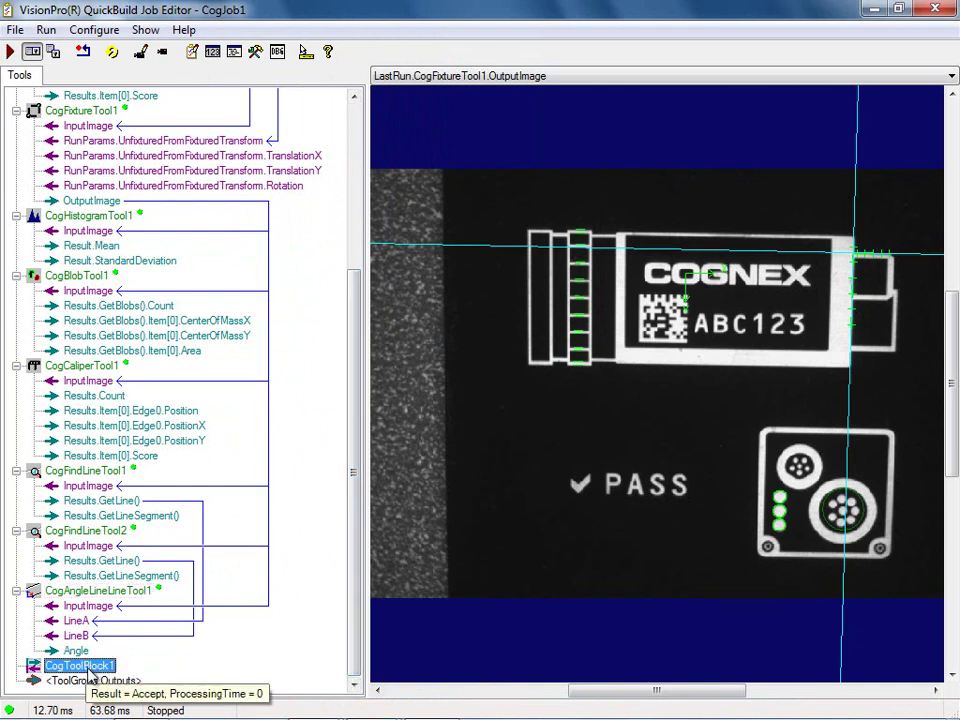
pyautogui.rightClick(88, 670)
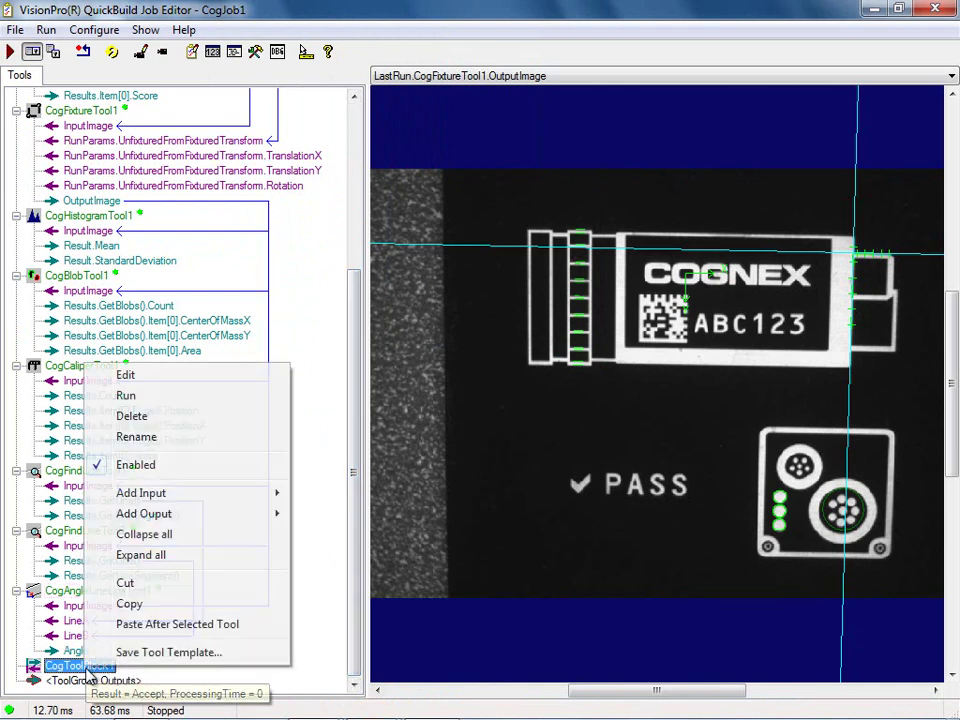
pyautogui.click(176, 444)
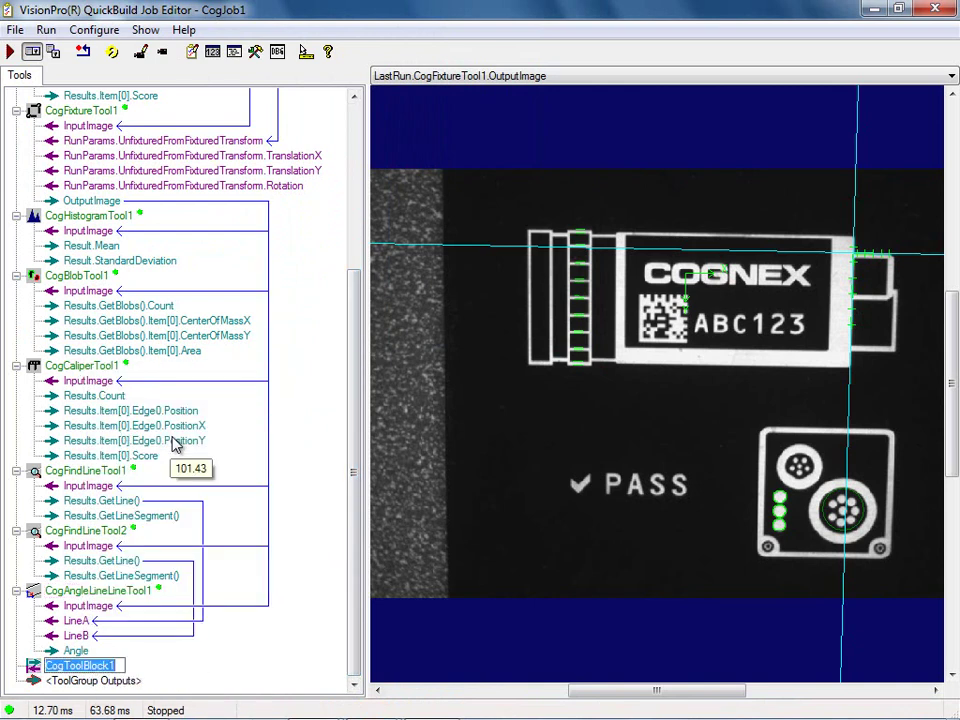
pyautogui.write('Cali')
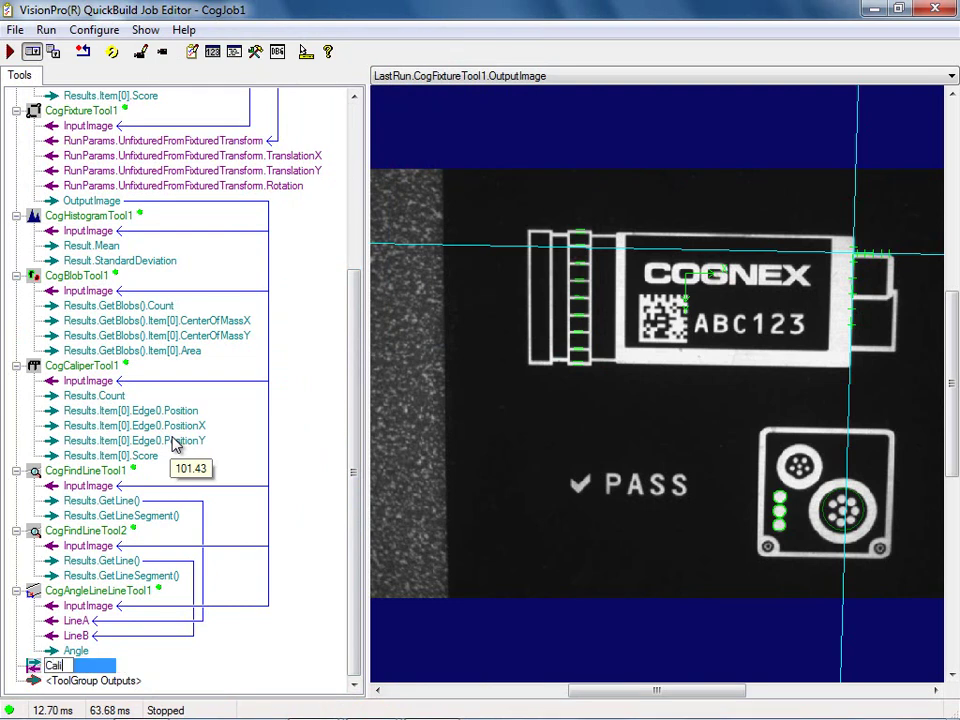
pyautogui.write('bRoutine')
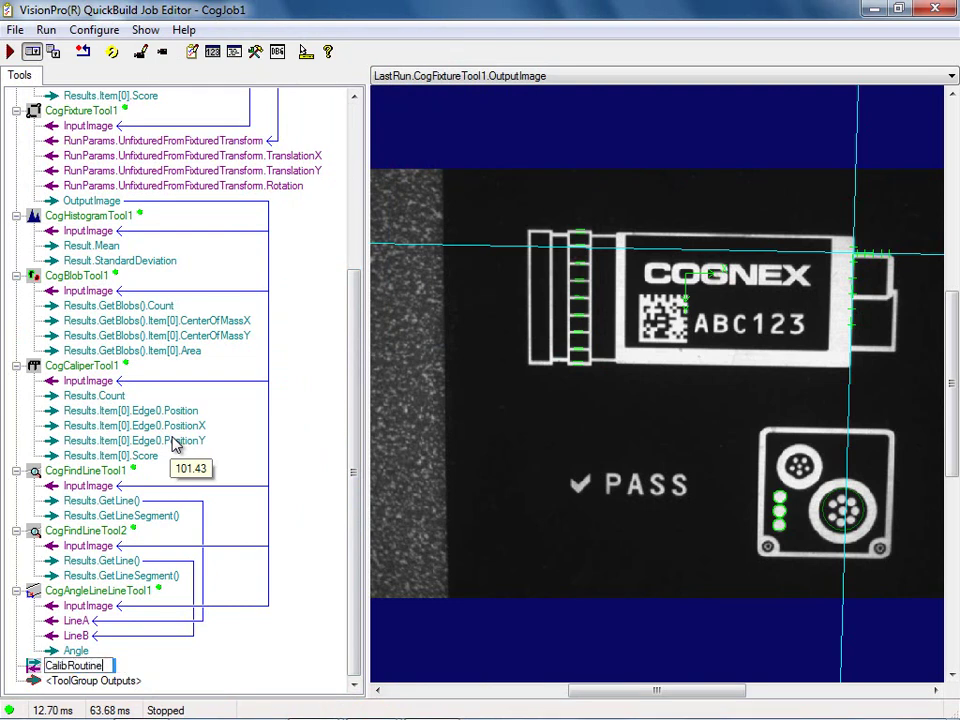
pyautogui.click(231, 638)
pyautogui.click(74, 666)
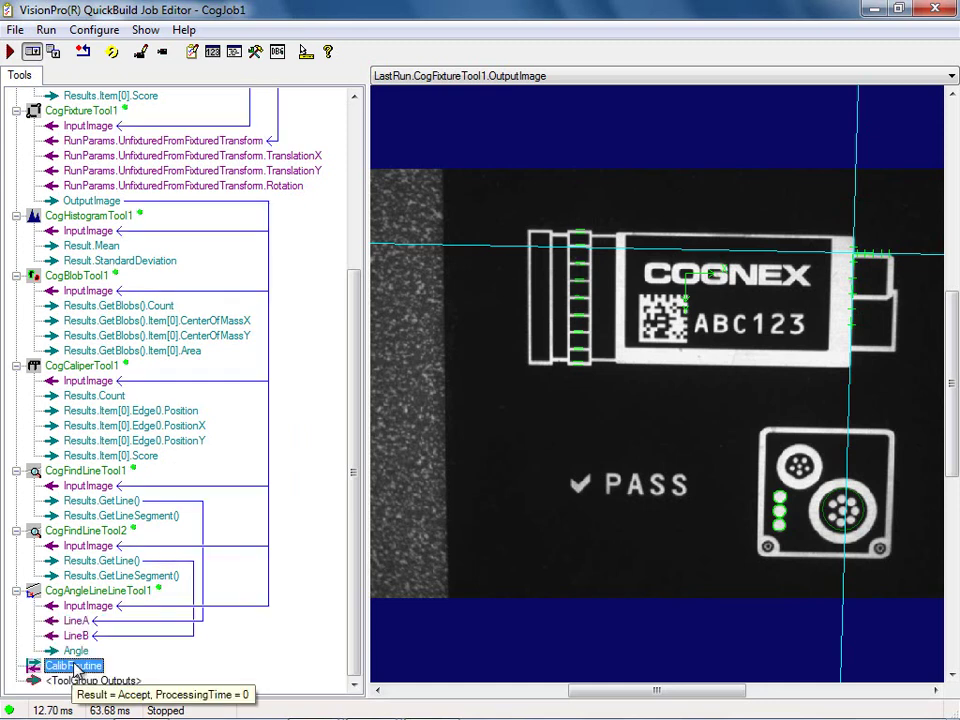
# In CalibRoutine's editor, add a new CogImage8Grey input under Inputs/Outputs
pyautogui.doubleClick(74, 666)
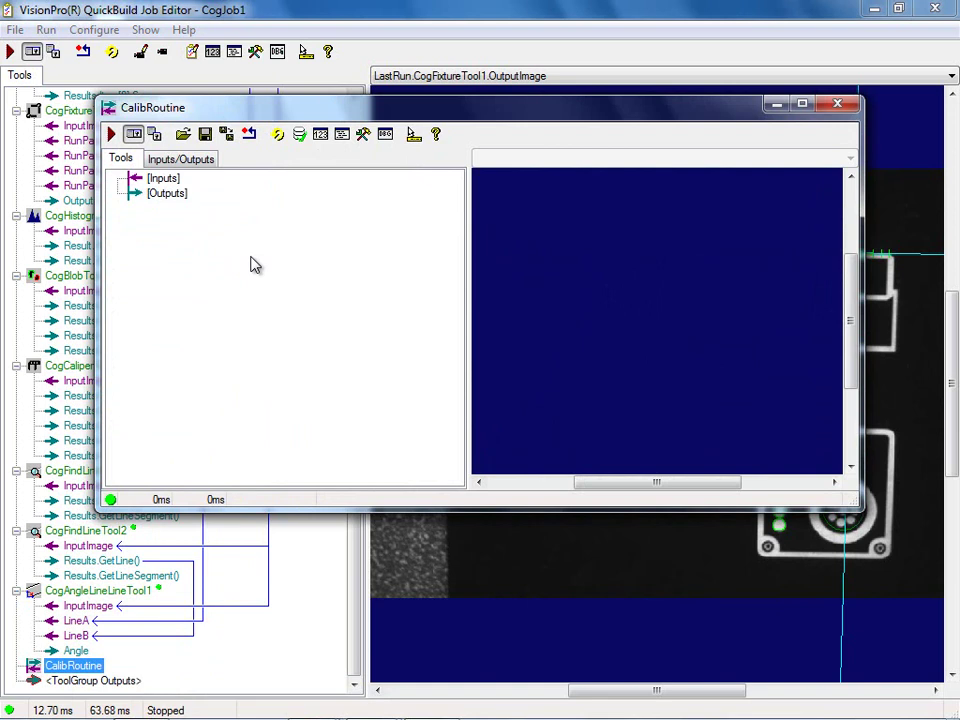
pyautogui.click(195, 162)
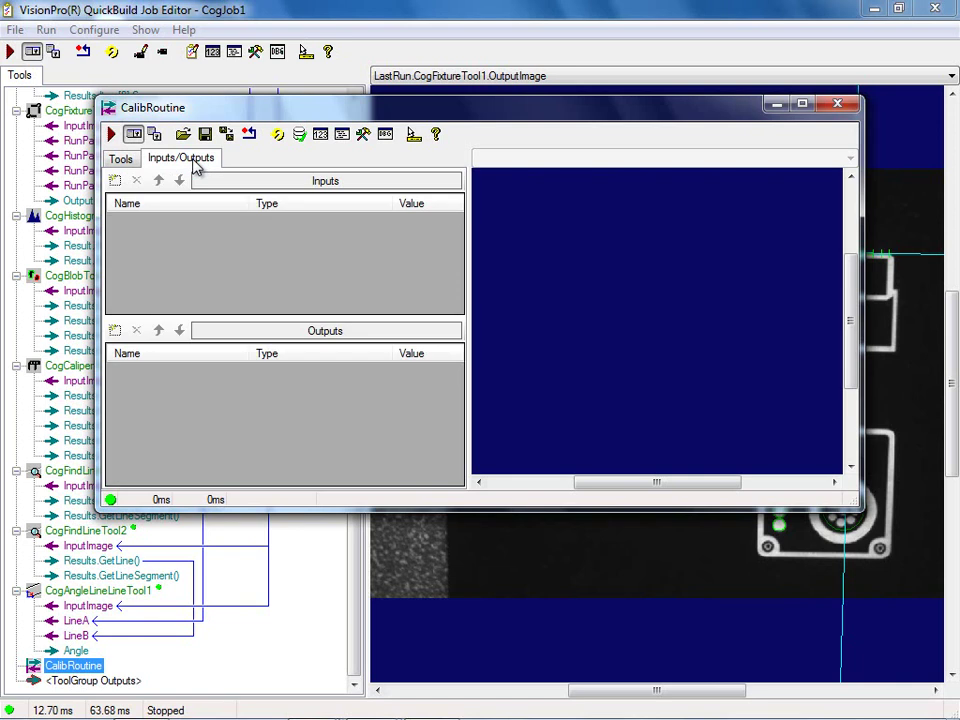
pyautogui.click(116, 183)
pyautogui.moveTo(203, 197)
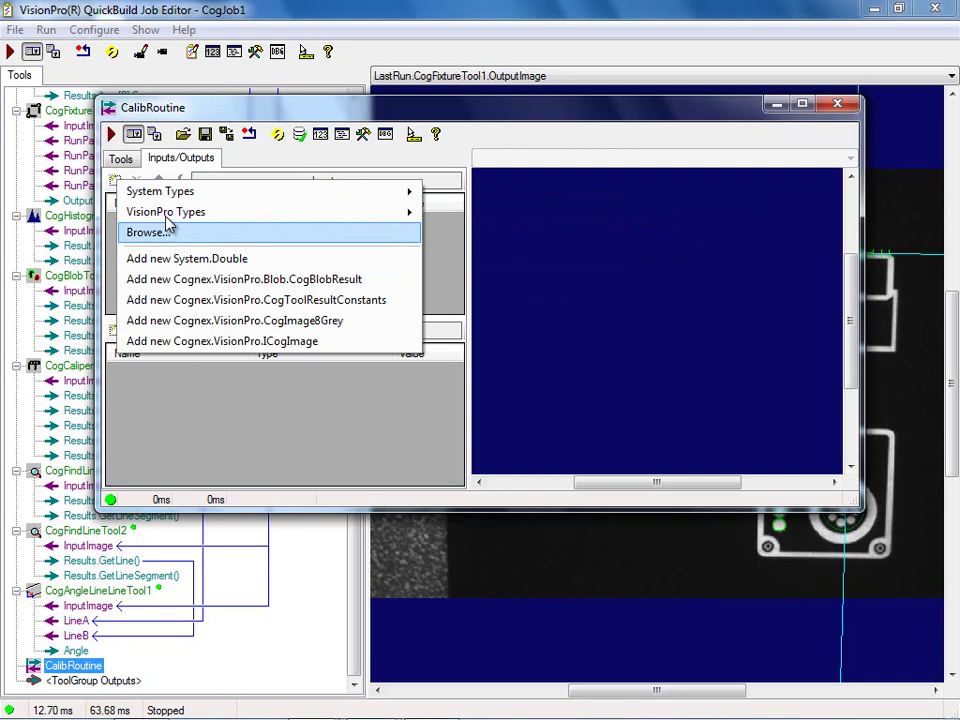
pyautogui.moveTo(170, 222)
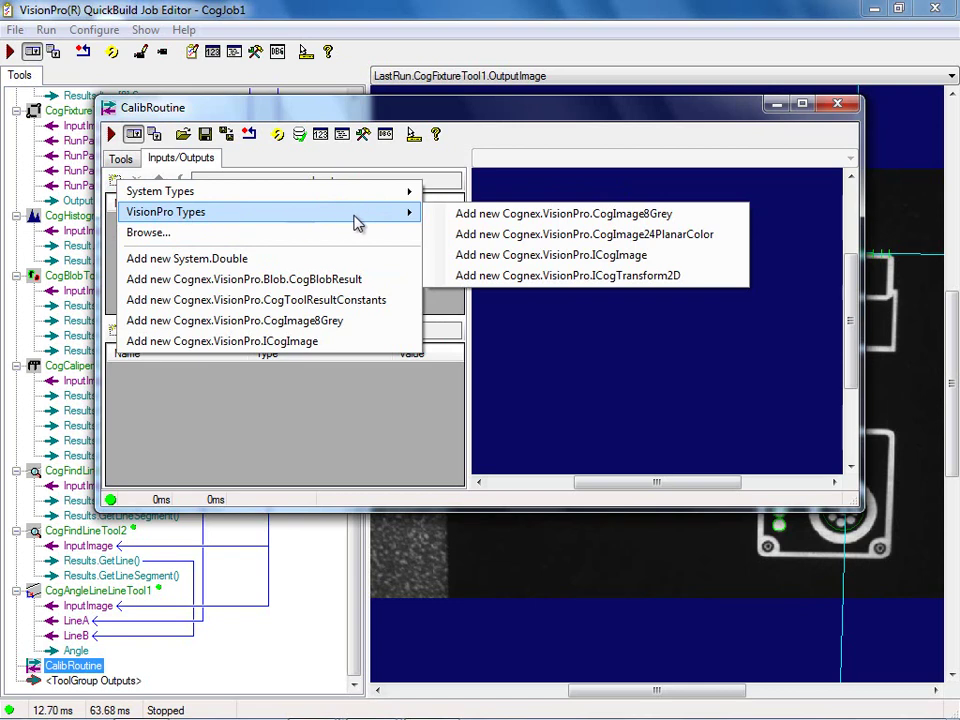
pyautogui.click(628, 216)
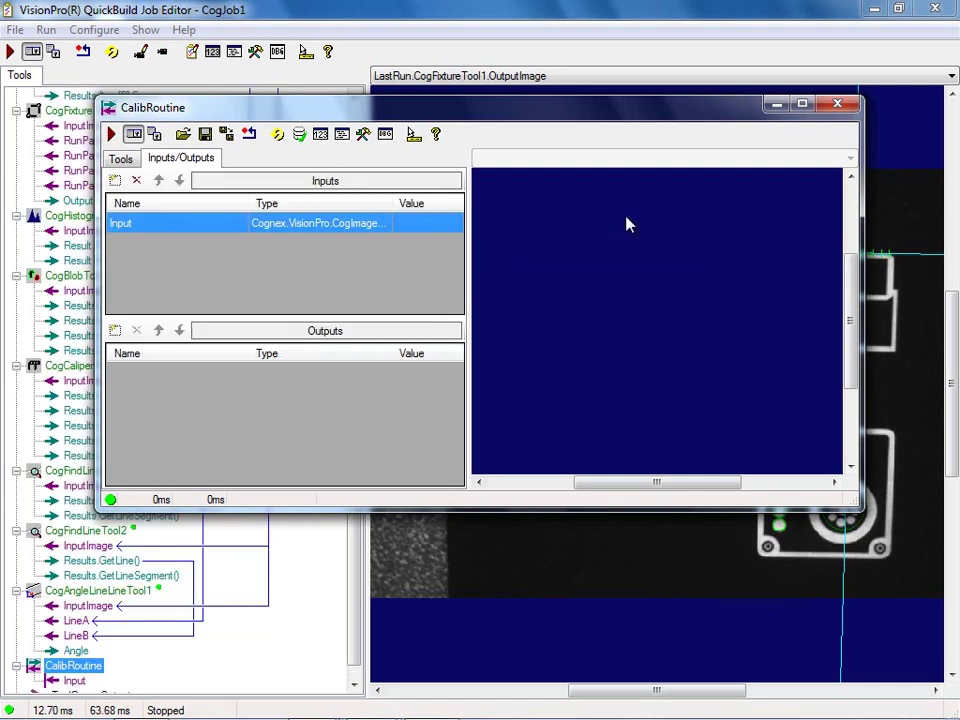
# Rename the new input to 'InputImage'
pyautogui.click(144, 224)
pyautogui.press('Return')
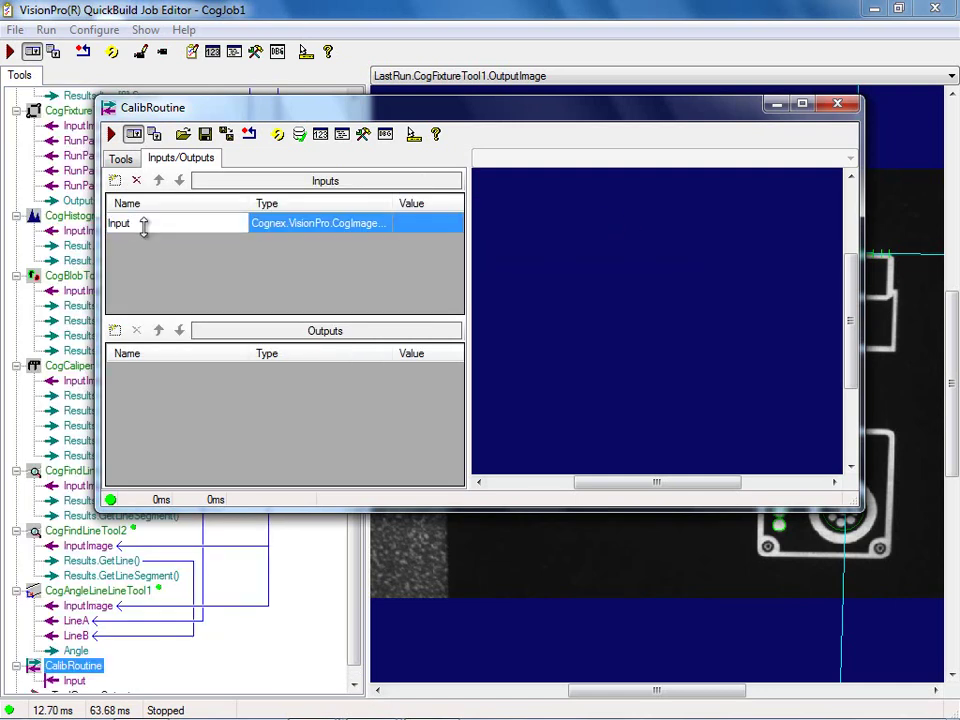
pyautogui.write('Image')
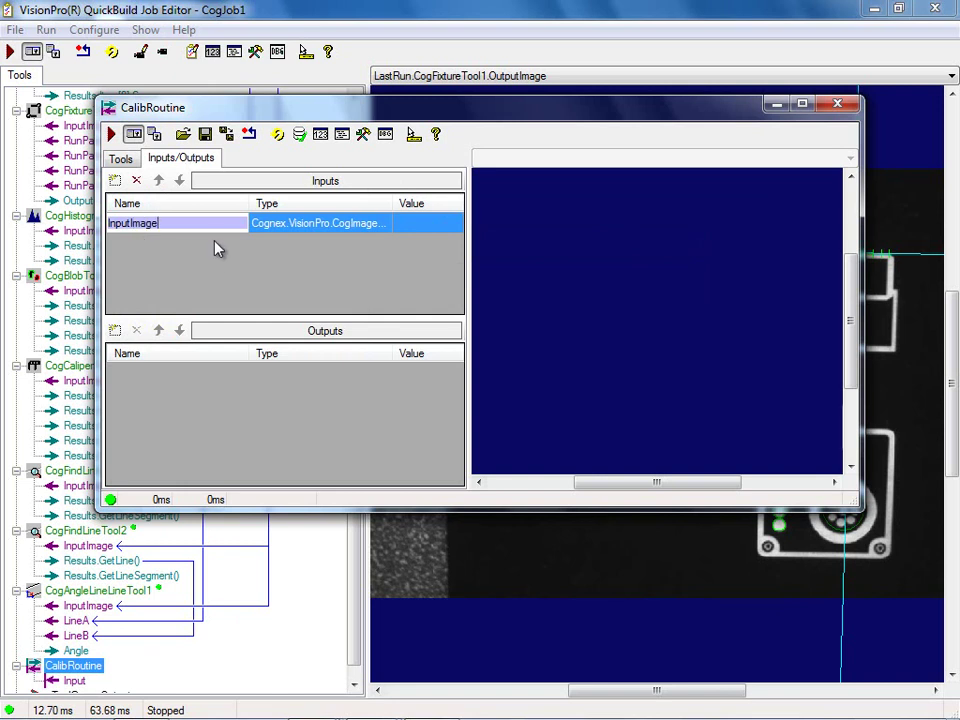
pyautogui.press('Return')
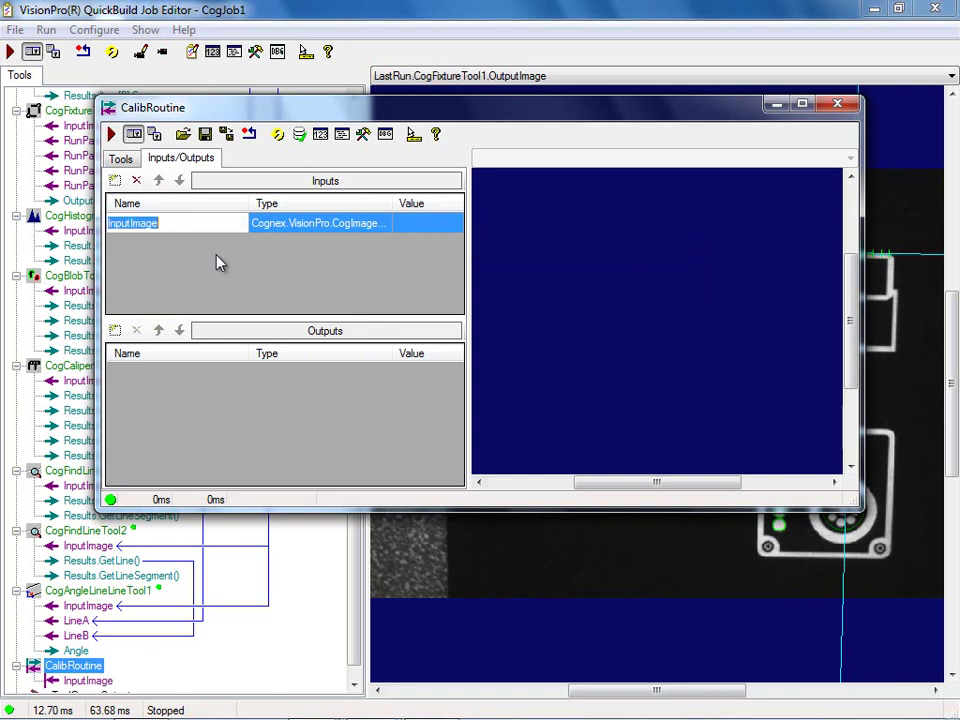
pyautogui.click(950, 190)
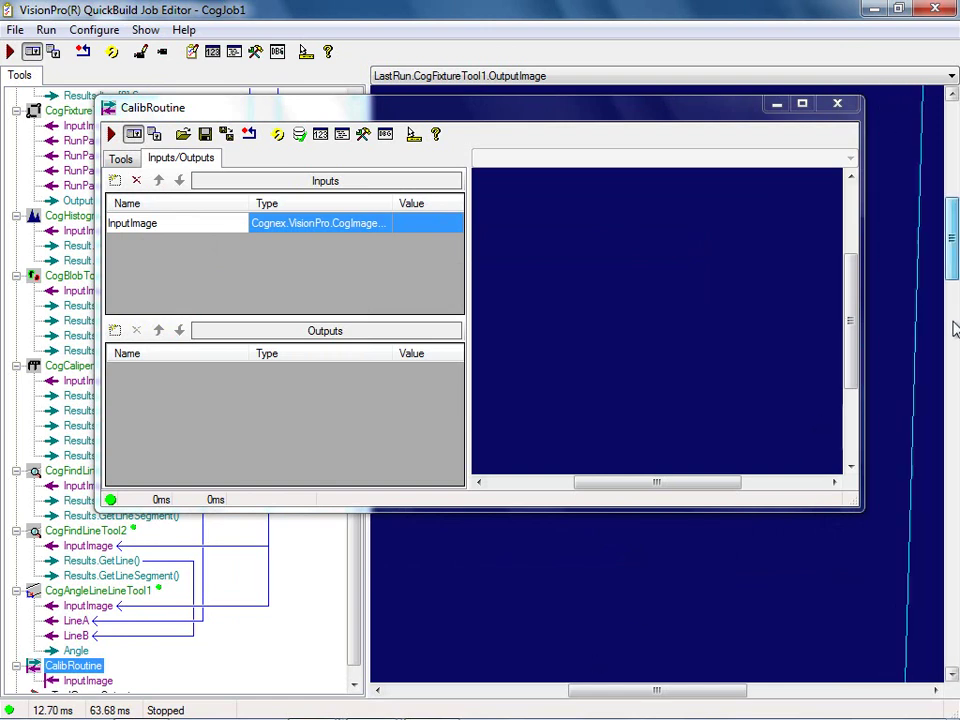
pyautogui.moveTo(954, 325); pyautogui.dragTo(949, 407)
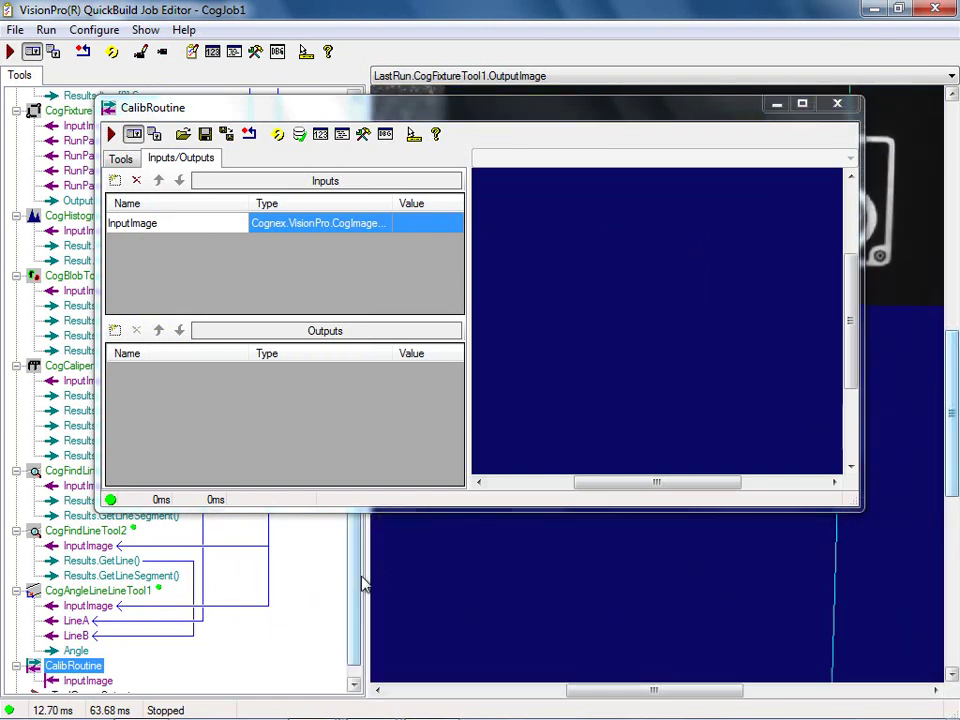
pyautogui.scroll(-1, 352, 648)
pyautogui.moveTo(74, 670)
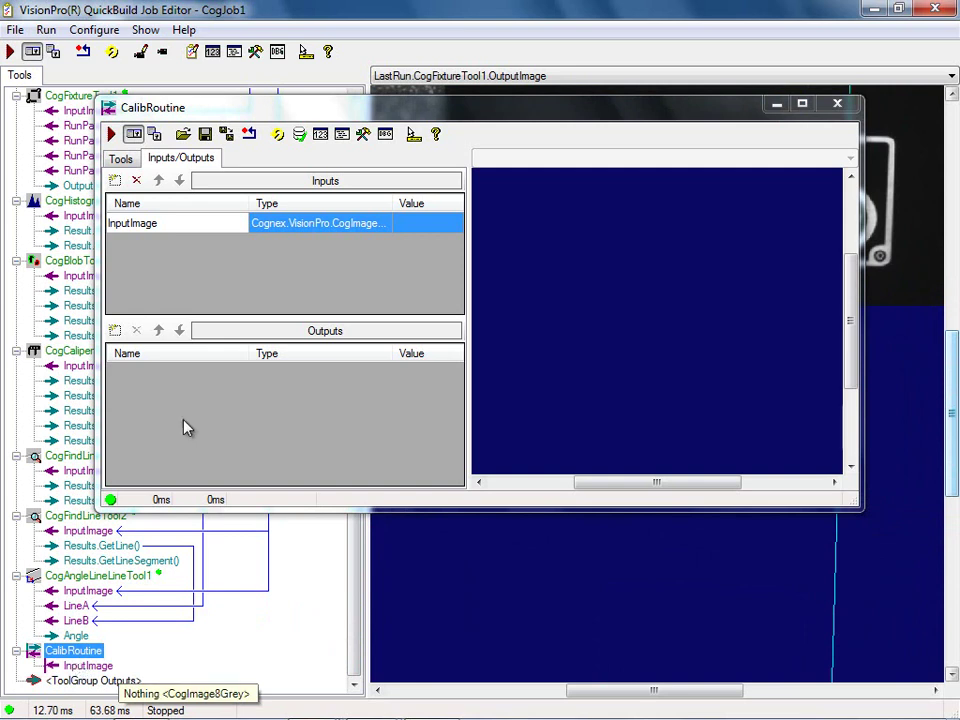
# Add a new CogImage8Grey output in CalibRoutine's Outputs grid
pyautogui.click(115, 331)
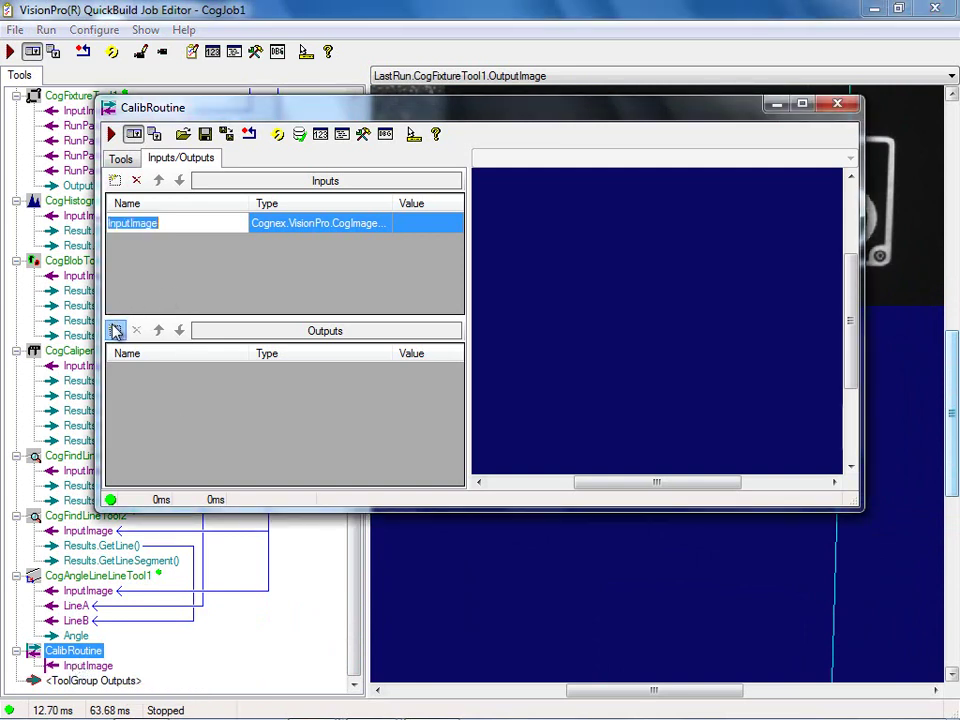
pyautogui.click(115, 331)
pyautogui.moveTo(140, 366)
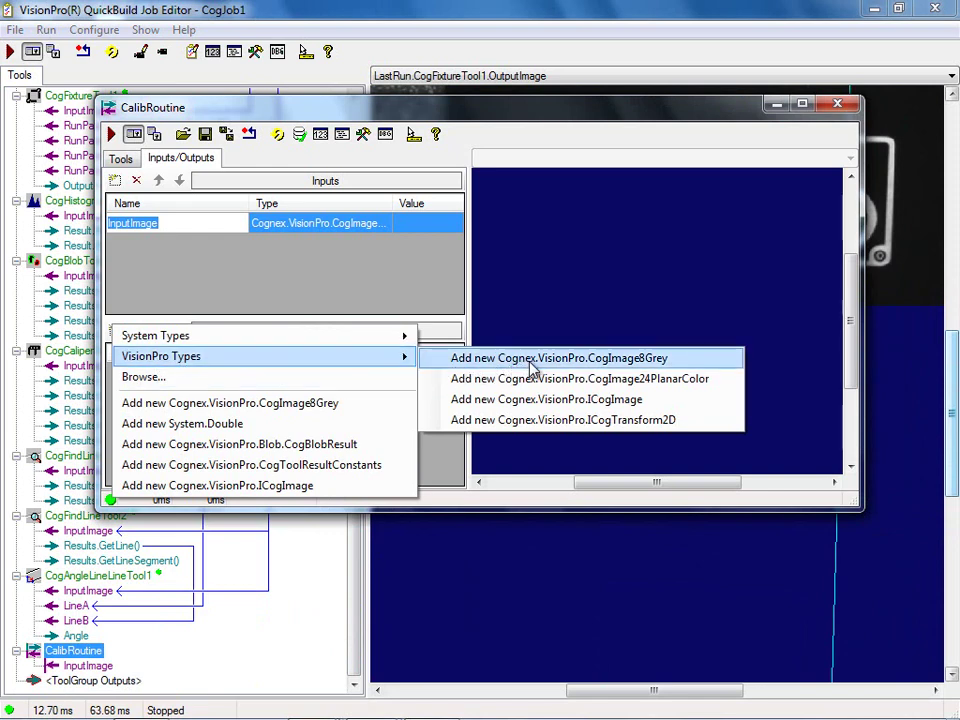
pyautogui.click(531, 362)
# Name the new output 'CalibImage'
pyautogui.click(178, 383)
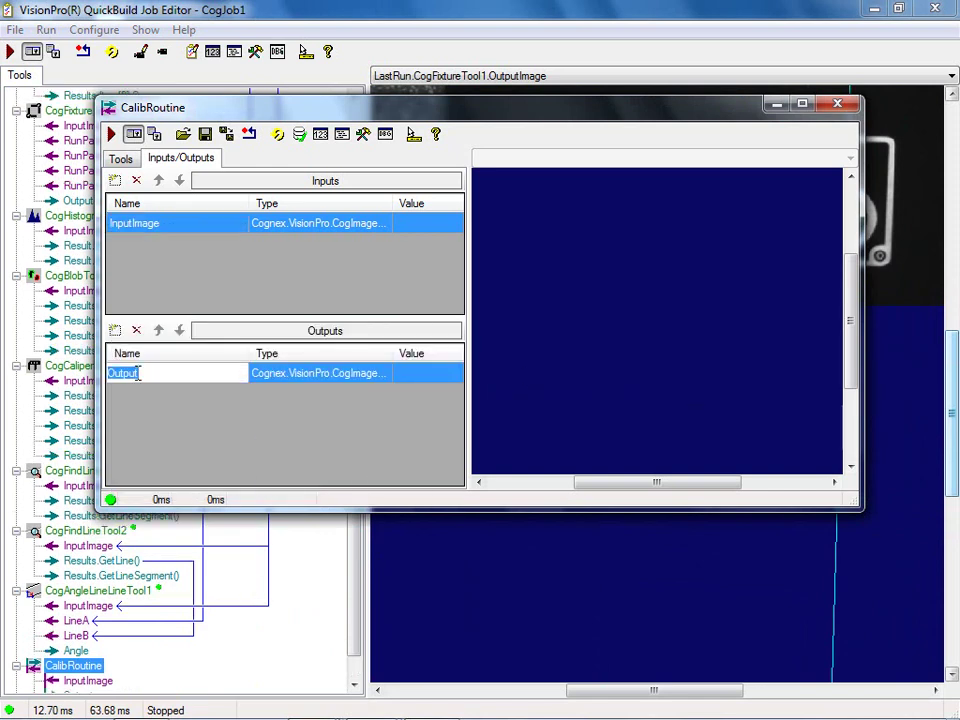
pyautogui.write('Ca')
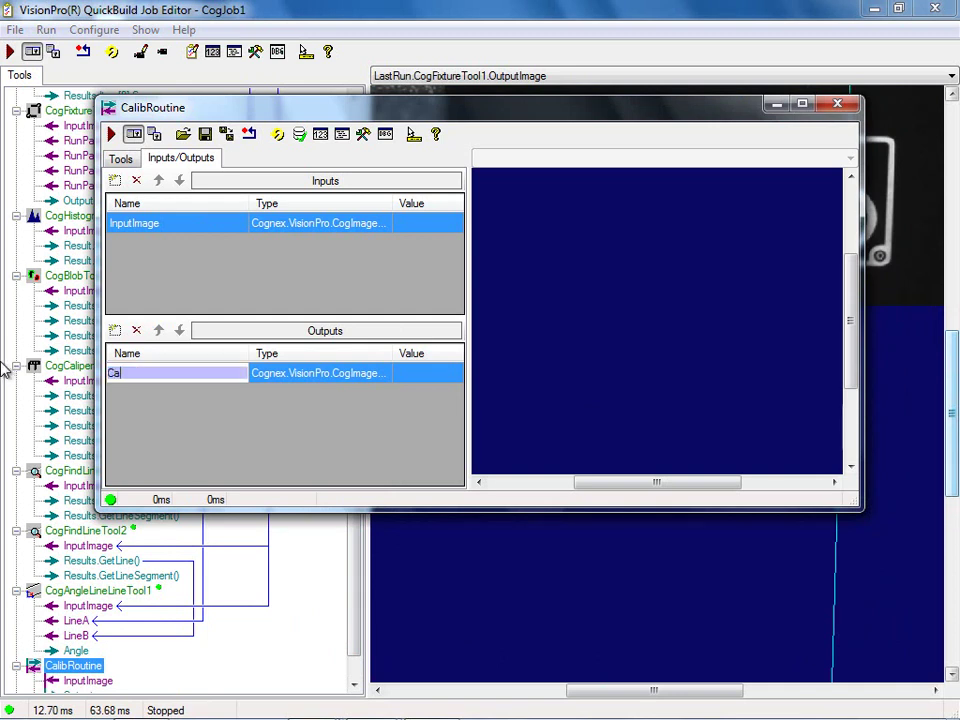
pyautogui.write('libImage')
pyautogui.press('Return')
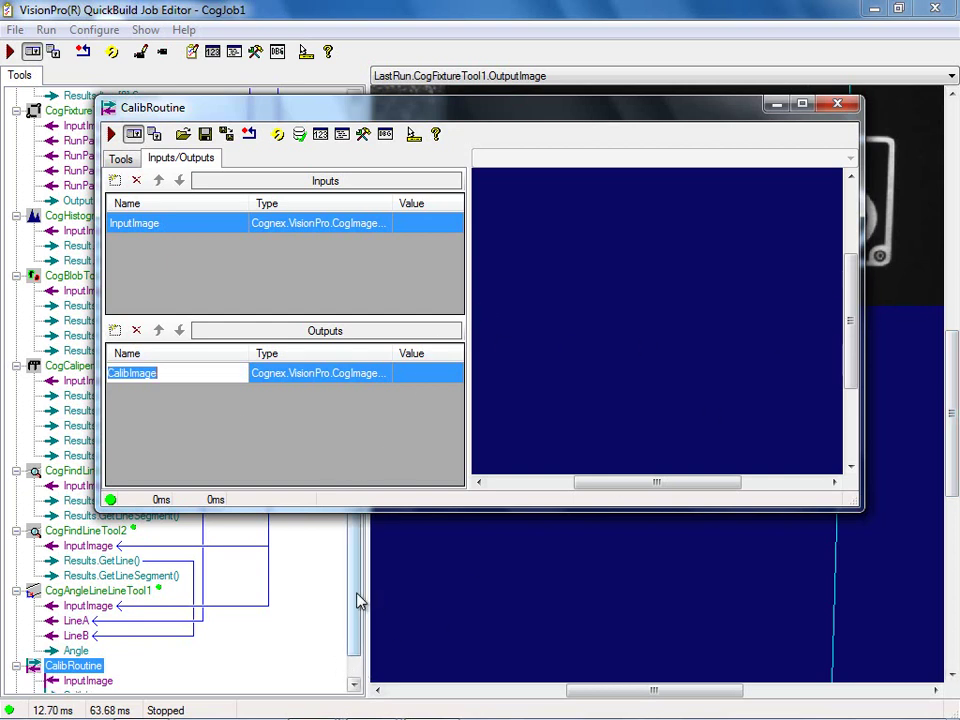
pyautogui.click(356, 650)
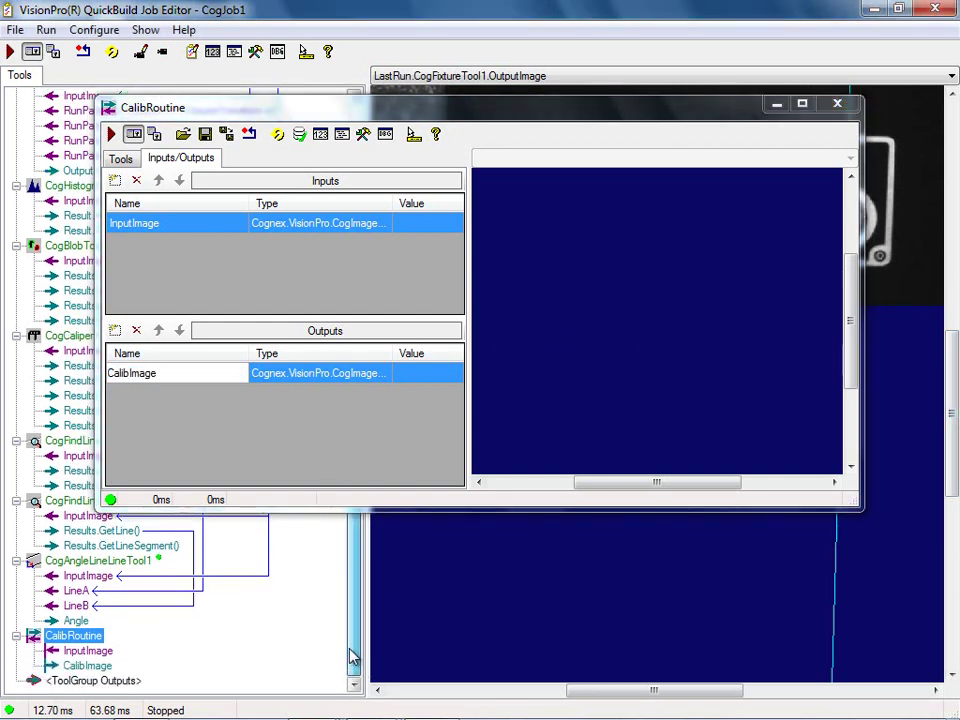
pyautogui.click(92, 666)
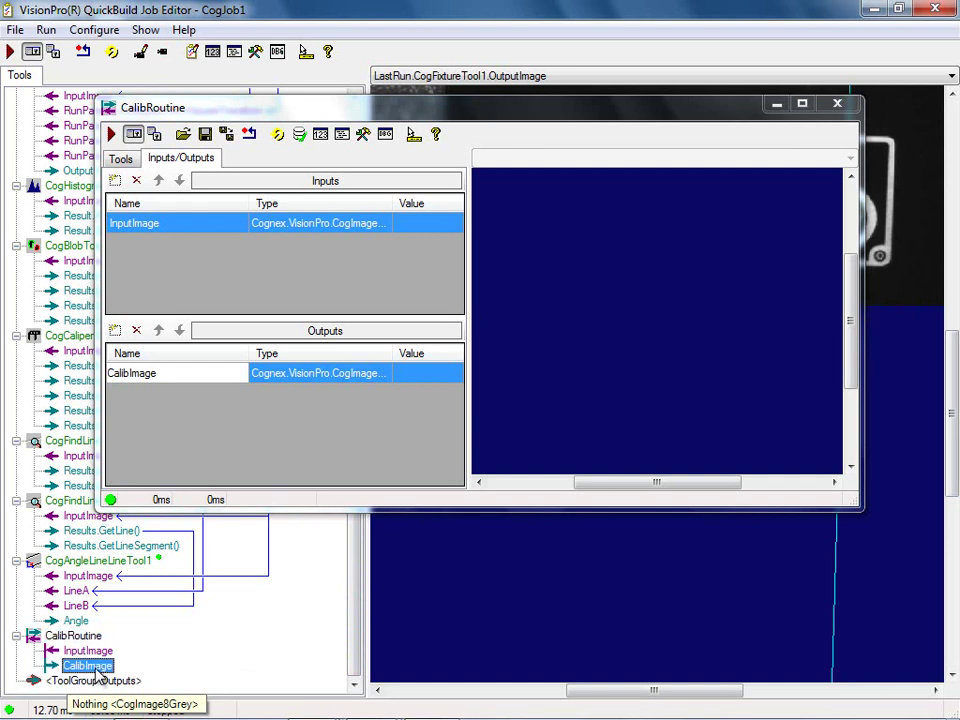
pyautogui.click(128, 160)
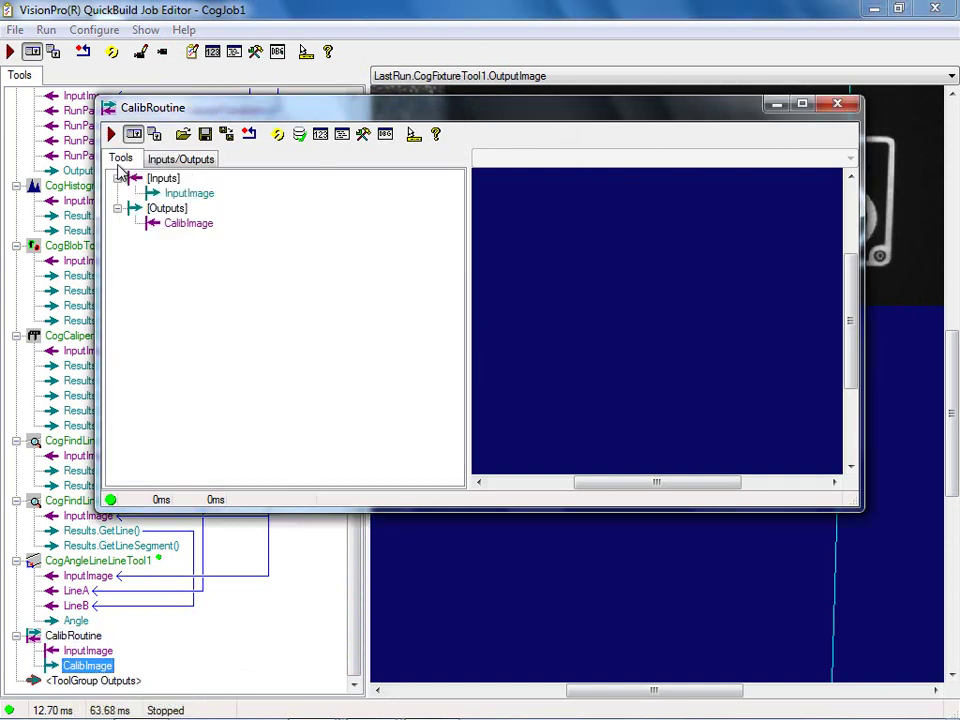
# Link CalibRoutine's InputImage from CogFixtureTool1.OutputImage and run the job once
pyautogui.click(843, 106)
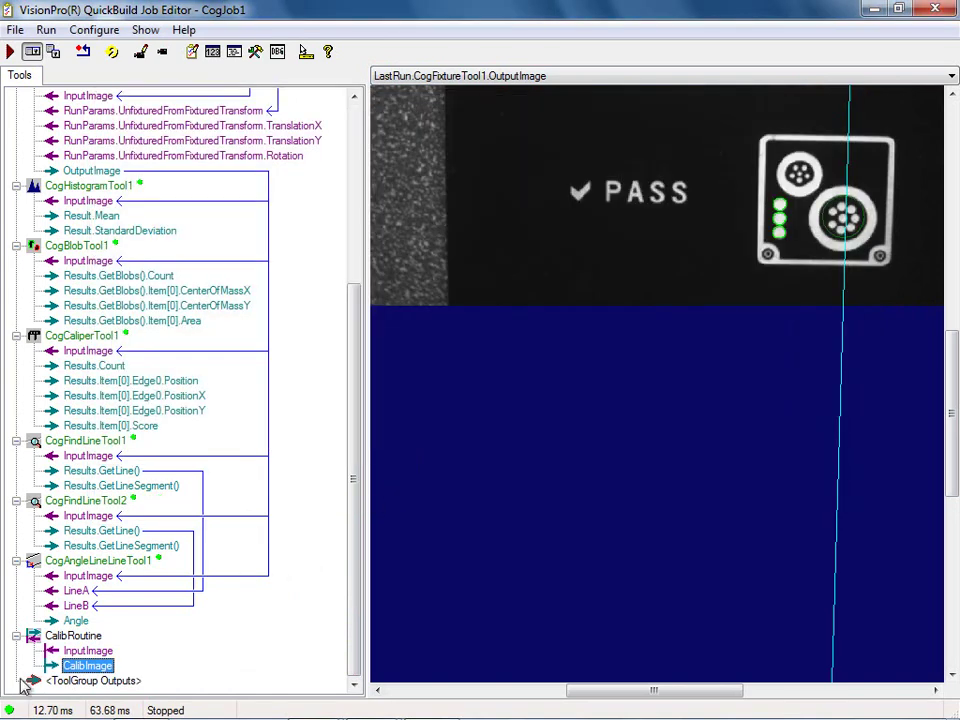
pyautogui.click(89, 652)
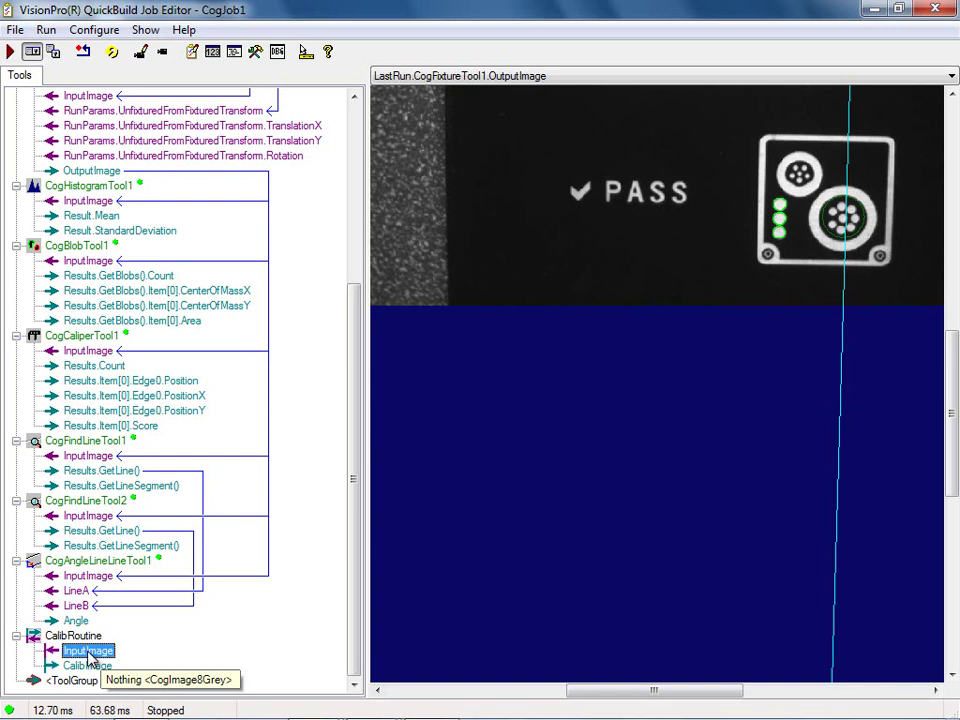
pyautogui.rightClick(89, 652)
pyautogui.moveTo(238, 502)
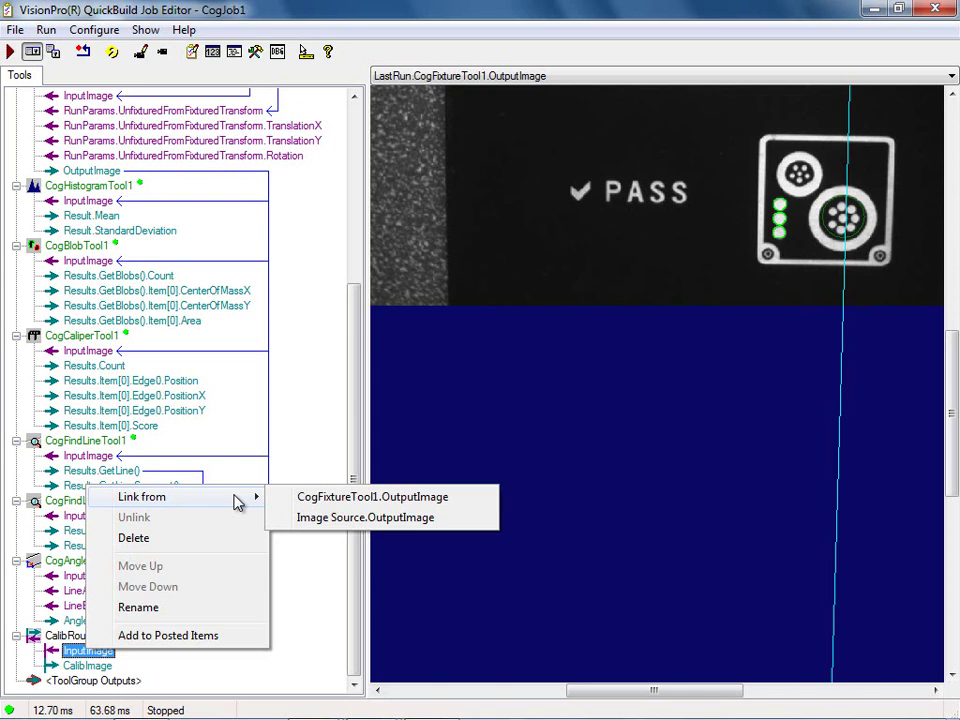
pyautogui.click(325, 505)
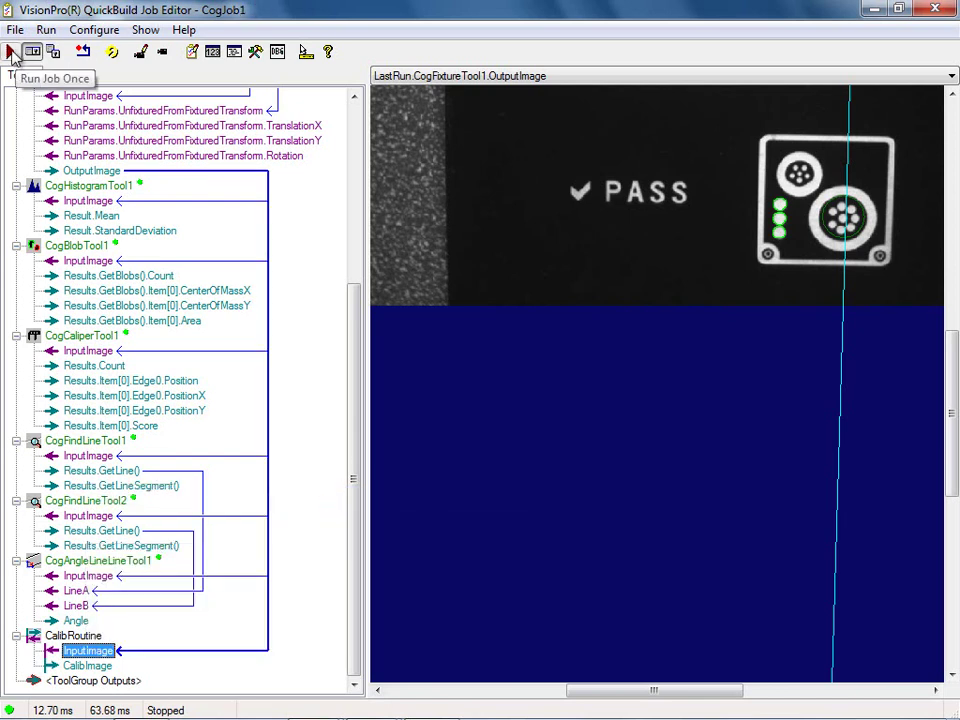
pyautogui.click(11, 50)
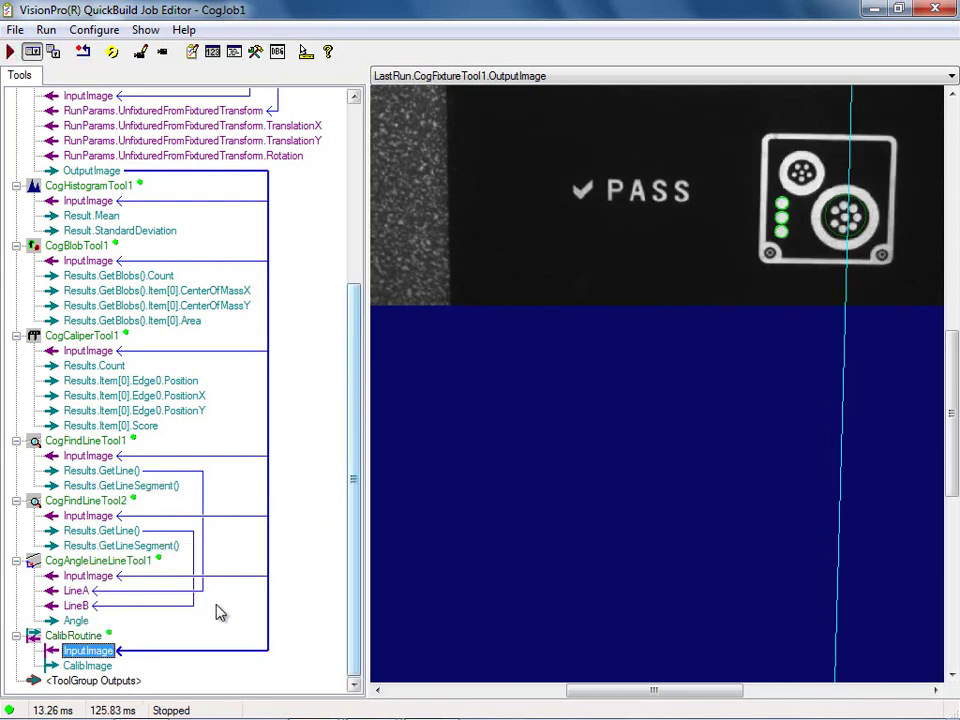
# Open CalibRoutine's editor maximized and run the block once
pyautogui.doubleClick(80, 637)
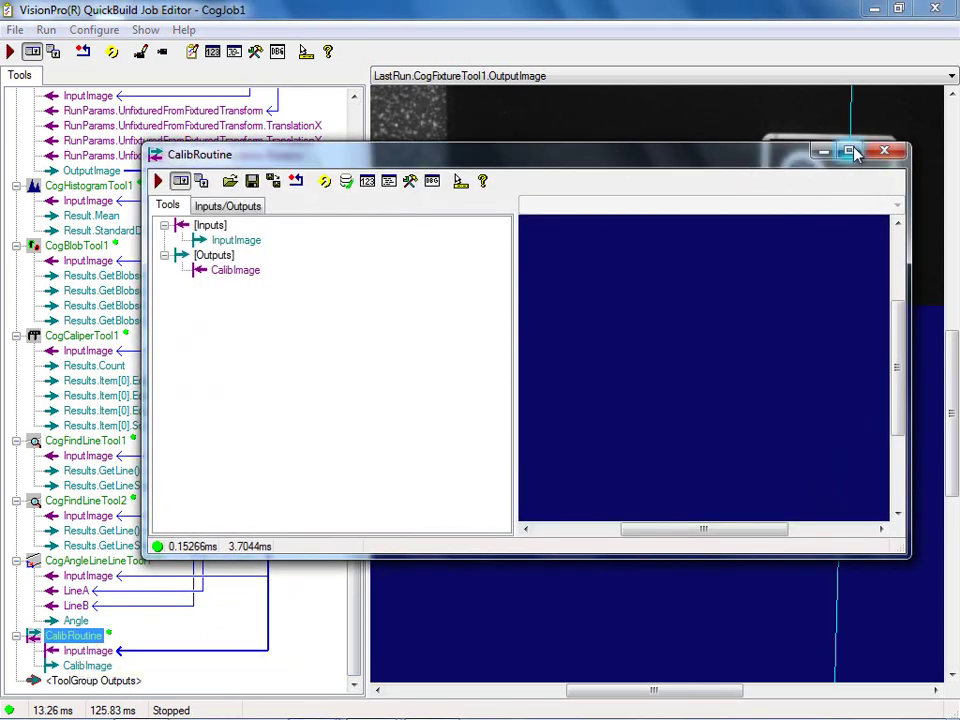
pyautogui.click(849, 151)
pyautogui.click(10, 32)
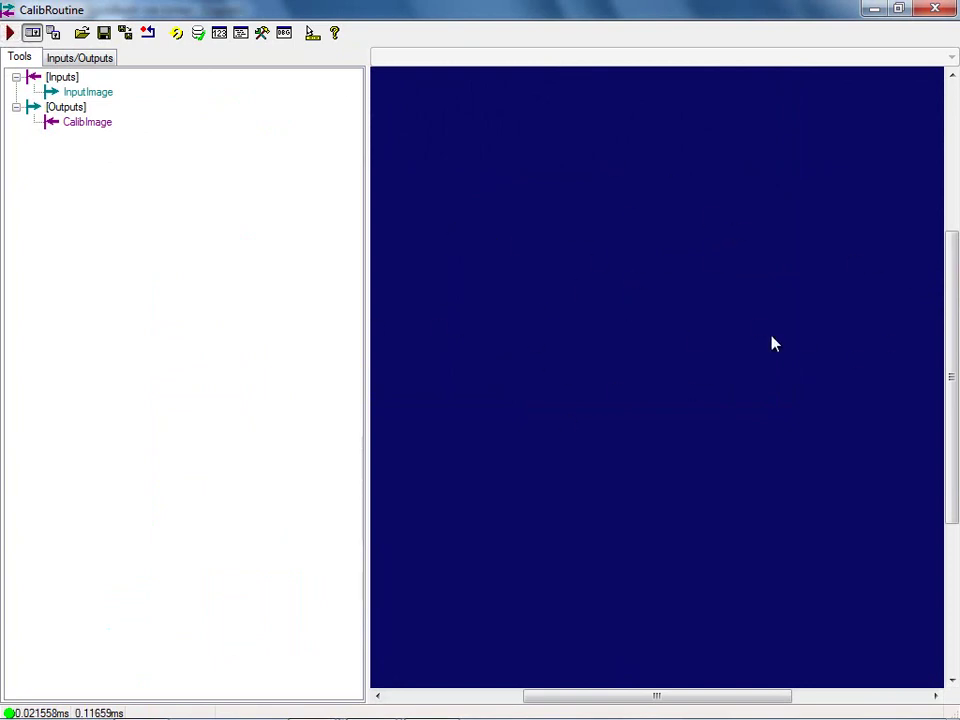
pyautogui.moveTo(84, 96)
pyautogui.moveTo(127, 94)
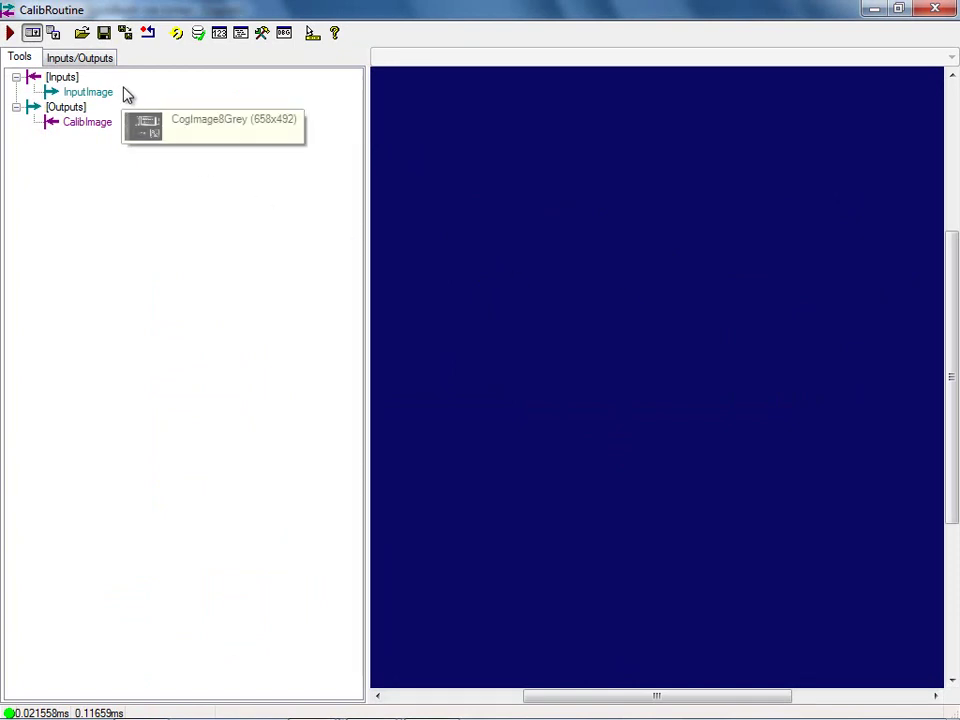
# Drag four CogFindLineTools from Geometry - Finding & Fitting into CalibRoutine
pyautogui.click(266, 35)
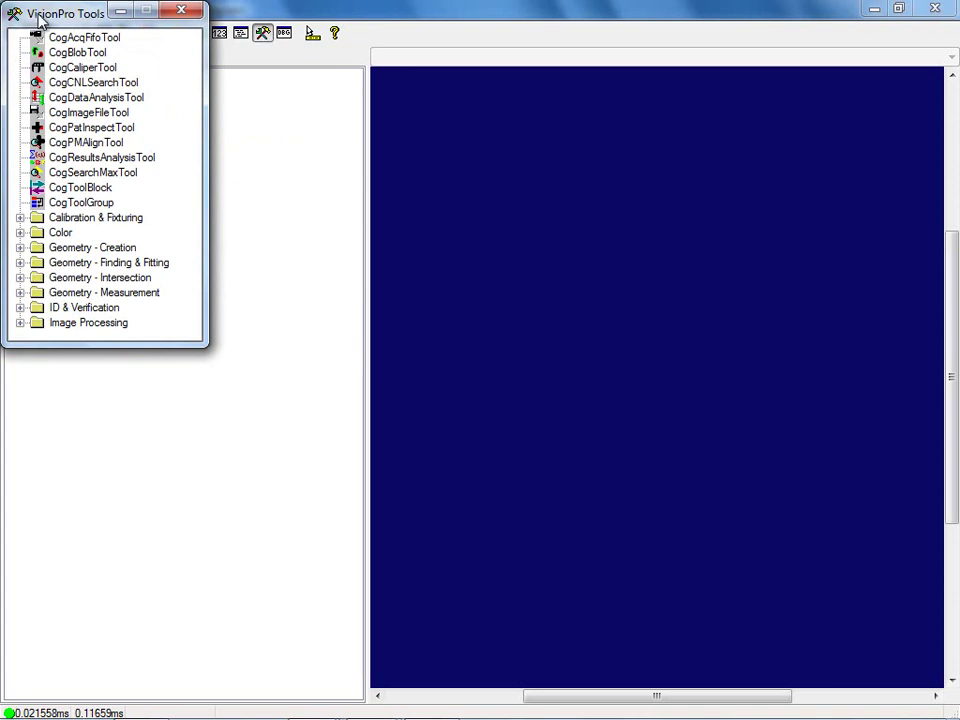
pyautogui.moveTo(39, 21); pyautogui.dragTo(499, 37)
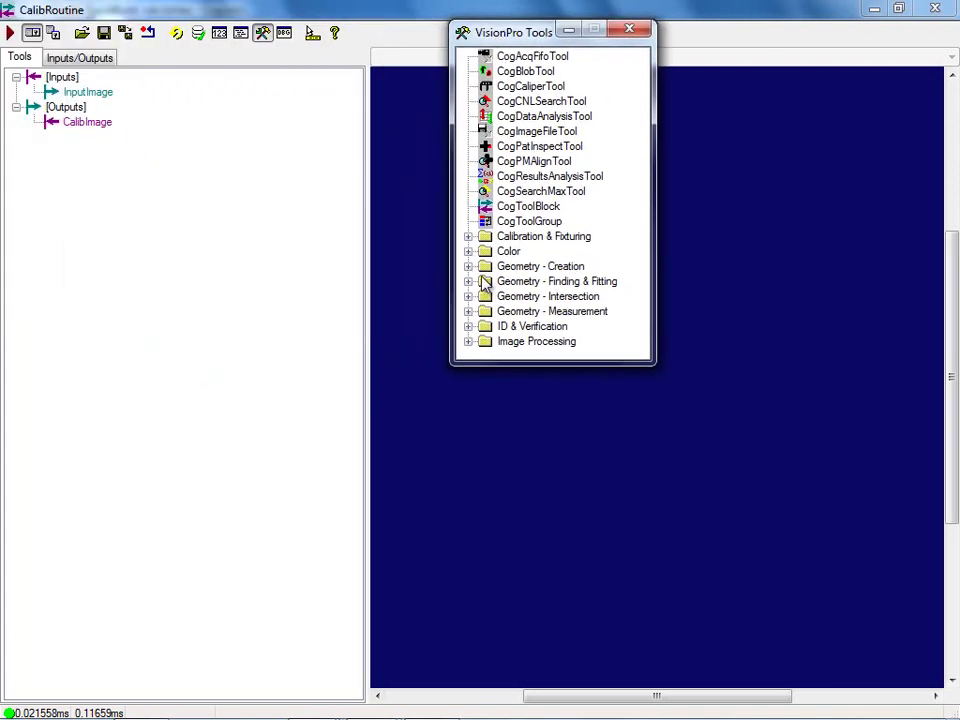
pyautogui.click(468, 282)
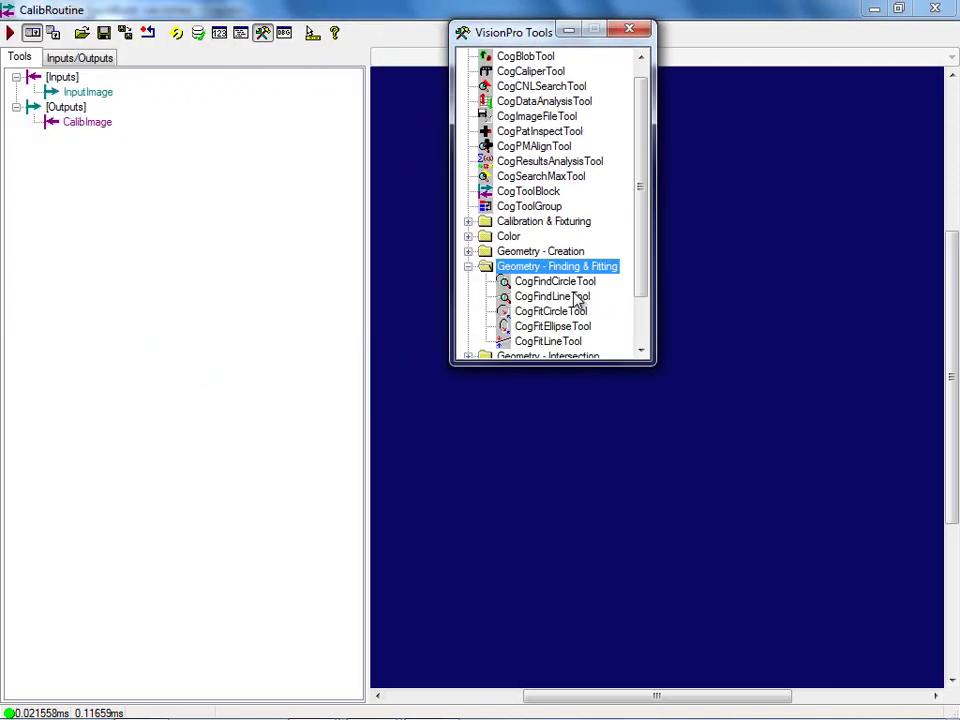
pyautogui.moveTo(550, 297); pyautogui.dragTo(300, 200)
pyautogui.moveTo(591, 293); pyautogui.dragTo(255, 250)
pyautogui.moveTo(570, 300); pyautogui.dragTo(322, 286)
pyautogui.moveTo(499, 300); pyautogui.dragTo(257, 332)
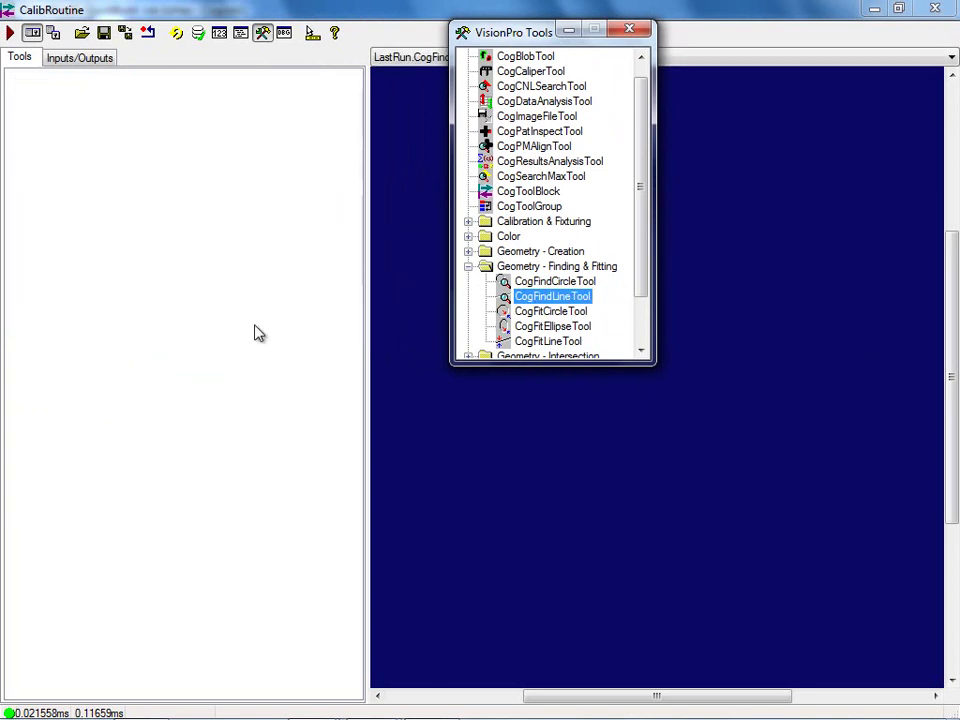
# Link the InputImage of CogFindLineTool1 and CogFindLineTool2 from [Inputs].InputImage
pyautogui.click(629, 28)
pyautogui.click(99, 124)
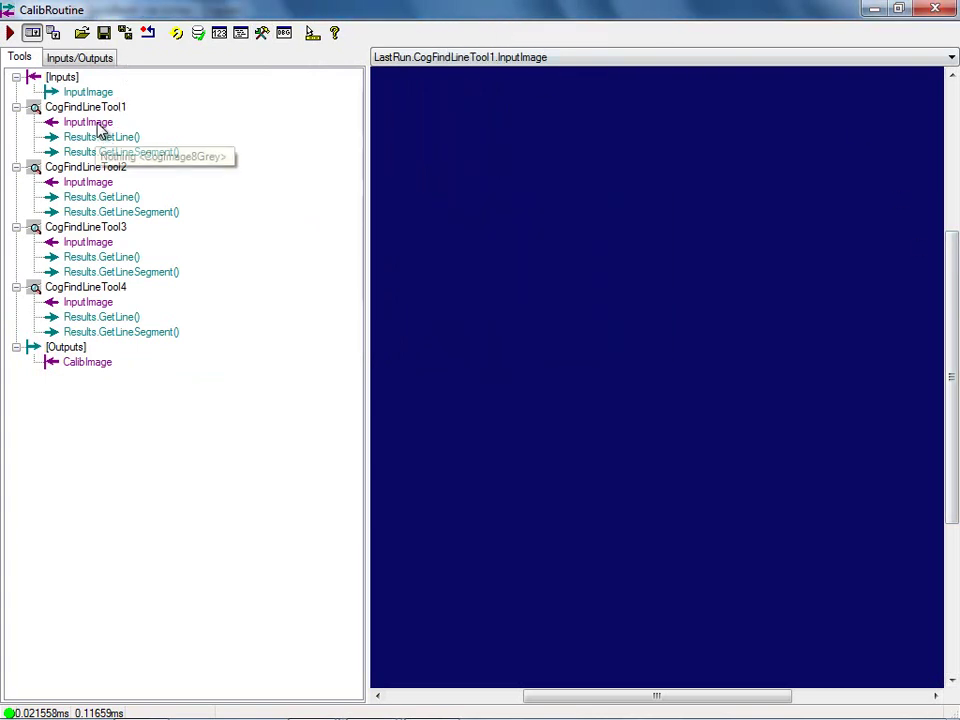
pyautogui.rightClick(100, 127)
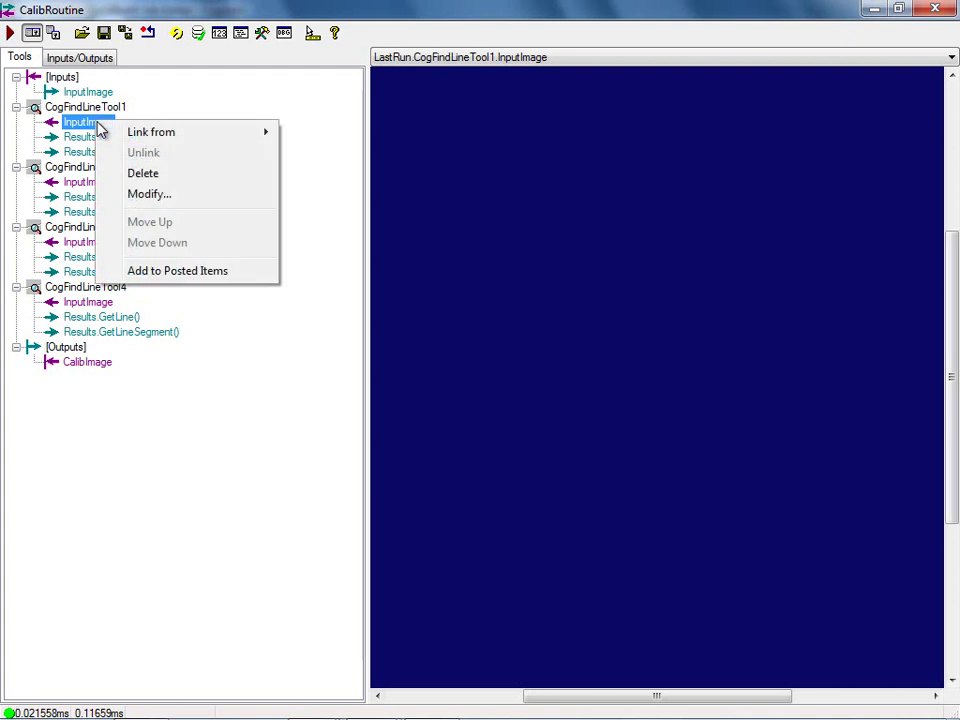
pyautogui.moveTo(182, 134)
pyautogui.click(367, 141)
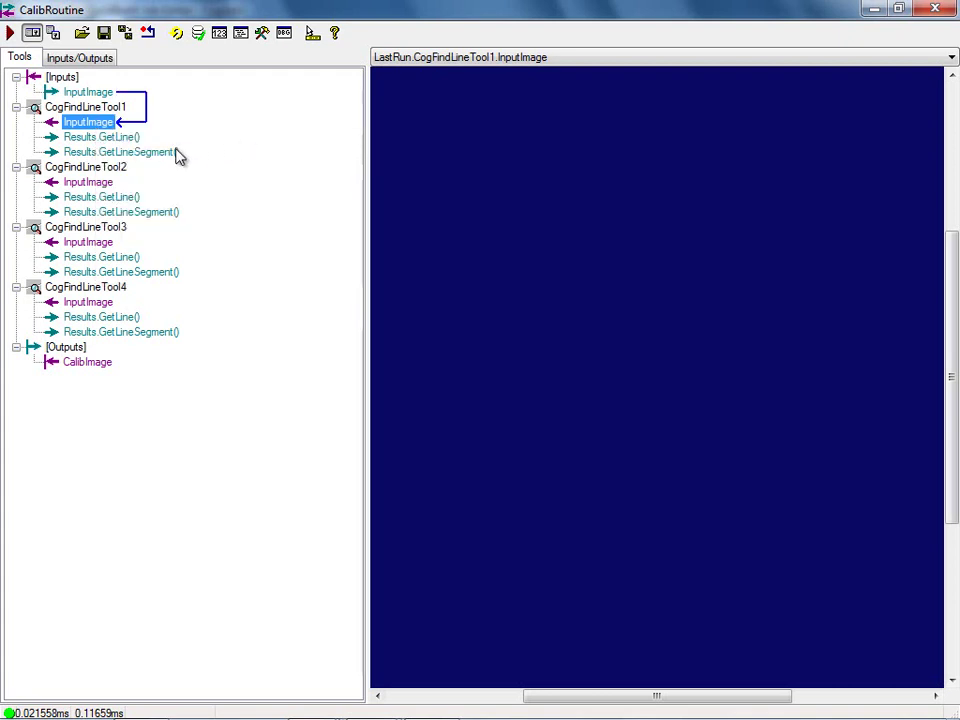
pyautogui.click(110, 186)
pyautogui.rightClick(112, 188)
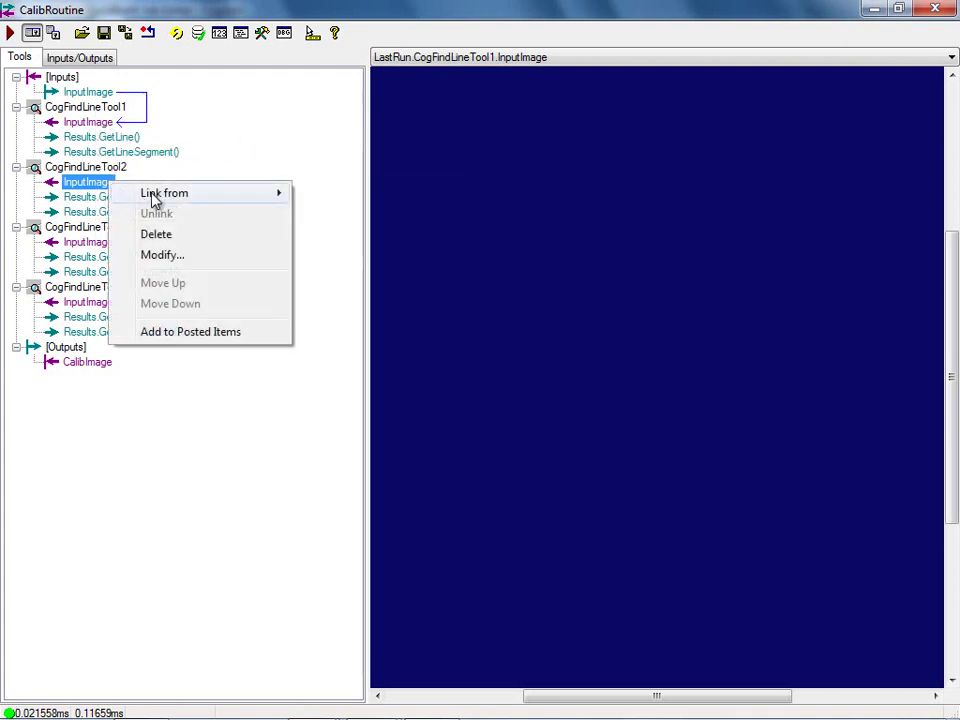
pyautogui.moveTo(156, 199)
pyautogui.click(362, 195)
# Link CogFindLineTool3 and CogFindLineTool4 InputImage from [Inputs].InputImage, then run CalibRoutine
pyautogui.click(107, 246)
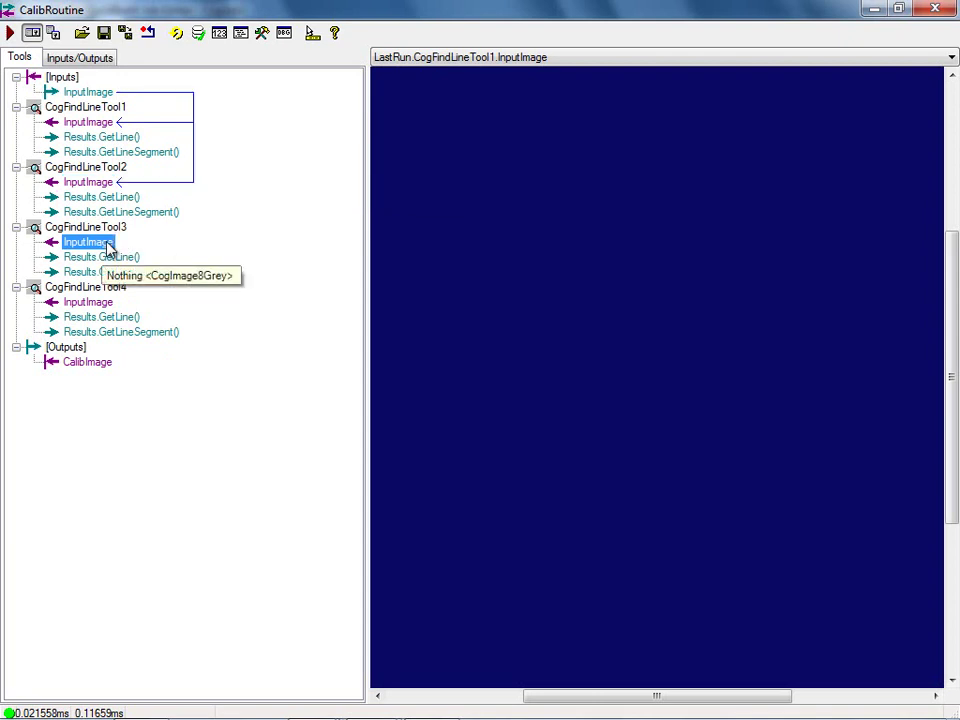
pyautogui.rightClick(107, 243)
pyautogui.moveTo(178, 260)
pyautogui.click(352, 253)
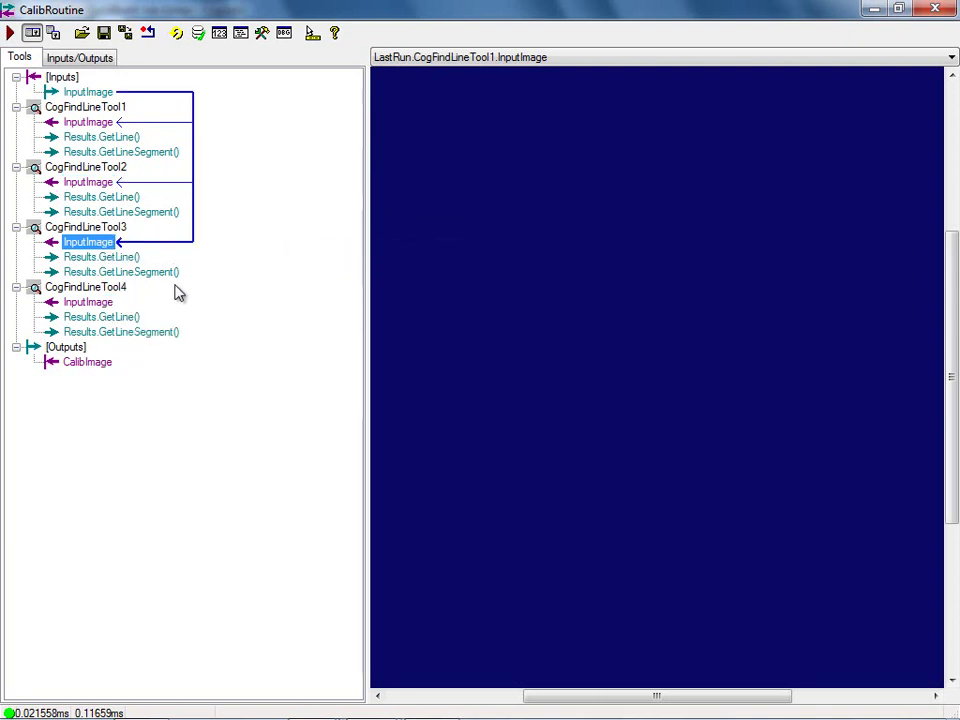
pyautogui.click(105, 305)
pyautogui.rightClick(105, 304)
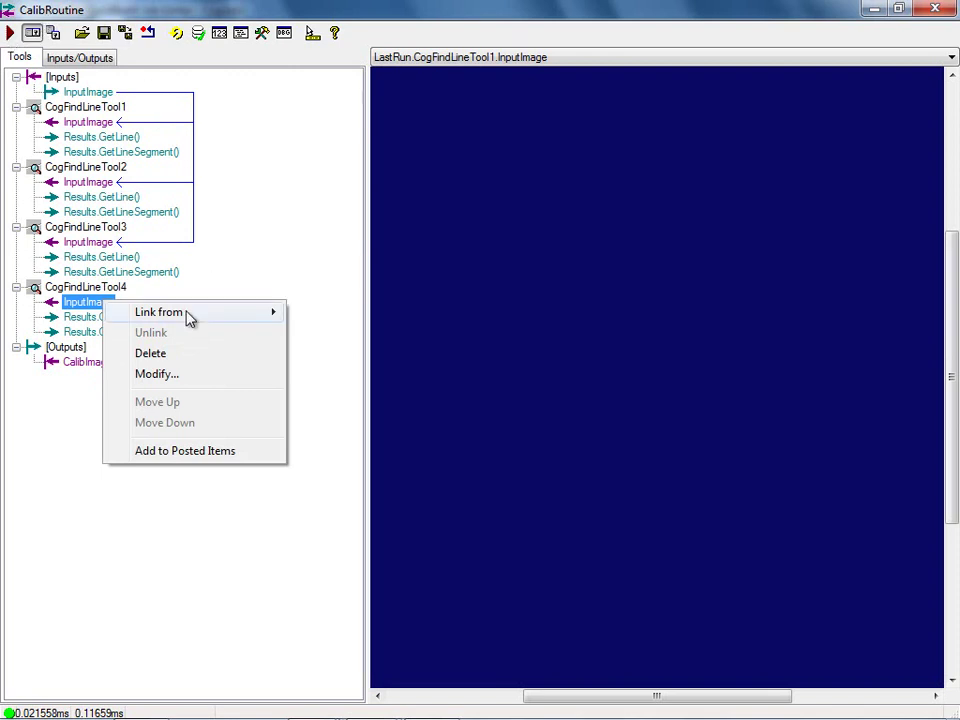
pyautogui.moveTo(189, 315)
pyautogui.click(349, 325)
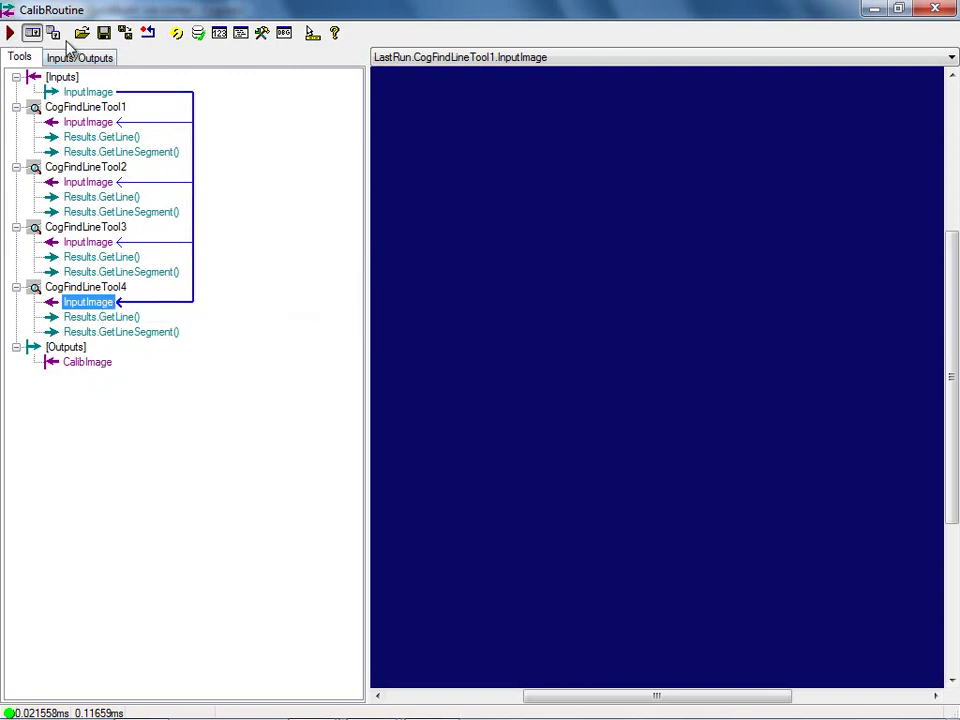
pyautogui.click(11, 33)
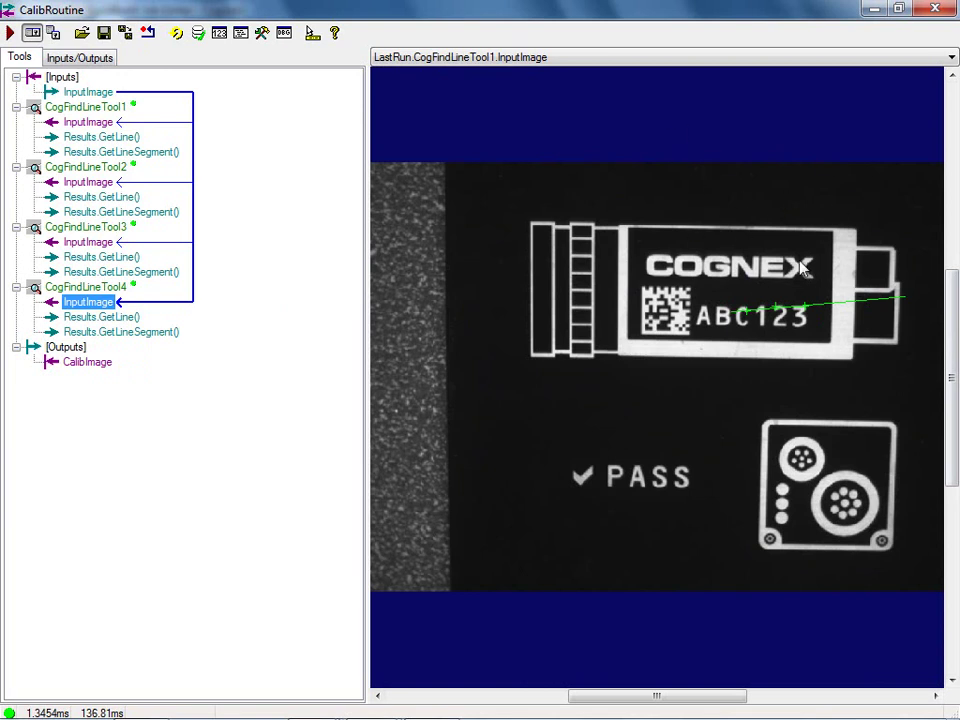
# Check the image display list, keeping CogFindLineTool1's input image with its found line shown
pyautogui.click(834, 64)
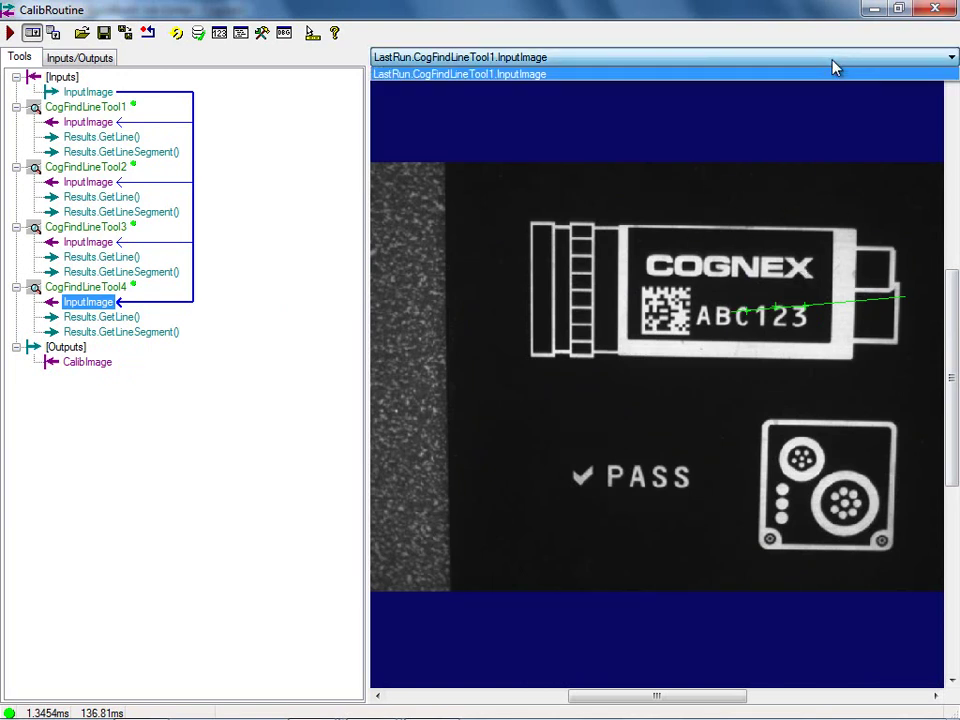
pyautogui.click(690, 57)
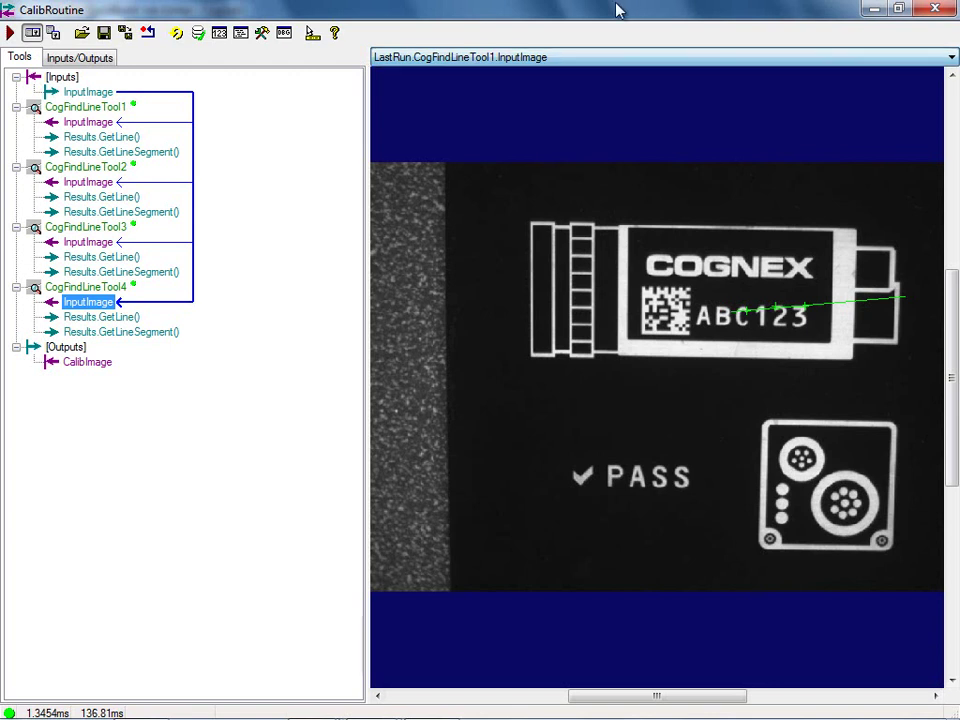
# Rename CogFindLineTool1 to 'Top' and CogFindLineTool2 to 'Bottom'
pyautogui.click(86, 110)
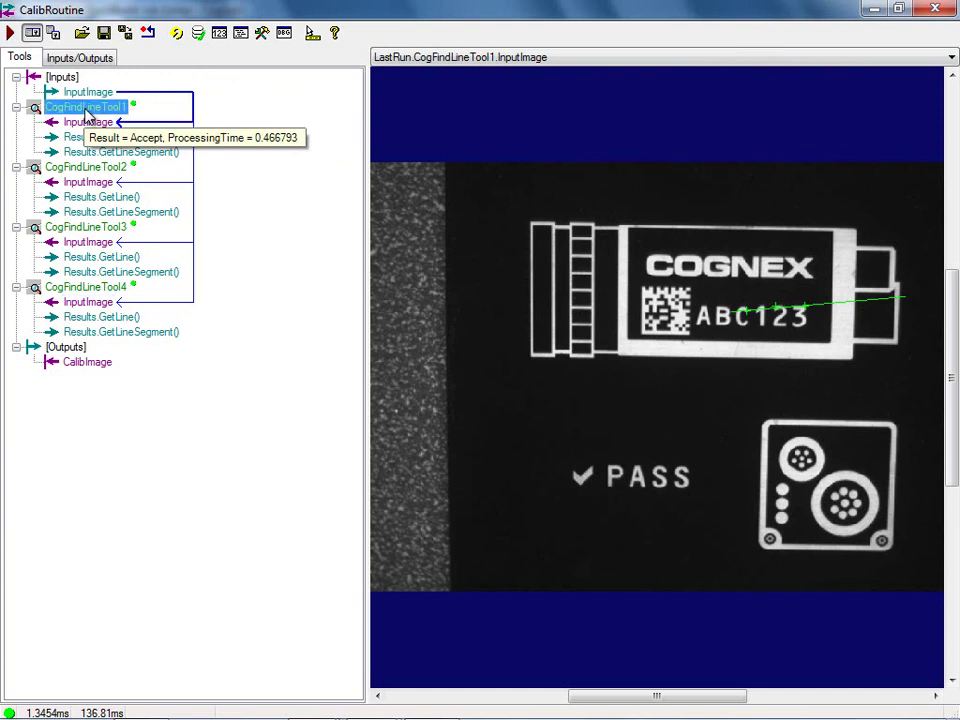
pyautogui.rightClick(86, 115)
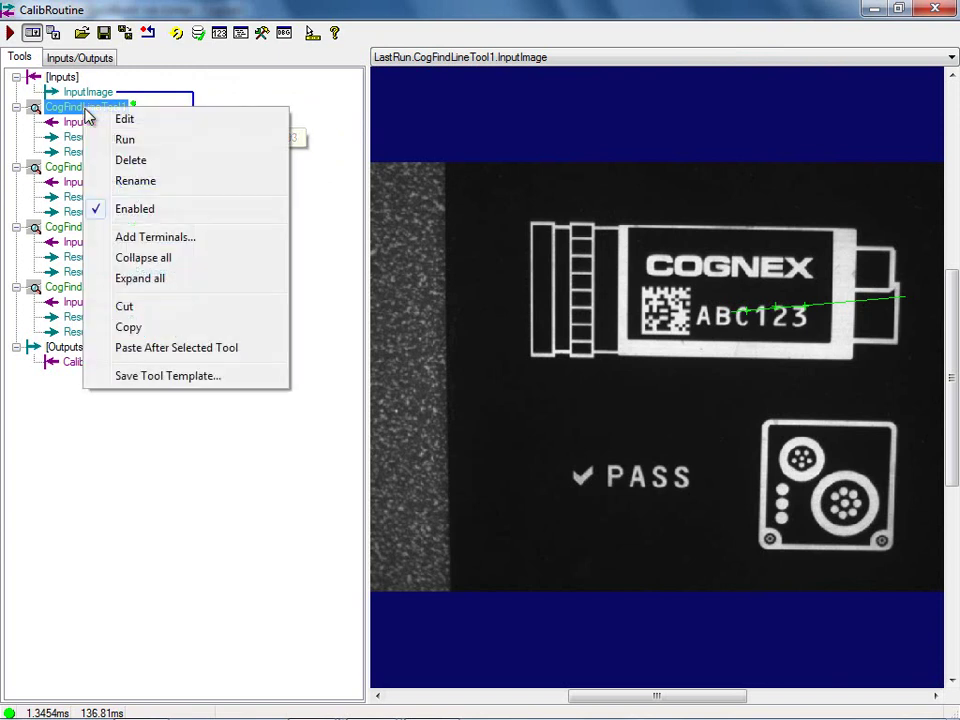
pyautogui.click(140, 182)
pyautogui.write('Top')
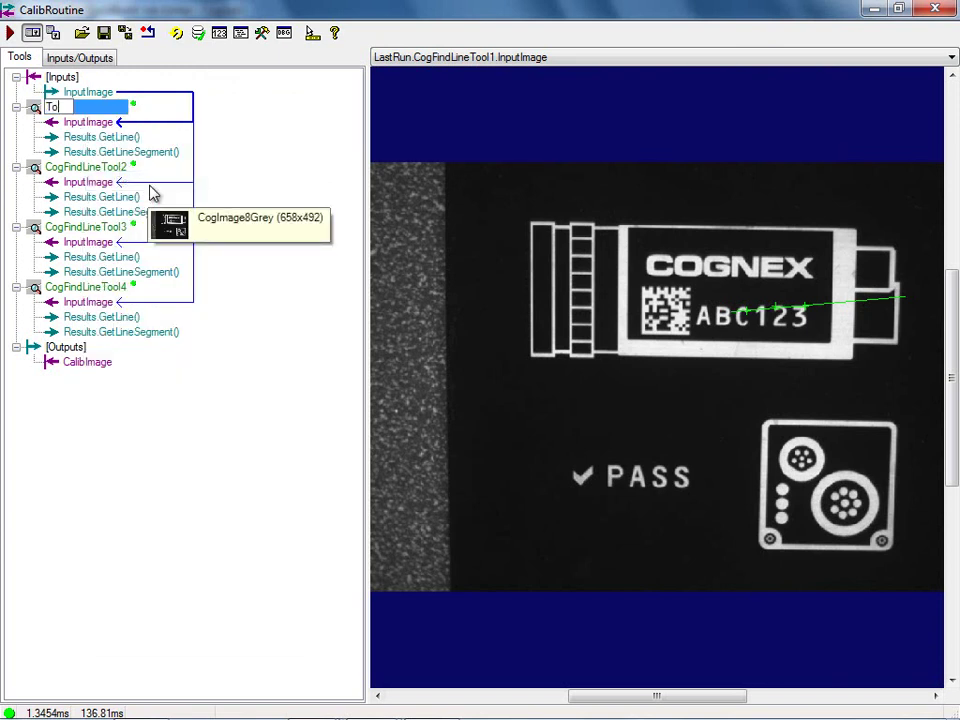
pyautogui.click(80, 168)
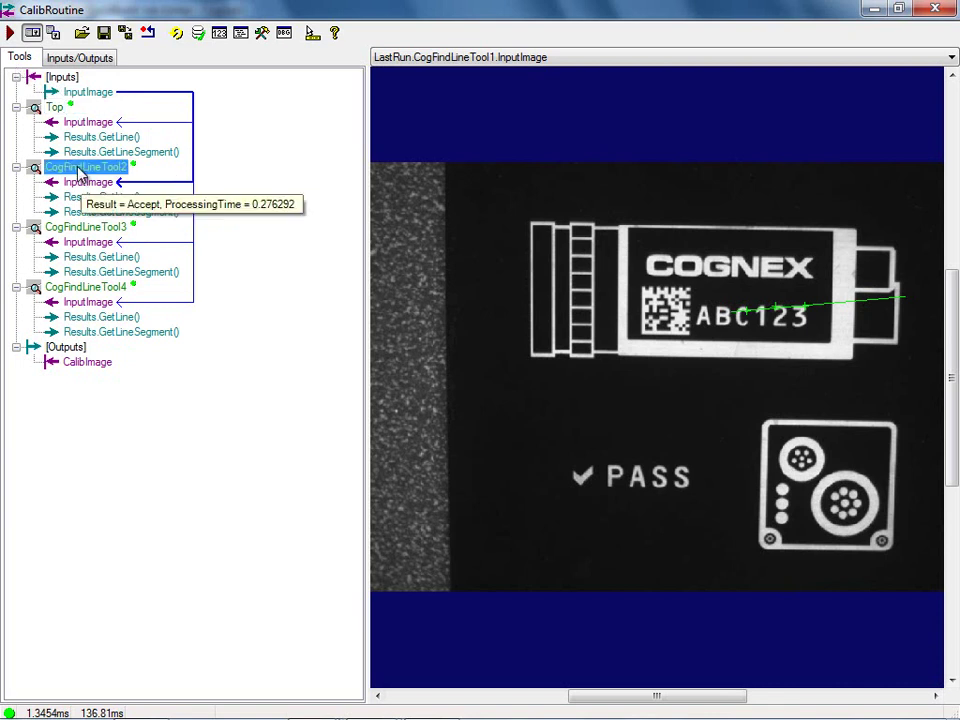
pyautogui.rightClick(80, 170)
pyautogui.click(147, 241)
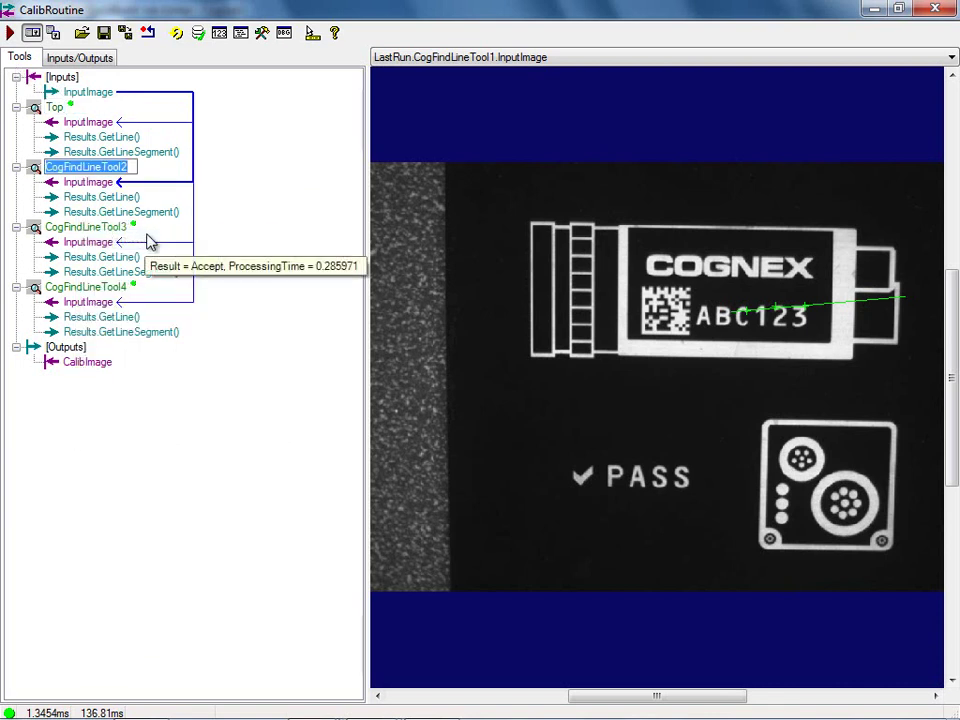
pyautogui.write('Botto')
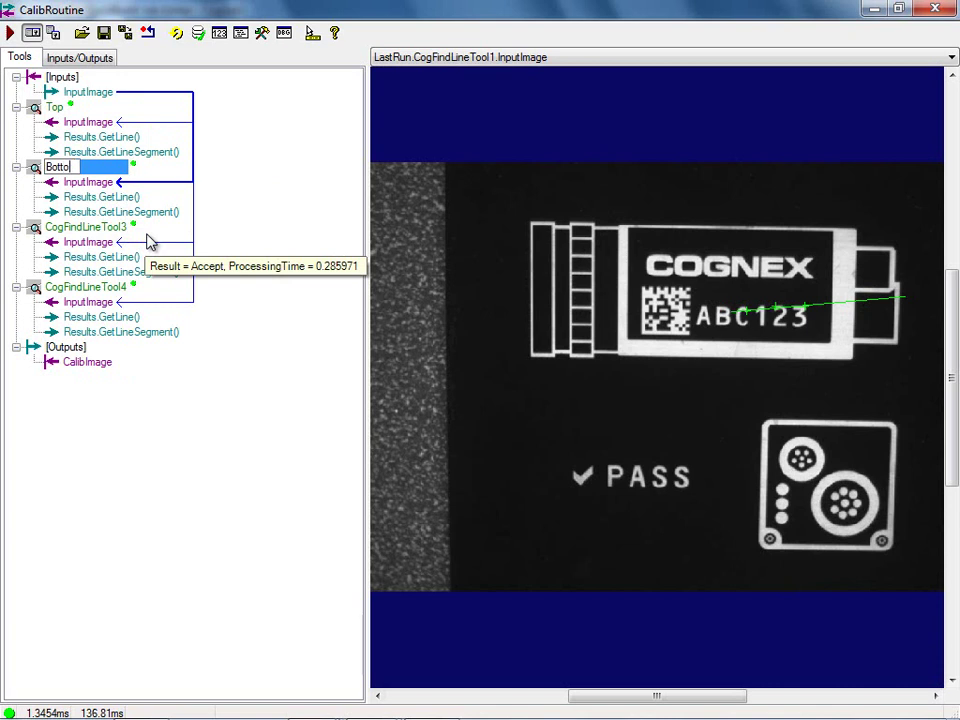
pyautogui.write('m')
pyautogui.click(100, 228)
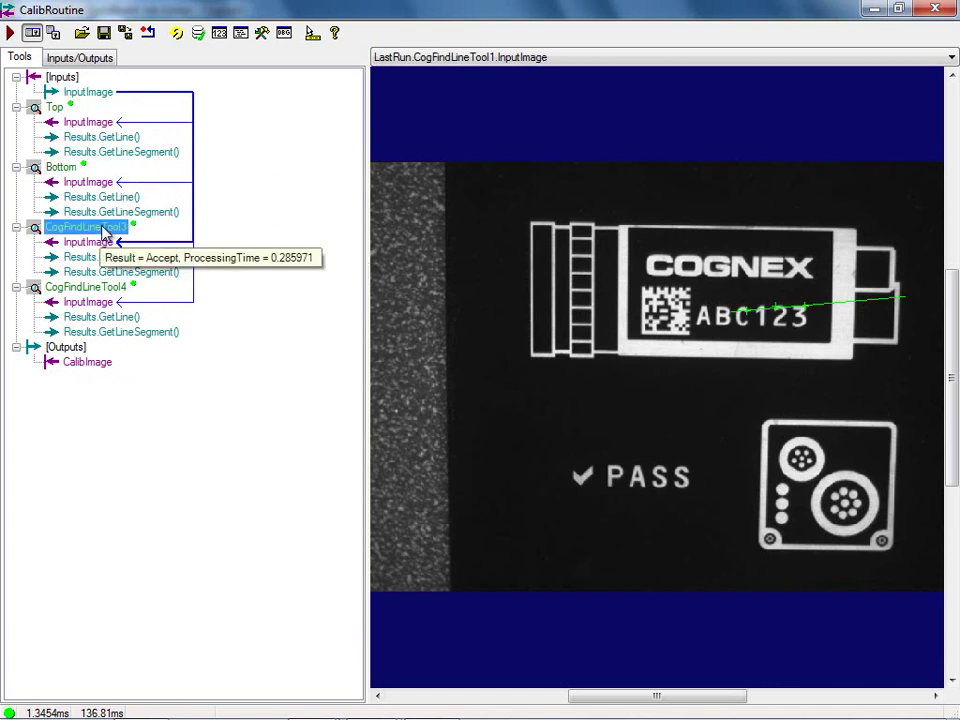
# Rename CogFindLineTool3 to 'Left' and CogFindLineTool4 to 'Right'
pyautogui.rightClick(105, 232)
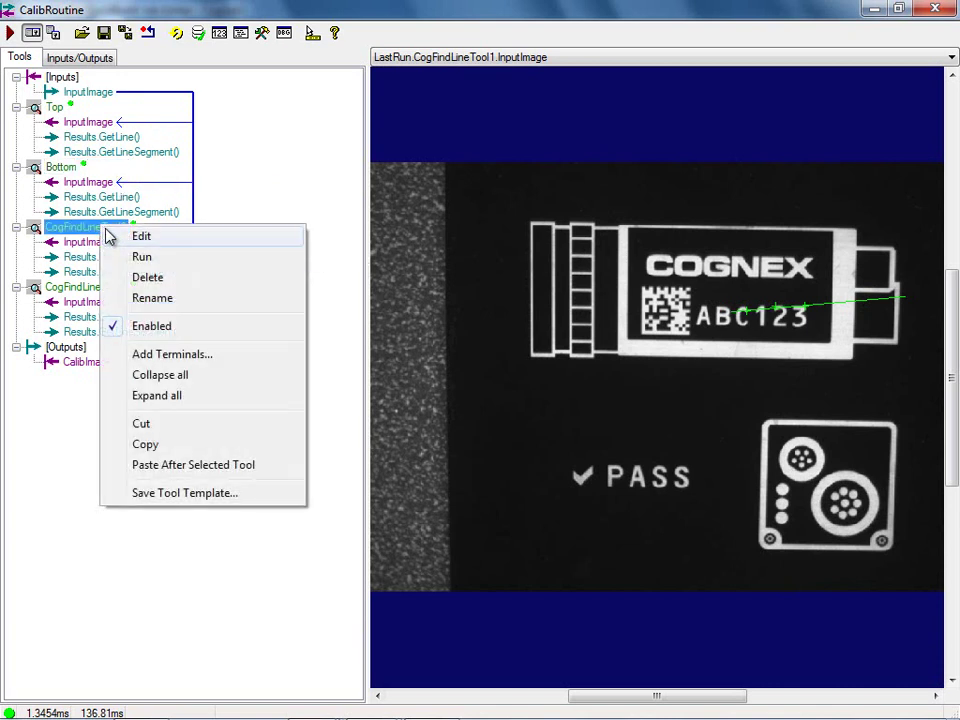
pyautogui.click(152, 298)
pyautogui.write('Left')
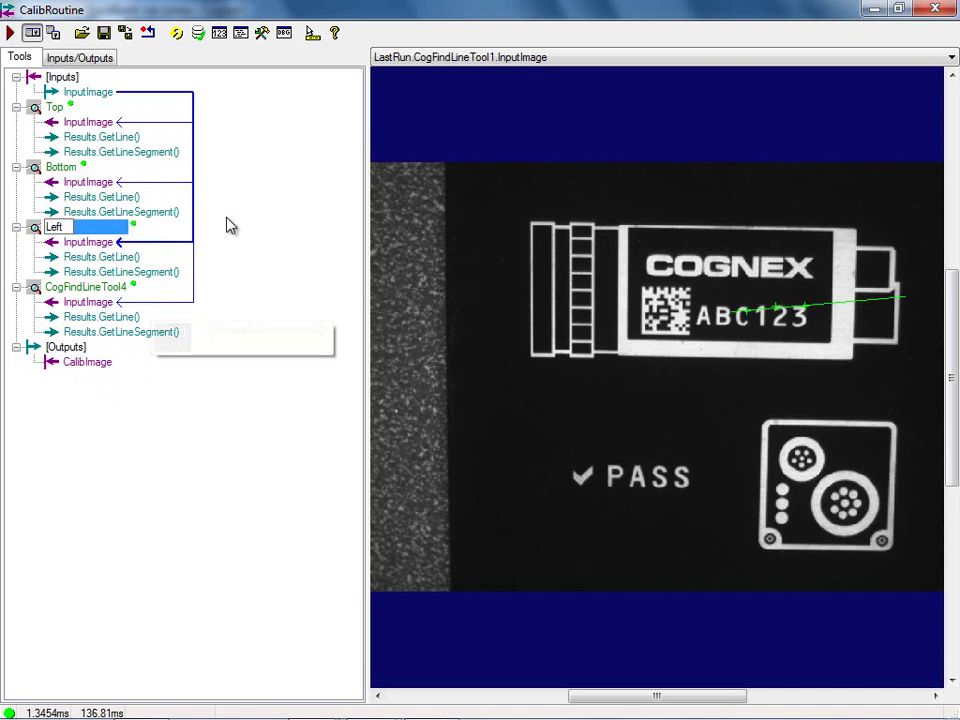
pyautogui.press('Return')
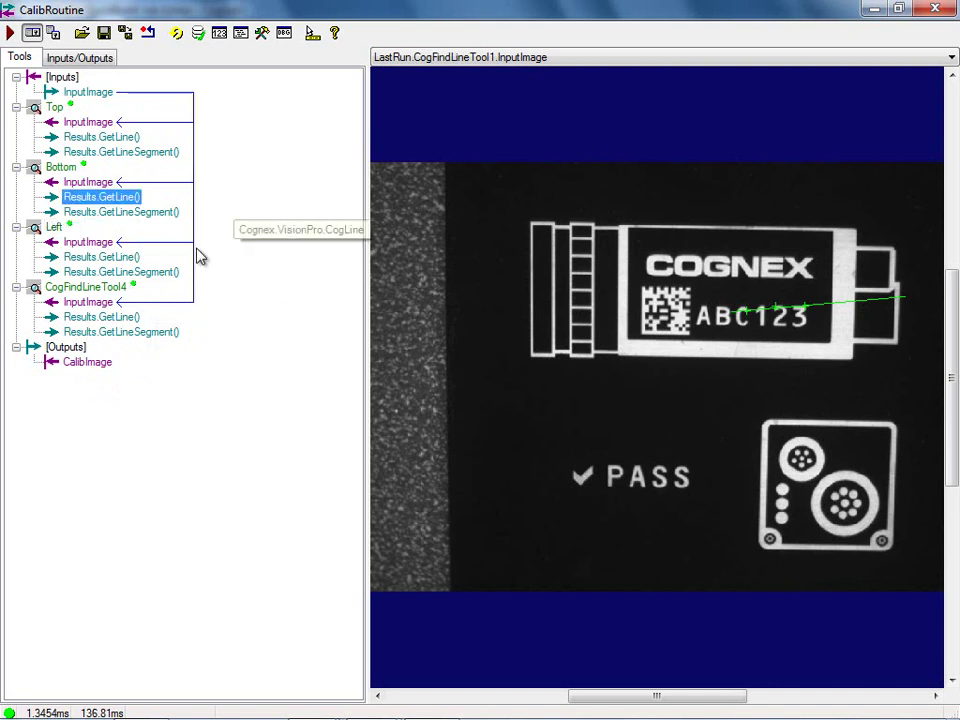
pyautogui.click(110, 290)
pyautogui.rightClick(113, 298)
pyautogui.click(171, 363)
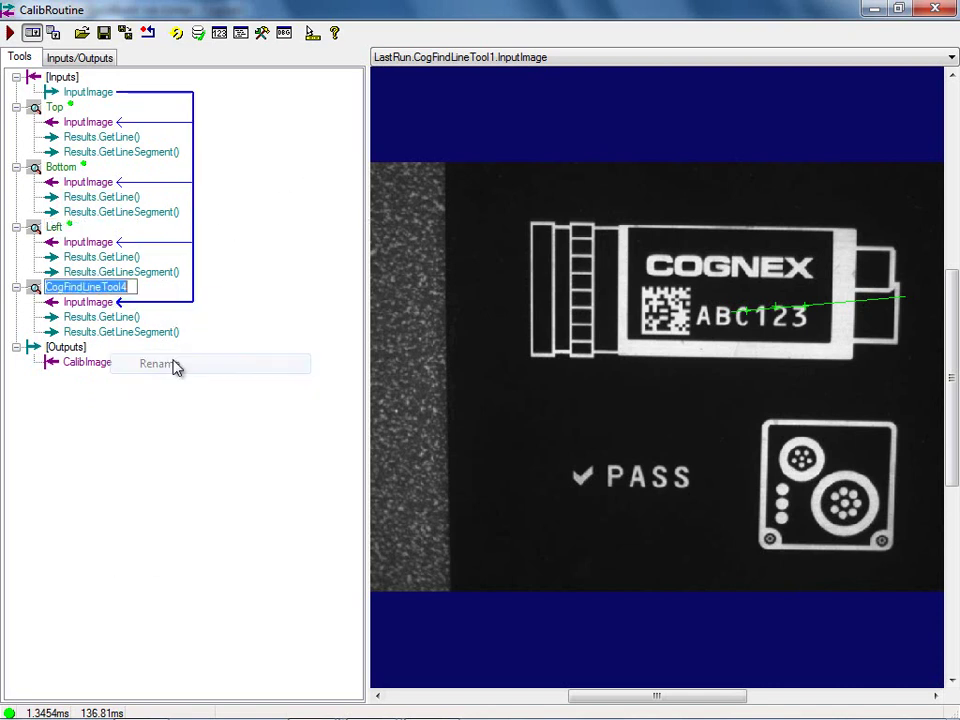
pyautogui.write('Right')
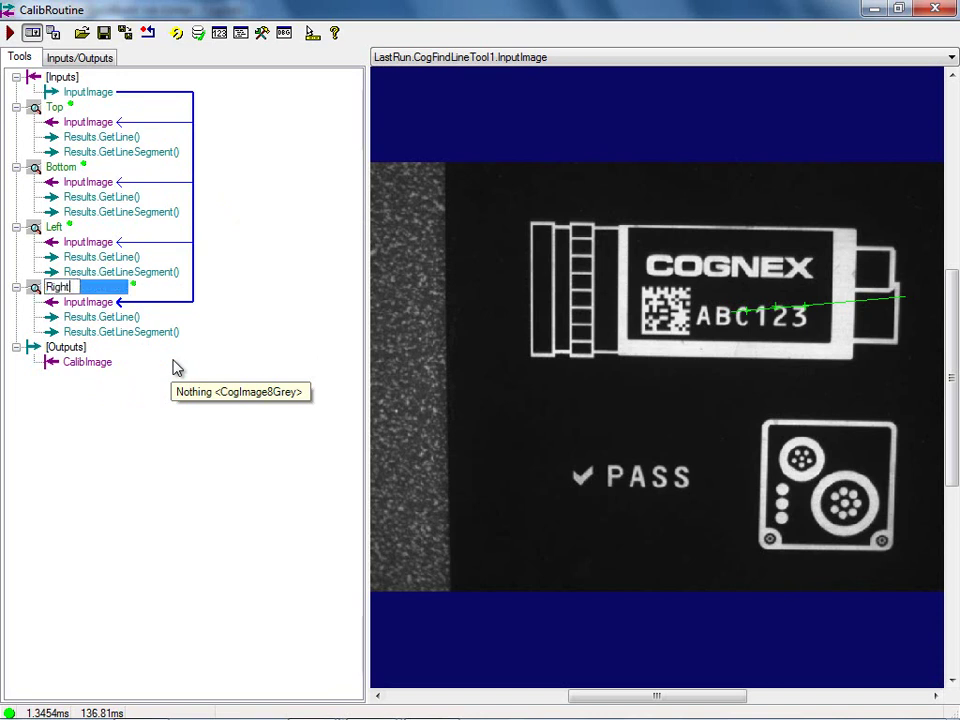
pyautogui.press('Return')
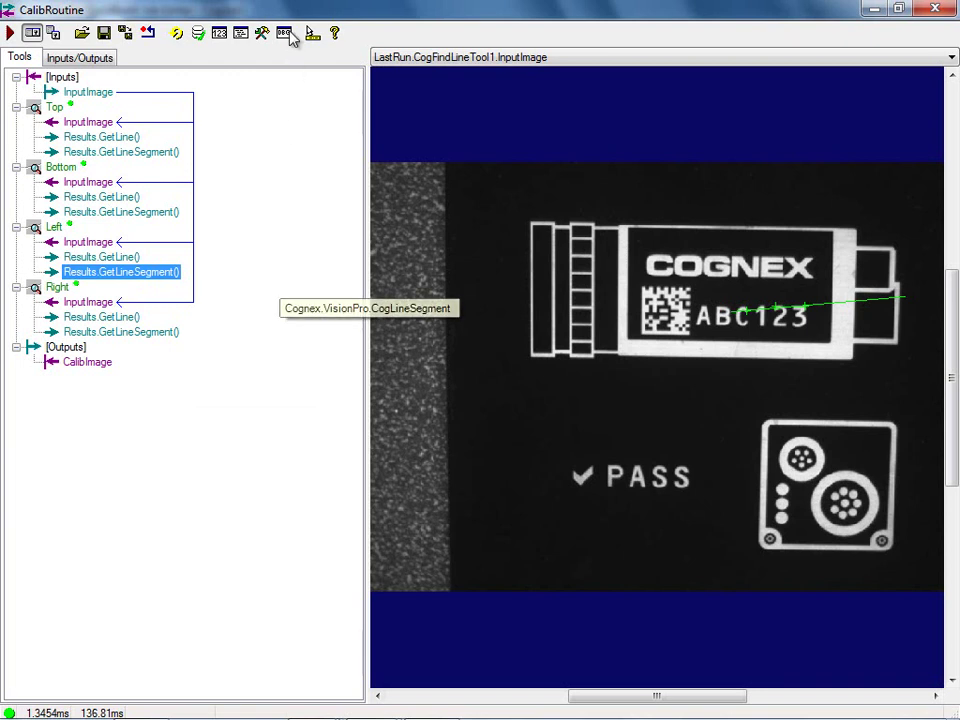
pyautogui.moveTo(200, 100)
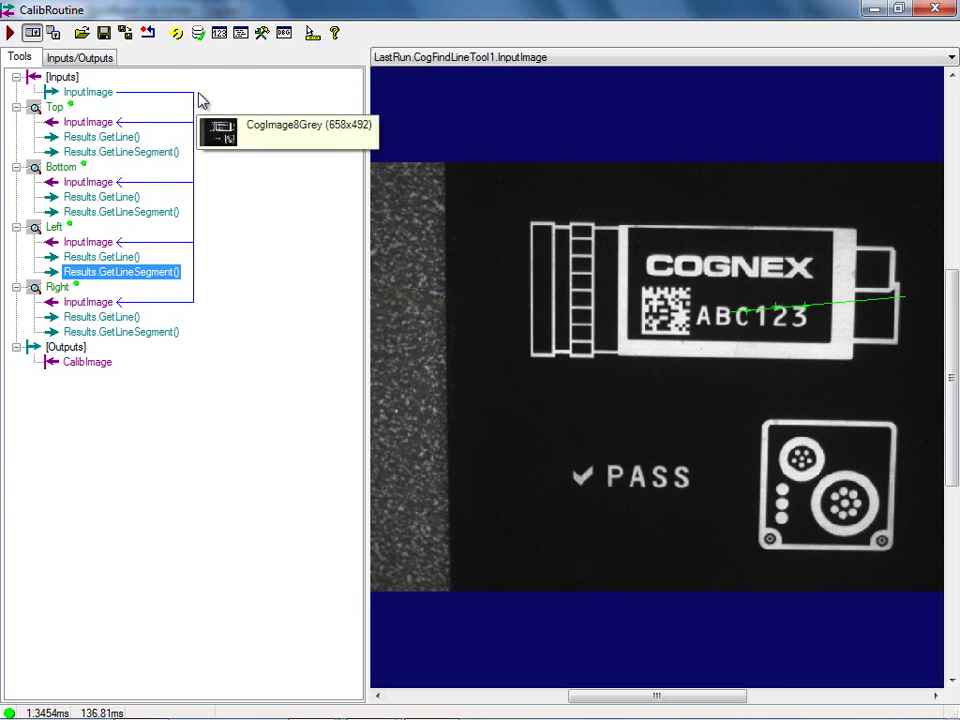
pyautogui.moveTo(55, 118)
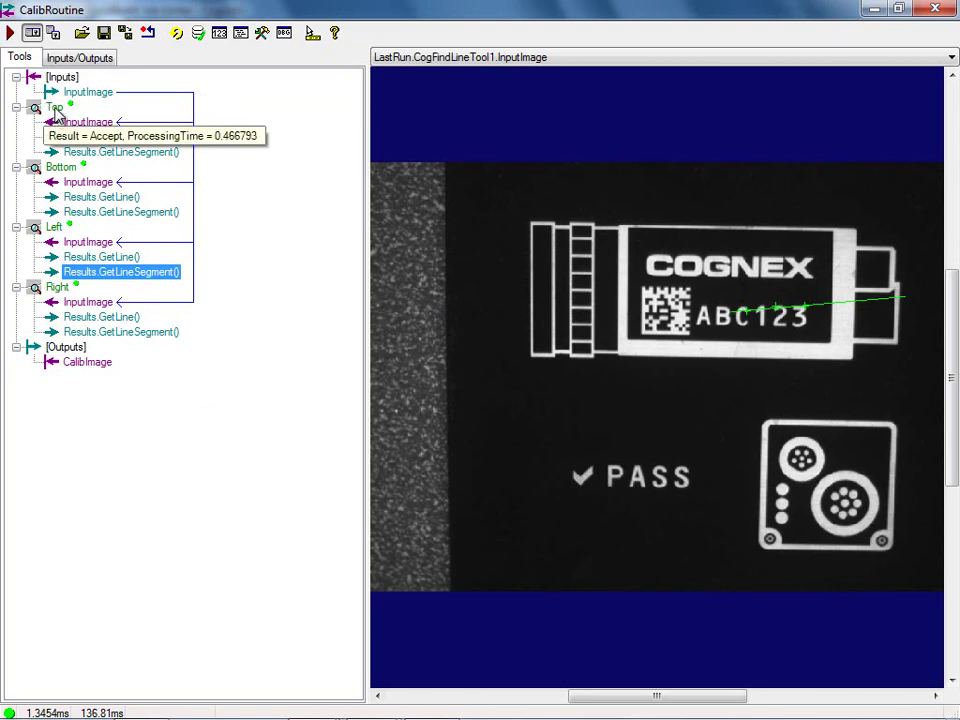
# Move and shorten the Top tool's caliper so it spans the connector's top edge
pyautogui.doubleClick(56, 111)
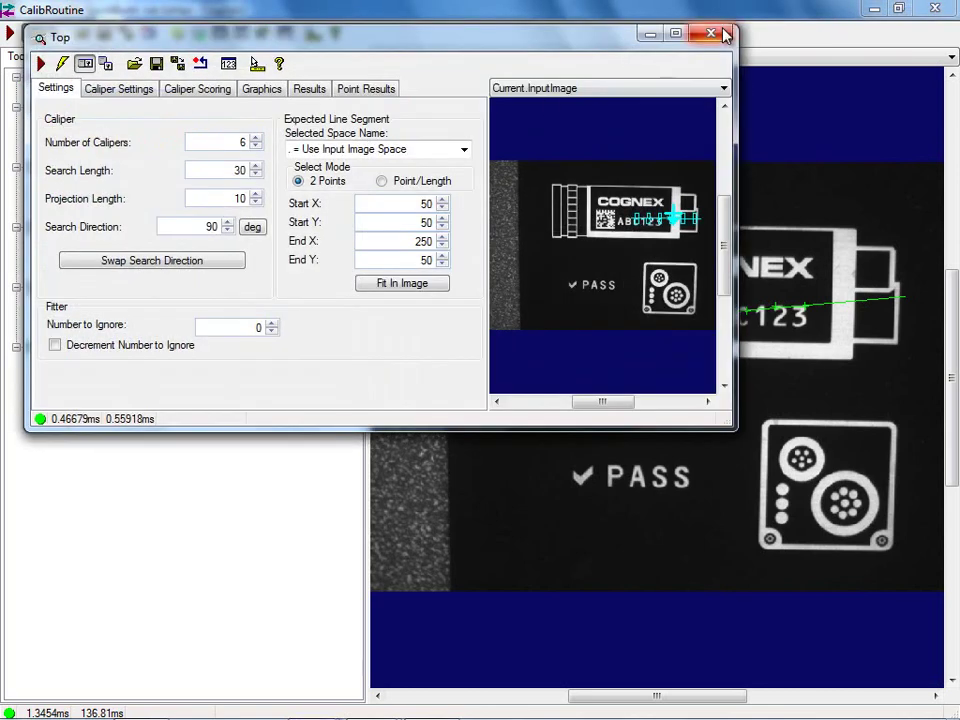
pyautogui.click(676, 34)
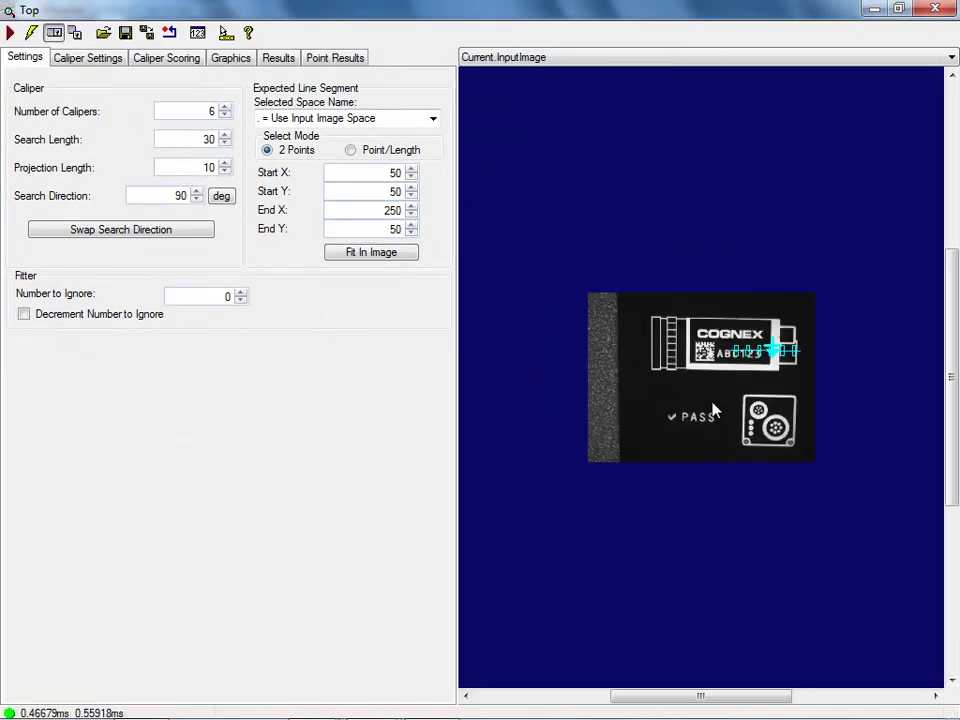
pyautogui.scroll(3, 800, 410)
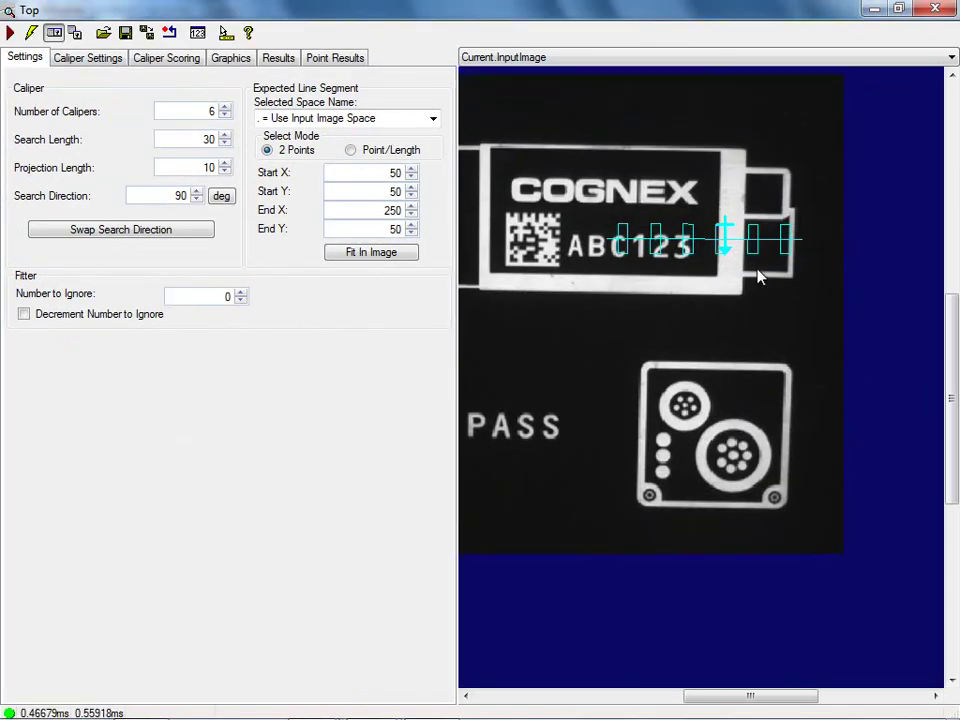
pyautogui.moveTo(750, 261); pyautogui.dragTo(733, 368)
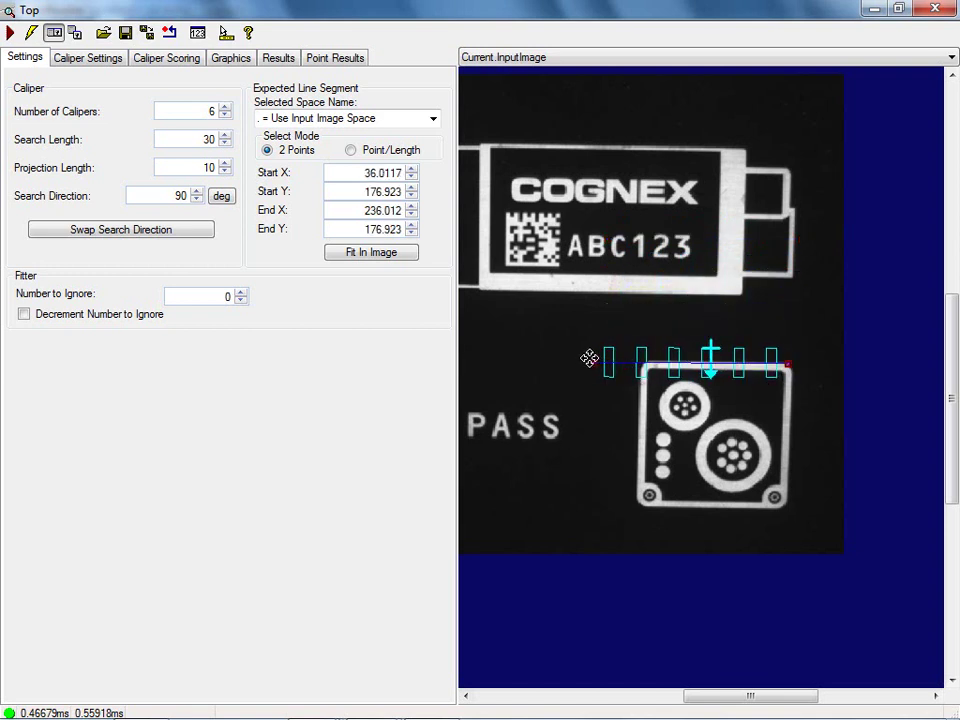
pyautogui.moveTo(589, 358); pyautogui.dragTo(642, 364)
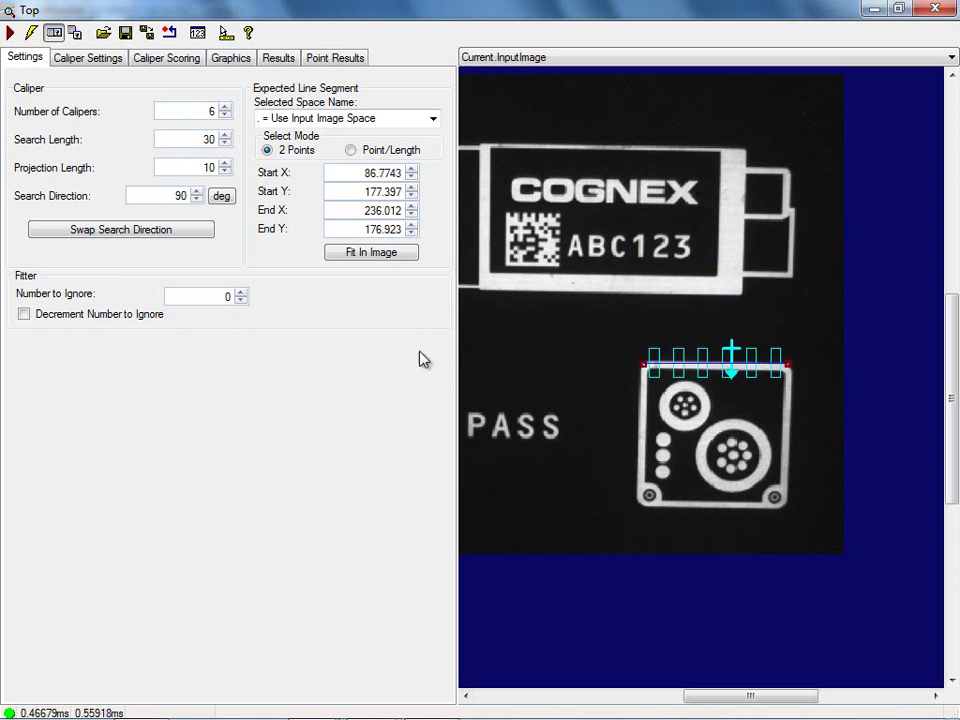
# Set Edge 0 polarity to Dark to Light, run Top, and check the found edge in LastRun.InputImage
pyautogui.click(101, 62)
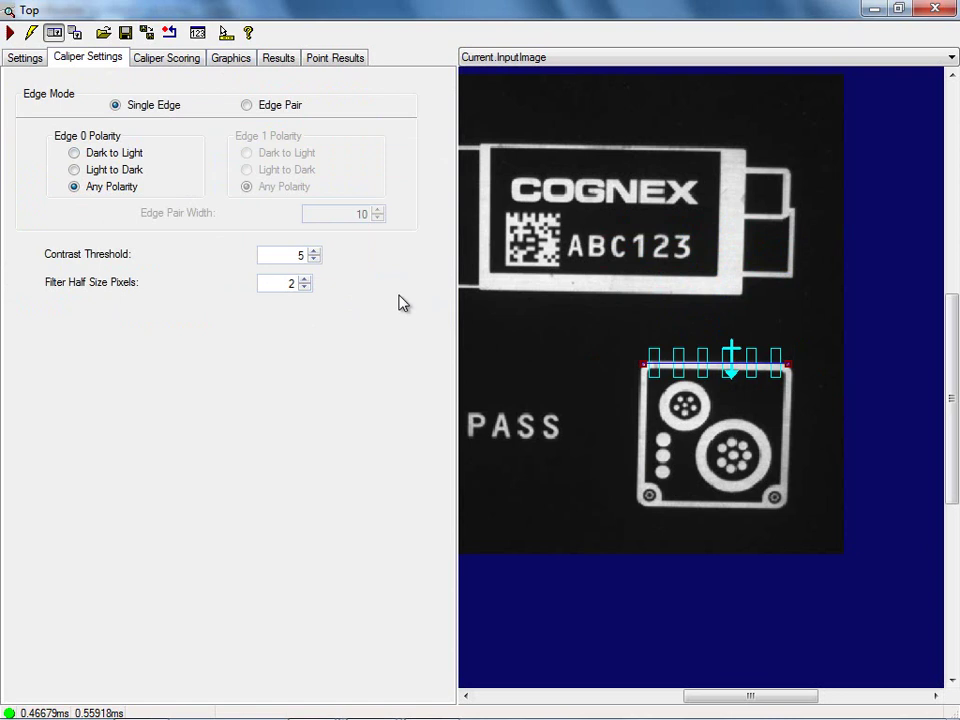
pyautogui.click(70, 150)
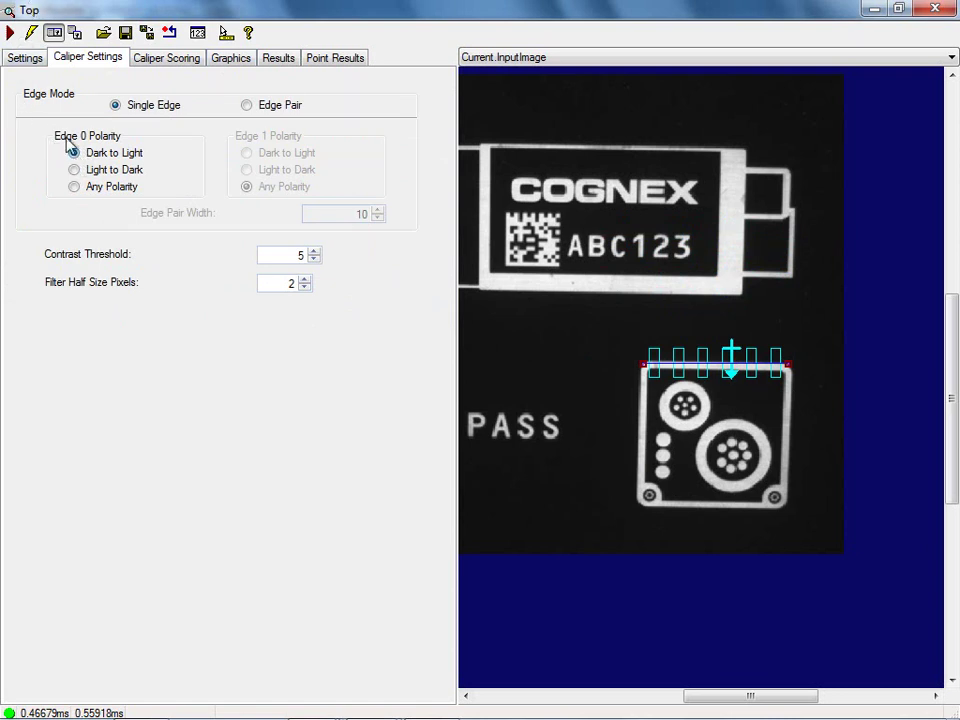
pyautogui.click(10, 33)
pyautogui.click(560, 62)
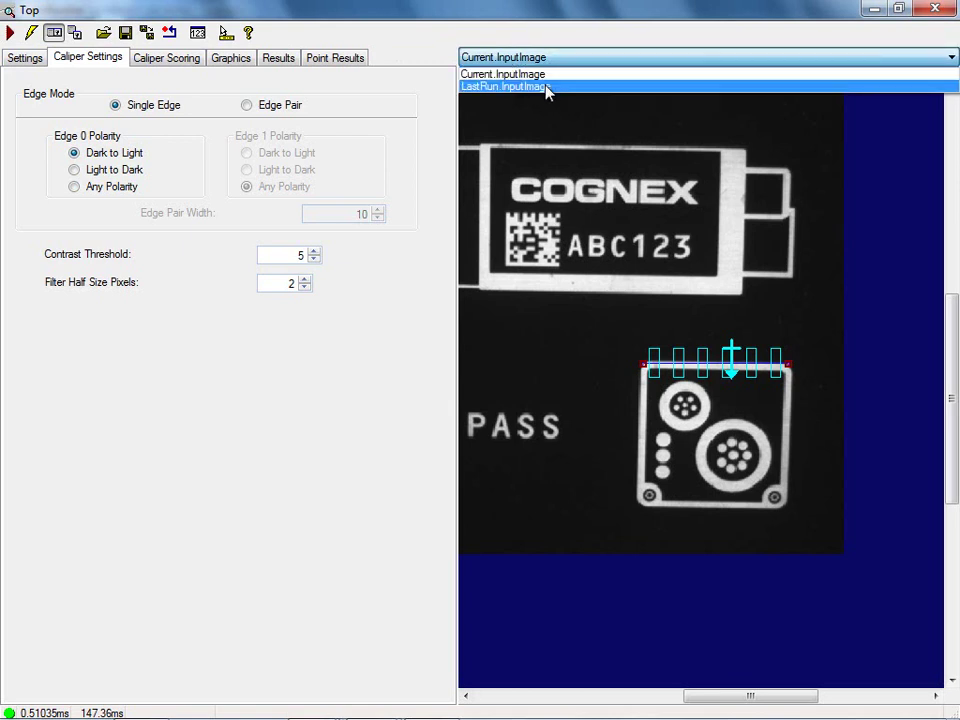
pyautogui.click(546, 87)
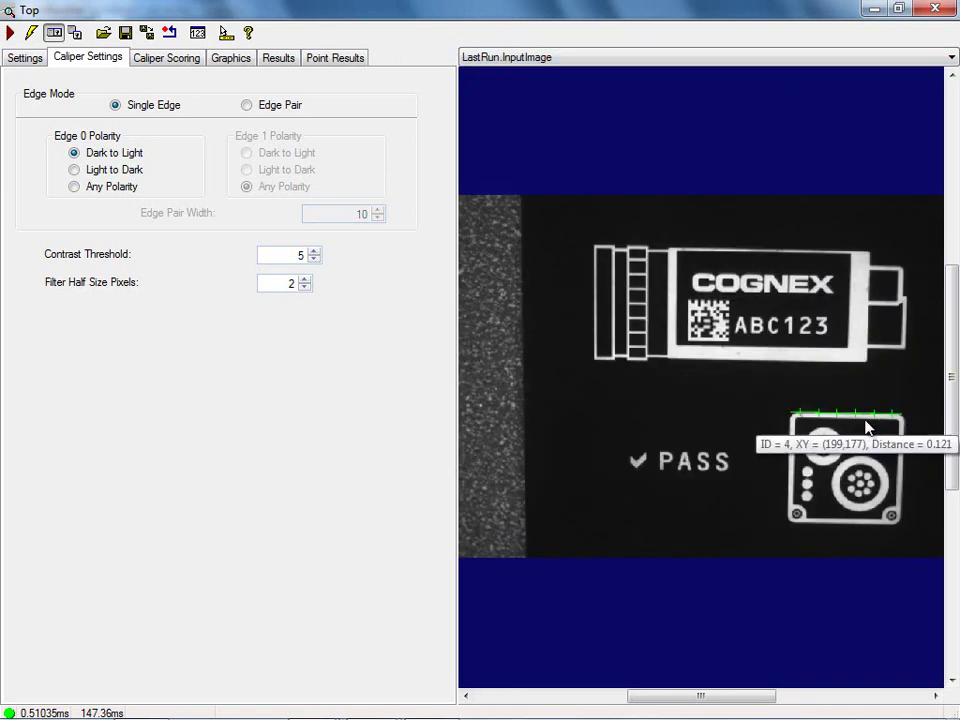
pyautogui.moveTo(910, 422)
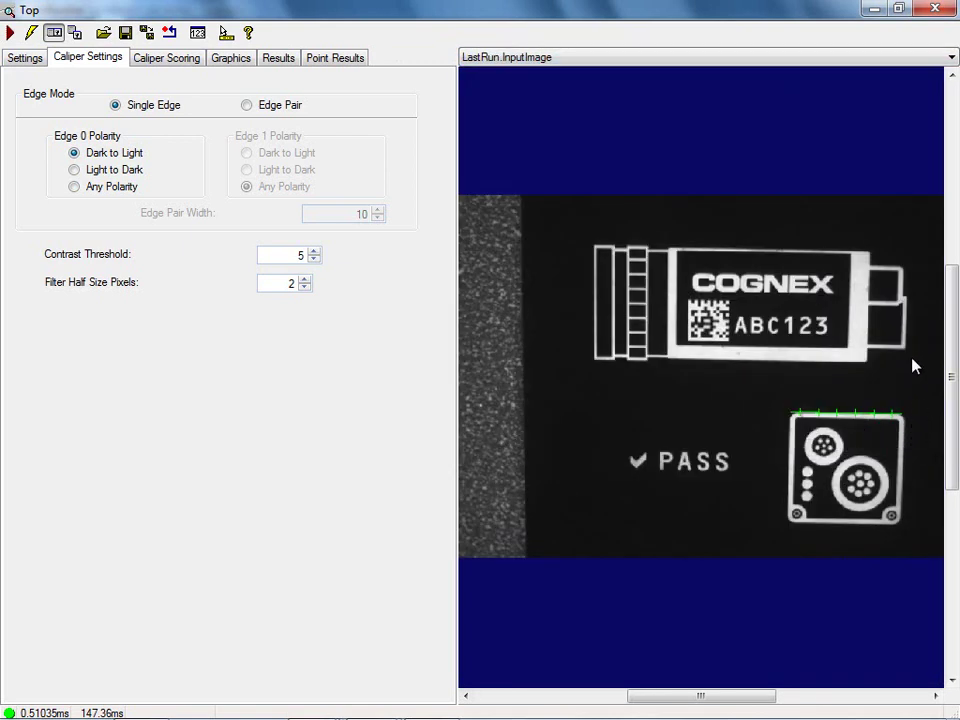
pyautogui.click(936, 9)
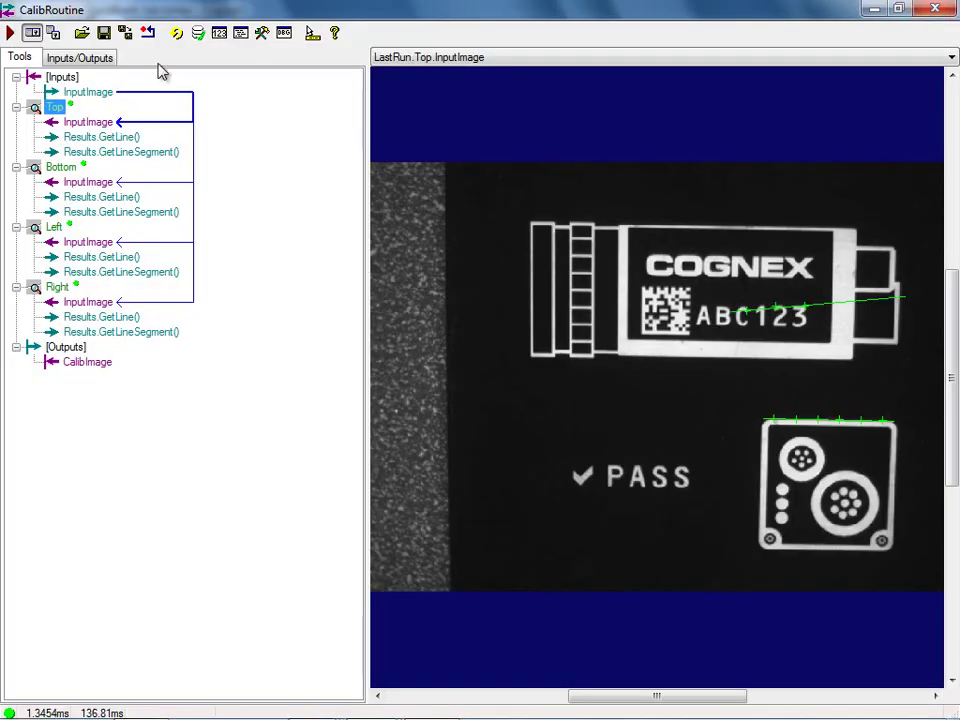
# Move and shorten the Bottom tool's caliper to fit the connector's bottom edge
pyautogui.doubleClick(60, 167)
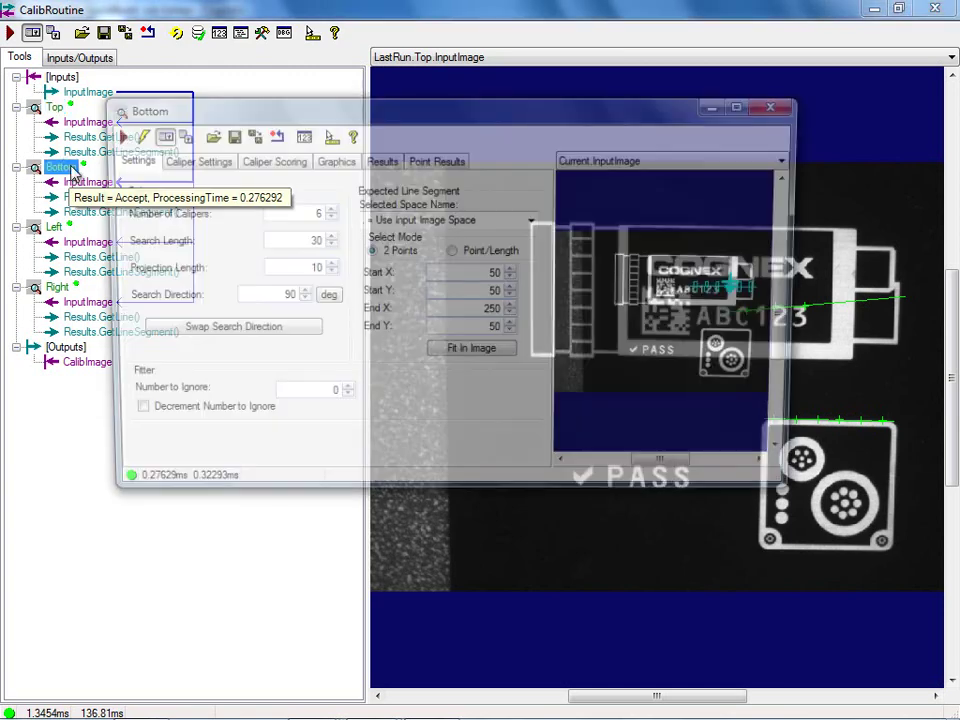
pyautogui.click(745, 104)
pyautogui.rightClick(568, 414)
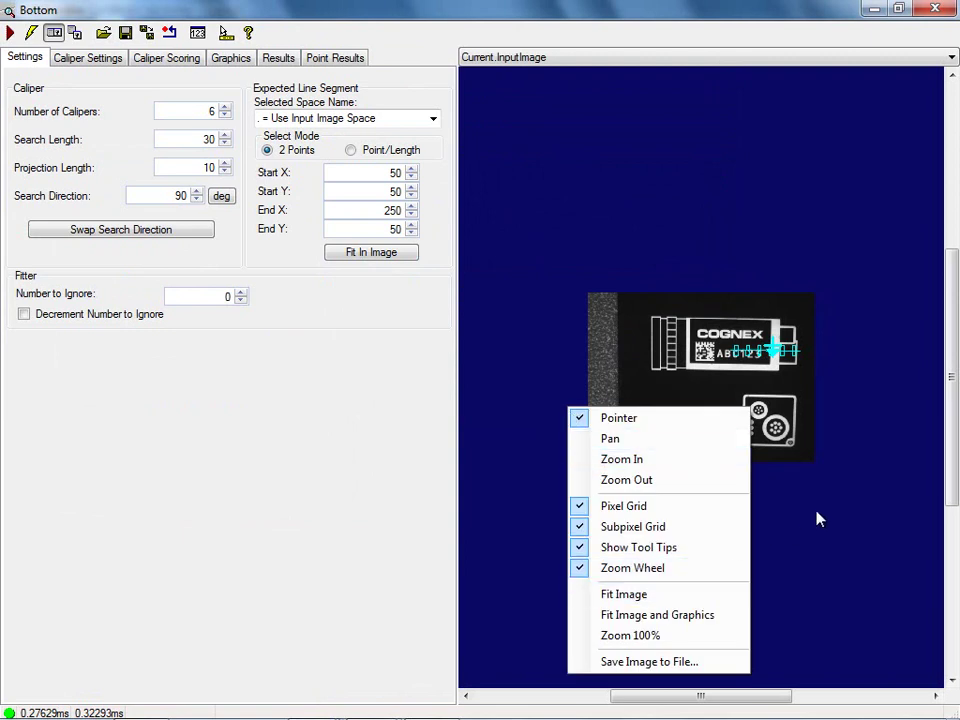
pyautogui.click(783, 516)
pyautogui.scroll(3, 780, 503)
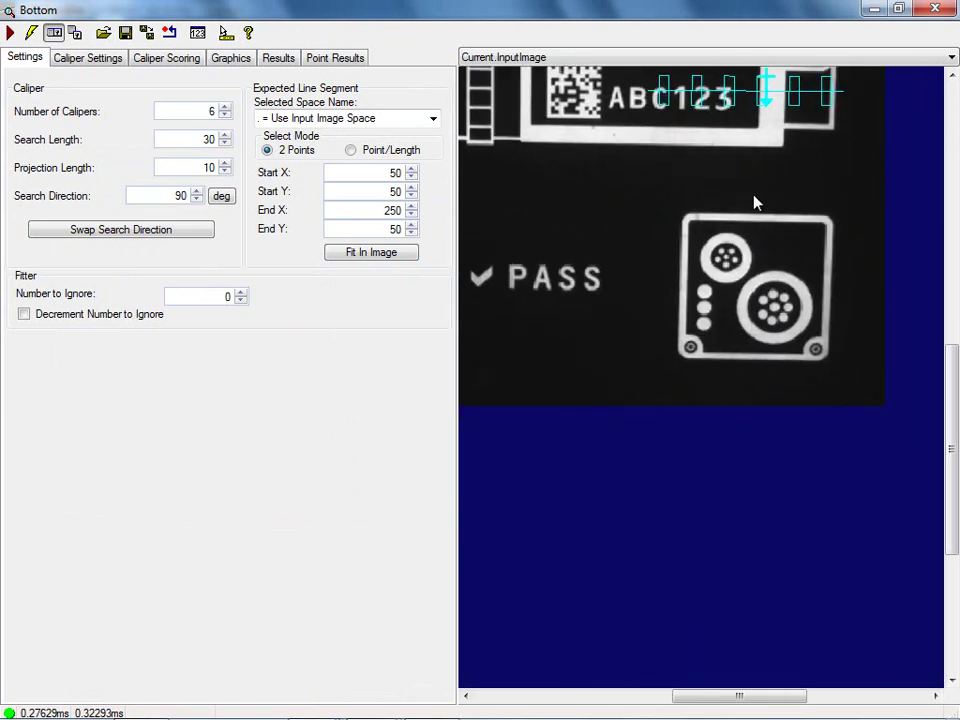
pyautogui.moveTo(811, 92); pyautogui.dragTo(789, 364)
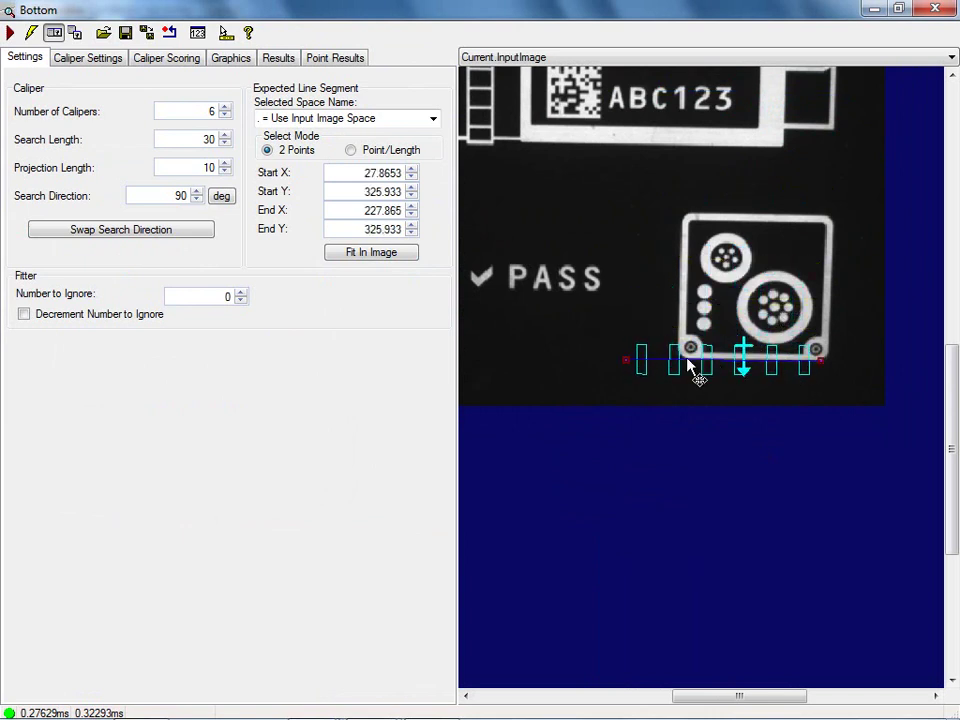
pyautogui.moveTo(678, 360); pyautogui.dragTo(688, 357)
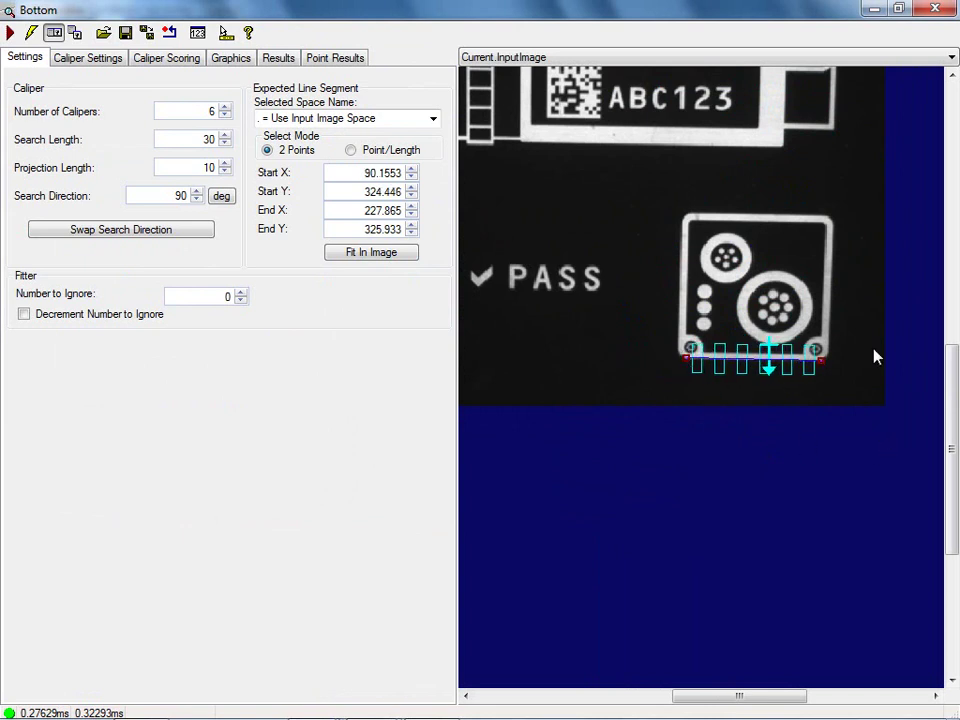
# Set Edge 0 polarity to Light to Dark, run Bottom, and verify the edge in LastRun.InputImage
pyautogui.click(72, 60)
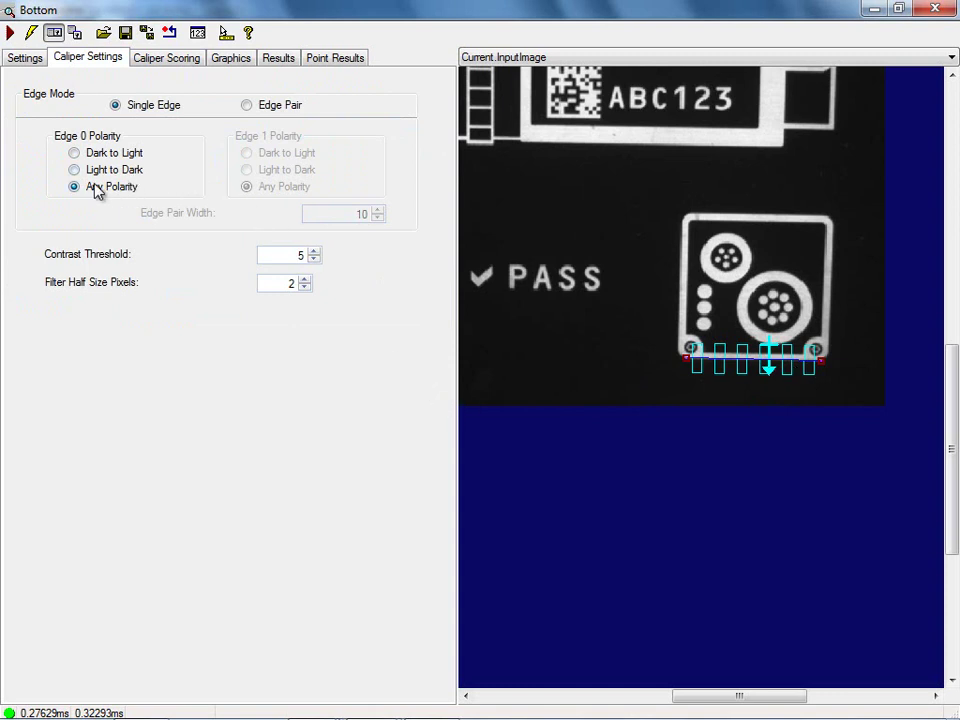
pyautogui.click(75, 170)
pyautogui.click(10, 33)
pyautogui.click(596, 60)
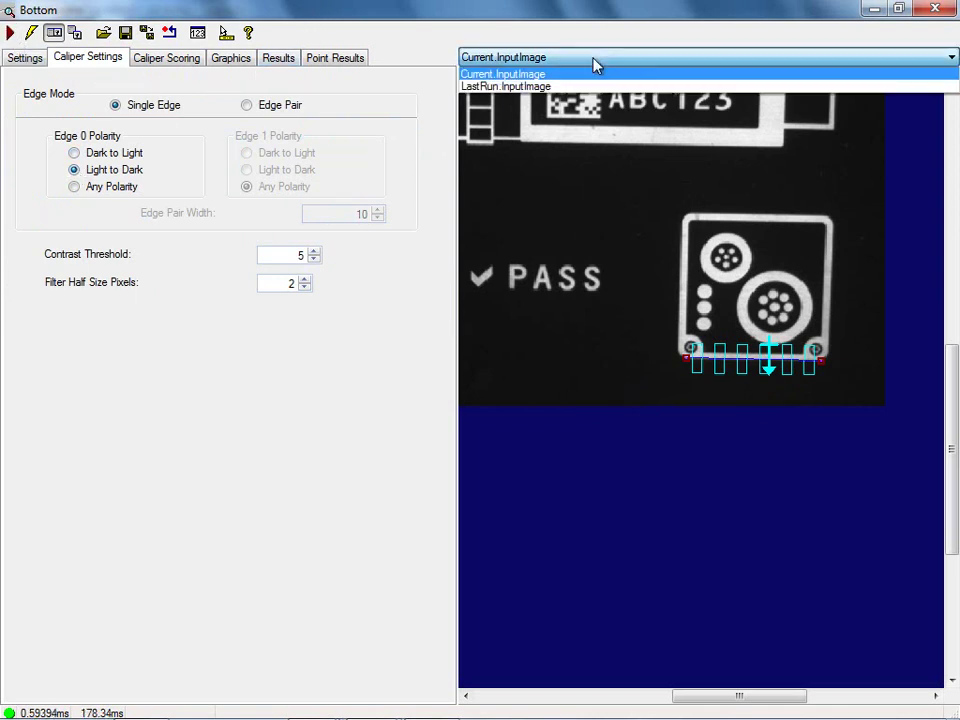
pyautogui.click(572, 88)
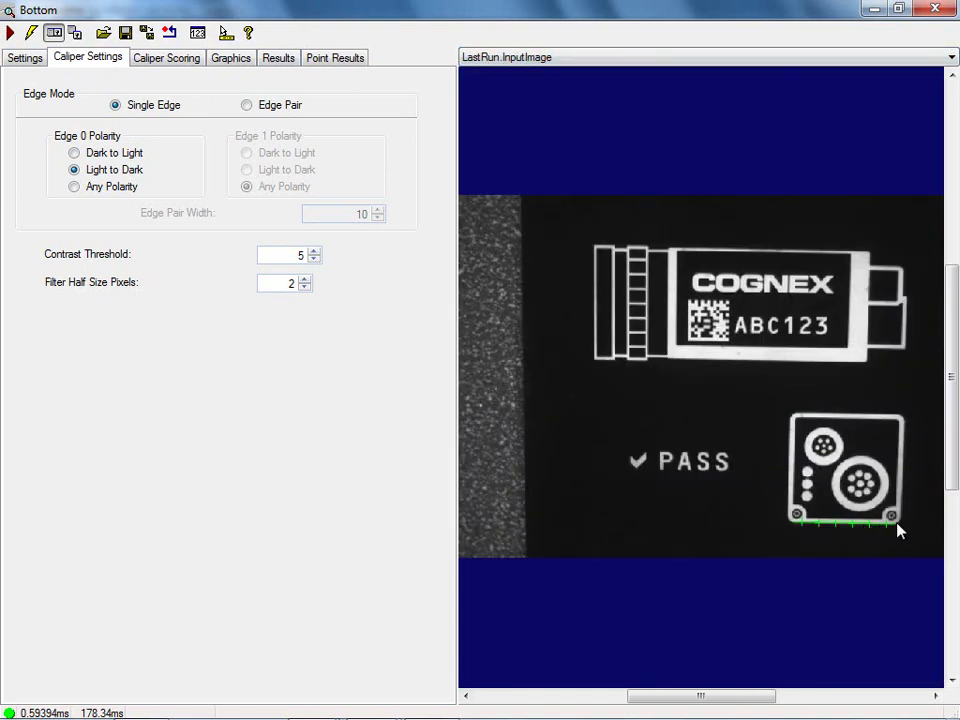
pyautogui.click(936, 8)
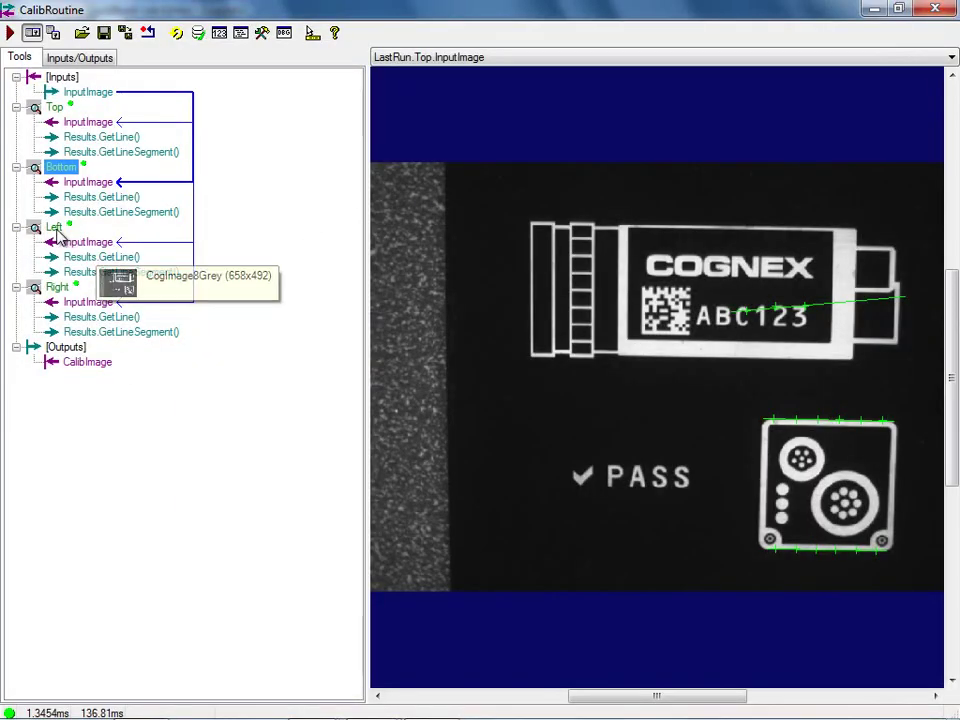
pyautogui.click(55, 229)
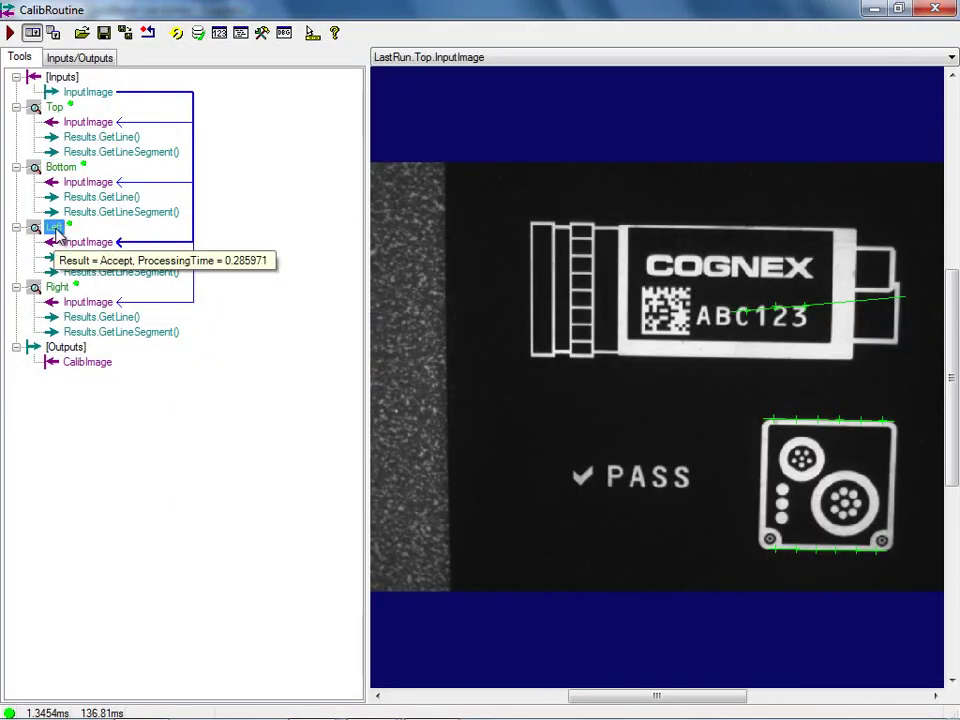
# Move, shorten and rotate the Left tool's caliper vertically along the connector's left edge
pyautogui.doubleClick(55, 229)
pyautogui.click(817, 174)
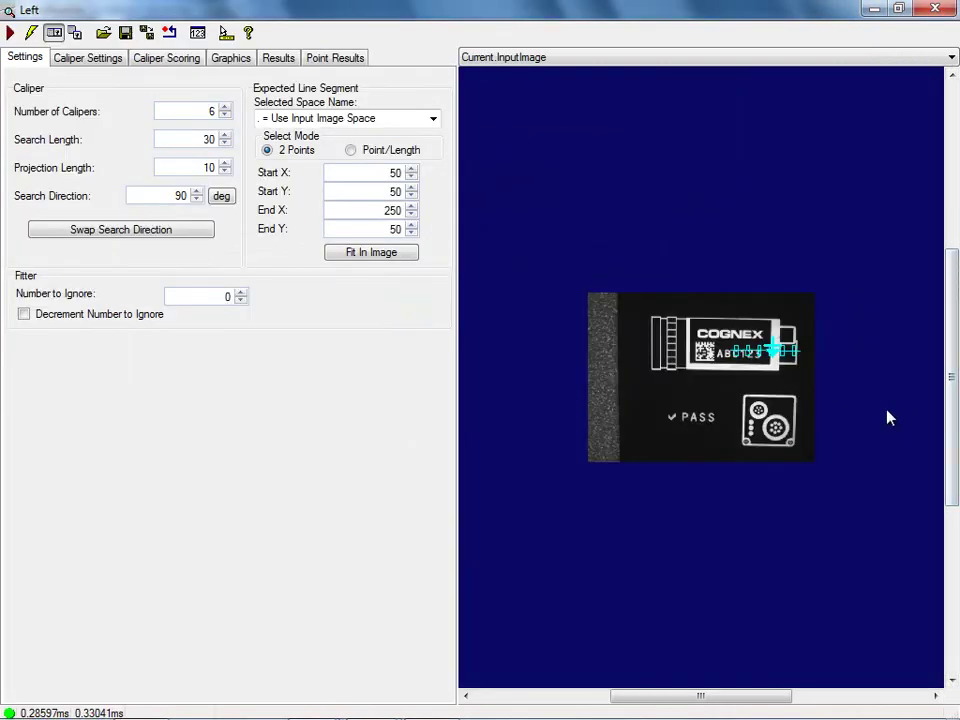
pyautogui.scroll(3, 887, 416)
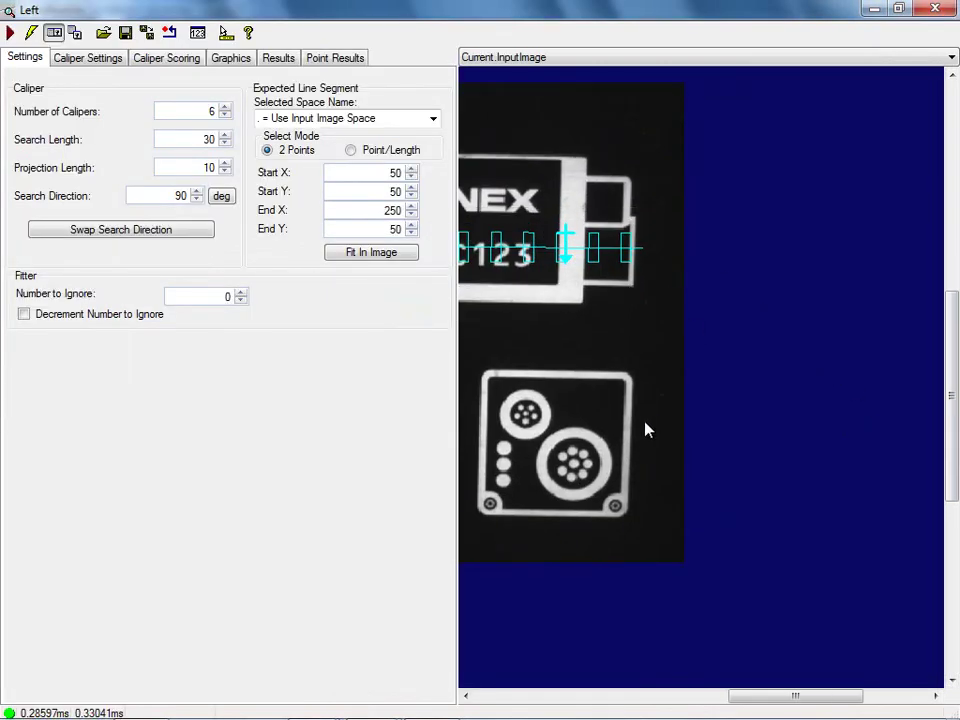
pyautogui.moveTo(761, 696); pyautogui.dragTo(712, 696)
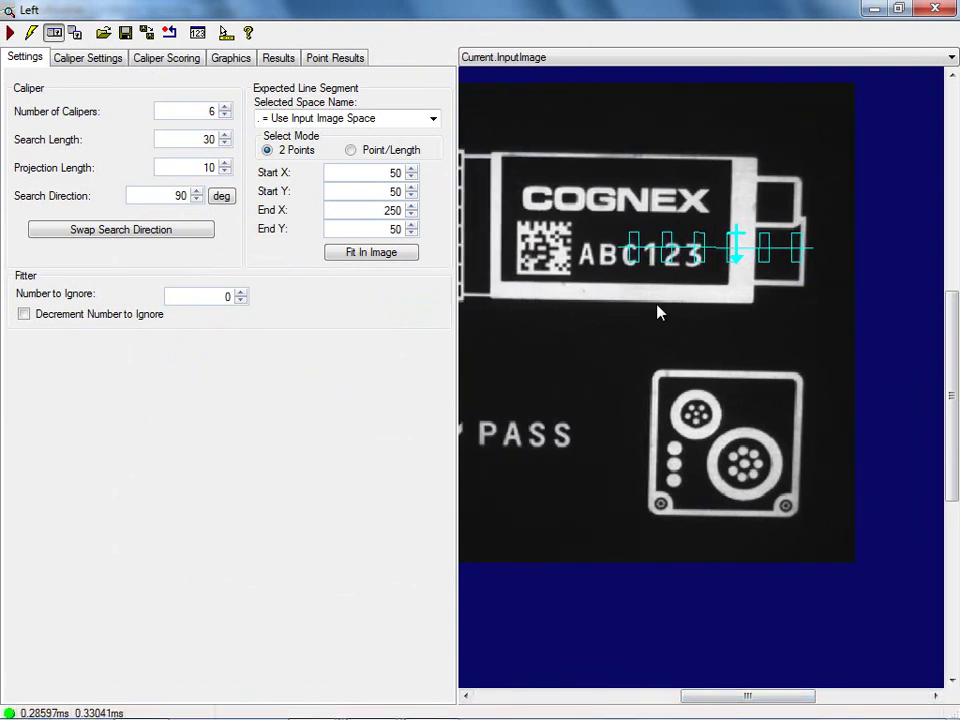
pyautogui.moveTo(718, 258); pyautogui.dragTo(599, 376)
pyautogui.moveTo(694, 366); pyautogui.dragTo(651, 378)
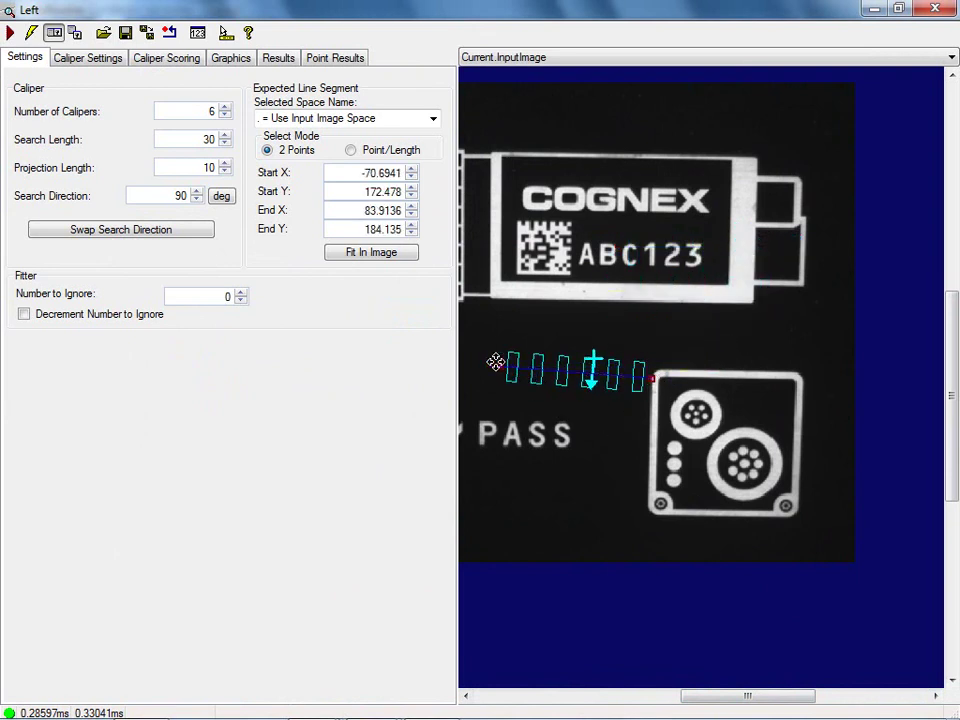
pyautogui.moveTo(499, 370)
pyautogui.mouseDown()
pyautogui.moveTo(583, 508)
pyautogui.moveTo(650, 506)
pyautogui.mouseUp()
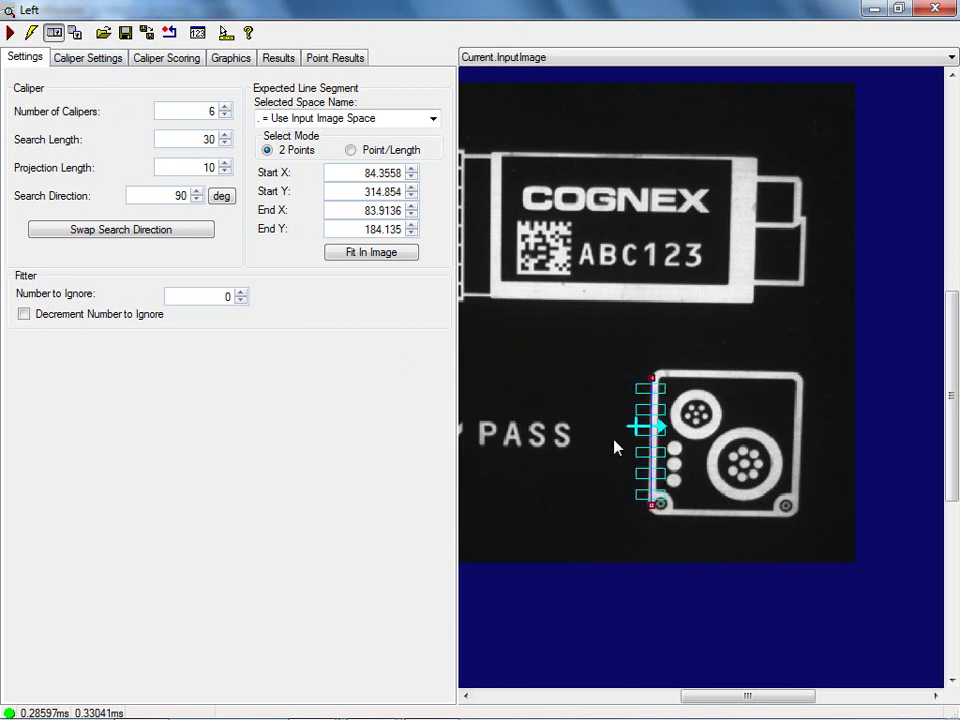
# Show the caliper settings, run Left with Dark to Light polarity, and view LastRun.InputImage
pyautogui.click(110, 58)
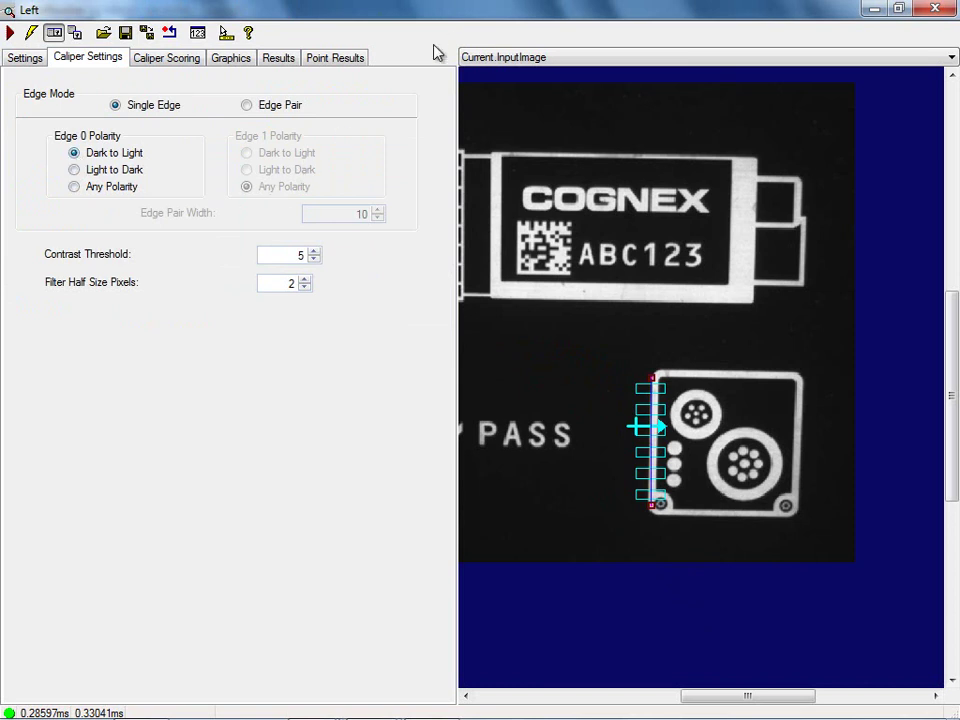
pyautogui.click(12, 36)
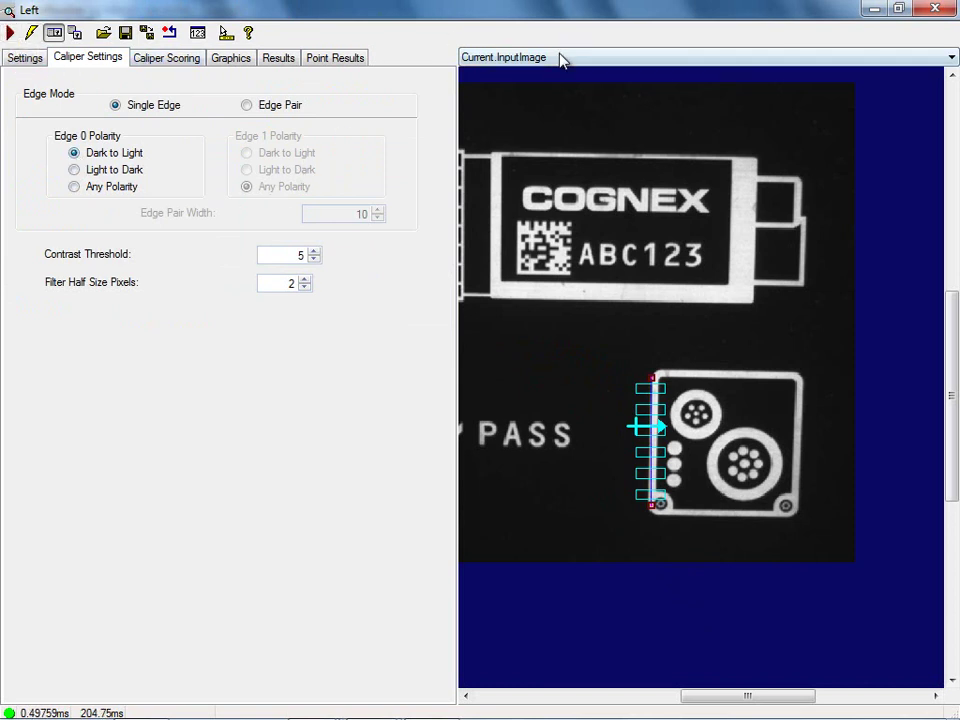
pyautogui.click(560, 58)
pyautogui.click(549, 88)
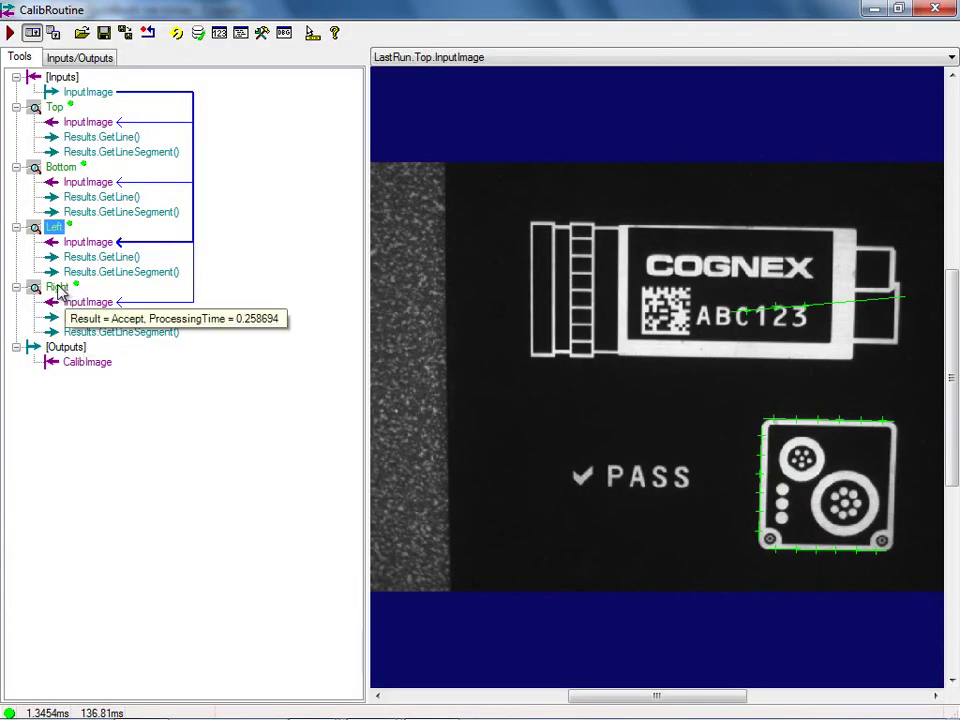
# Drag the Right tool's search region onto the square part's right edge
pyautogui.click(57, 288)
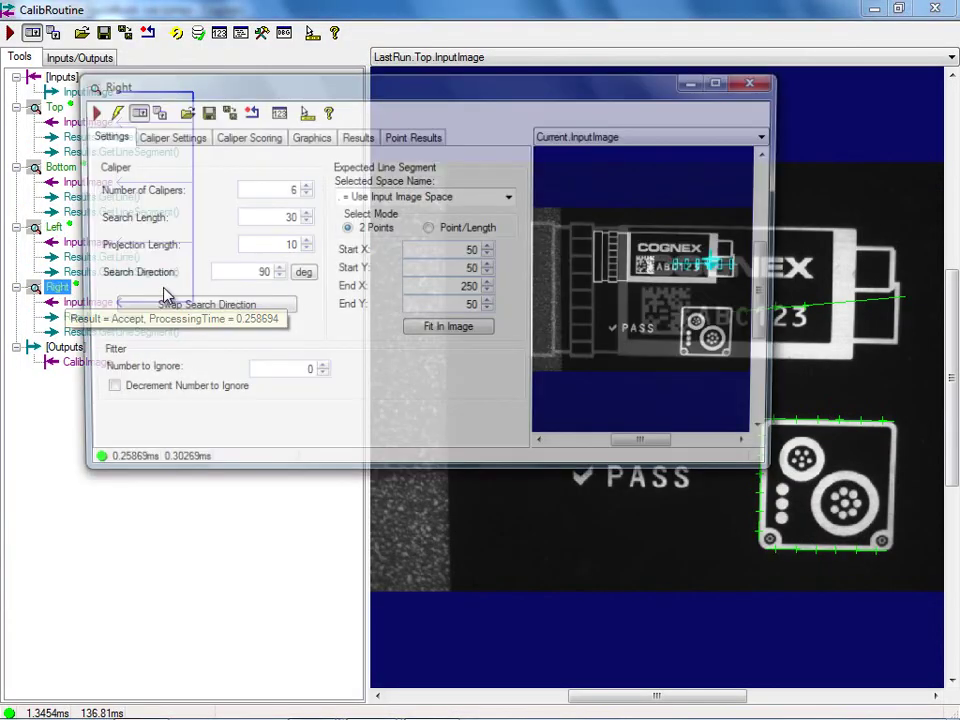
pyautogui.click(722, 81)
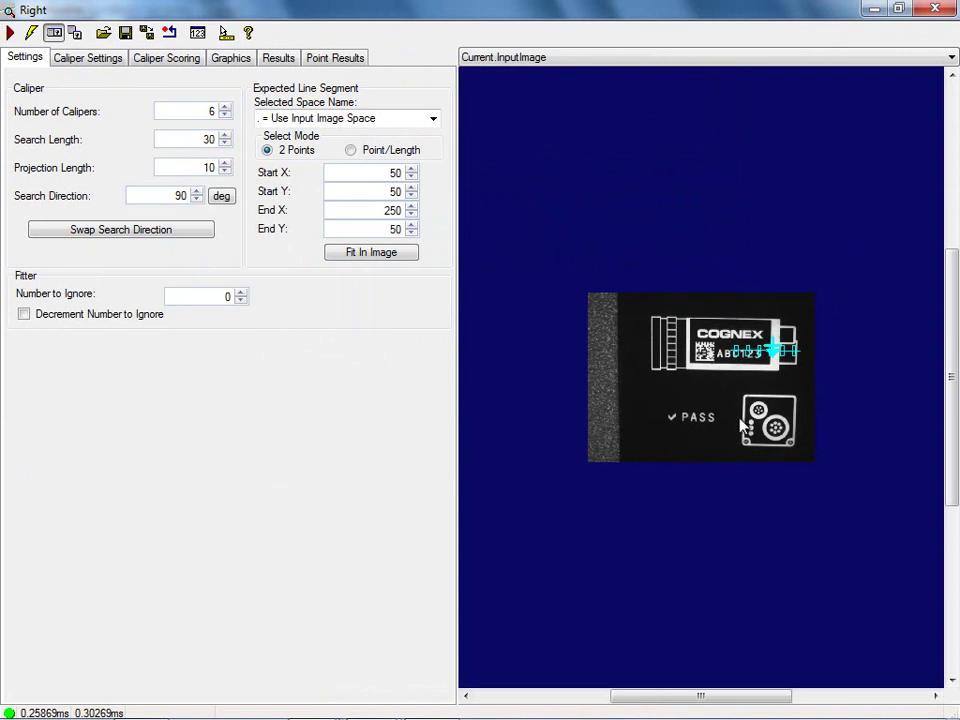
pyautogui.scroll(3, 836, 405)
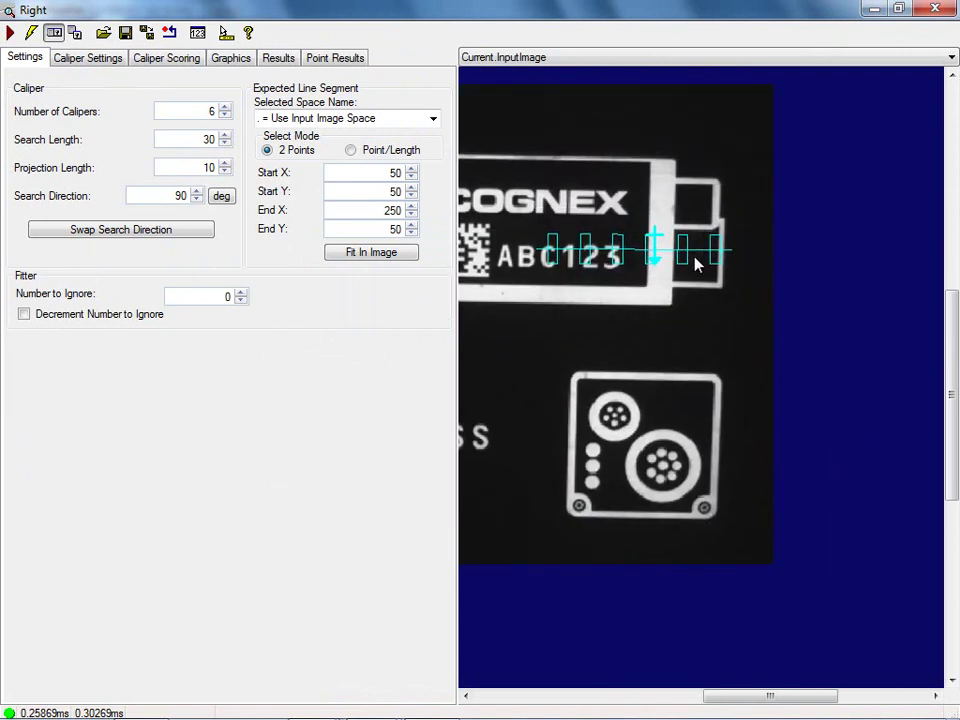
pyautogui.moveTo(700, 252); pyautogui.dragTo(719, 515)
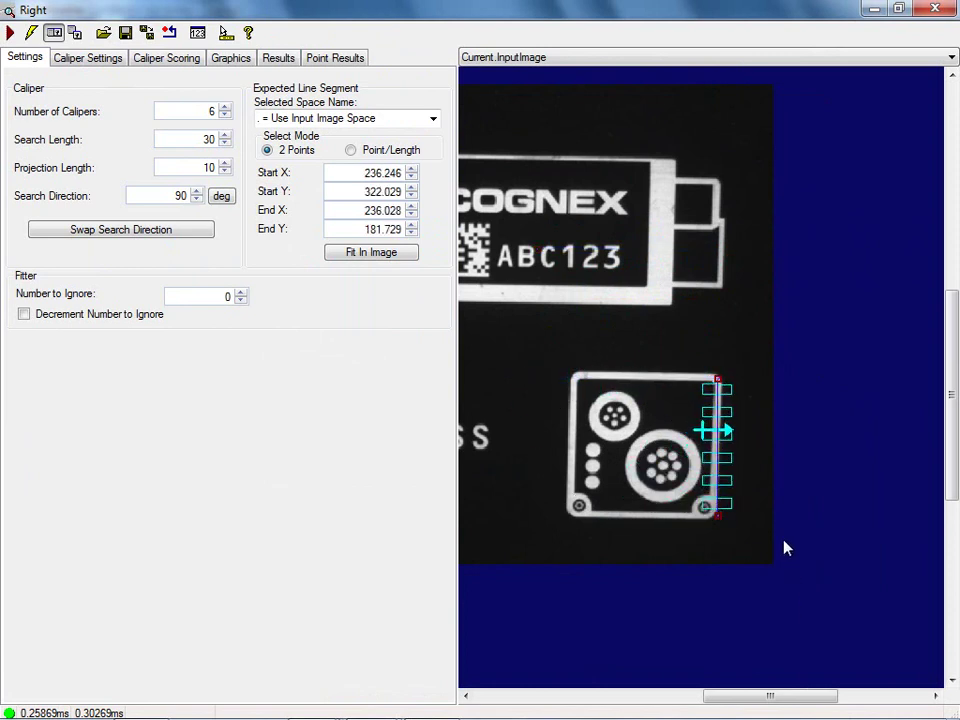
# Set Edge 0 polarity to Light to Dark, run Right, and check LastRun.InputImage
pyautogui.click(91, 58)
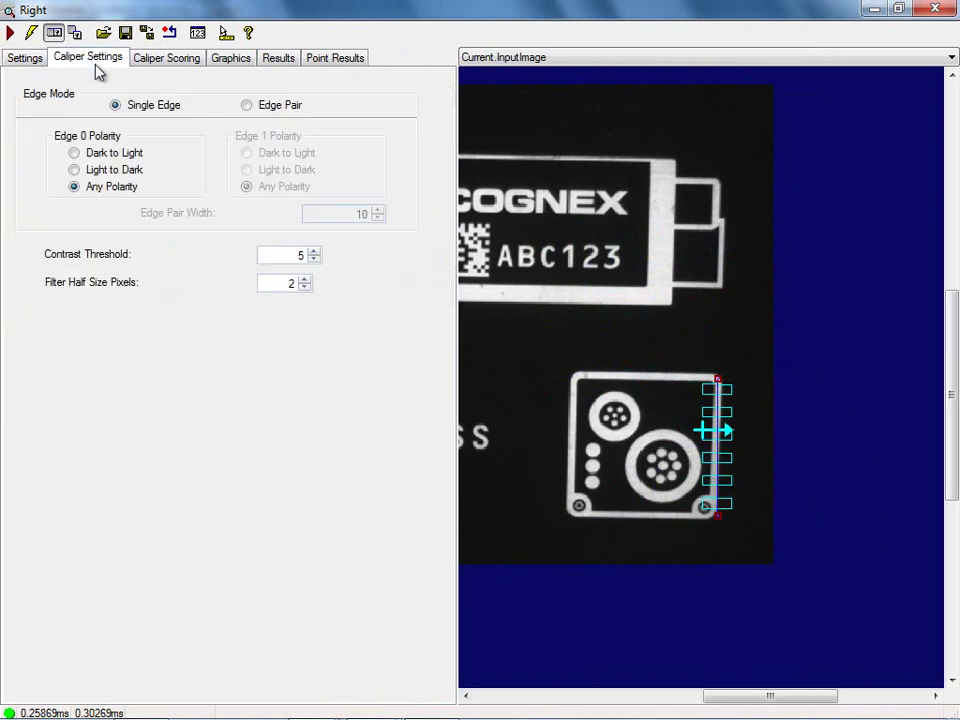
pyautogui.click(75, 170)
pyautogui.click(10, 33)
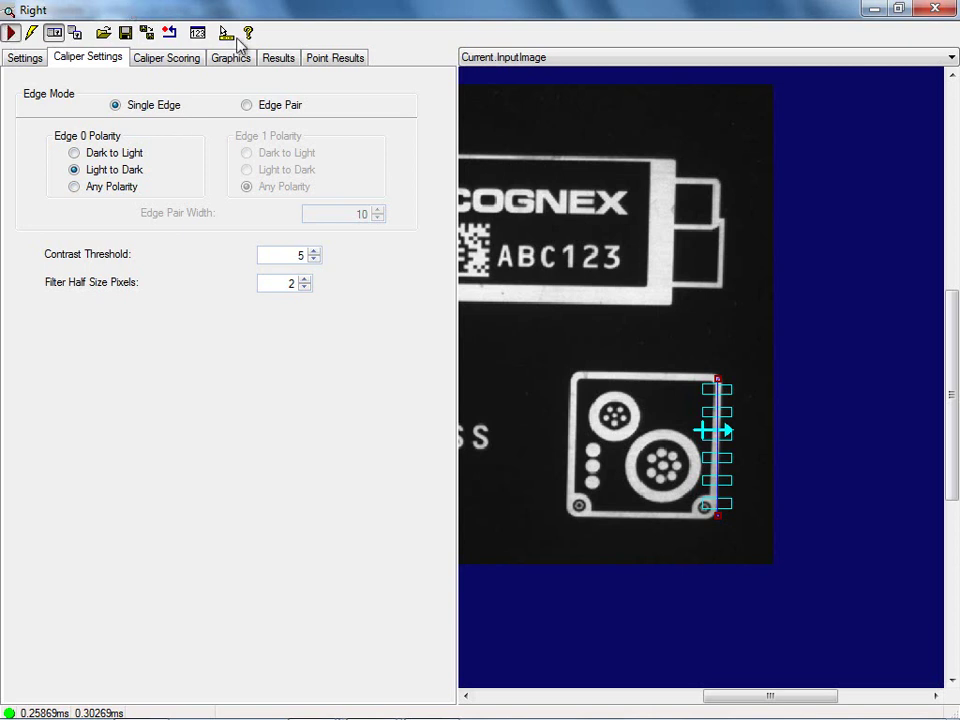
pyautogui.click(512, 58)
pyautogui.click(520, 86)
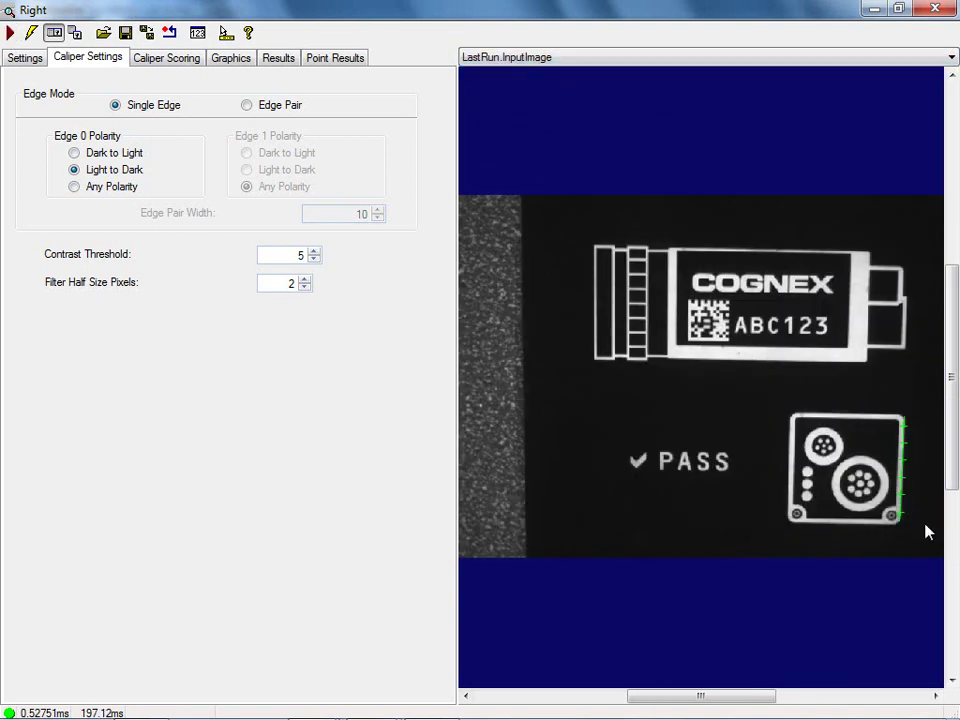
pyautogui.click(934, 9)
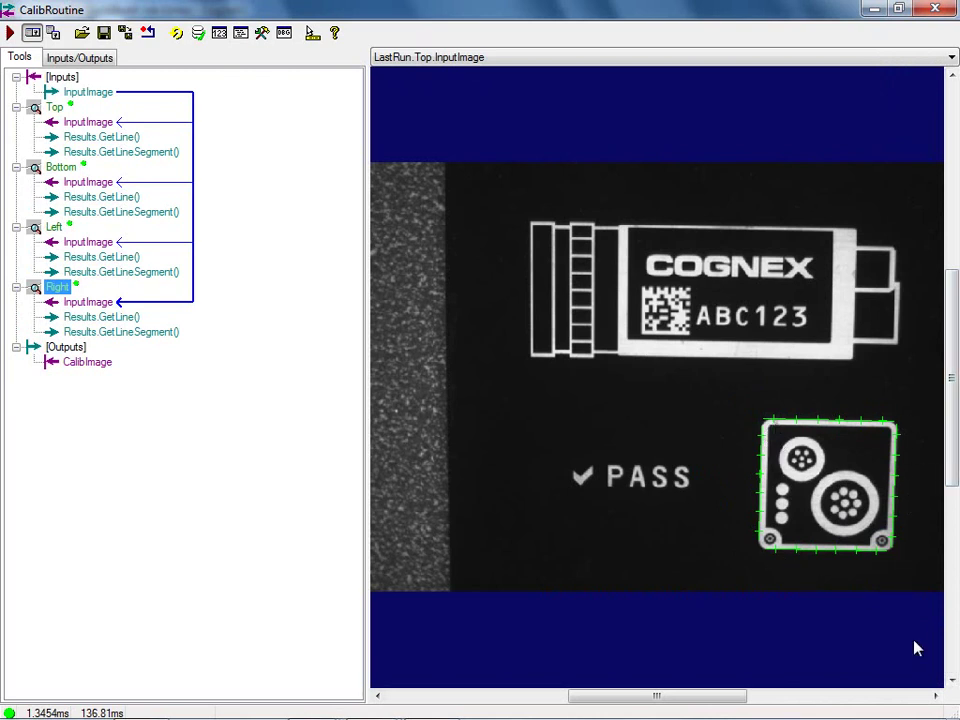
# Drag four CogIntersectLineLineTools from Geometry - Intersection into CalibRoutine below the Right tool
pyautogui.click(265, 36)
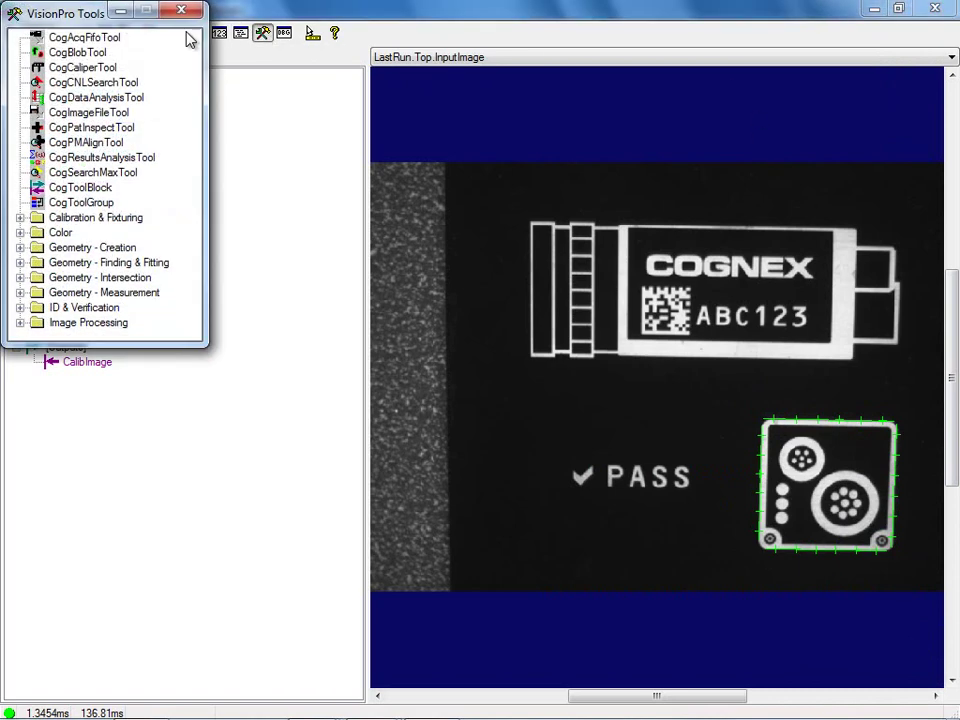
pyautogui.moveTo(117, 10); pyautogui.dragTo(442, 21)
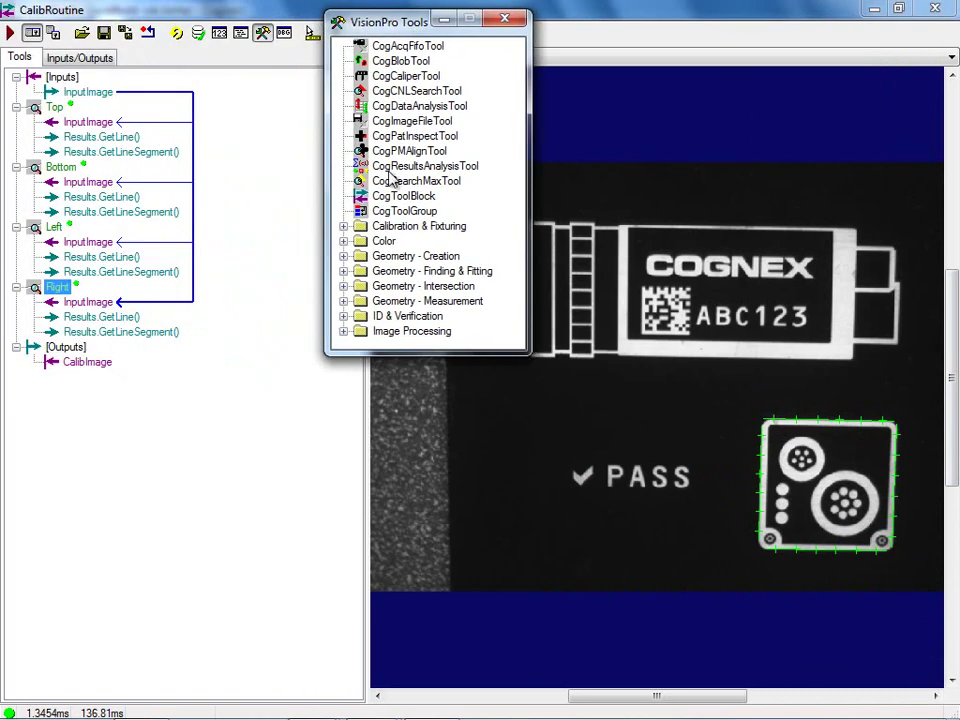
pyautogui.click(345, 287)
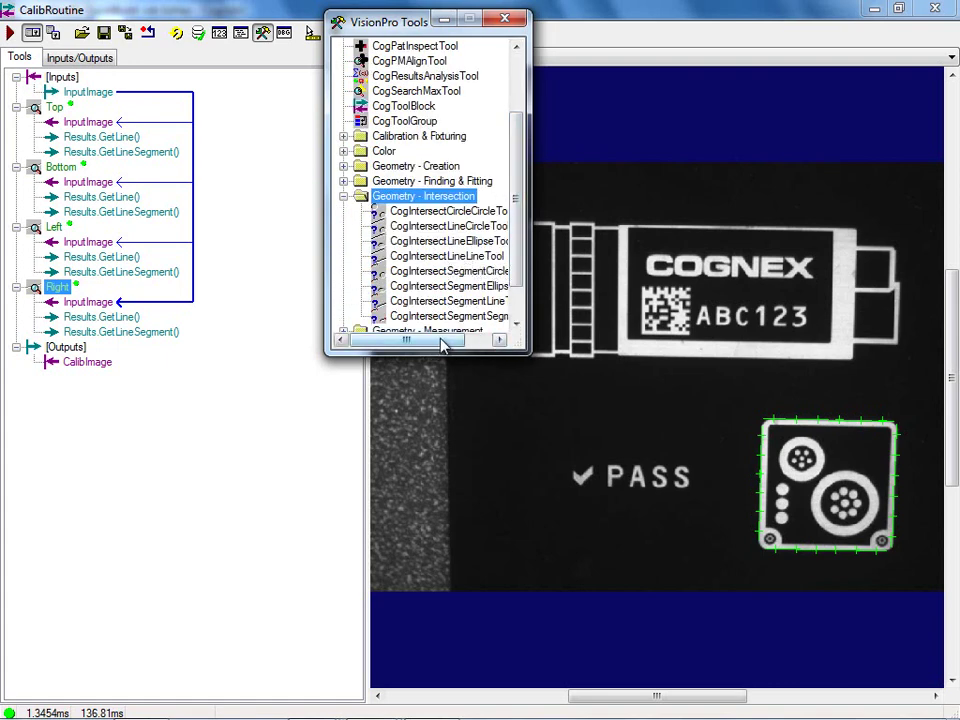
pyautogui.moveTo(443, 342); pyautogui.dragTo(453, 343)
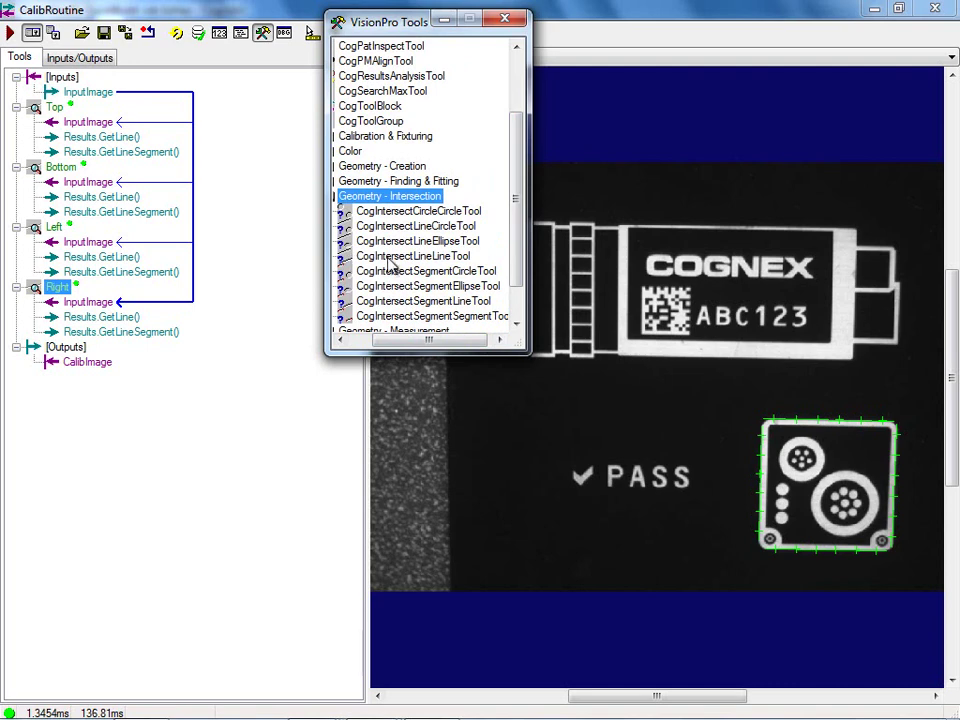
pyautogui.moveTo(430, 262); pyautogui.dragTo(199, 318)
pyautogui.moveTo(392, 256); pyautogui.dragTo(133, 462)
pyautogui.moveTo(412, 258); pyautogui.dragTo(118, 562)
pyautogui.moveTo(441, 256); pyautogui.dragTo(80, 622)
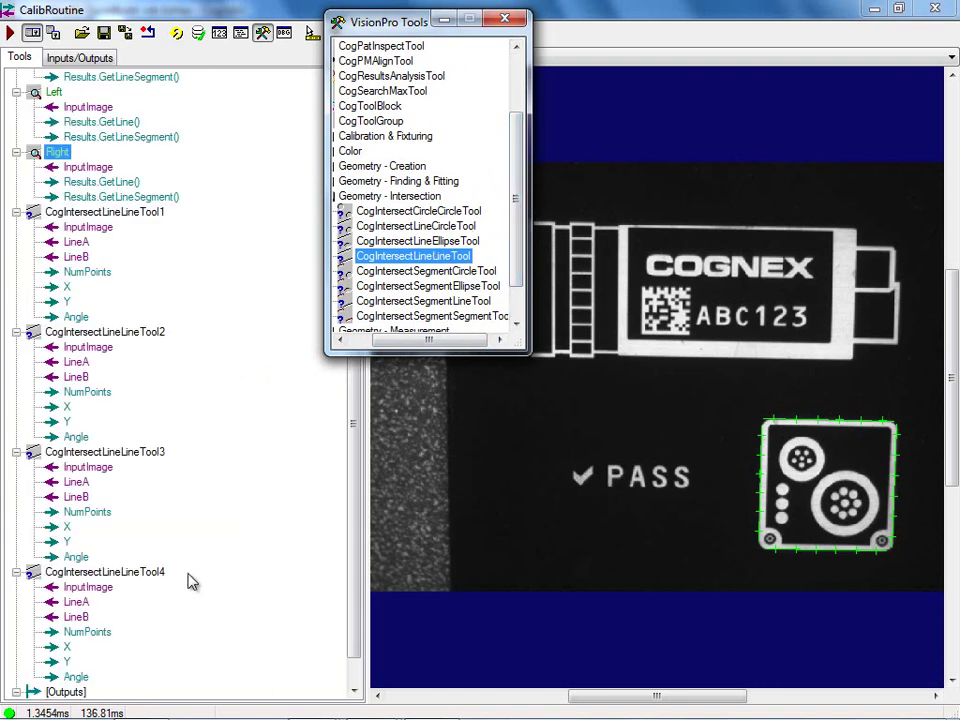
pyautogui.click(505, 18)
pyautogui.click(88, 213)
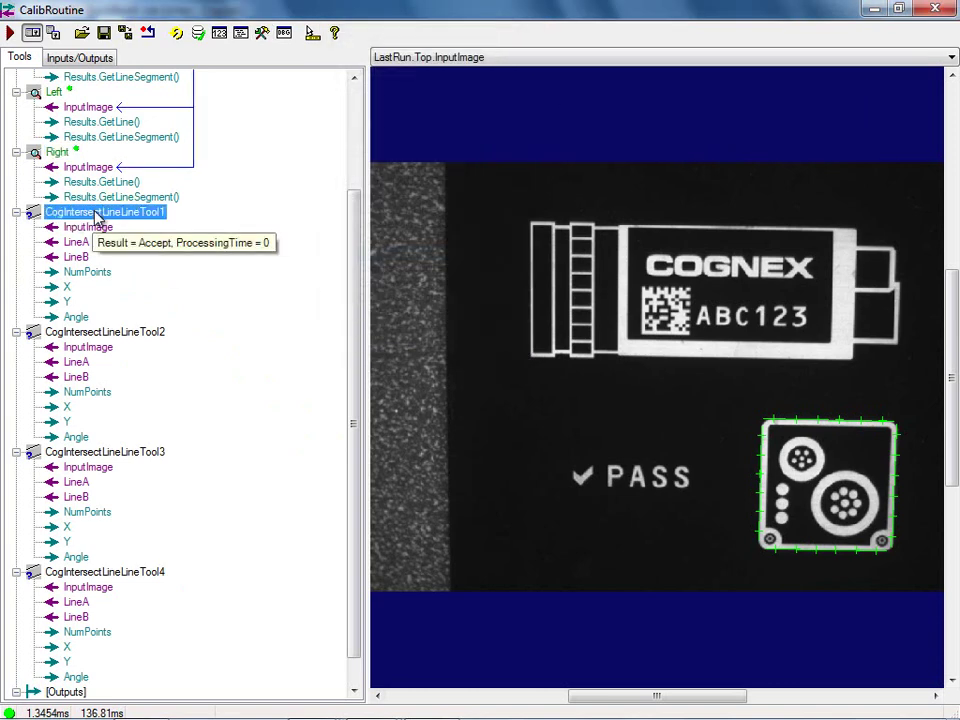
# Rename the first two intersection tools TopLeft and TopRight
pyautogui.rightClick(97, 217)
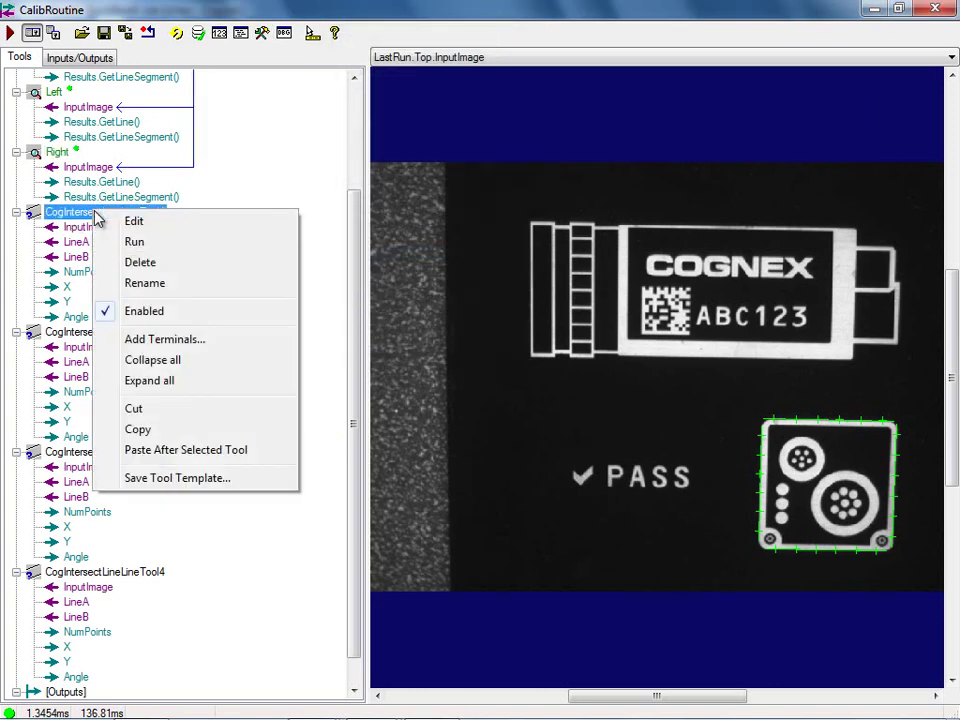
pyautogui.click(140, 291)
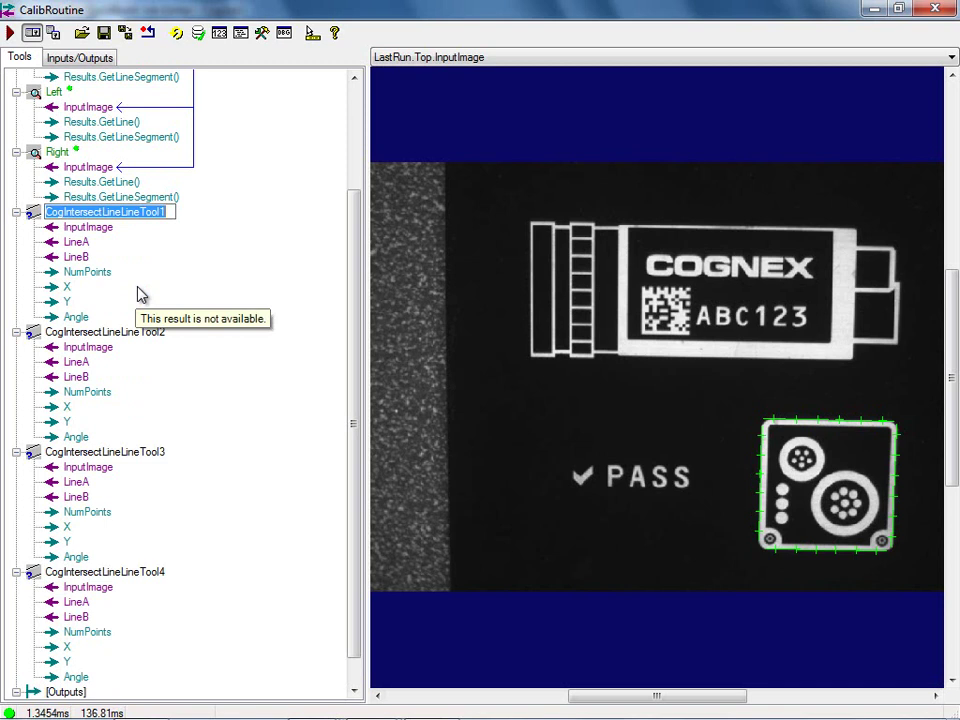
pyautogui.write('TopLeft')
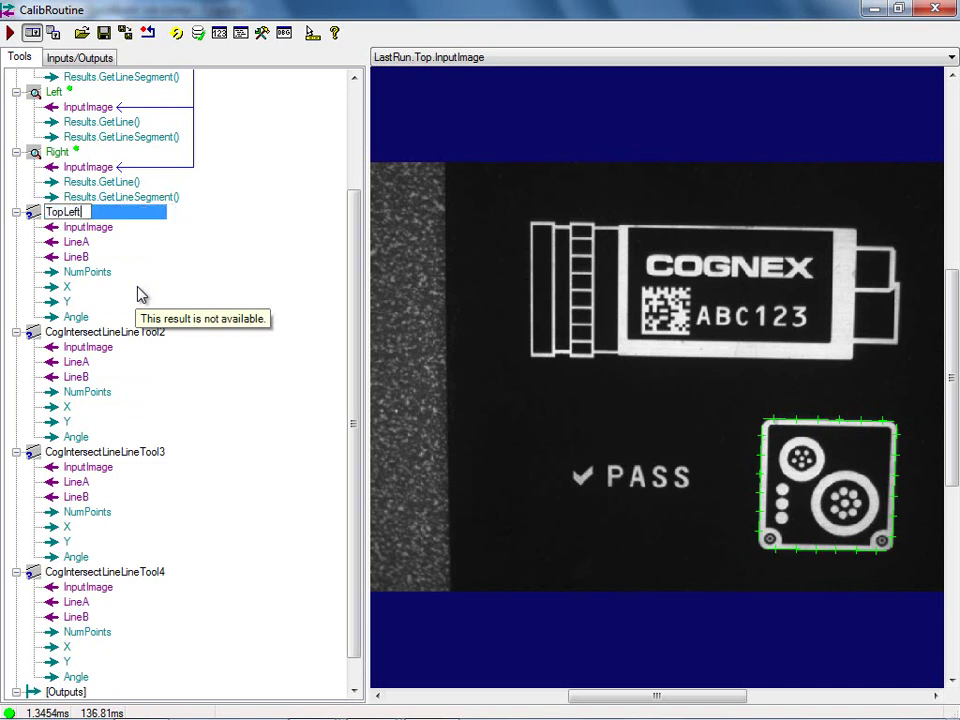
pyautogui.click(76, 242)
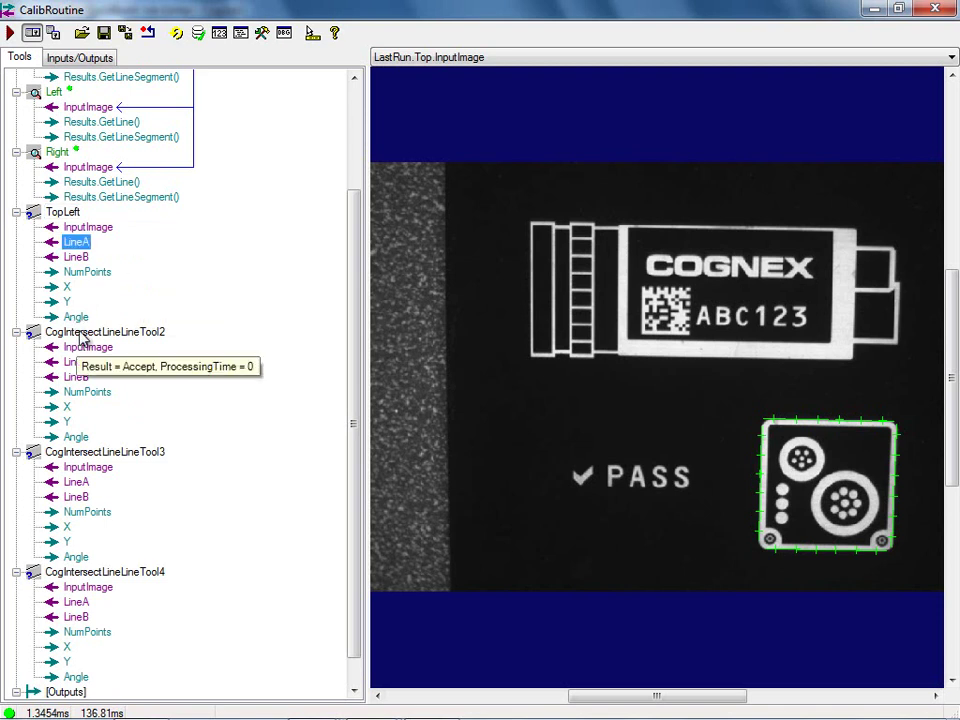
pyautogui.click(80, 336)
pyautogui.rightClick(100, 332)
pyautogui.click(139, 404)
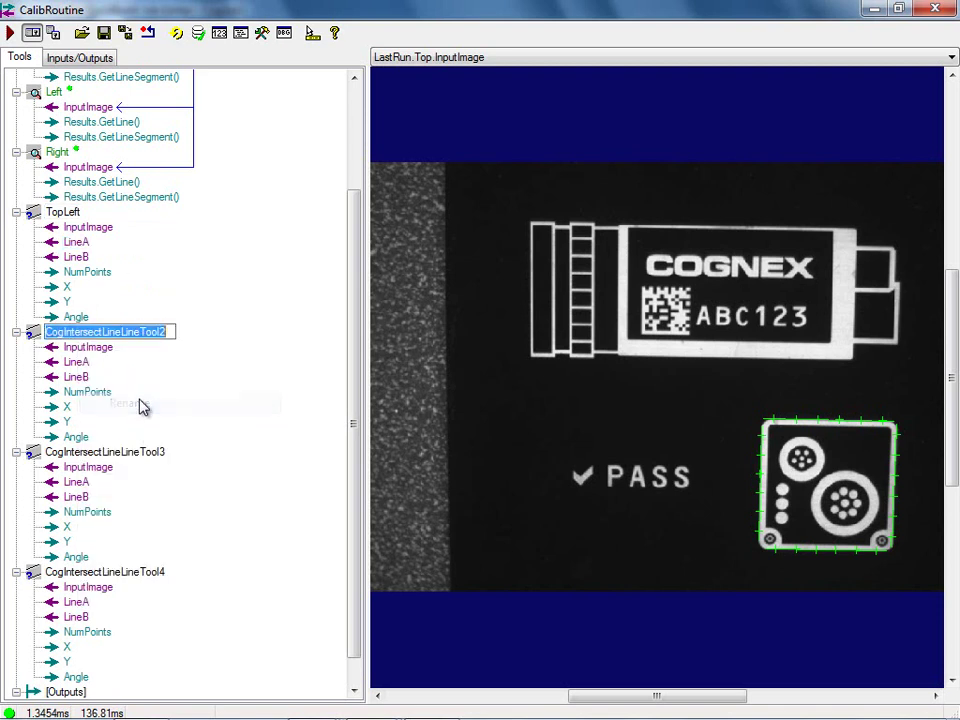
pyautogui.write('TopRight')
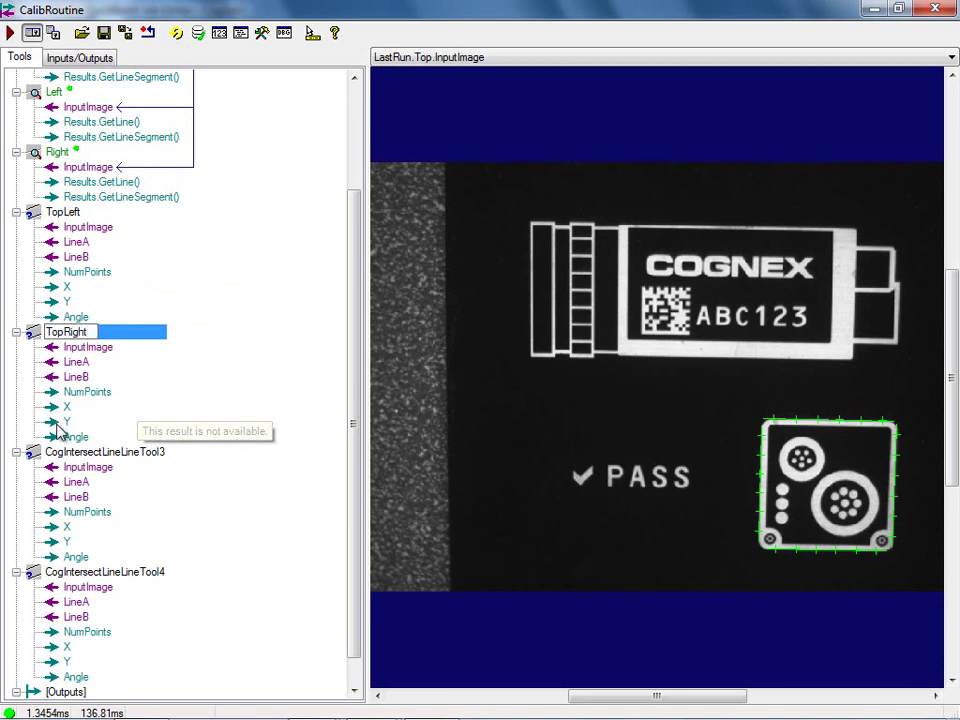
pyautogui.click(72, 453)
# Rename the remaining two intersection tools BottomLeft and BottomRight
pyautogui.rightClick(73, 456)
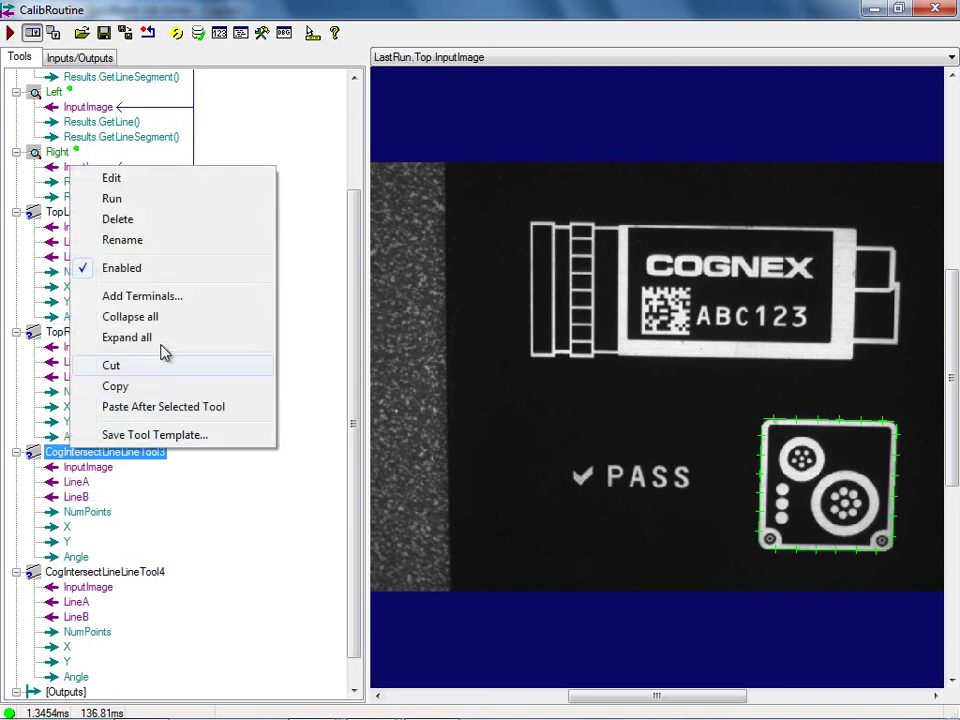
pyautogui.click(172, 243)
pyautogui.write('BottomLeft')
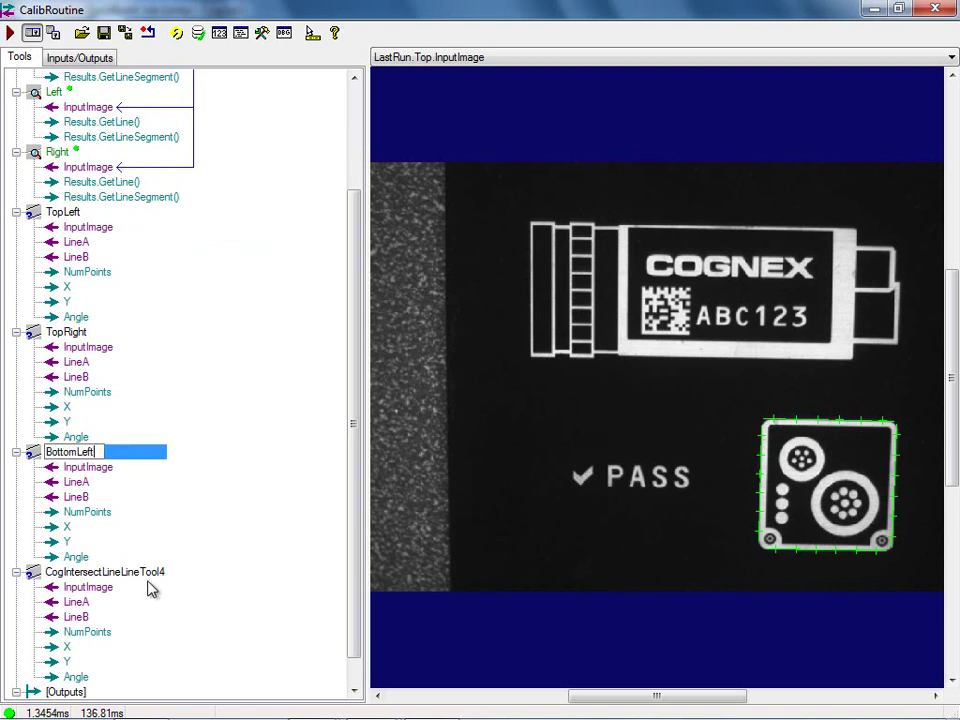
pyautogui.click(145, 574)
pyautogui.rightClick(145, 576)
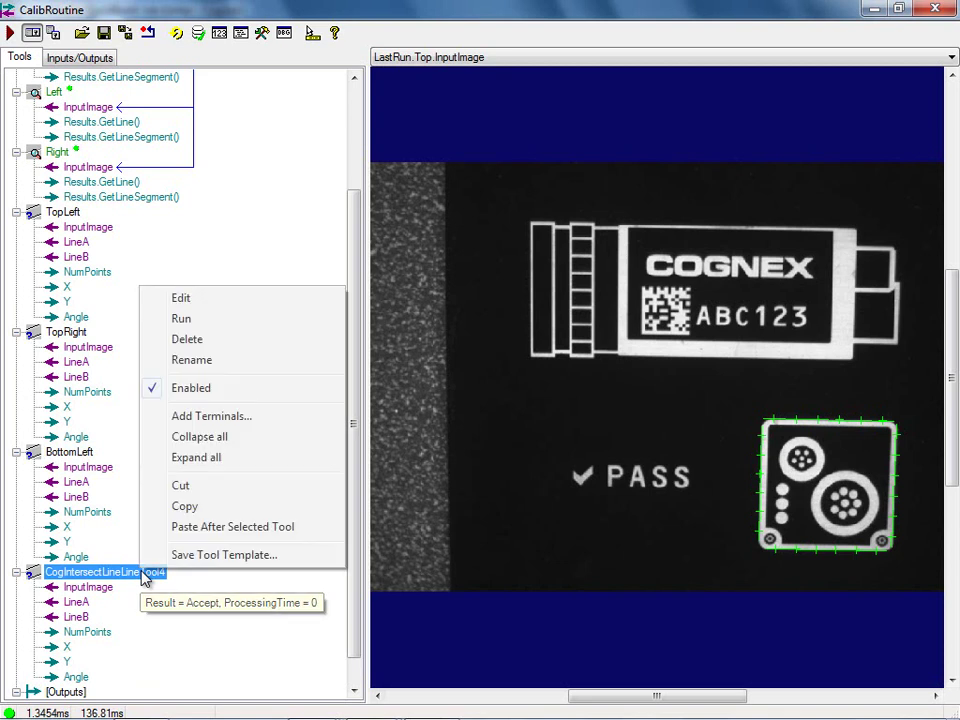
pyautogui.click(225, 364)
pyautogui.write('BottomRight')
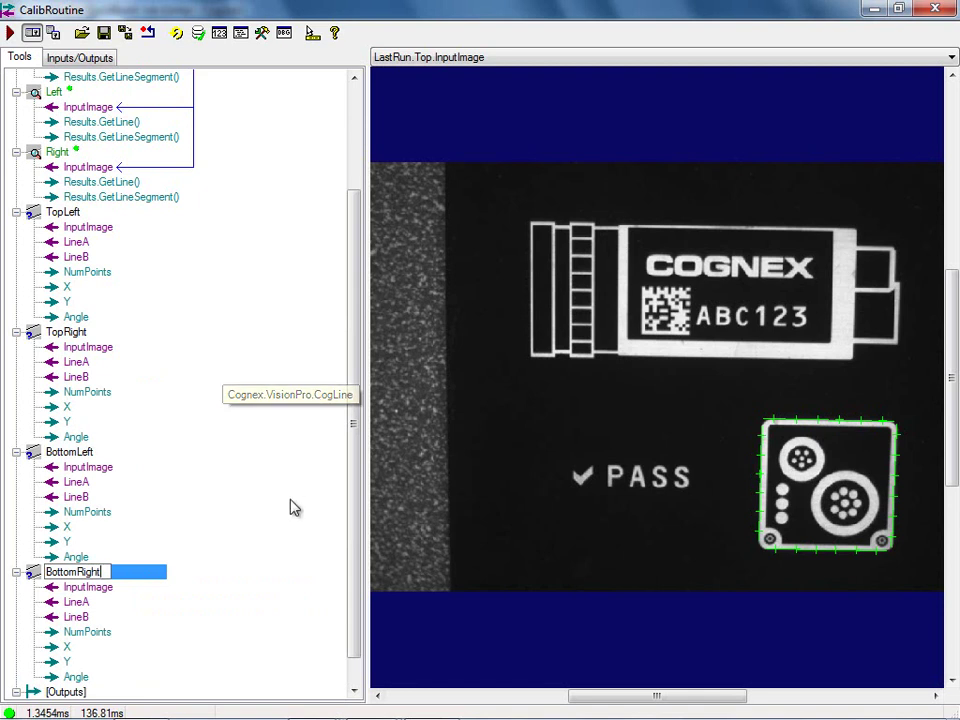
pyautogui.click(292, 504)
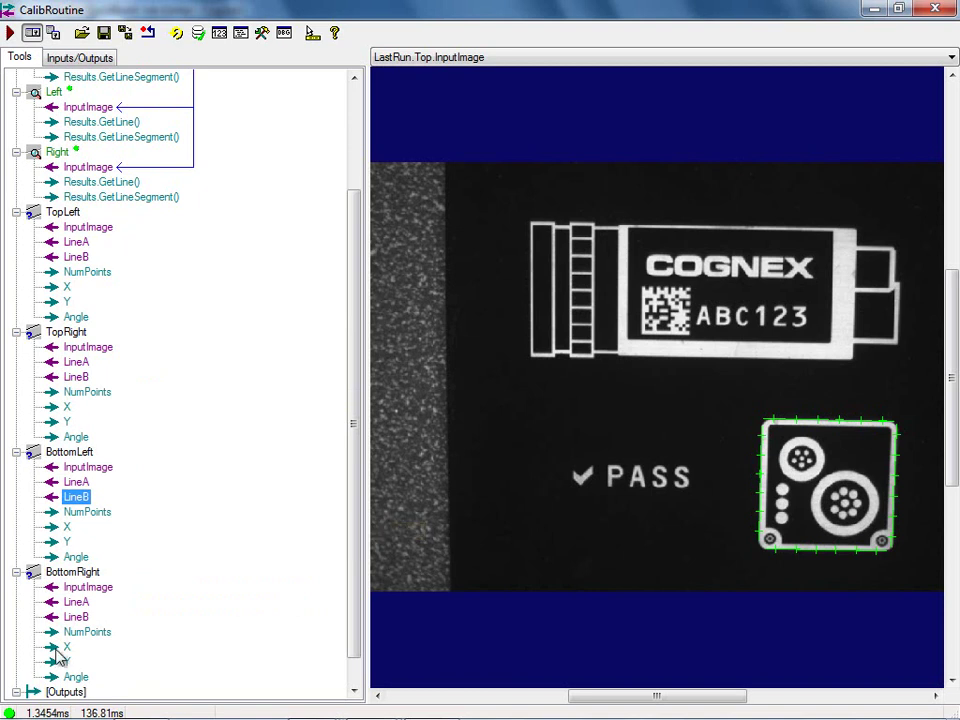
# Link TopLeft's and TopRight's InputImage to [Inputs].InputImage
pyautogui.rightClick(100, 232)
pyautogui.moveTo(281, 241)
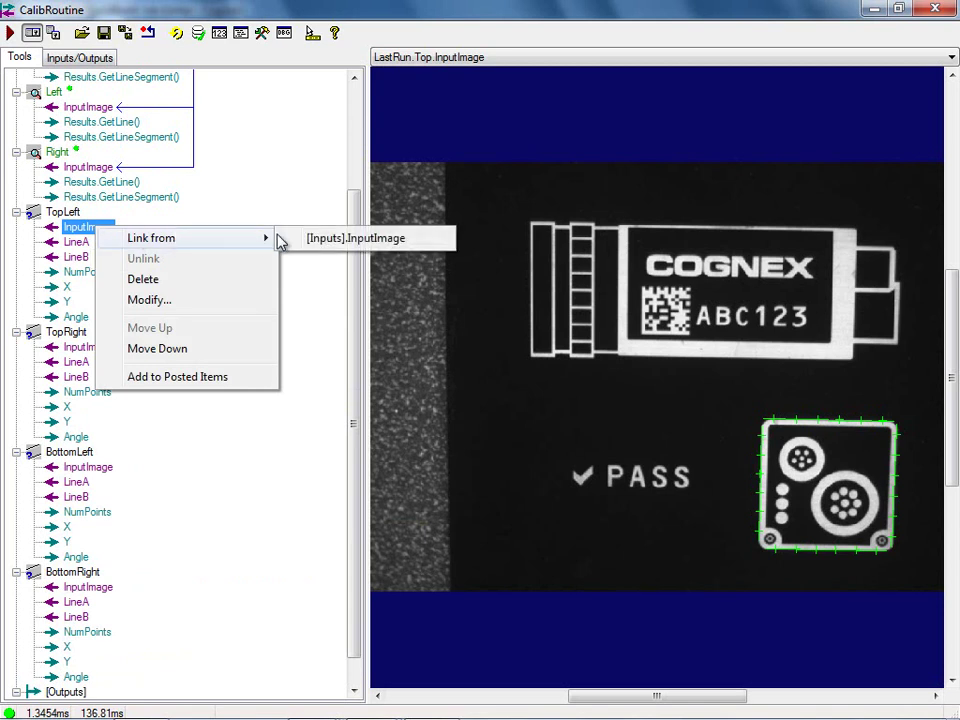
pyautogui.click(350, 238)
pyautogui.rightClick(97, 350)
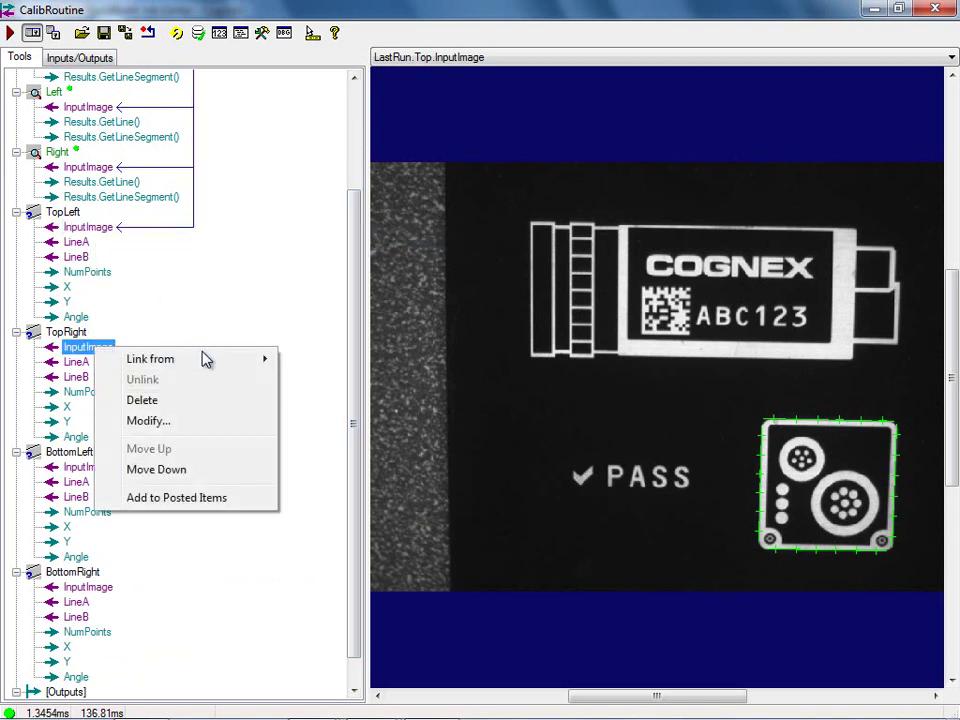
pyautogui.moveTo(238, 362)
pyautogui.click(364, 362)
# Link BottomLeft's and BottomRight's InputImage to [Inputs].InputImage
pyautogui.click(100, 468)
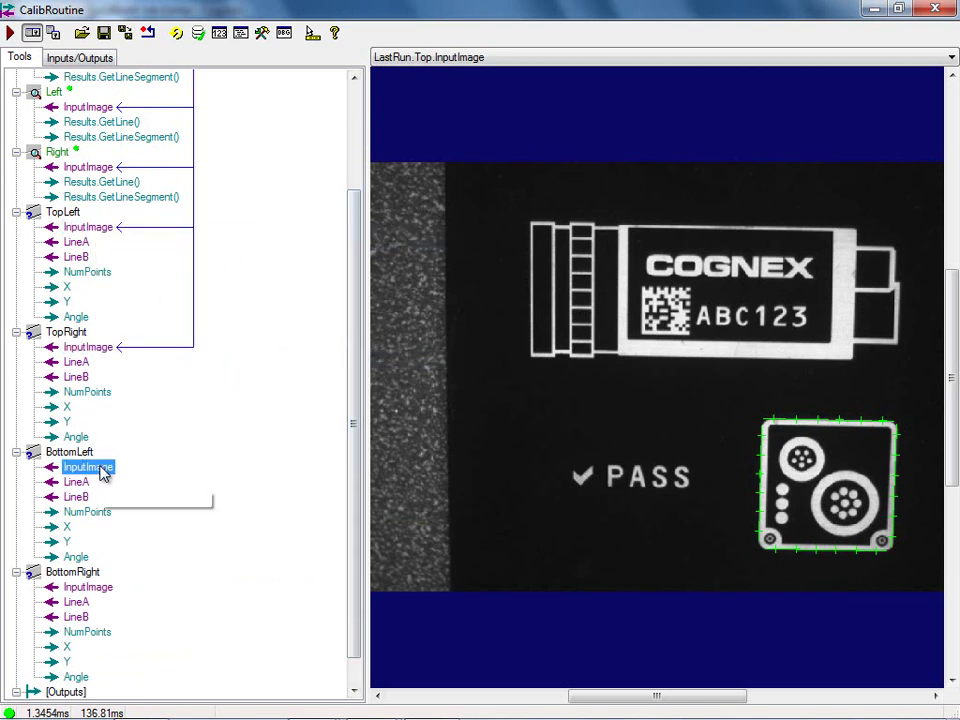
pyautogui.rightClick(103, 474)
pyautogui.moveTo(244, 477)
pyautogui.click(376, 478)
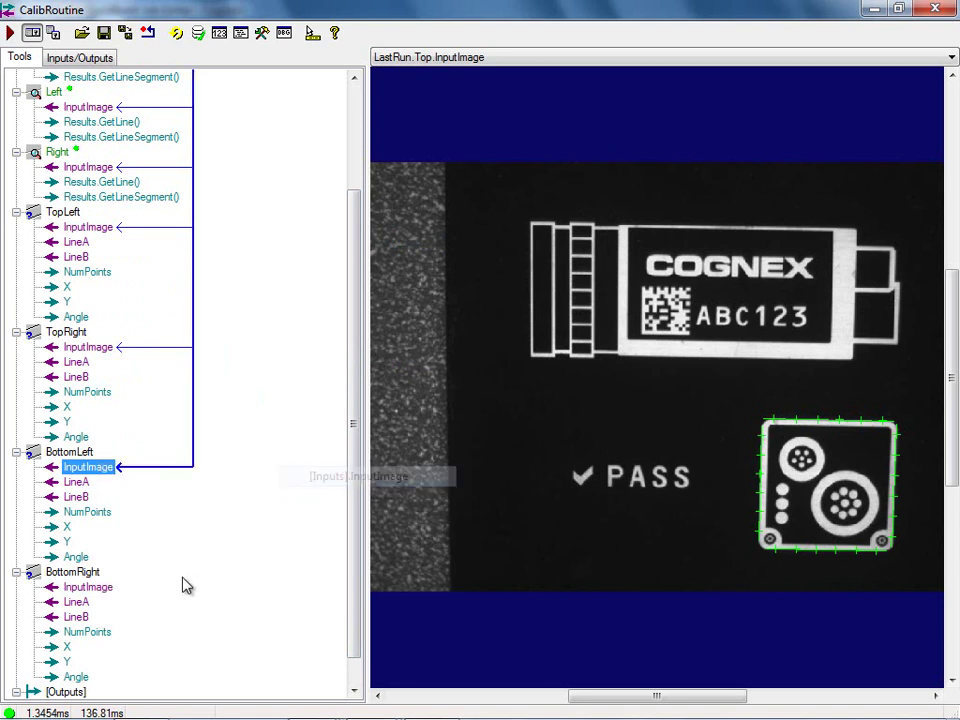
pyautogui.click(72, 588)
pyautogui.rightClick(91, 587)
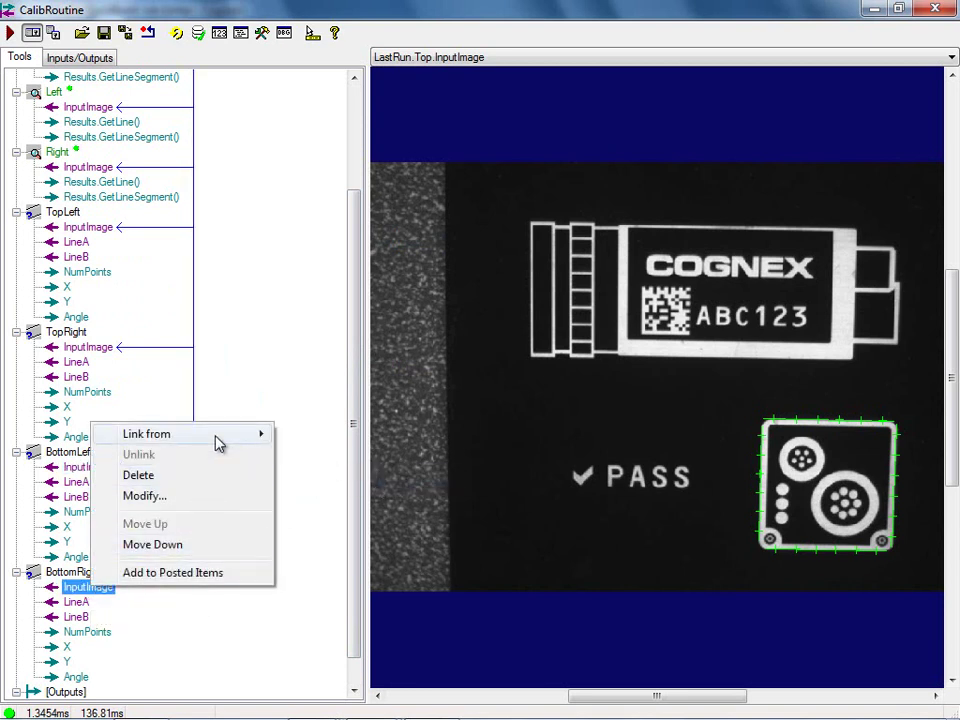
pyautogui.moveTo(221, 441)
pyautogui.click(349, 443)
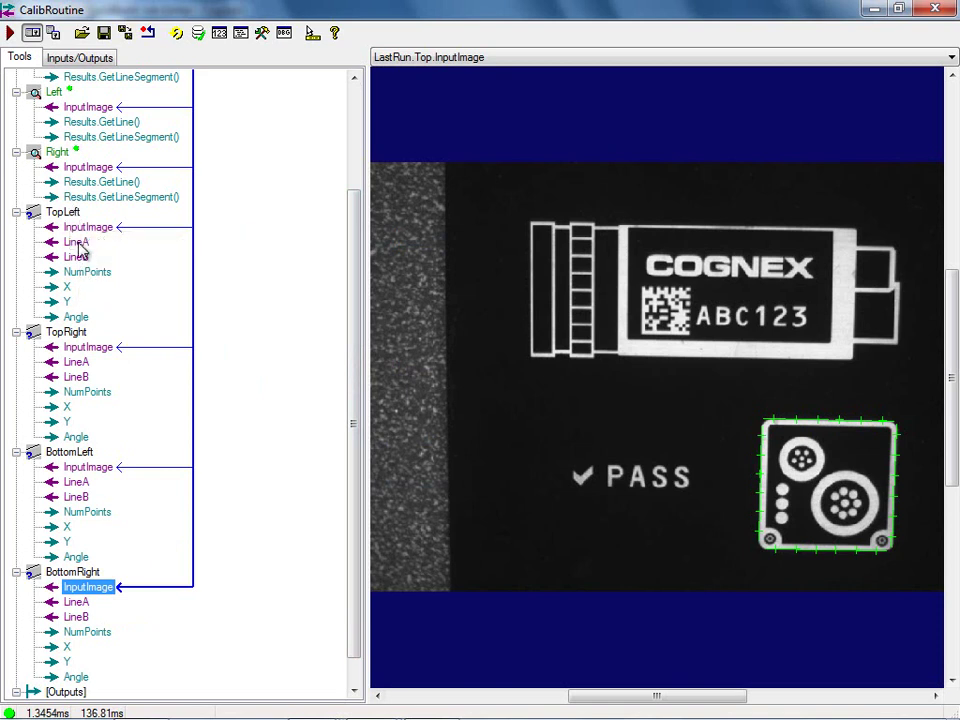
# Link TopLeft's LineA to Top.Results.GetLine() and LineB to Left.Results.GetLine()
pyautogui.rightClick(78, 243)
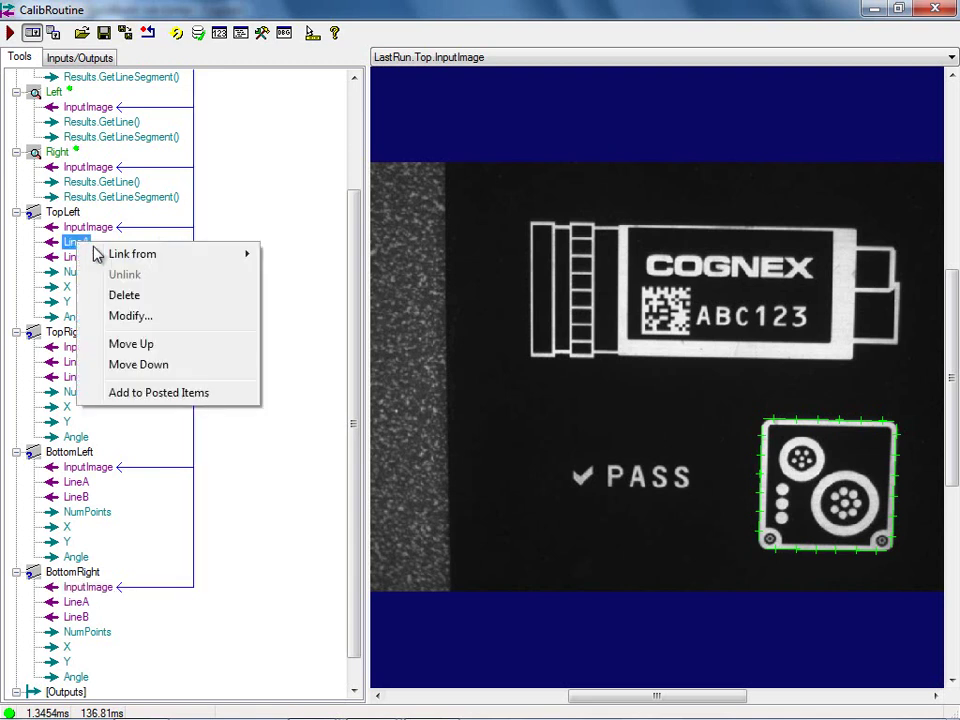
pyautogui.moveTo(141, 257)
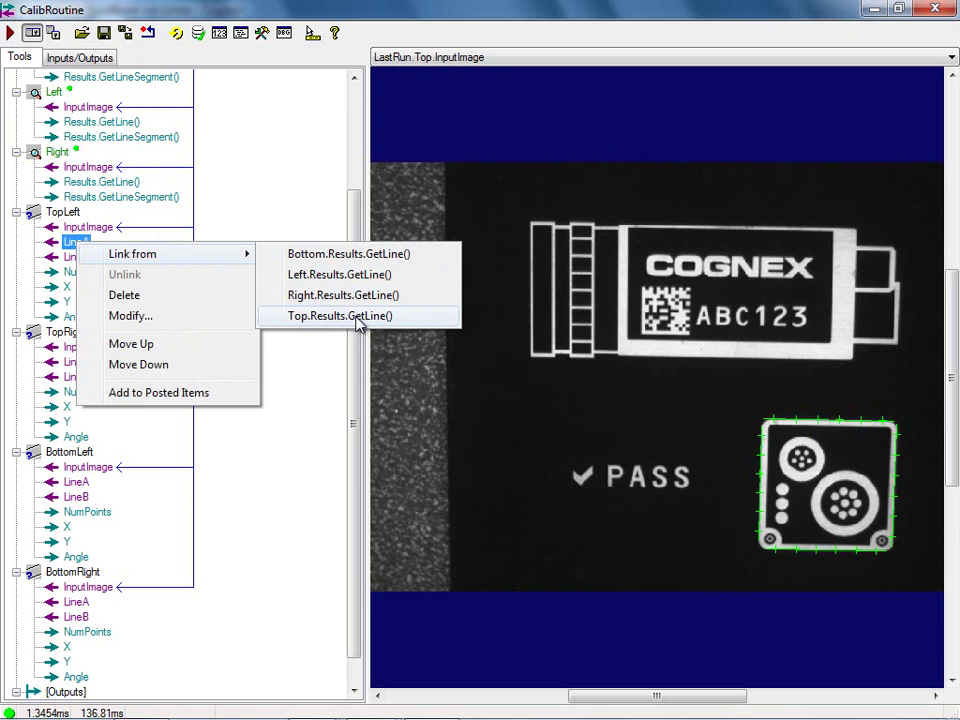
pyautogui.click(358, 317)
pyautogui.click(79, 257)
pyautogui.rightClick(80, 257)
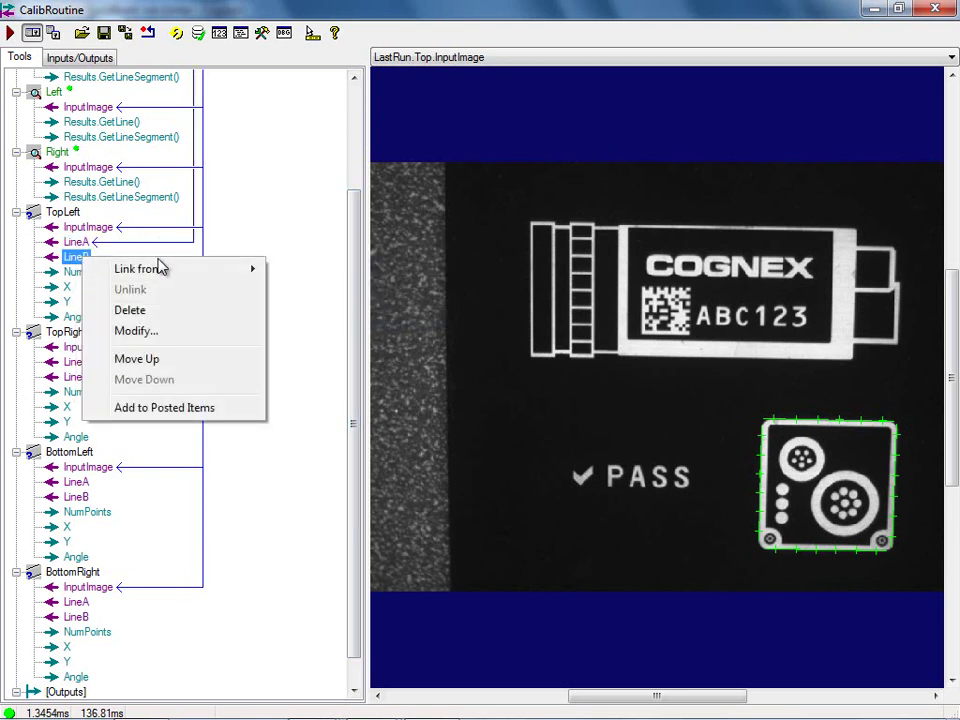
pyautogui.moveTo(208, 270)
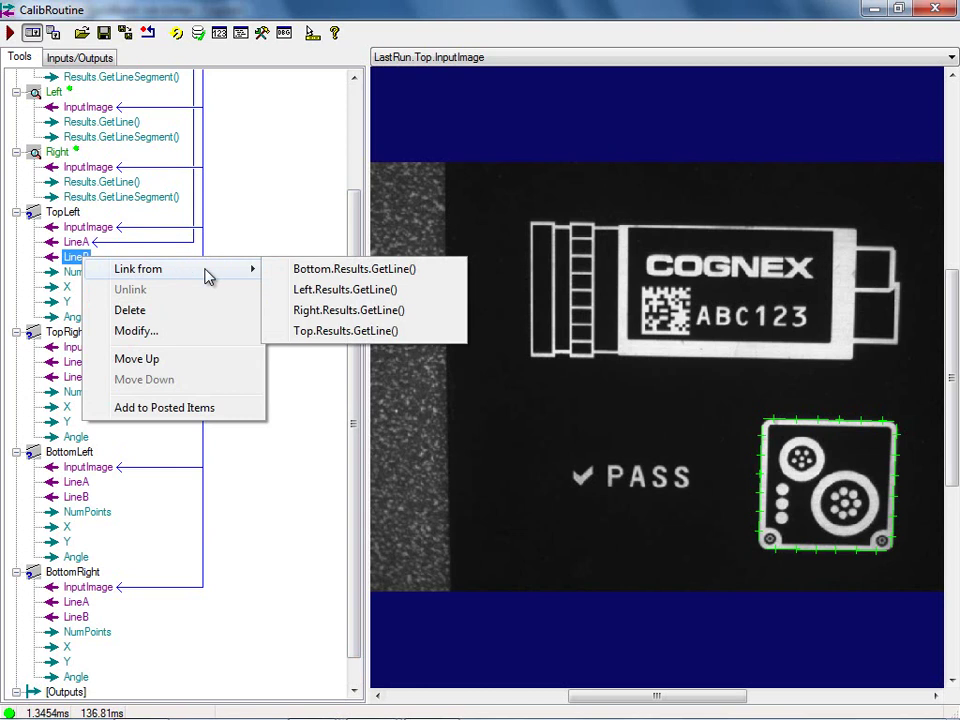
pyautogui.click(335, 290)
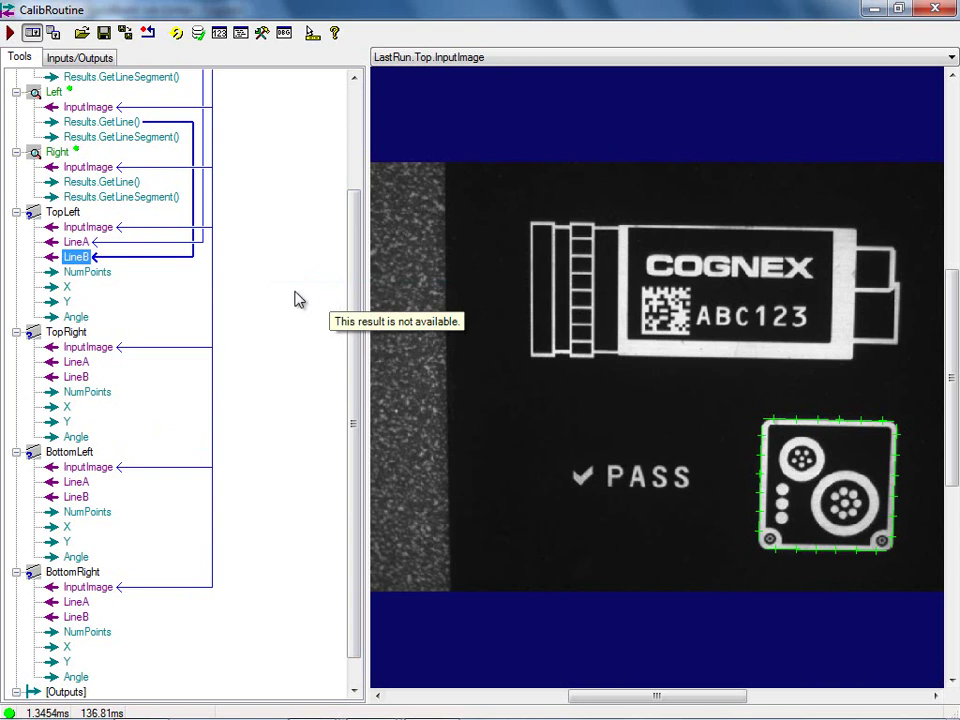
# Link TopRight's LineA to the Top line and LineB to the Right line result
pyautogui.rightClick(85, 368)
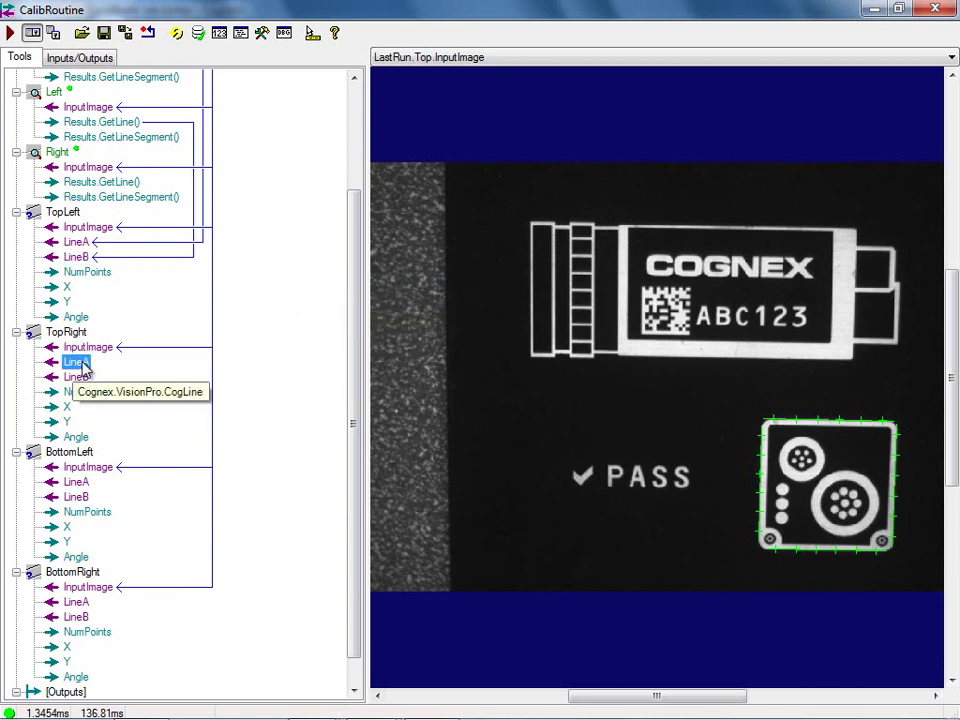
pyautogui.moveTo(148, 380)
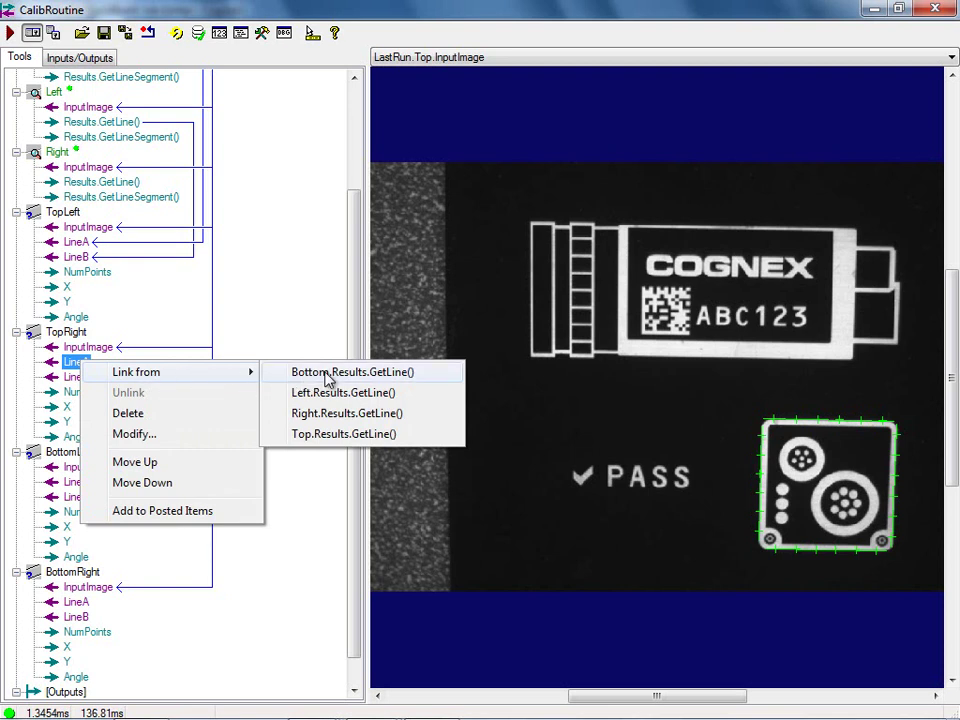
pyautogui.click(346, 436)
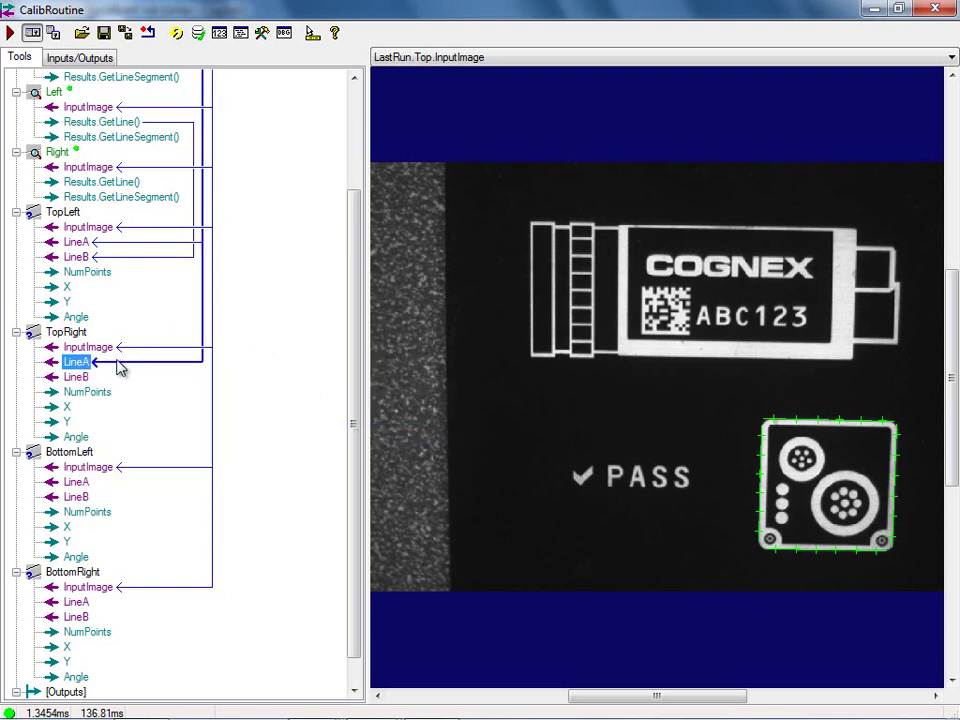
pyautogui.rightClick(74, 378)
pyautogui.moveTo(150, 386)
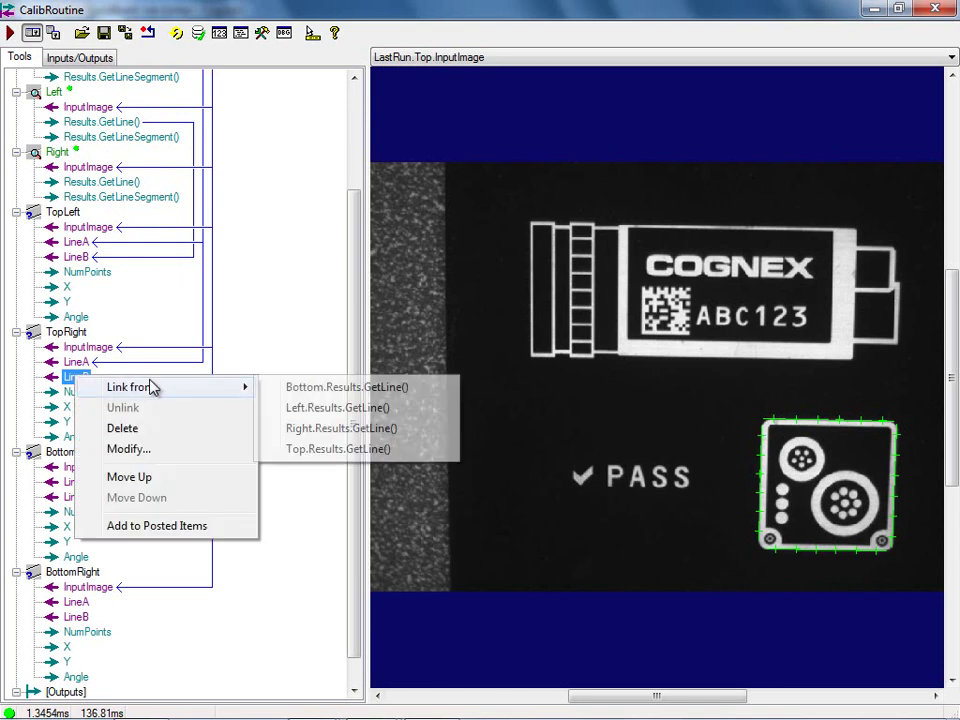
pyautogui.click(316, 428)
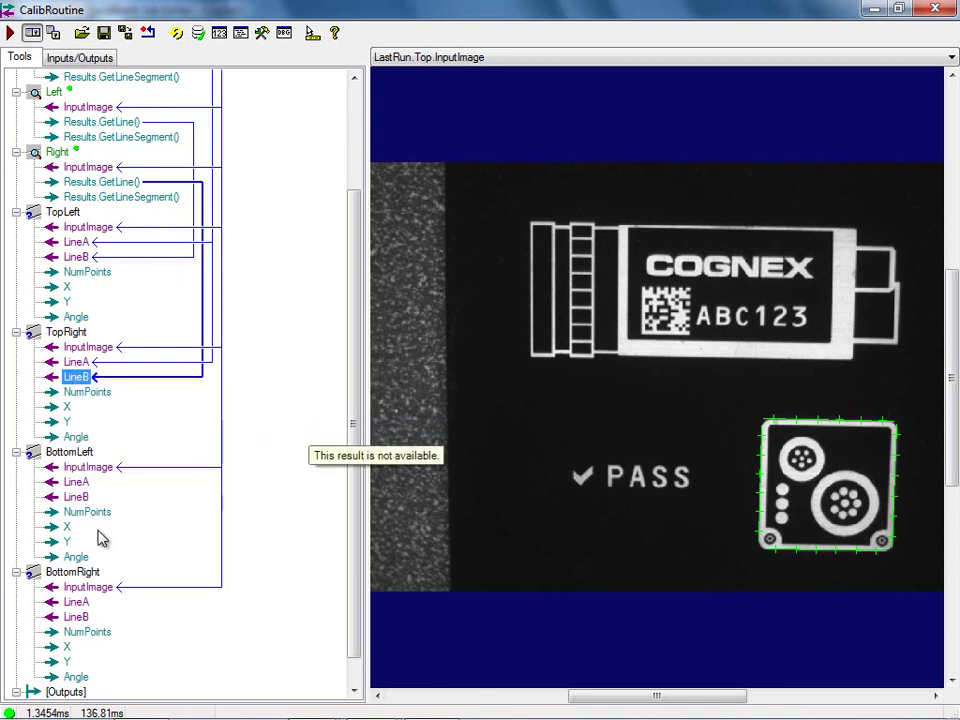
# Link BottomLeft's LineA to the Bottom line and LineB to the Left line result
pyautogui.click(82, 483)
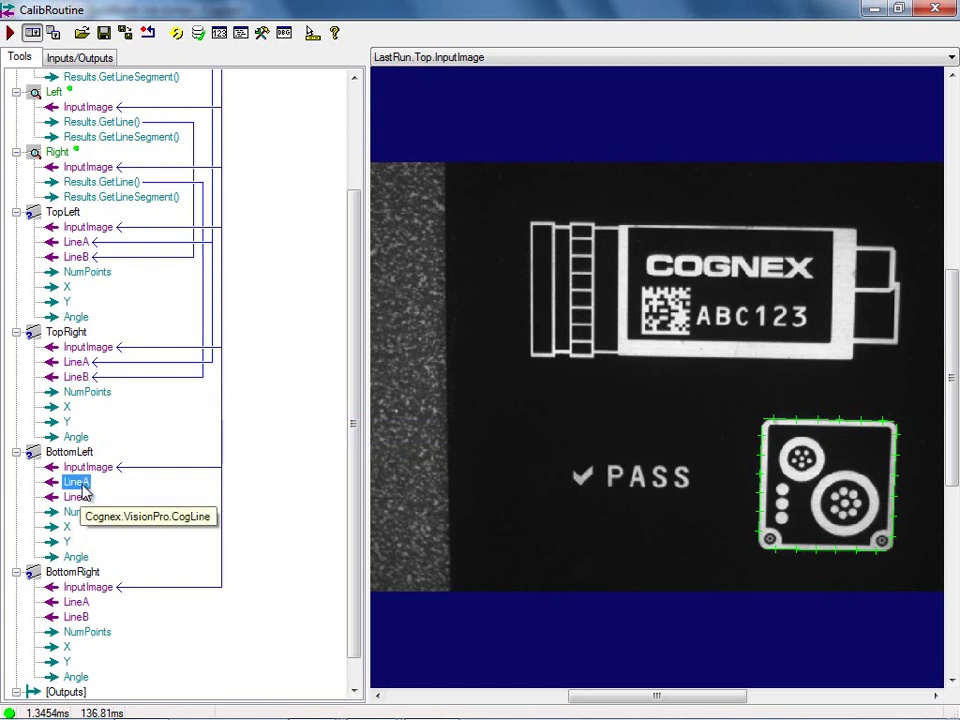
pyautogui.rightClick(104, 485)
pyautogui.moveTo(135, 497)
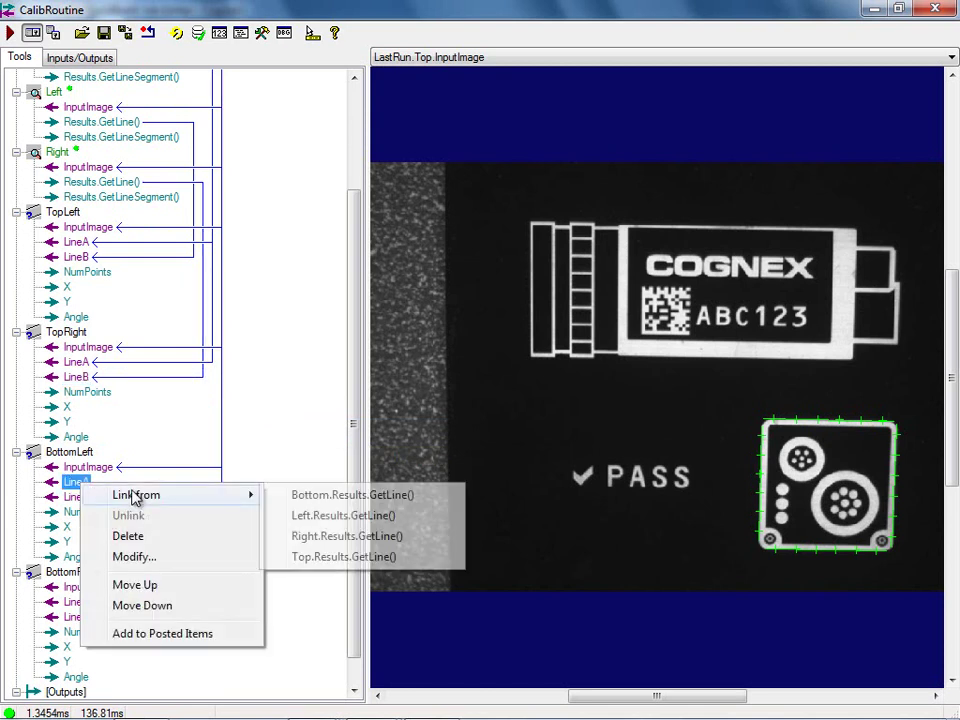
pyautogui.click(310, 497)
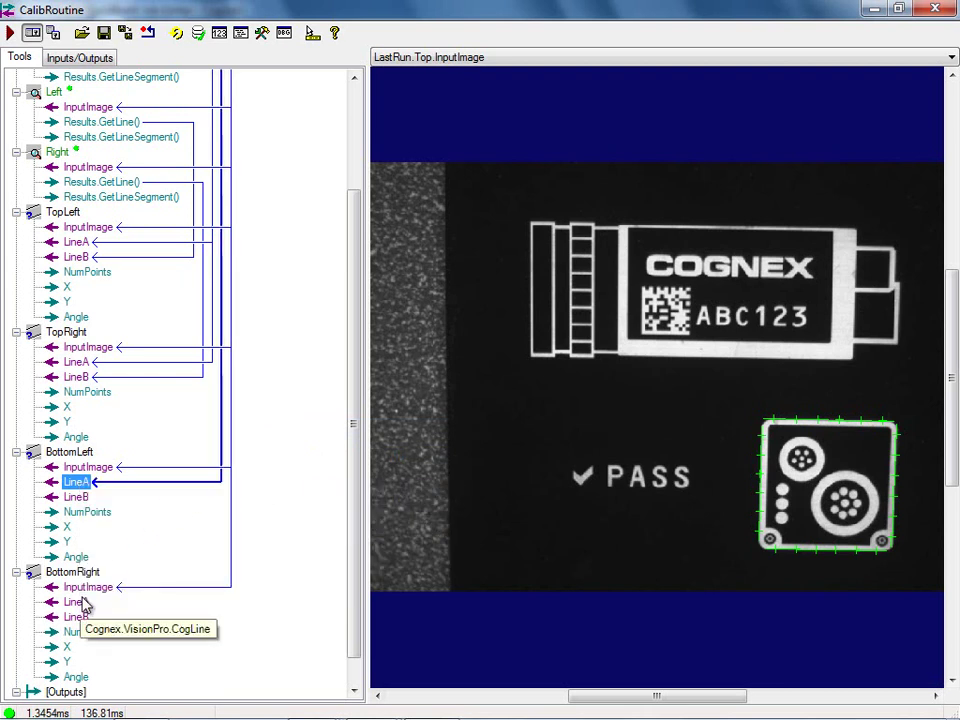
pyautogui.rightClick(80, 497)
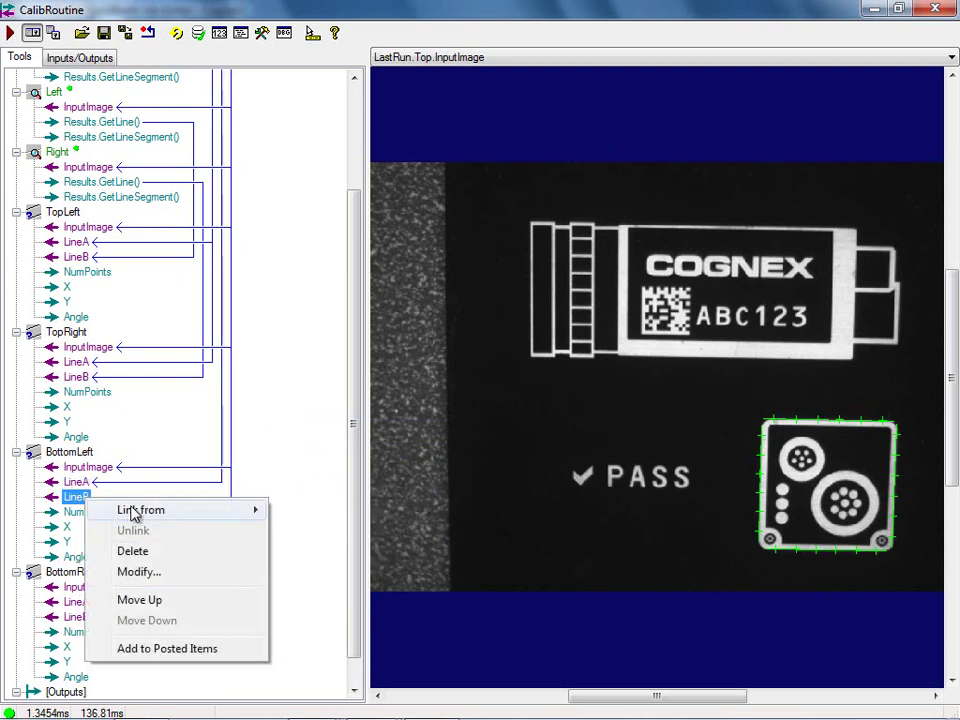
pyautogui.moveTo(135, 513)
pyautogui.click(302, 529)
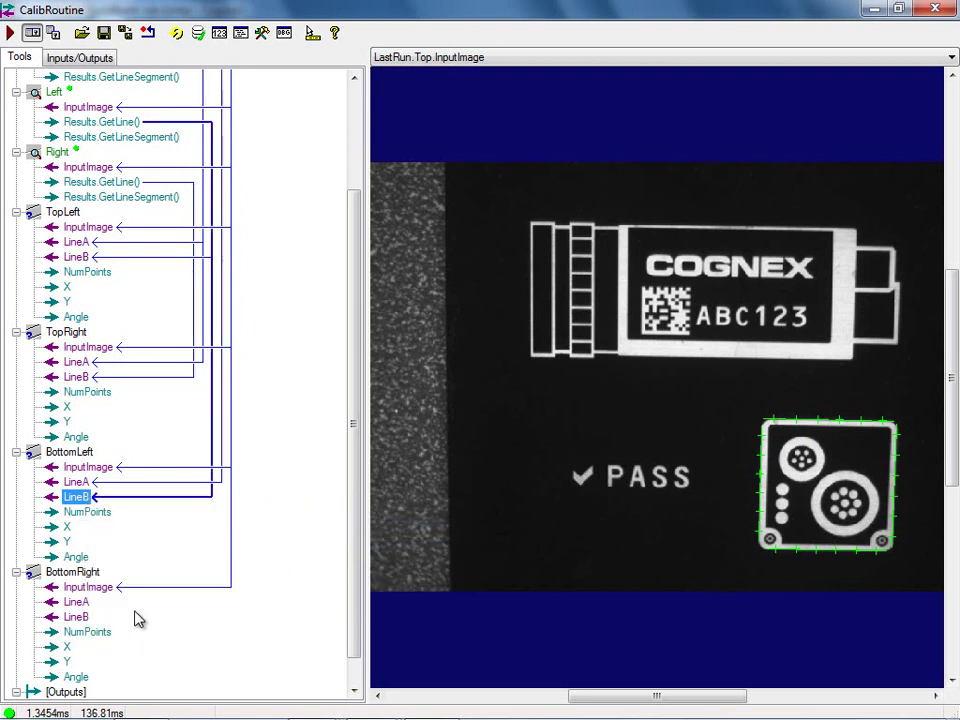
# Link BottomRight's LineA to Bottom and LineB to Right, then run the job
pyautogui.click(80, 603)
pyautogui.rightClick(80, 603)
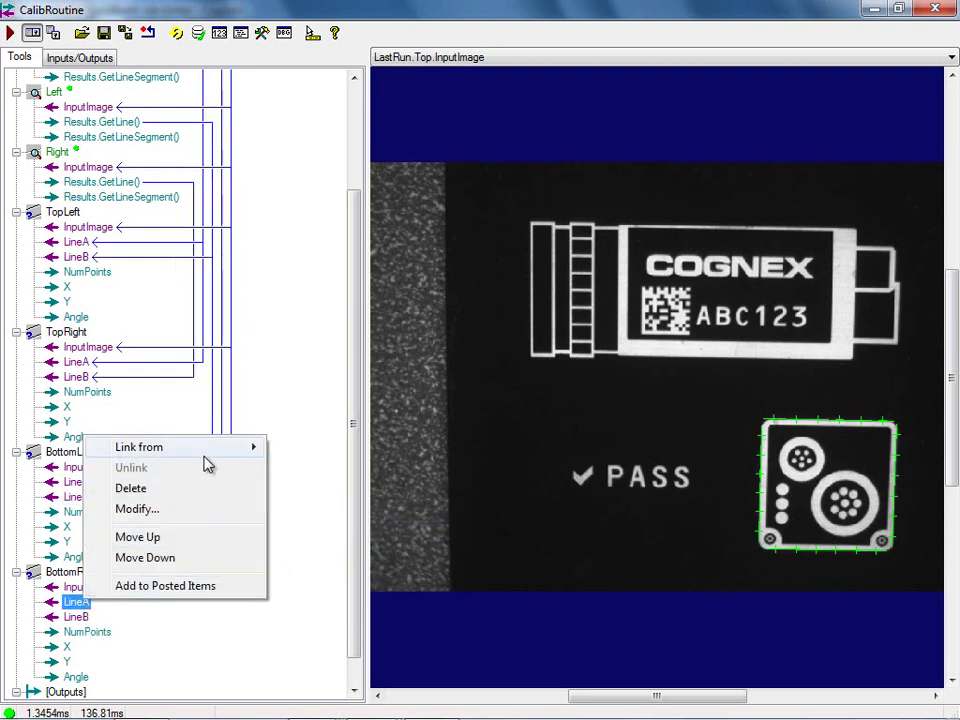
pyautogui.moveTo(208, 450)
pyautogui.click(332, 446)
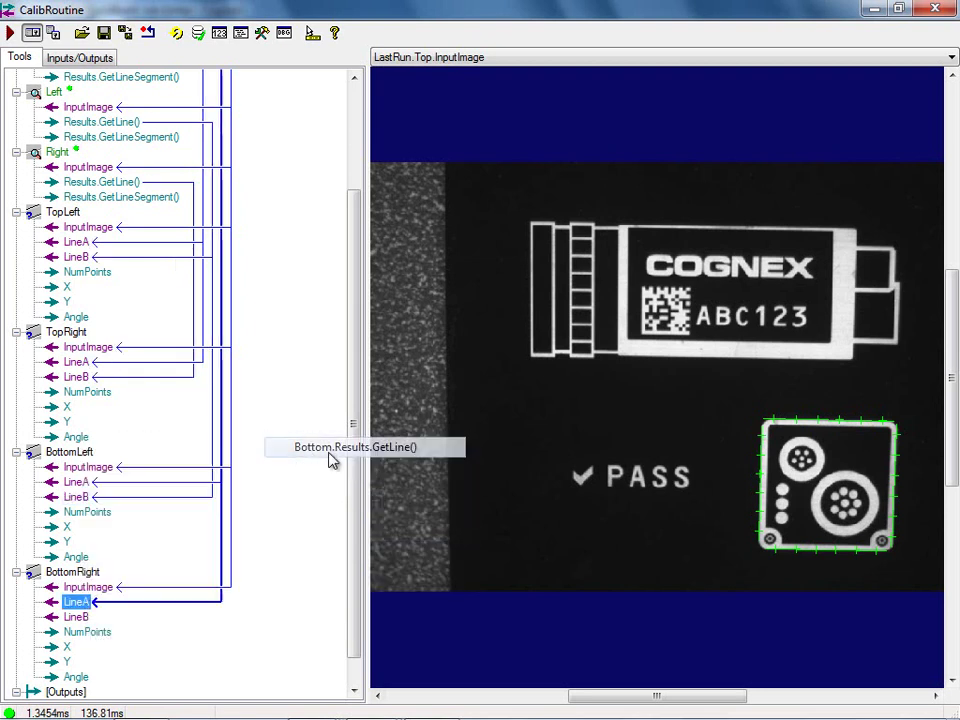
pyautogui.click(76, 617)
pyautogui.rightClick(78, 616)
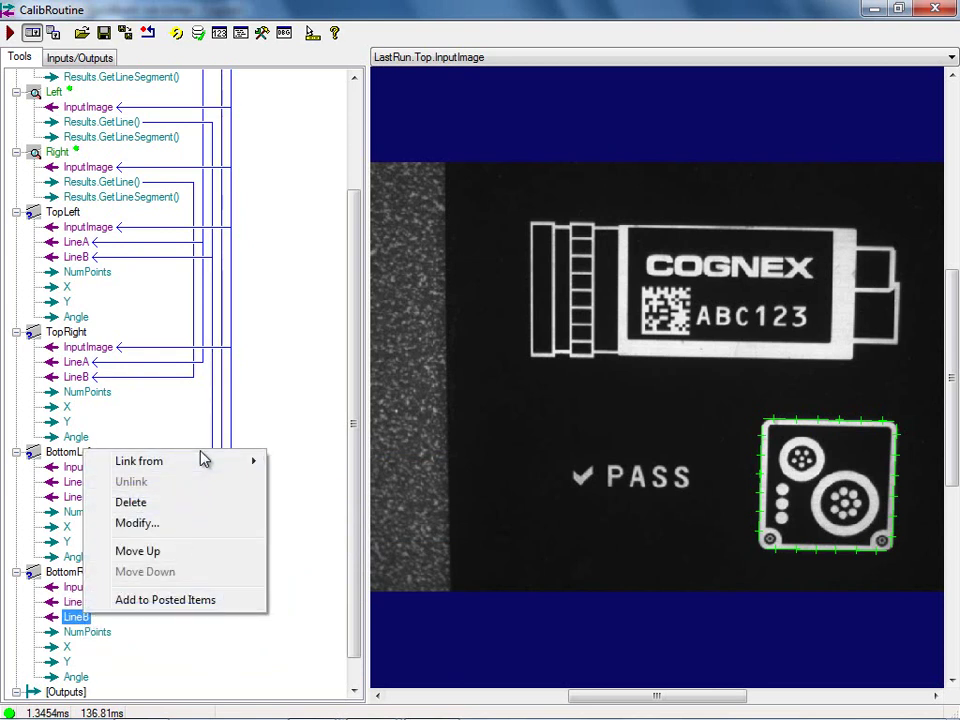
pyautogui.moveTo(204, 465)
pyautogui.click(330, 502)
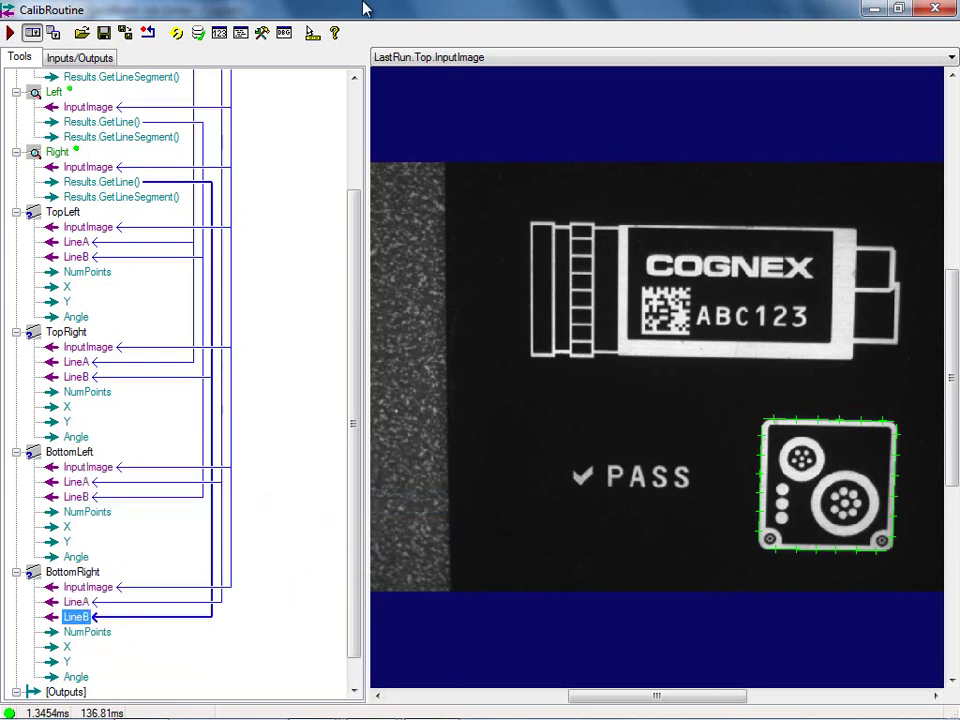
pyautogui.click(10, 33)
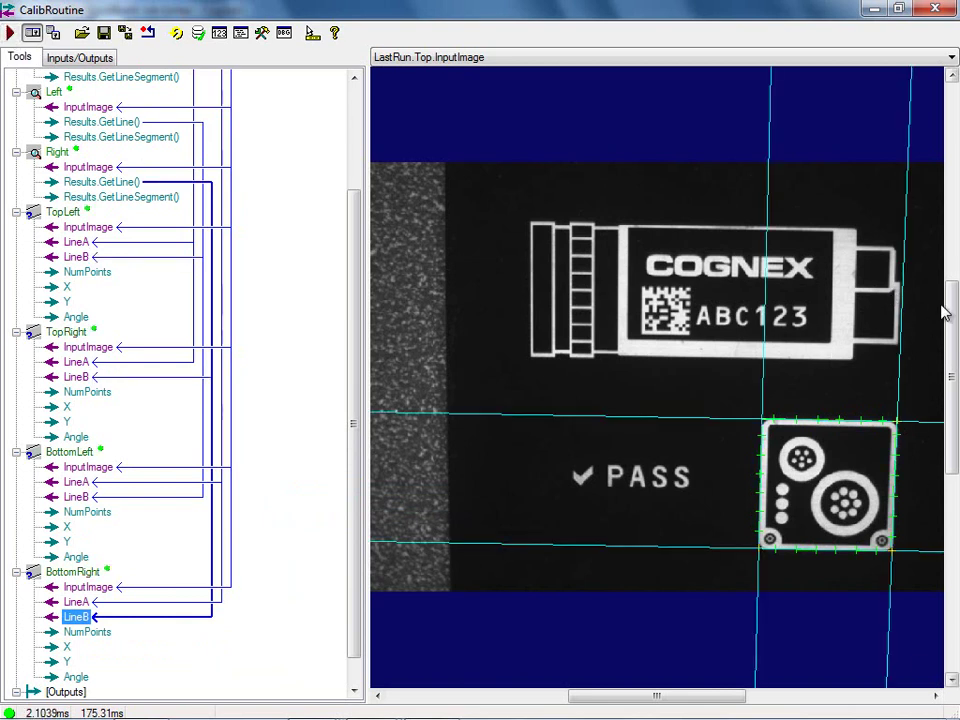
pyautogui.moveTo(778, 430)
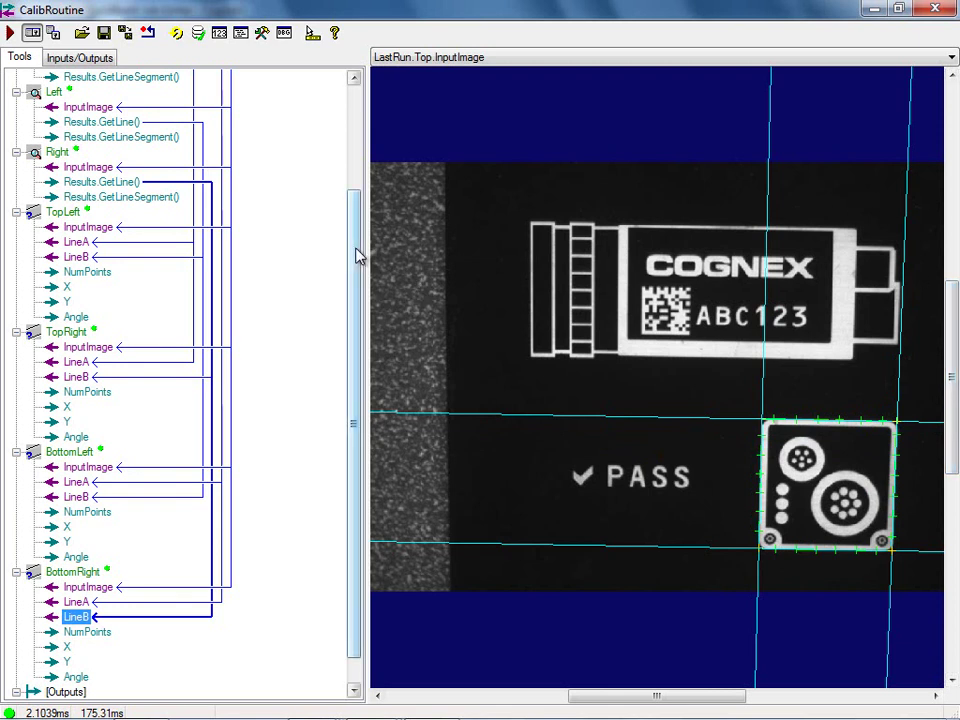
pyautogui.moveTo(357, 255); pyautogui.dragTo(349, 381)
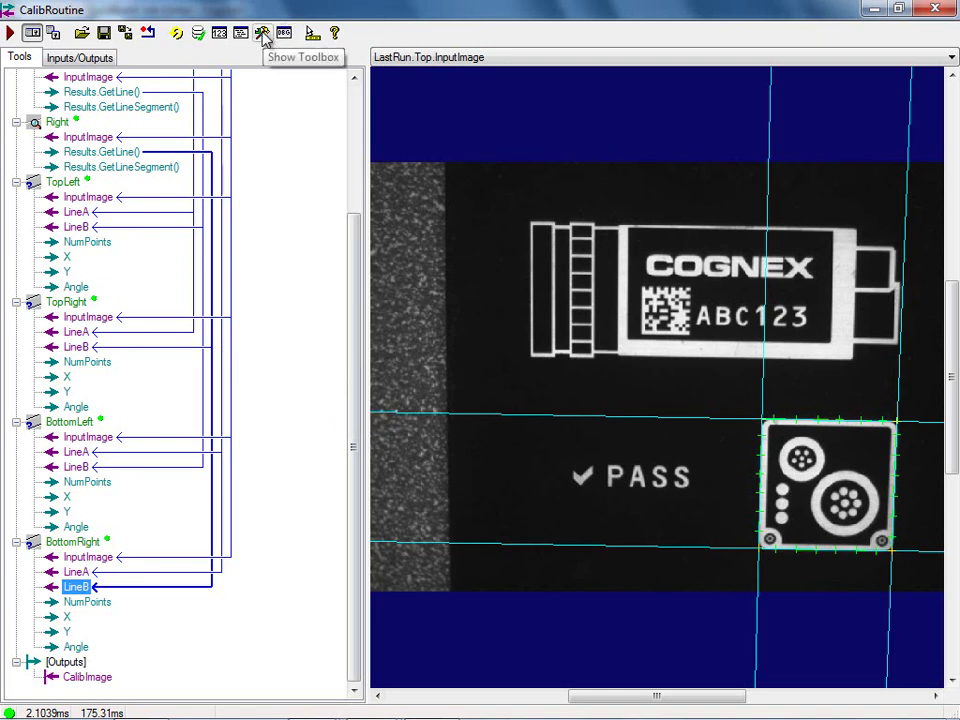
# Add a CogCalibNPointToNPointTool from Calibration & Fixturing to the job
pyautogui.click(263, 35)
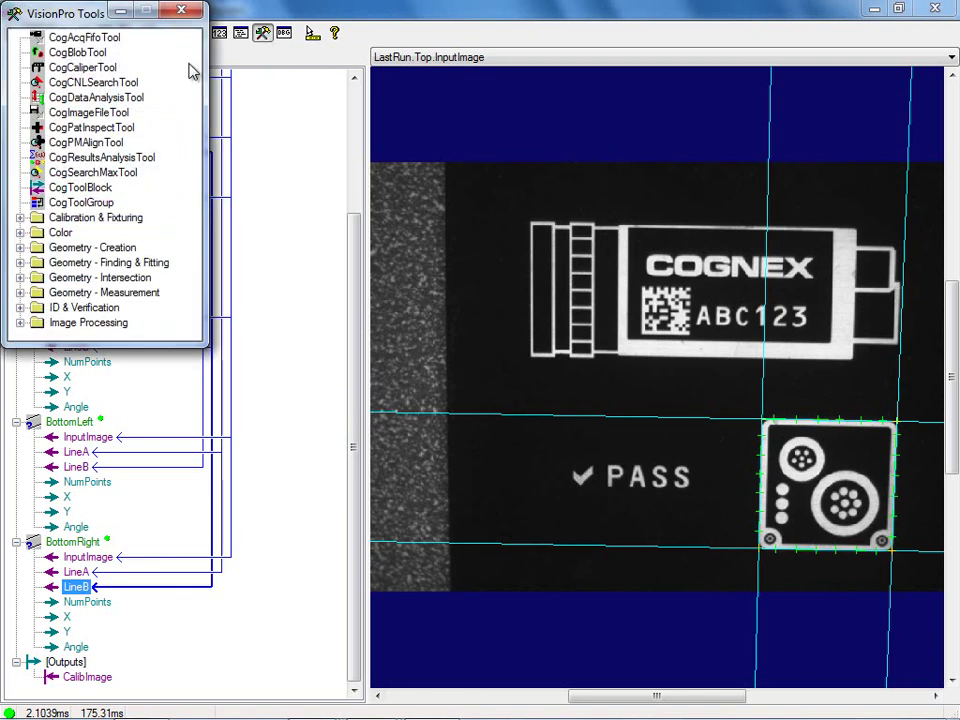
pyautogui.click(21, 218)
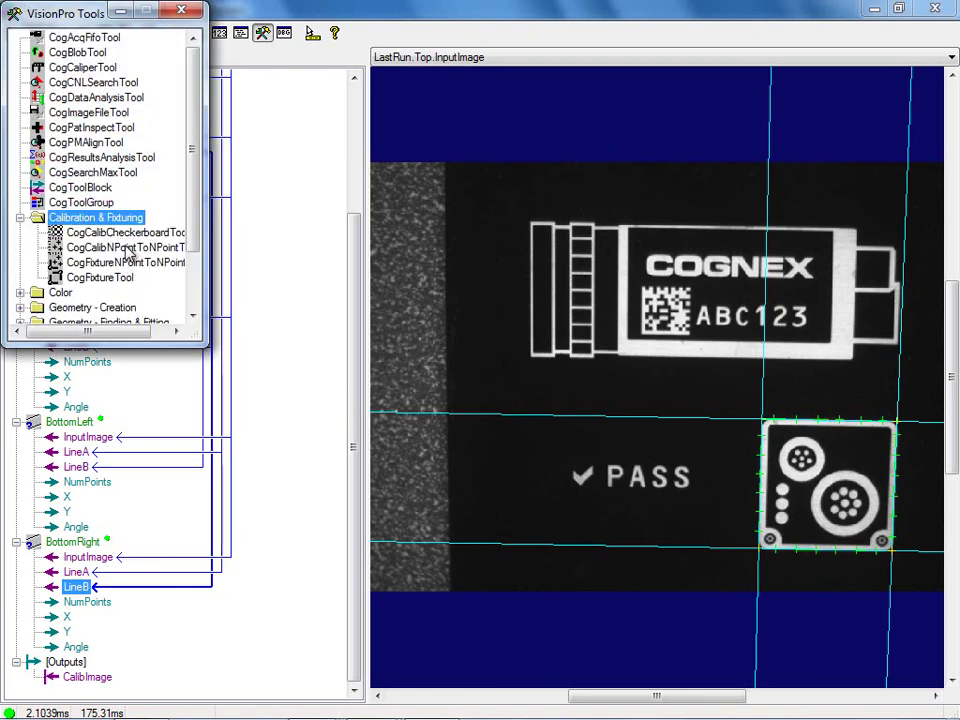
pyautogui.moveTo(129, 250); pyautogui.dragTo(124, 650)
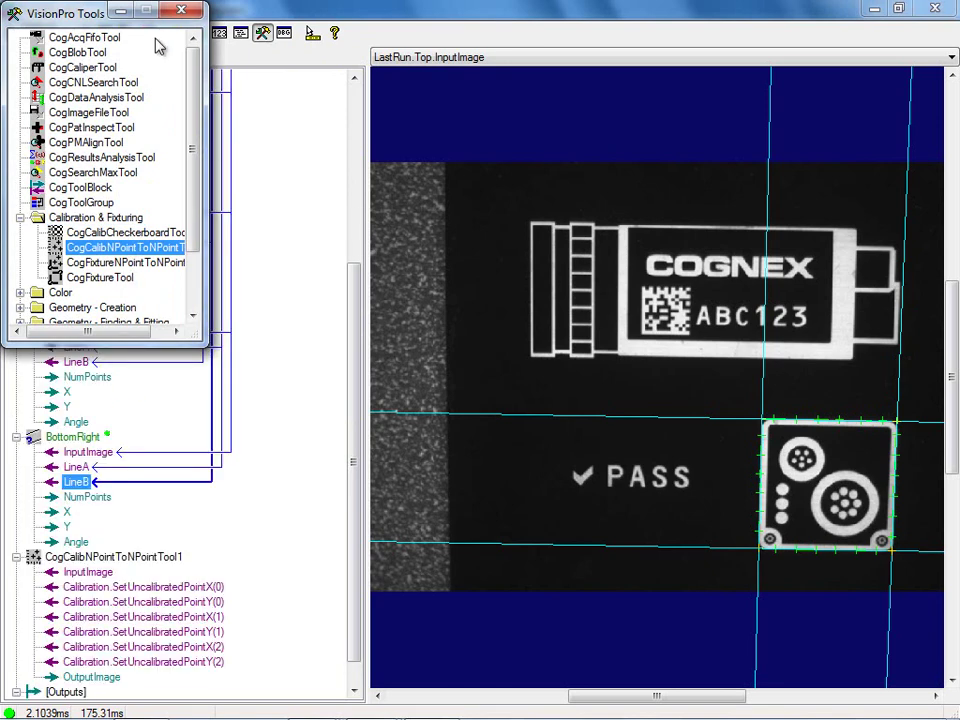
pyautogui.click(182, 10)
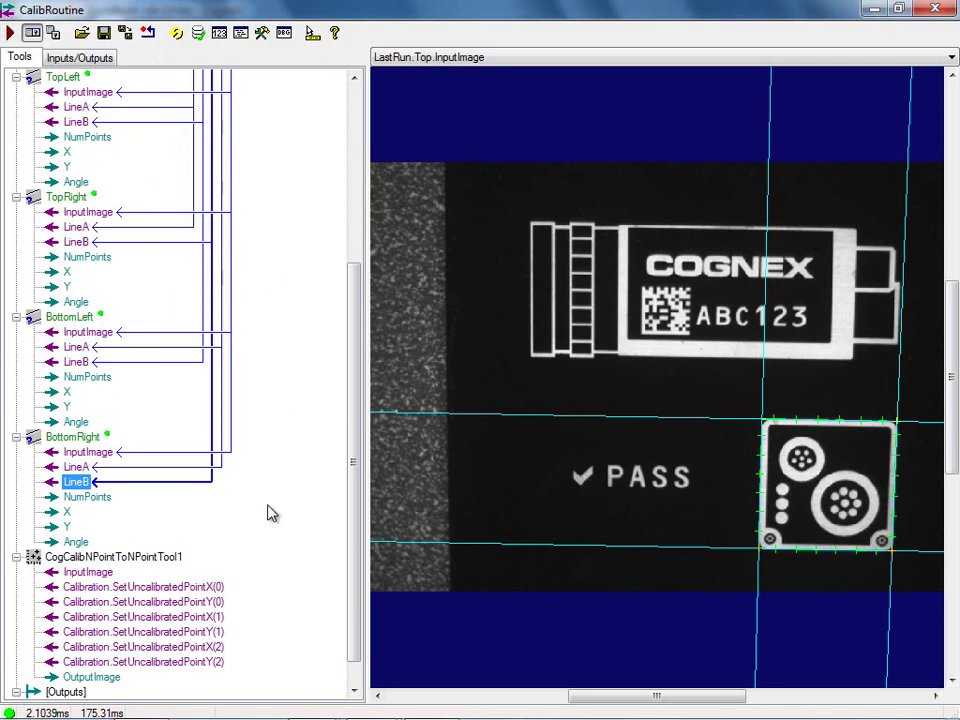
# Link the calibration tool's InputImage to [Inputs].InputImage
pyautogui.click(93, 573)
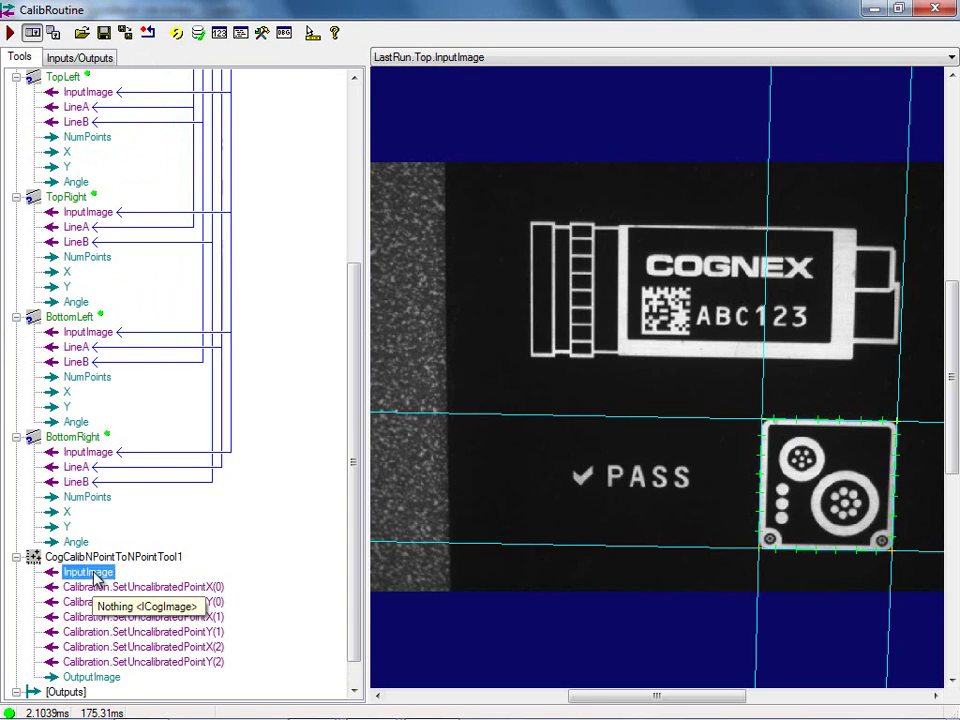
pyautogui.rightClick(94, 573)
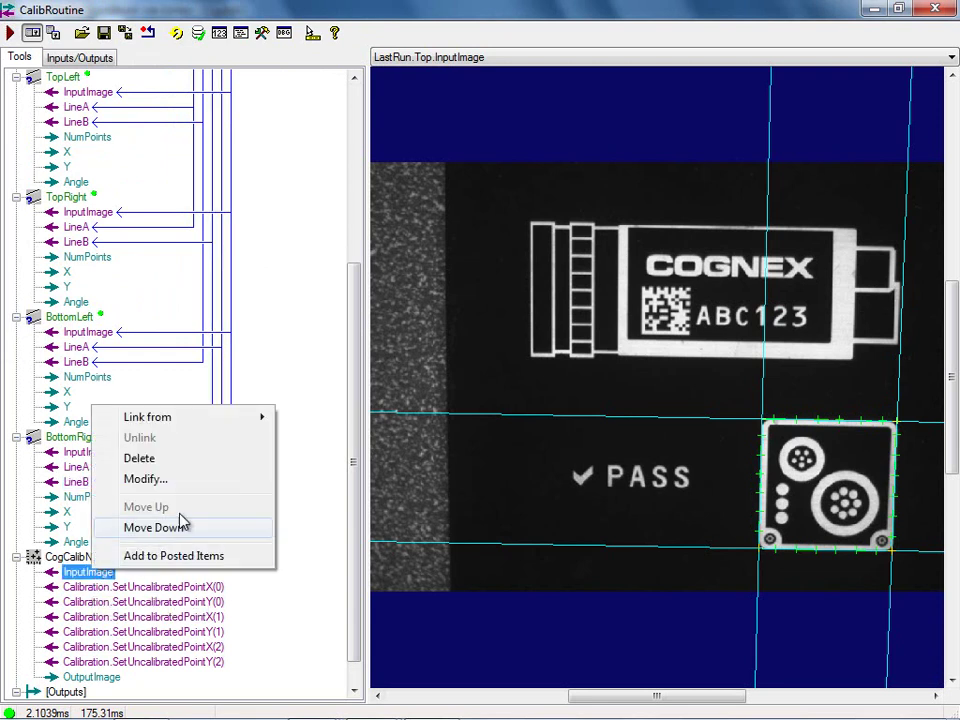
pyautogui.moveTo(219, 422)
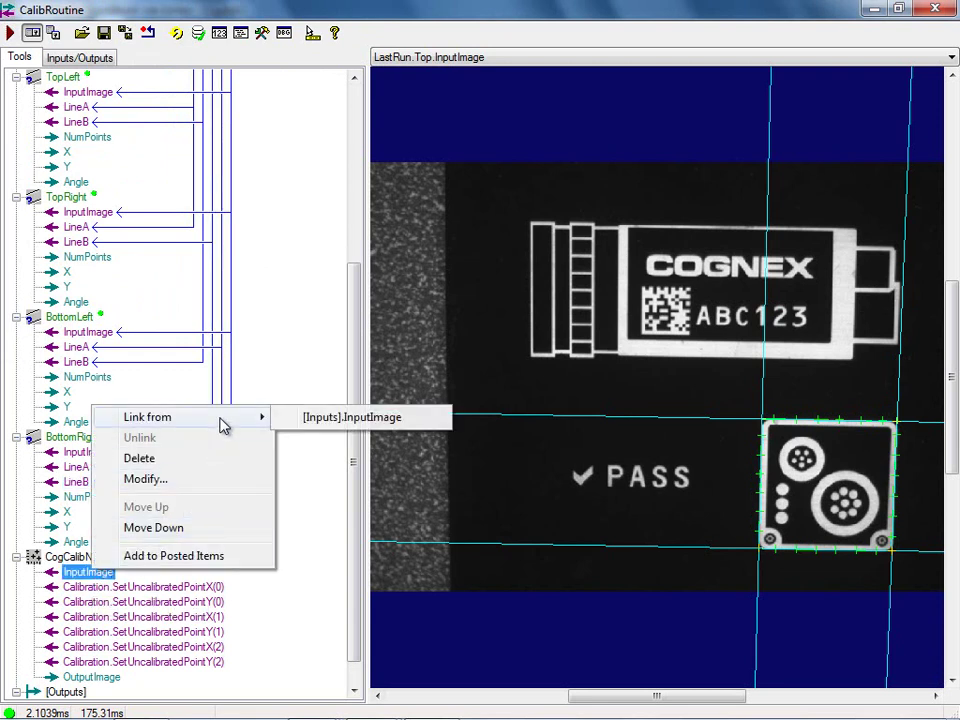
pyautogui.click(336, 423)
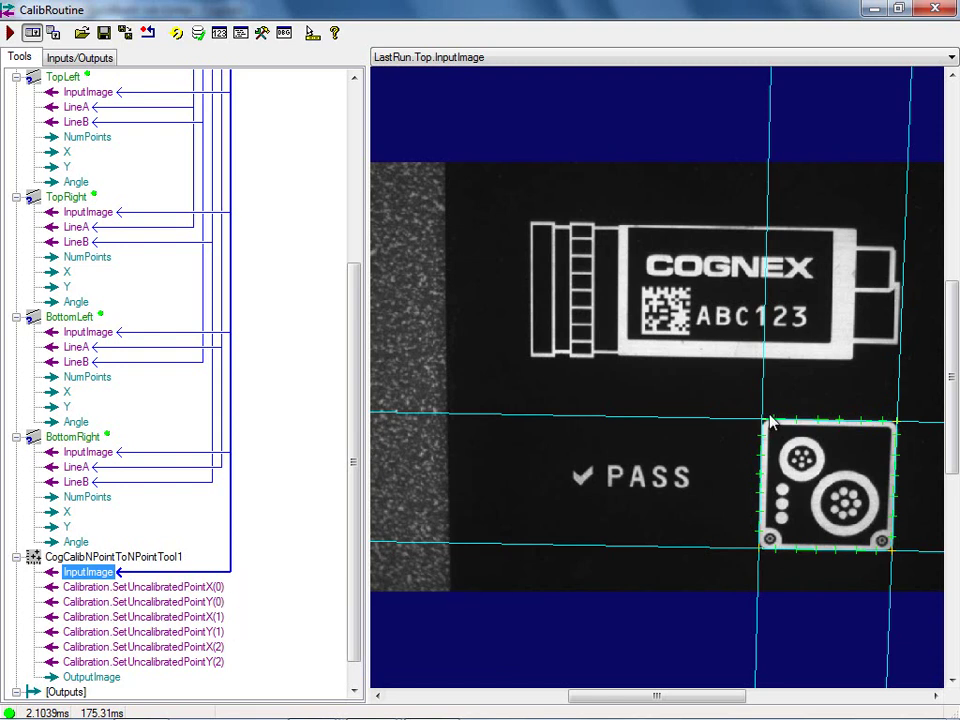
# Add Calibration.SetUncalibratedPointX/Y(0–2) terminals as inputs on CogCalibNPointToNPointTool1
pyautogui.moveTo(766, 427)
pyautogui.moveTo(759, 561)
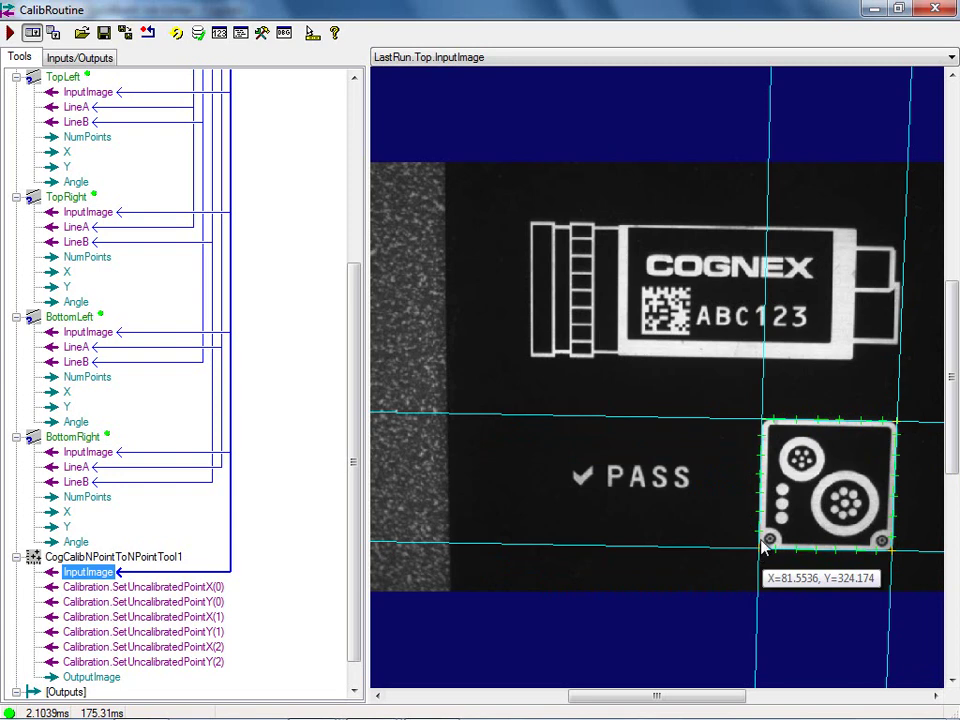
pyautogui.moveTo(890, 425)
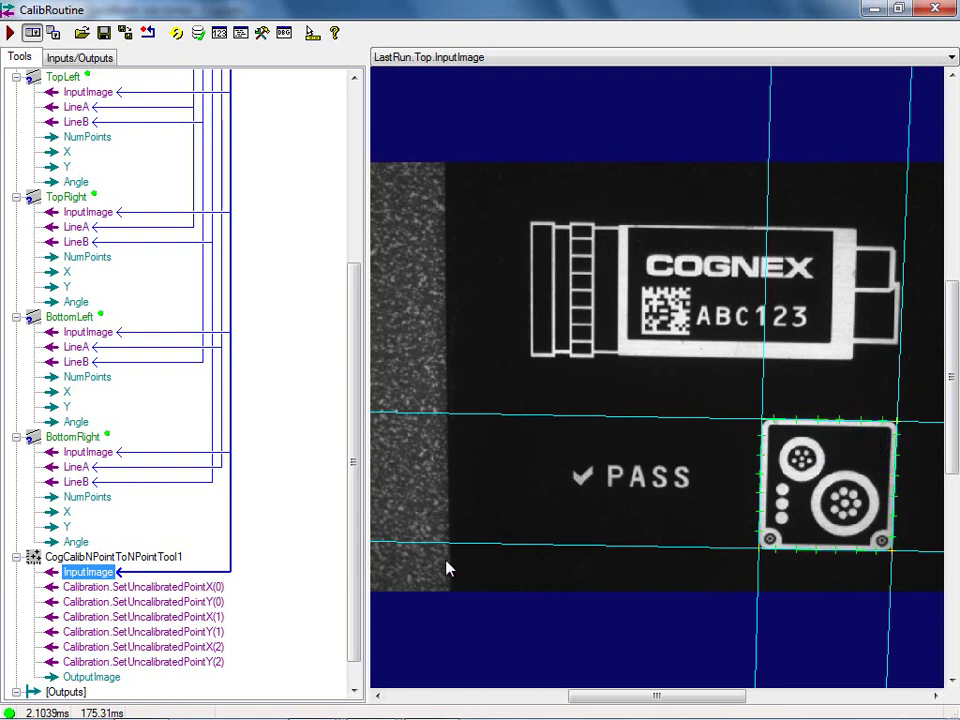
pyautogui.moveTo(218, 592)
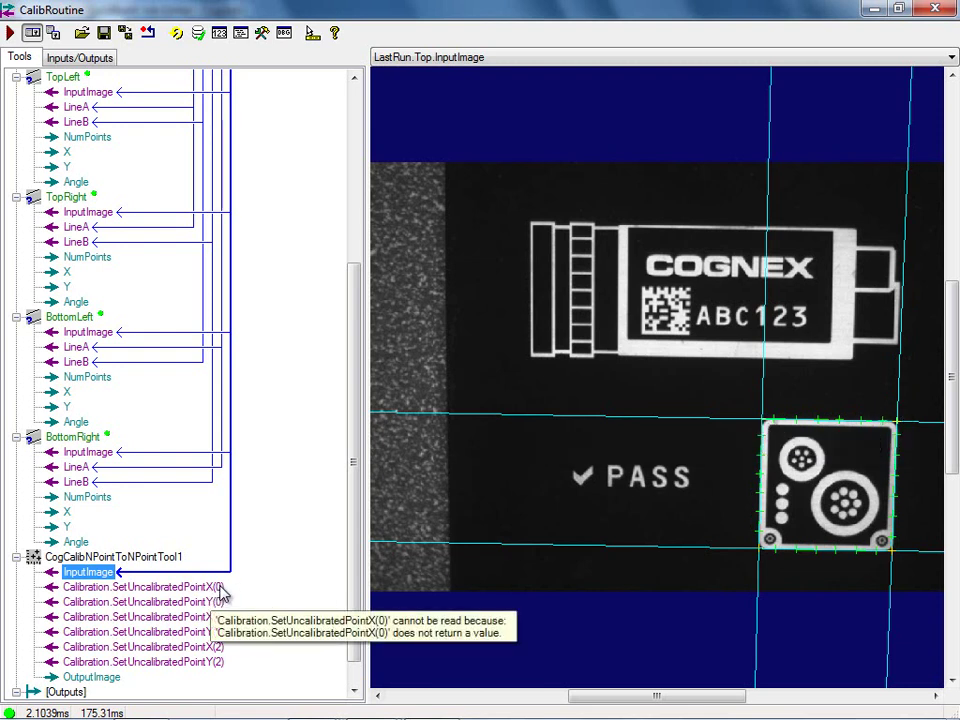
# Link TopLeft.X and TopLeft.Y to uncalibrated point X(0) and Y(0)
pyautogui.click(220, 588)
pyautogui.rightClick(222, 592)
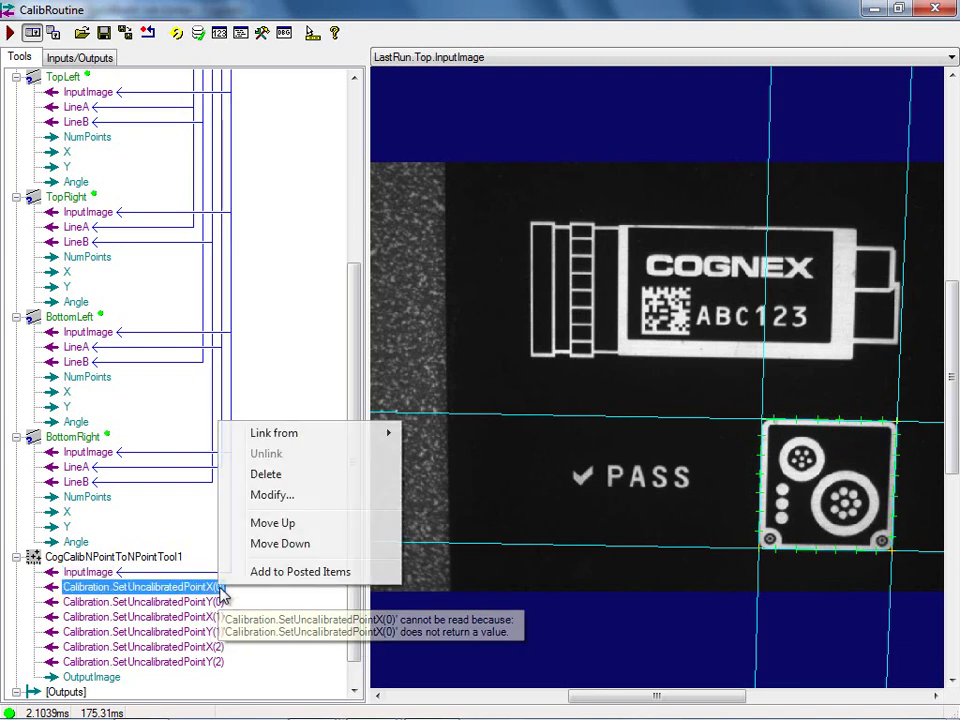
pyautogui.moveTo(311, 441)
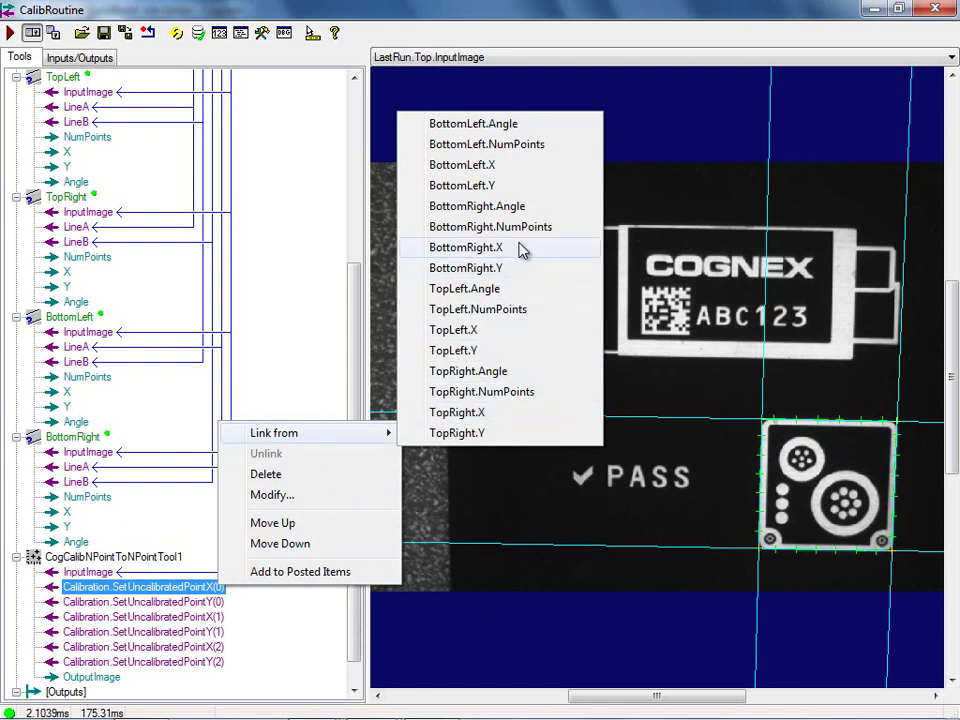
pyautogui.click(497, 334)
pyautogui.click(218, 602)
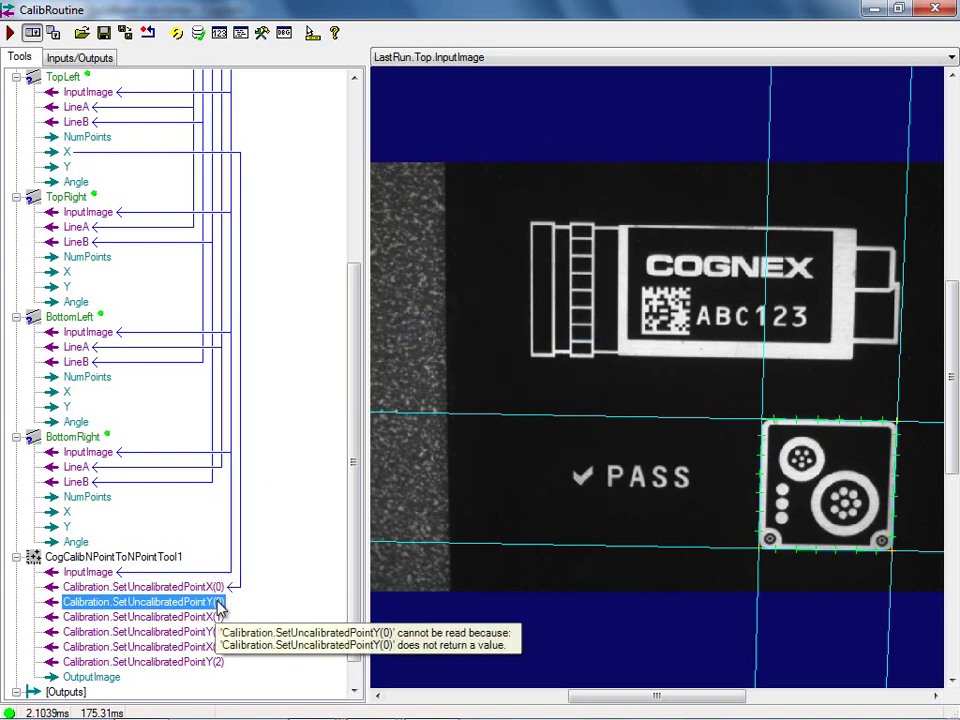
pyautogui.rightClick(218, 602)
pyautogui.moveTo(379, 459)
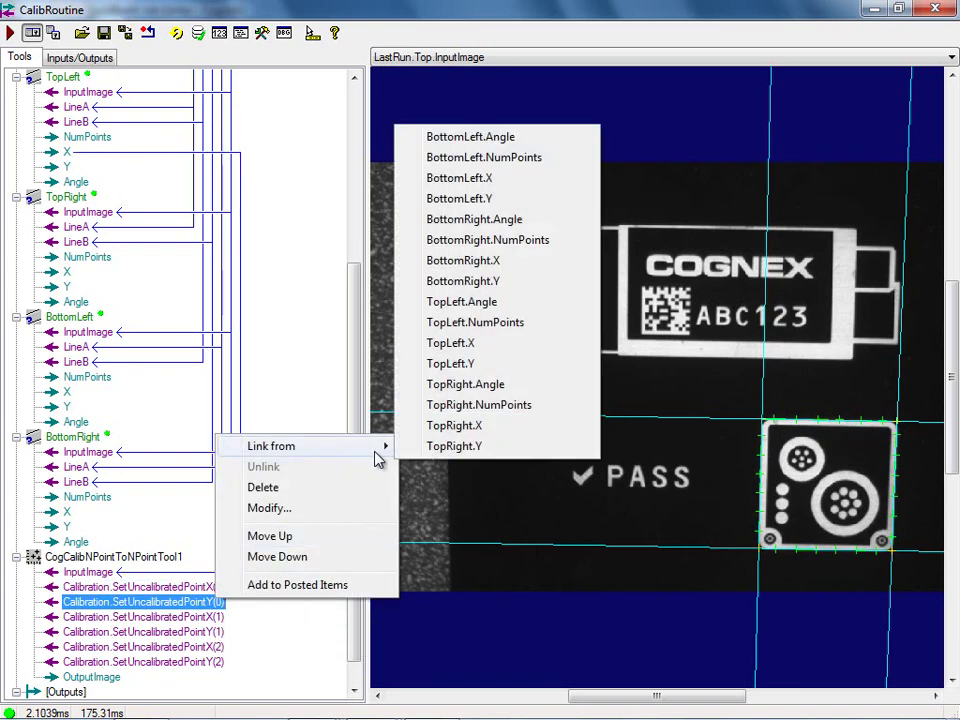
pyautogui.click(488, 364)
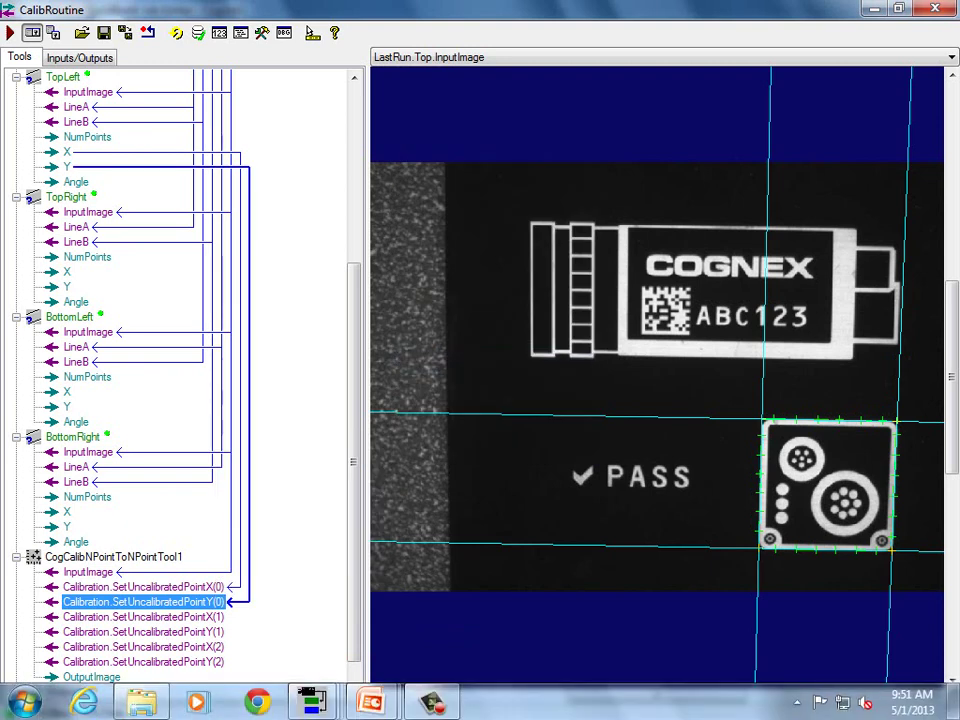
# Link TopRight.X and TopRight.Y to uncalibrated point X(1) and Y(1)
pyautogui.click(220, 617)
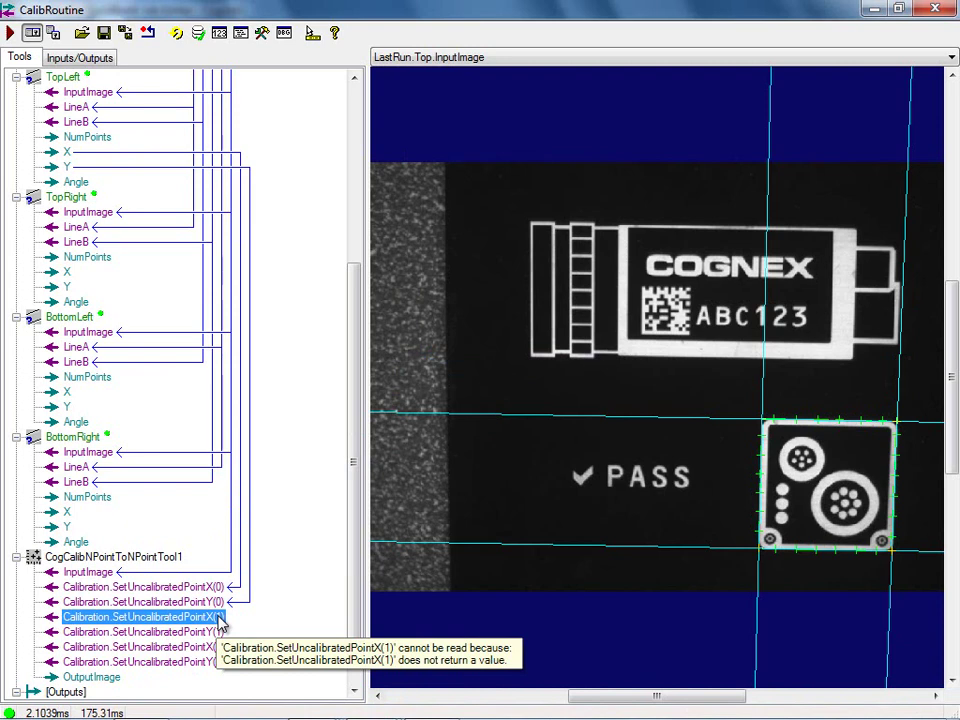
pyautogui.rightClick(220, 620)
pyautogui.moveTo(308, 465)
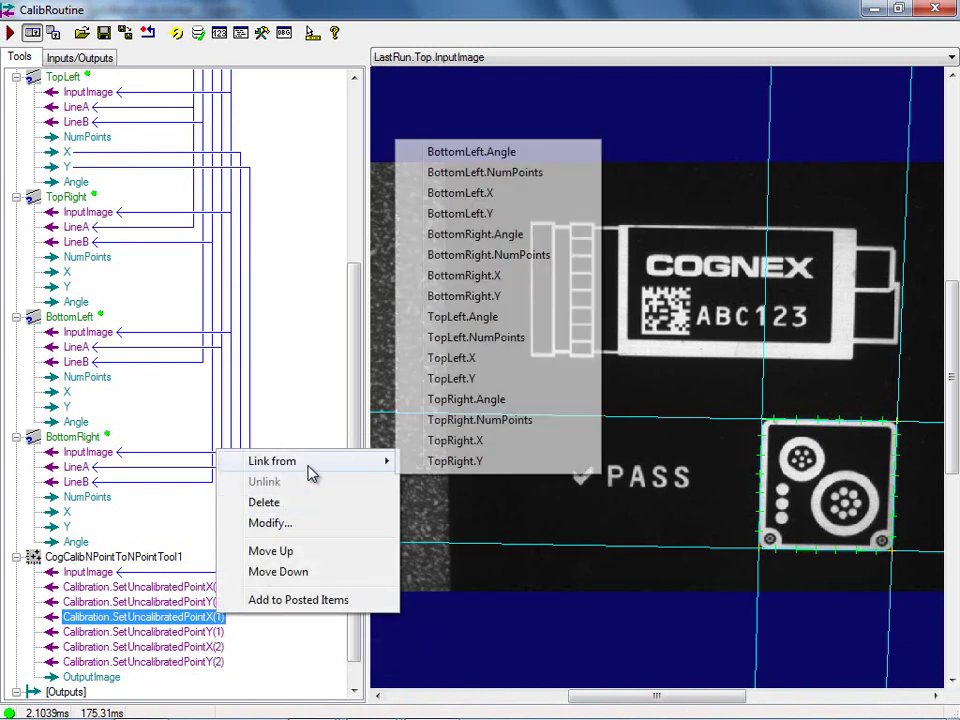
pyautogui.click(495, 442)
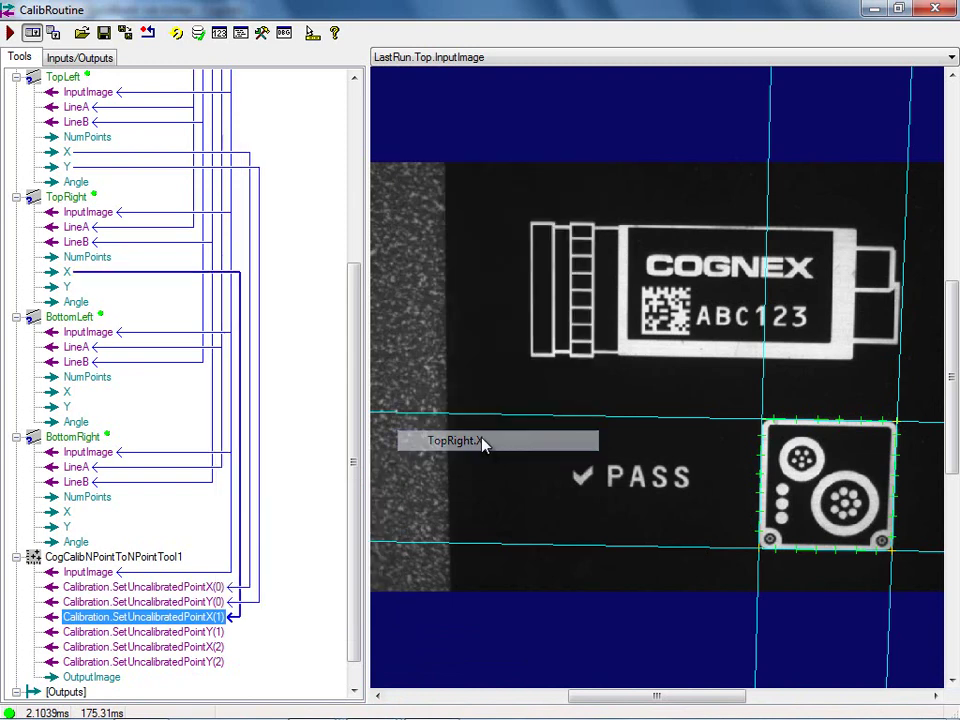
pyautogui.click(220, 633)
pyautogui.rightClick(219, 634)
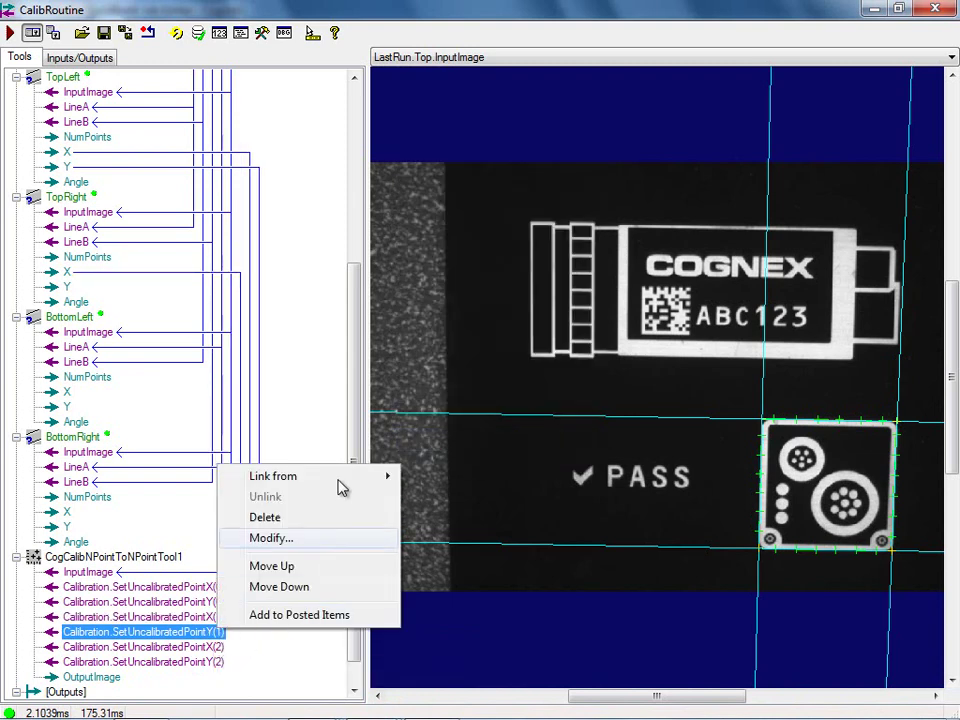
pyautogui.moveTo(336, 484)
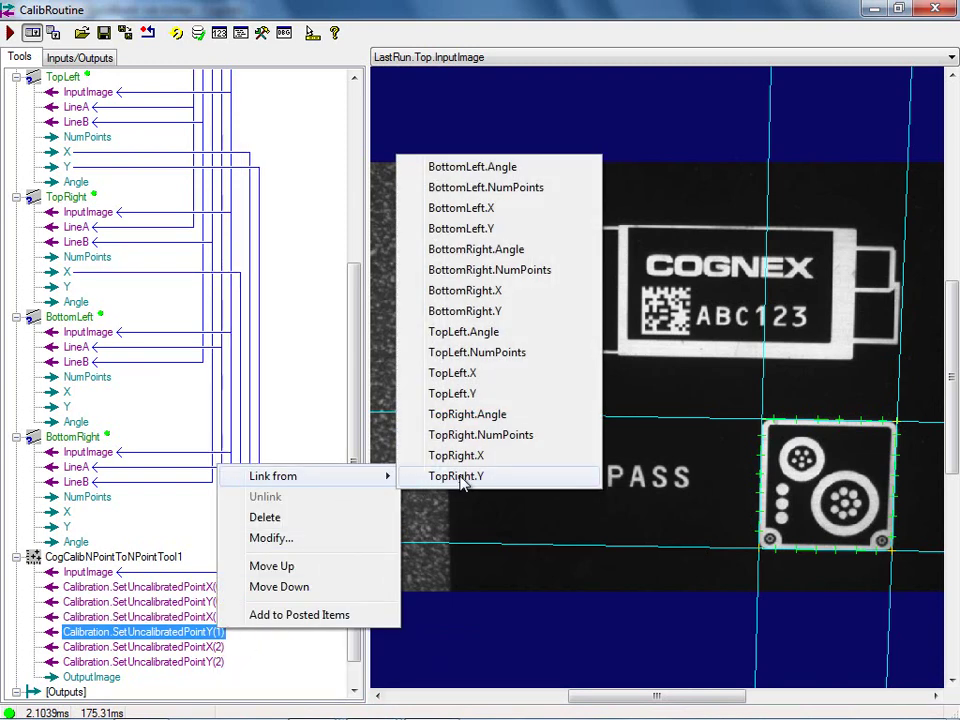
pyautogui.click(462, 478)
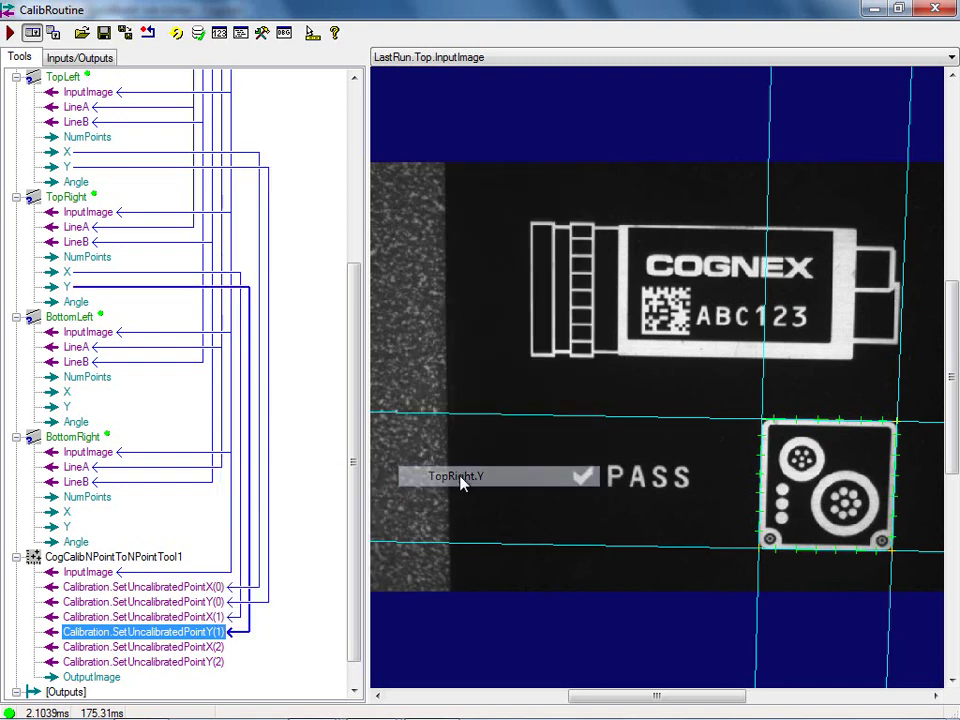
# Link BottomRight.X and BottomRight.Y to uncalibrated point X(2) and Y(2)
pyautogui.click(218, 648)
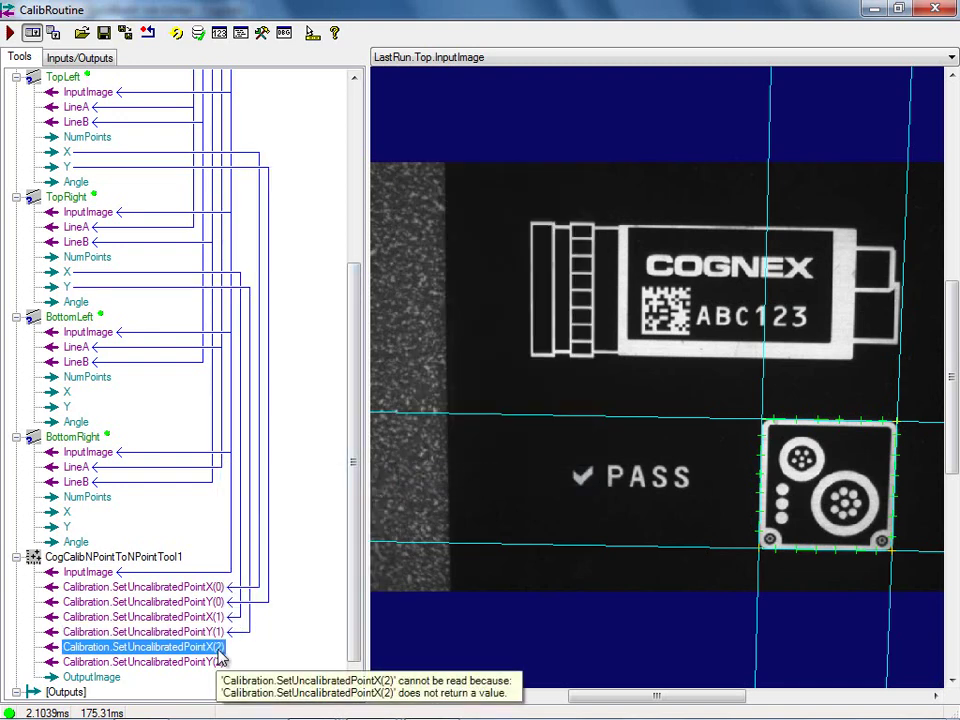
pyautogui.rightClick(220, 655)
pyautogui.moveTo(294, 501)
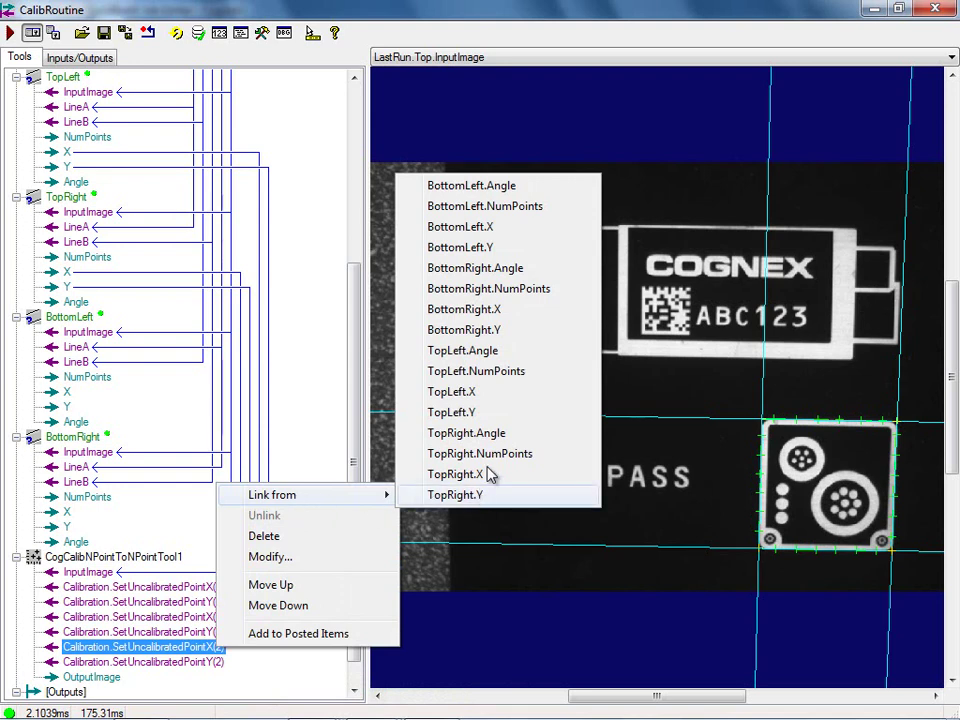
pyautogui.click(518, 316)
pyautogui.click(219, 664)
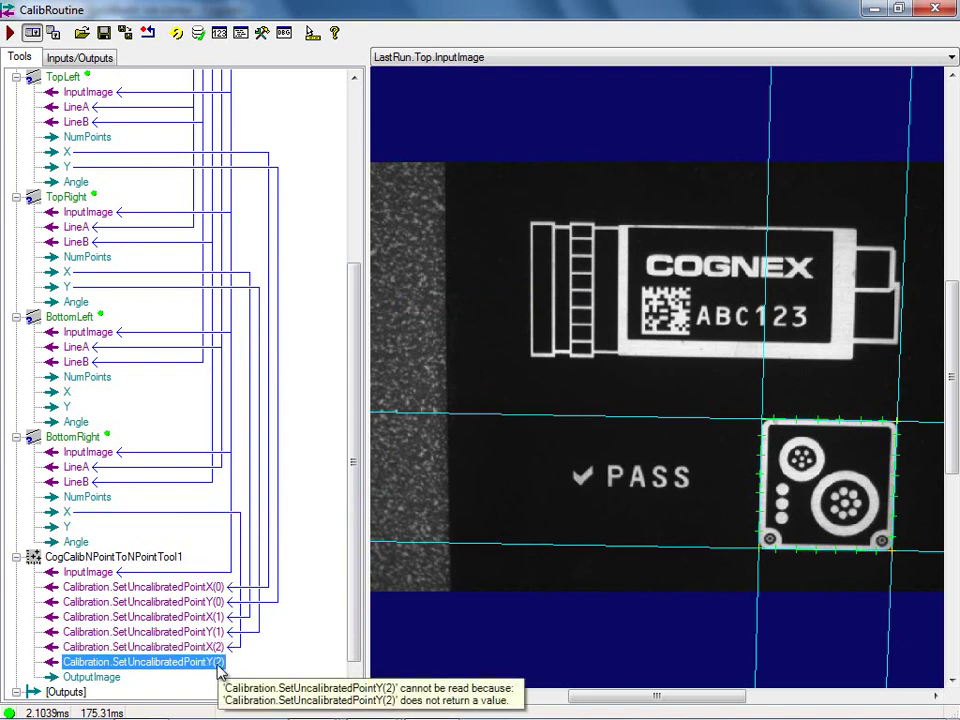
pyautogui.rightClick(219, 664)
pyautogui.moveTo(294, 512)
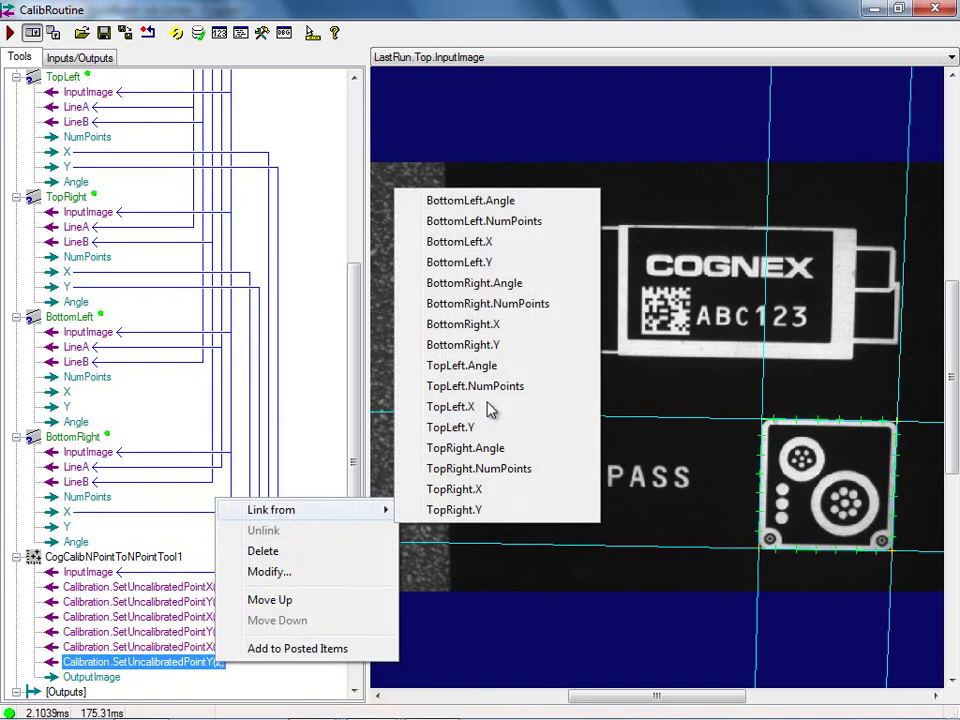
pyautogui.click(501, 345)
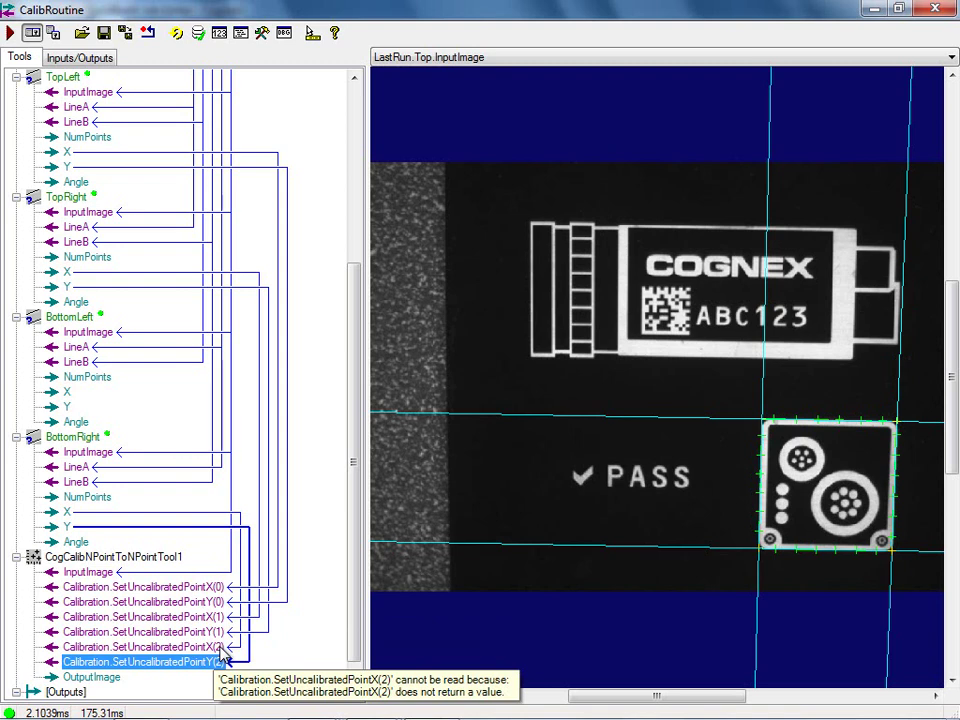
# Run the job and add a fourth row to CogCalibNPointToNPointTool1's Point Pairs table
pyautogui.click(10, 33)
pyautogui.doubleClick(115, 558)
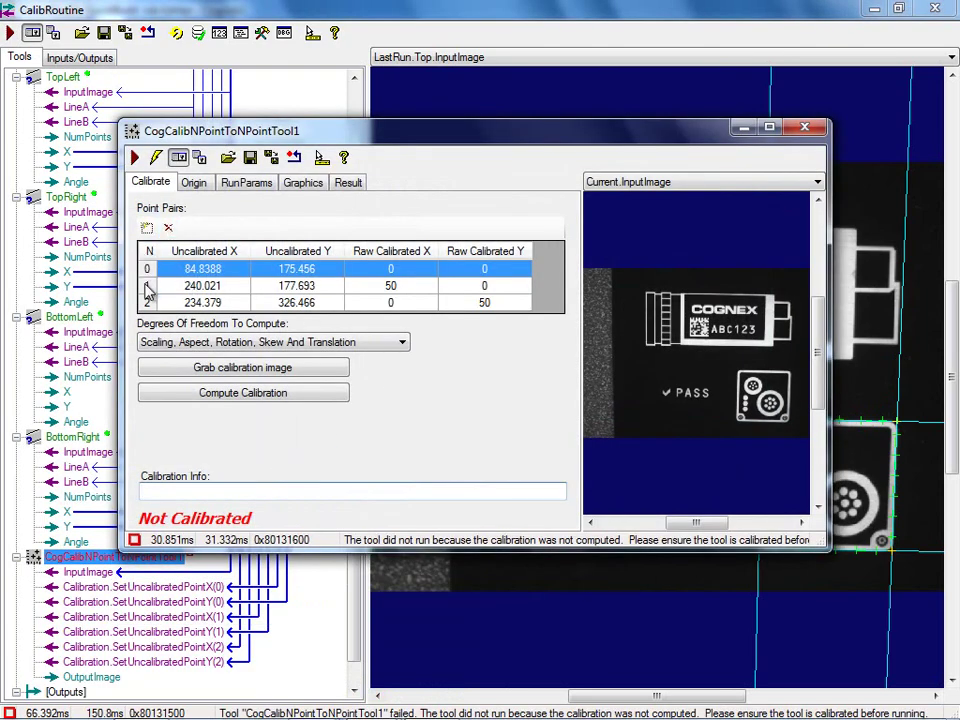
pyautogui.click(147, 229)
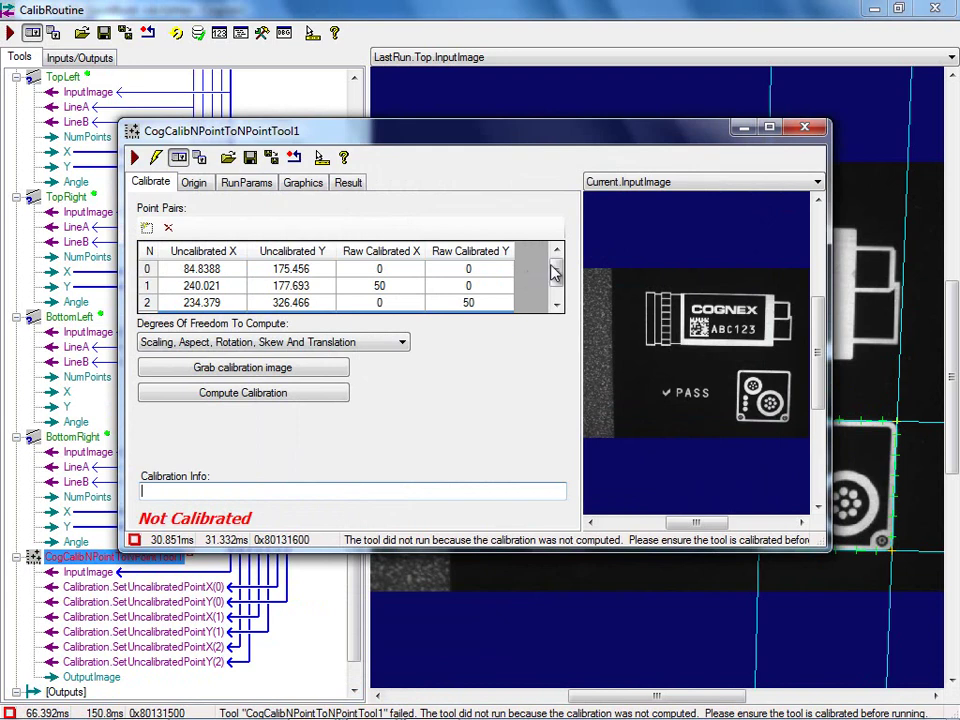
pyautogui.moveTo(553, 268); pyautogui.dragTo(492, 288)
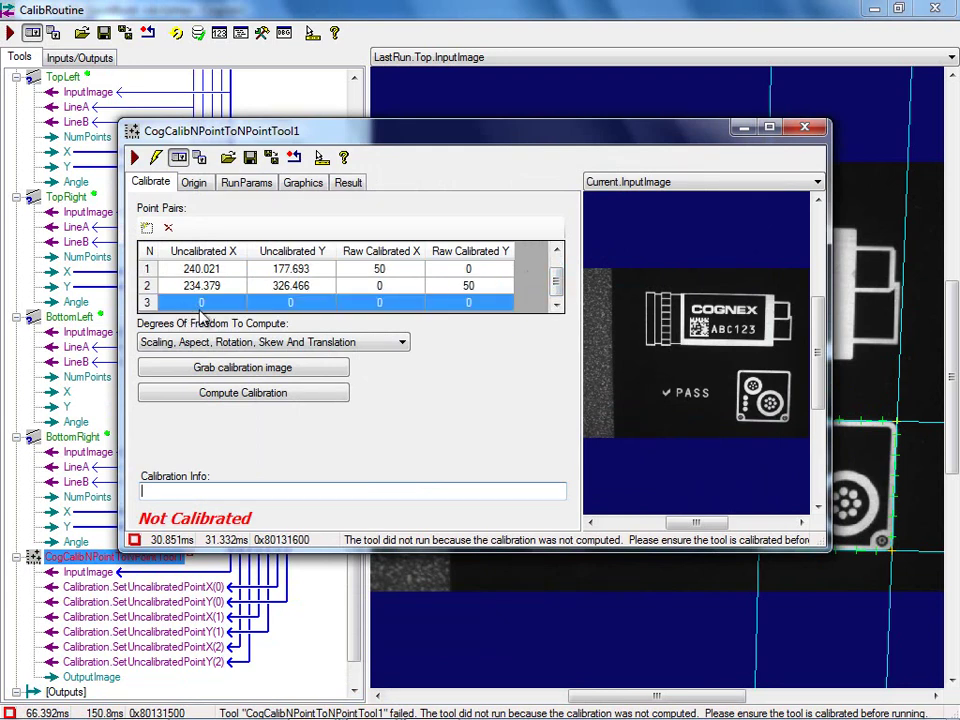
pyautogui.click(803, 130)
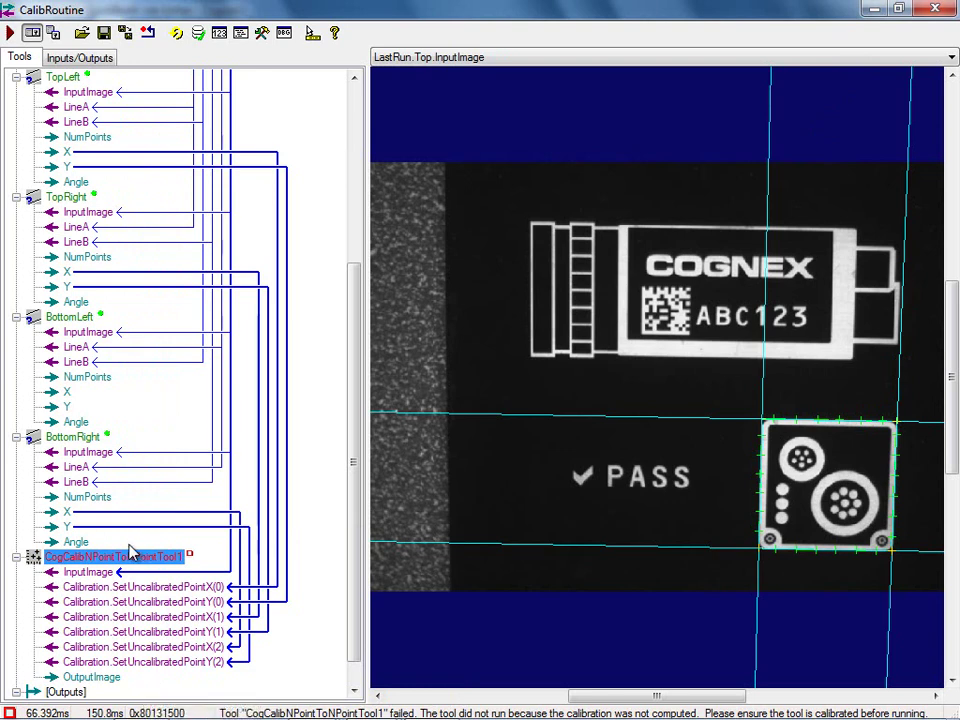
# Open the calibration tool's Member Browser on typical members and expand the Calibration members
pyautogui.moveTo(115, 560)
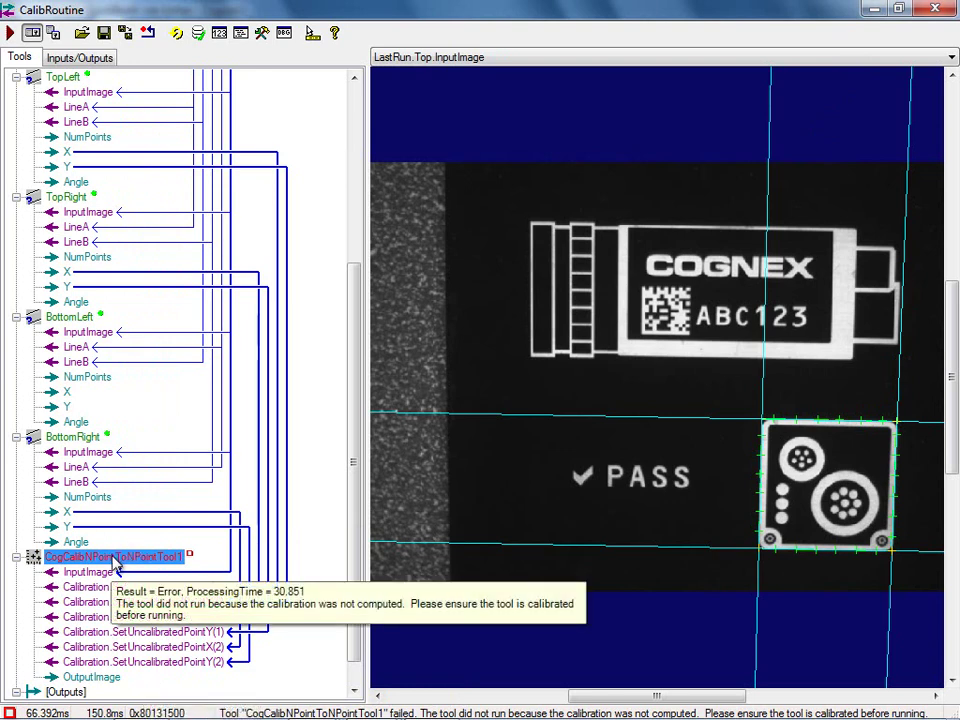
pyautogui.rightClick(117, 566)
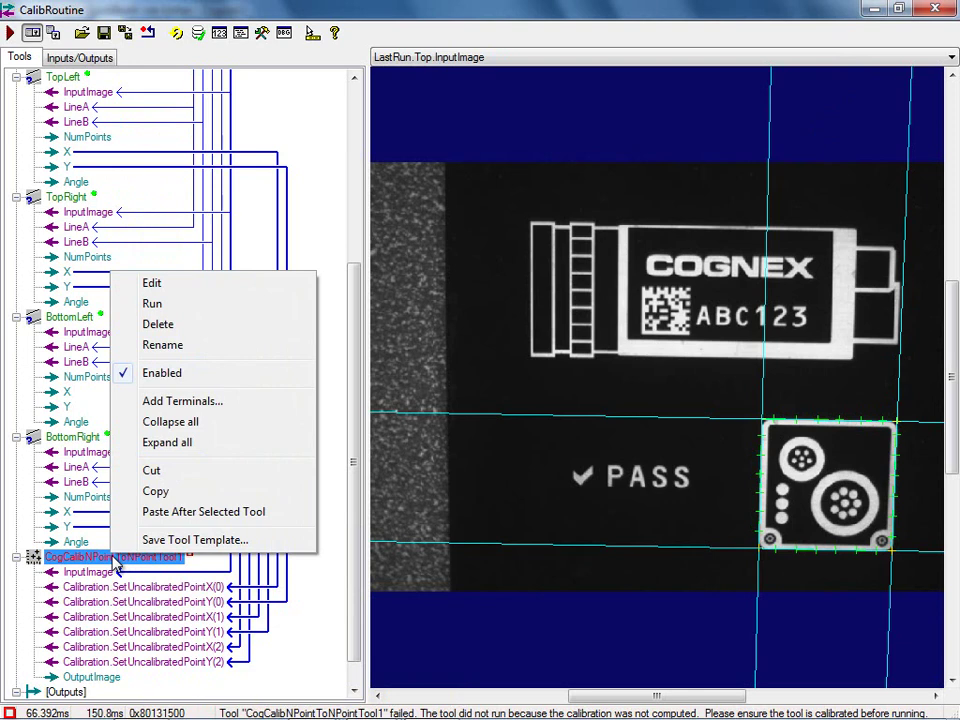
pyautogui.click(217, 406)
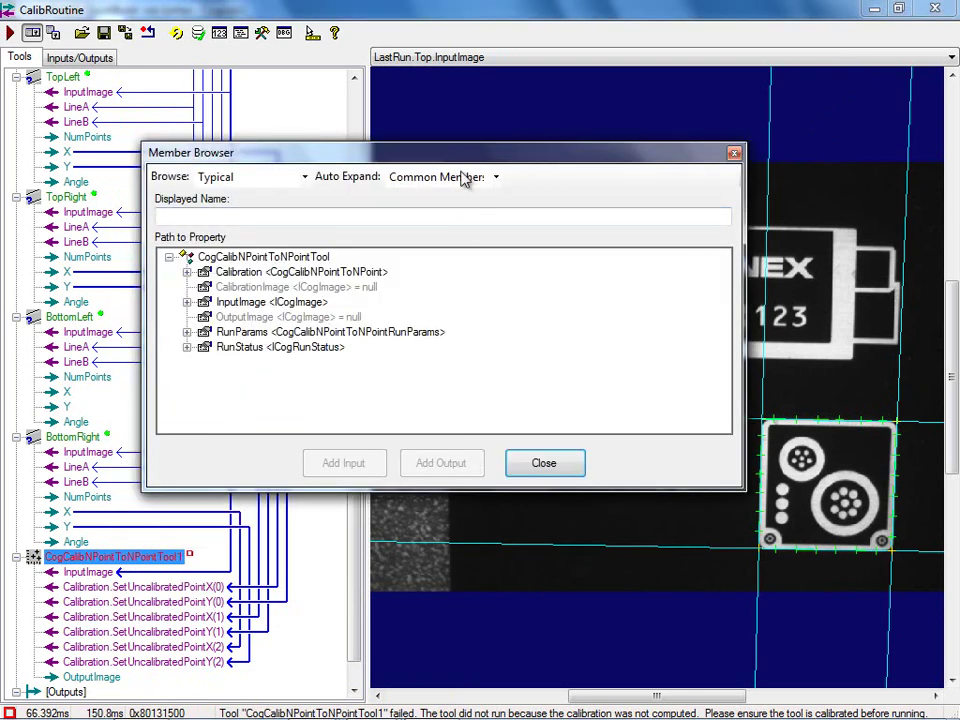
pyautogui.moveTo(520, 157); pyautogui.dragTo(643, 108)
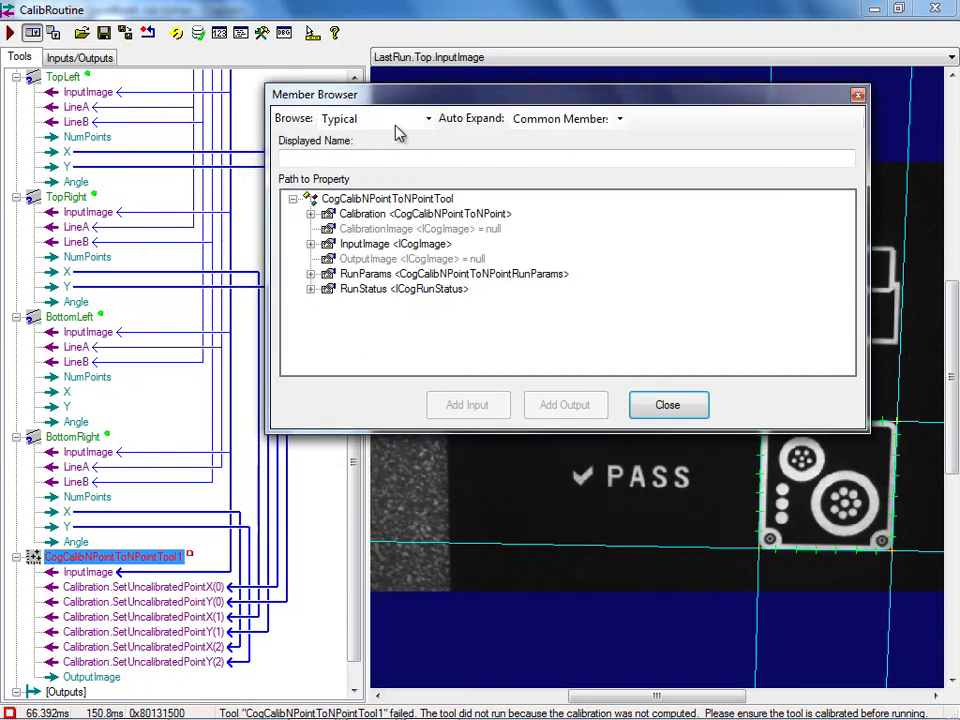
pyautogui.click(429, 120)
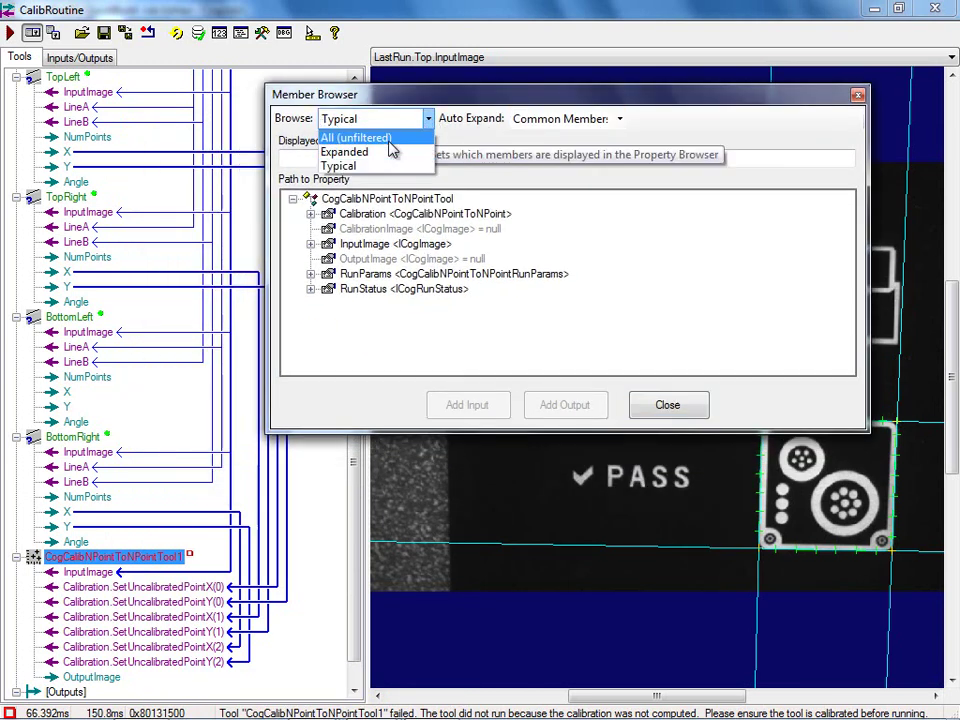
pyautogui.click(386, 153)
pyautogui.click(429, 120)
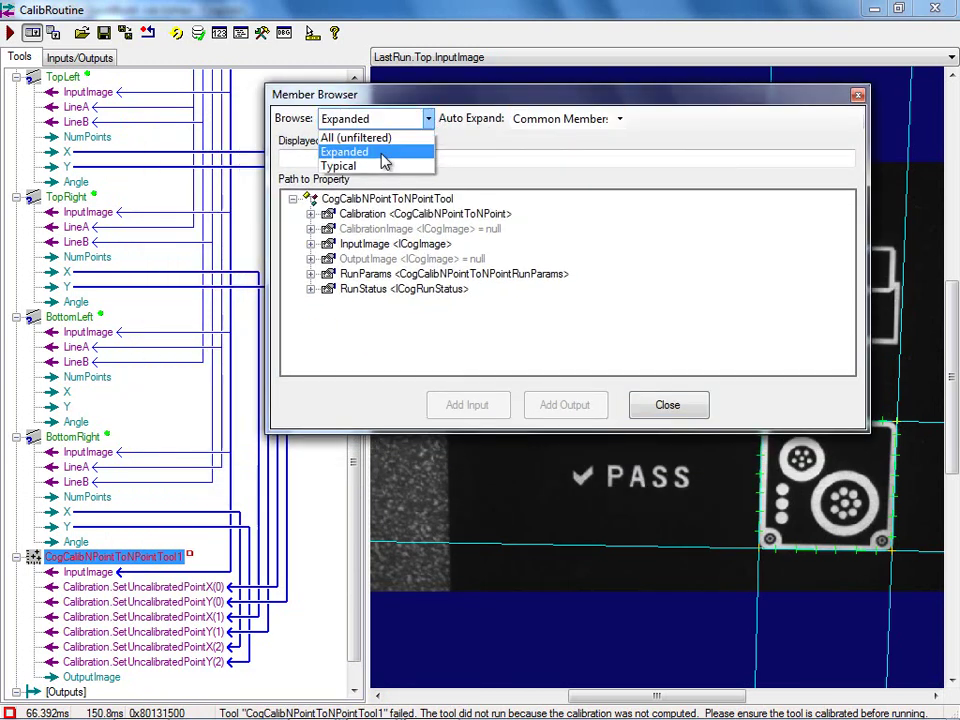
pyautogui.click(405, 135)
pyautogui.click(429, 120)
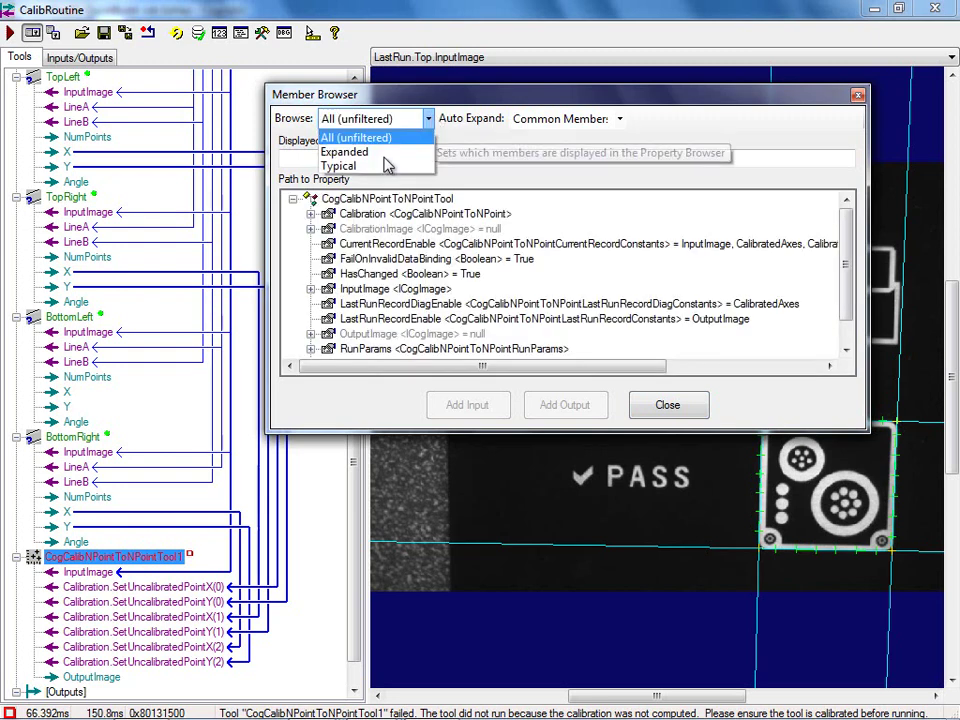
pyautogui.click(378, 167)
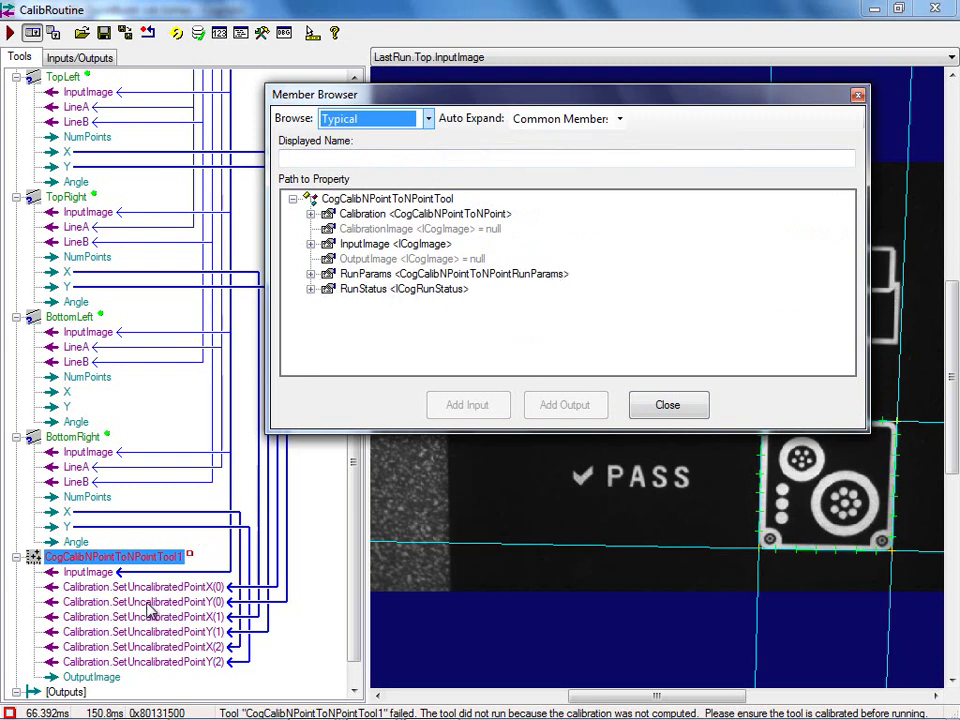
pyautogui.click(311, 214)
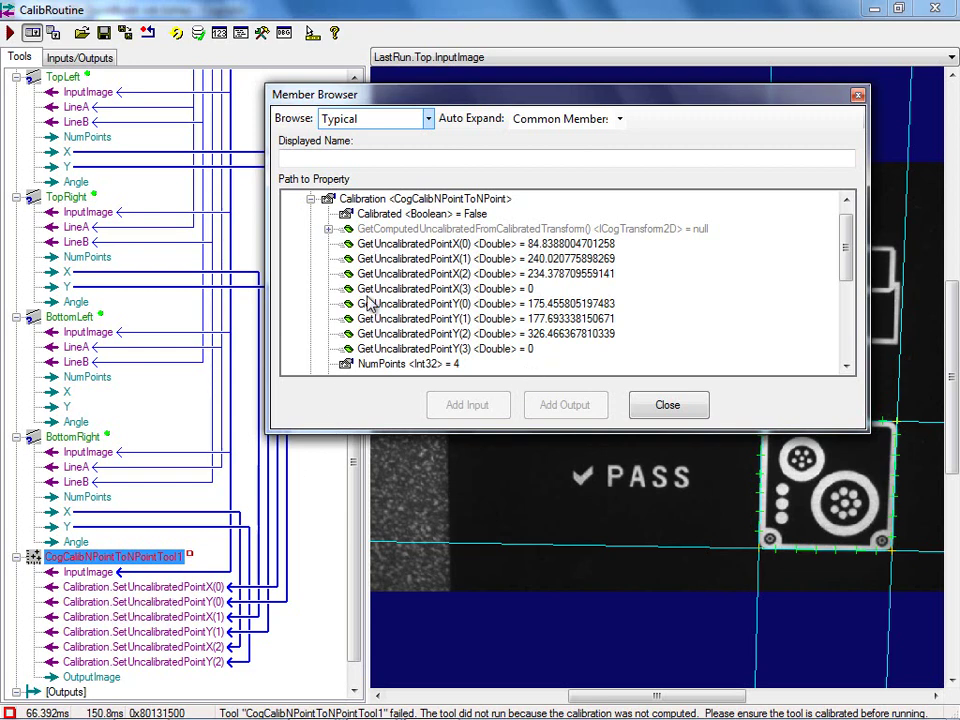
pyautogui.moveTo(844, 244); pyautogui.dragTo(849, 290)
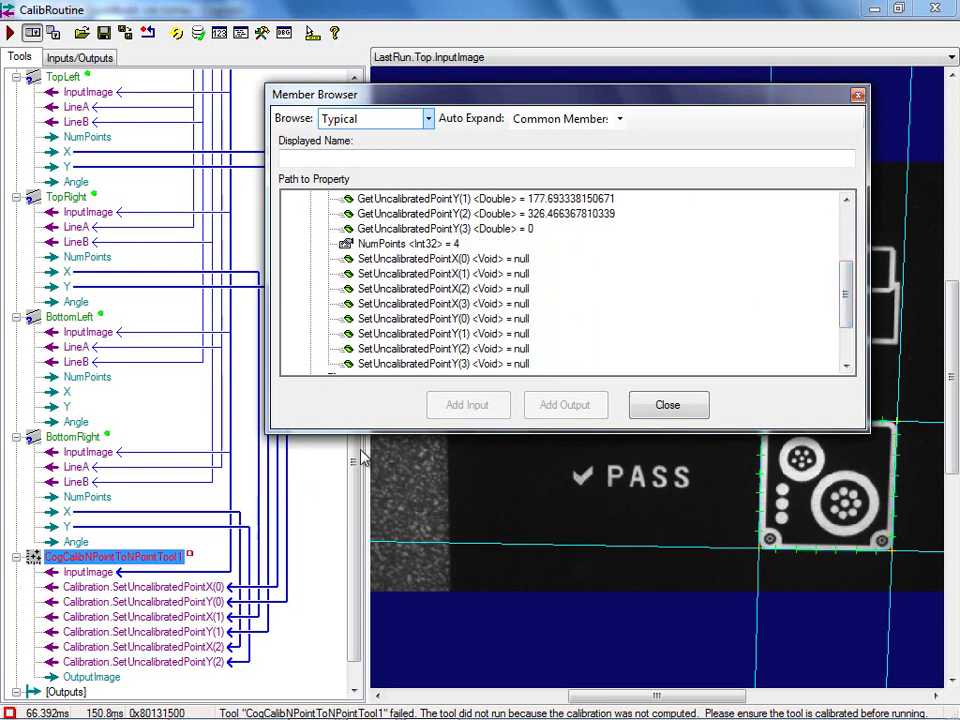
# Add SetUncalibratedPointX(3) and SetUncalibratedPointY(3) as calibration tool inputs
pyautogui.click(443, 304)
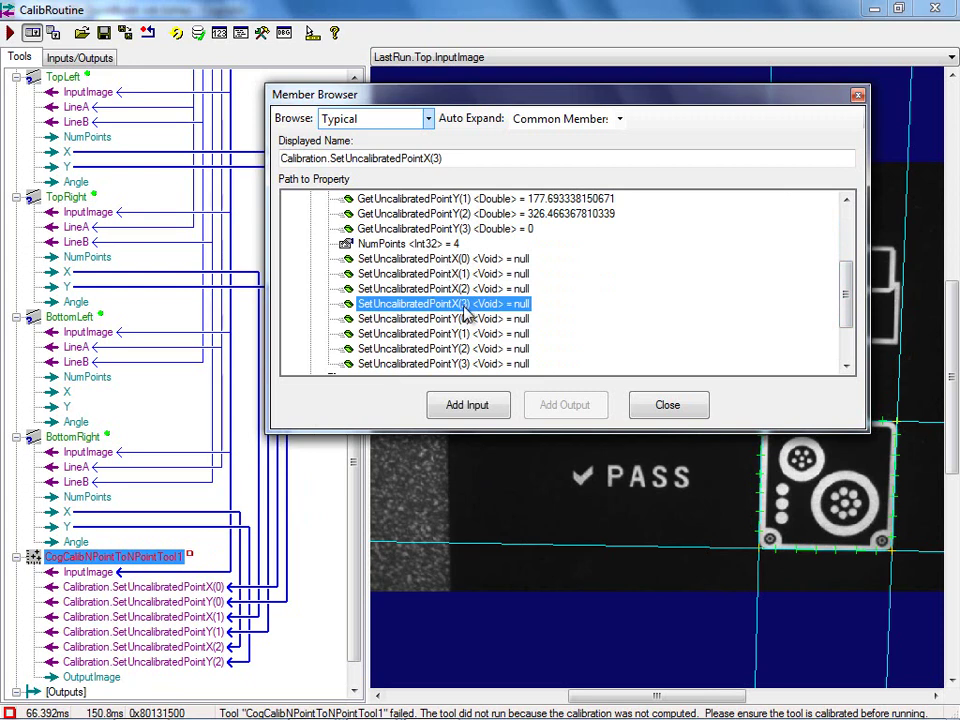
pyautogui.click(488, 408)
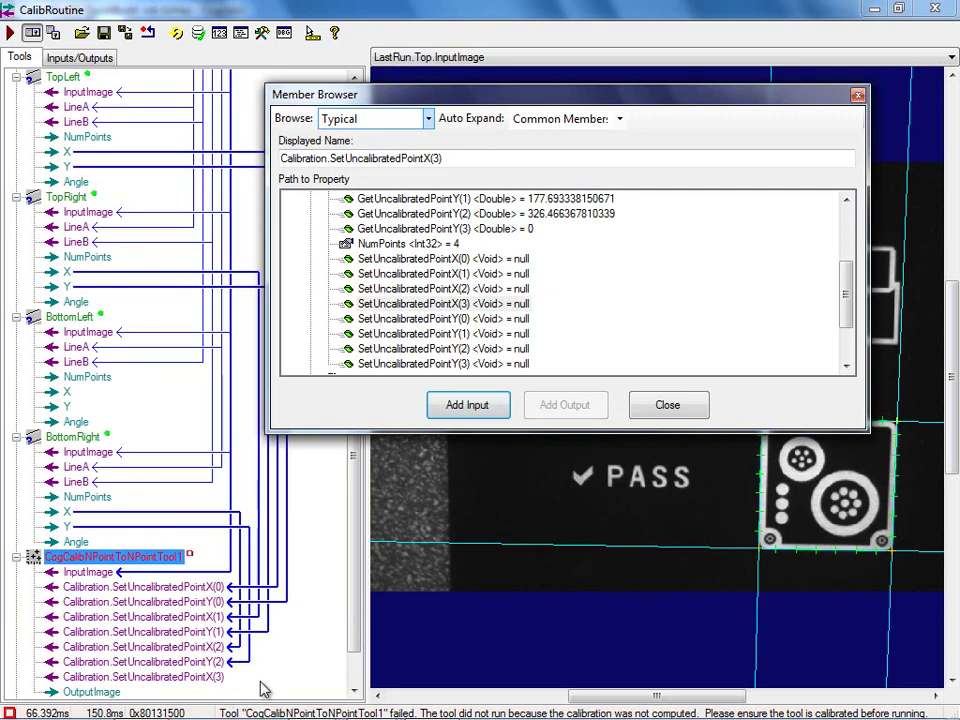
pyautogui.click(462, 365)
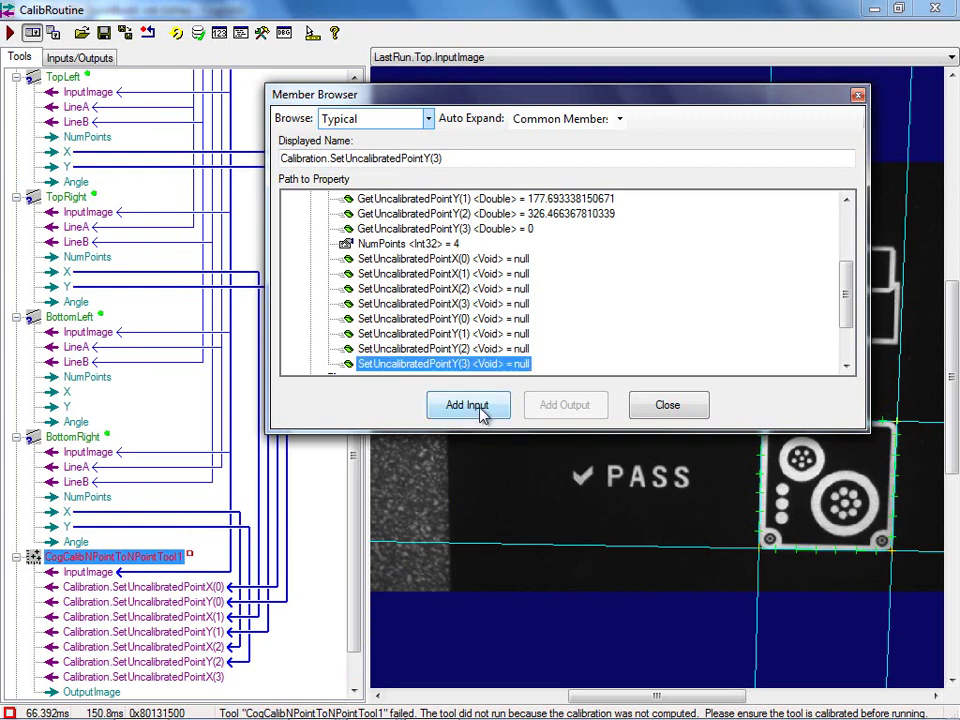
pyautogui.click(481, 407)
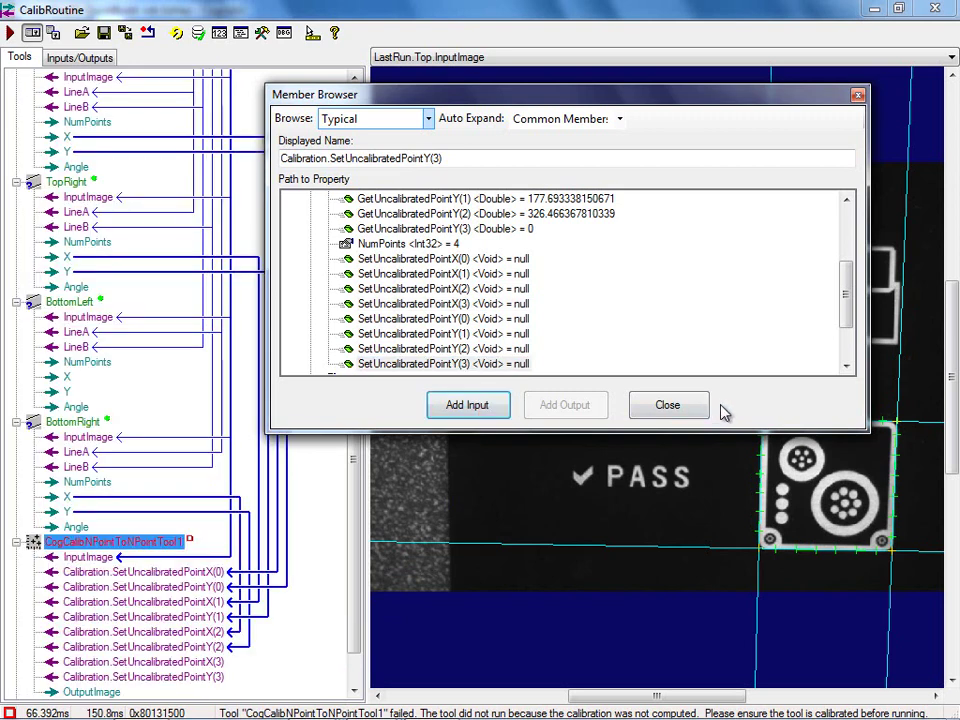
# Link BottomLeft.X and BottomLeft.Y to inputs X(3) and Y(3), then rerun the routine
pyautogui.click(856, 98)
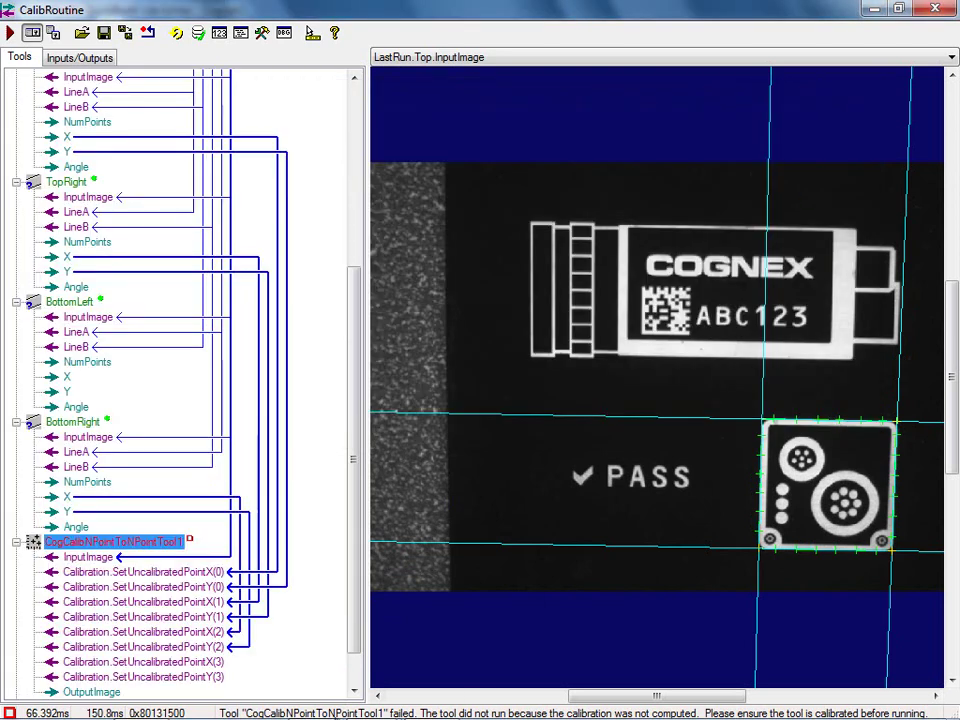
pyautogui.rightClick(186, 662)
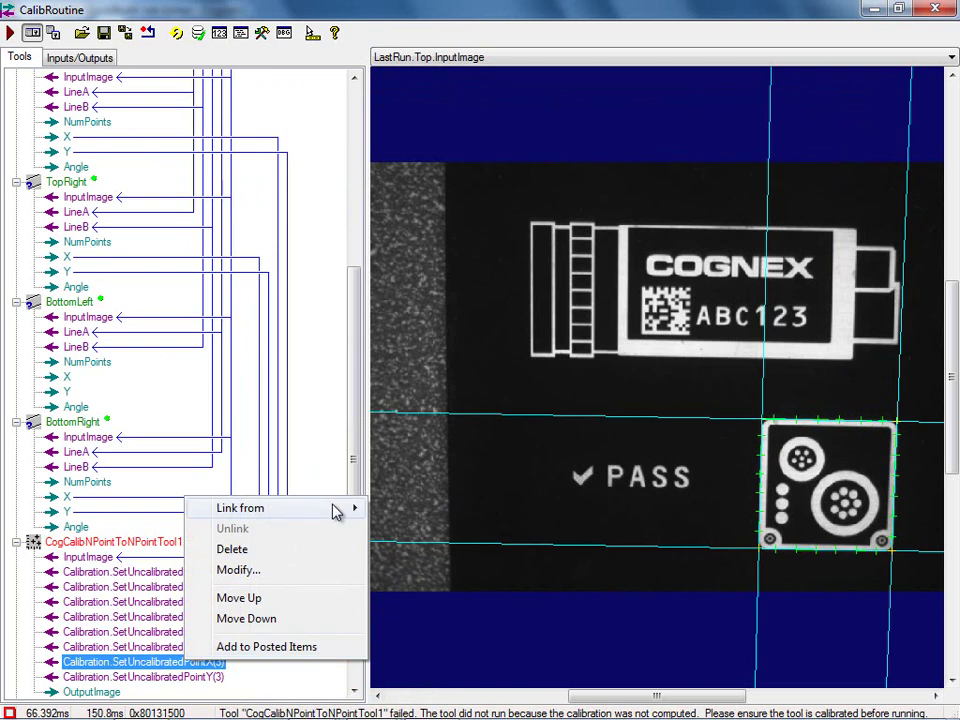
pyautogui.moveTo(336, 510)
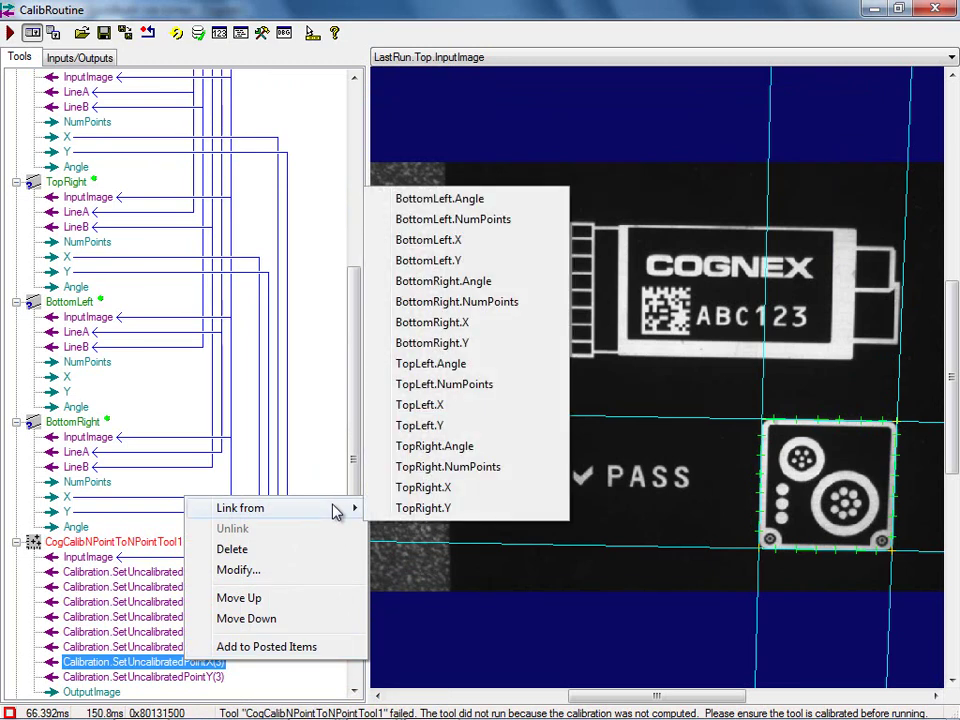
pyautogui.click(458, 242)
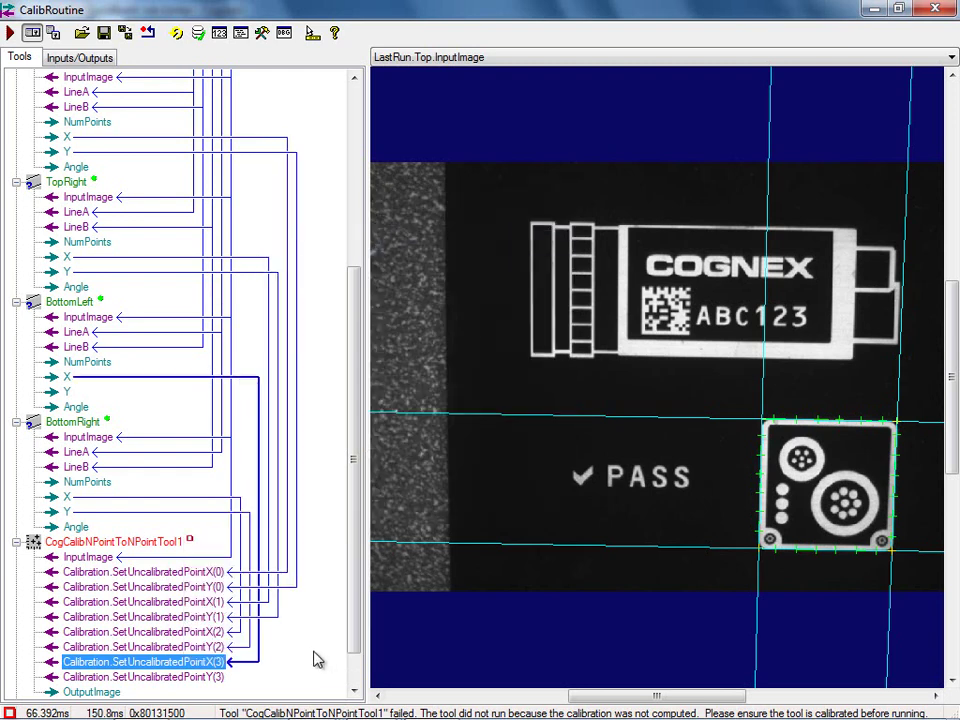
pyautogui.rightClick(232, 679)
pyautogui.moveTo(317, 531)
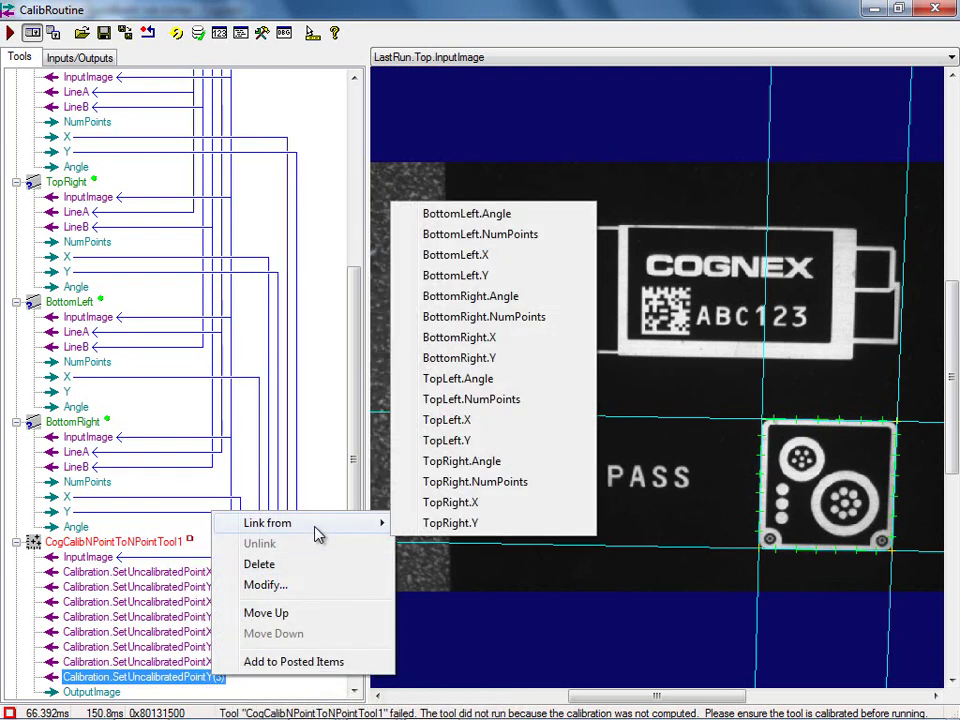
pyautogui.click(493, 275)
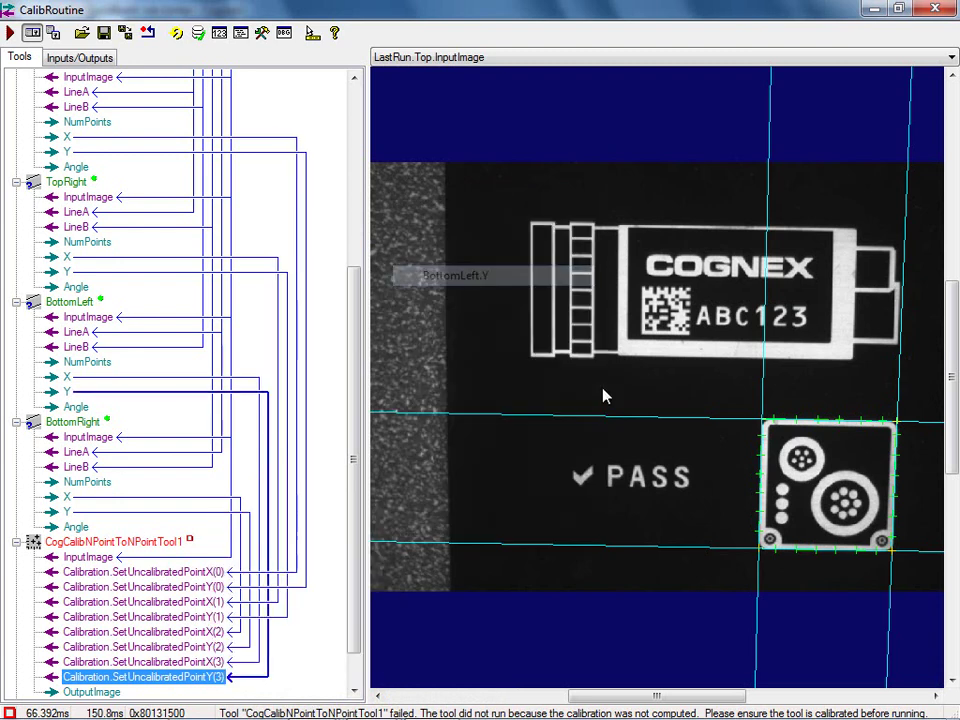
pyautogui.click(11, 34)
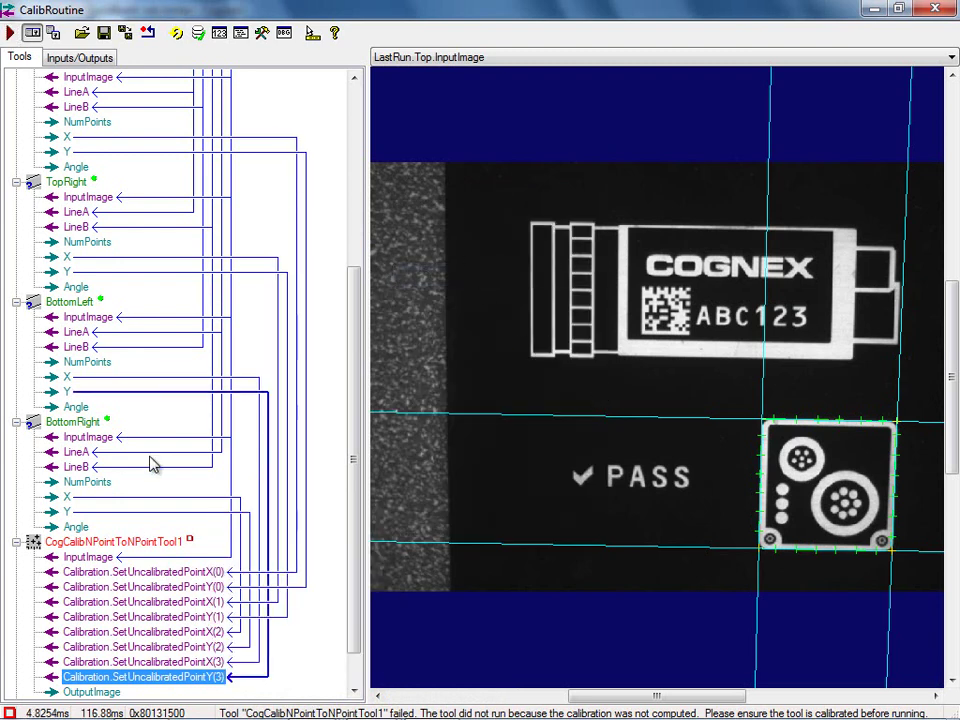
# Open the calibration tool full screen and set point 1's raw calibrated X to 30
pyautogui.doubleClick(116, 545)
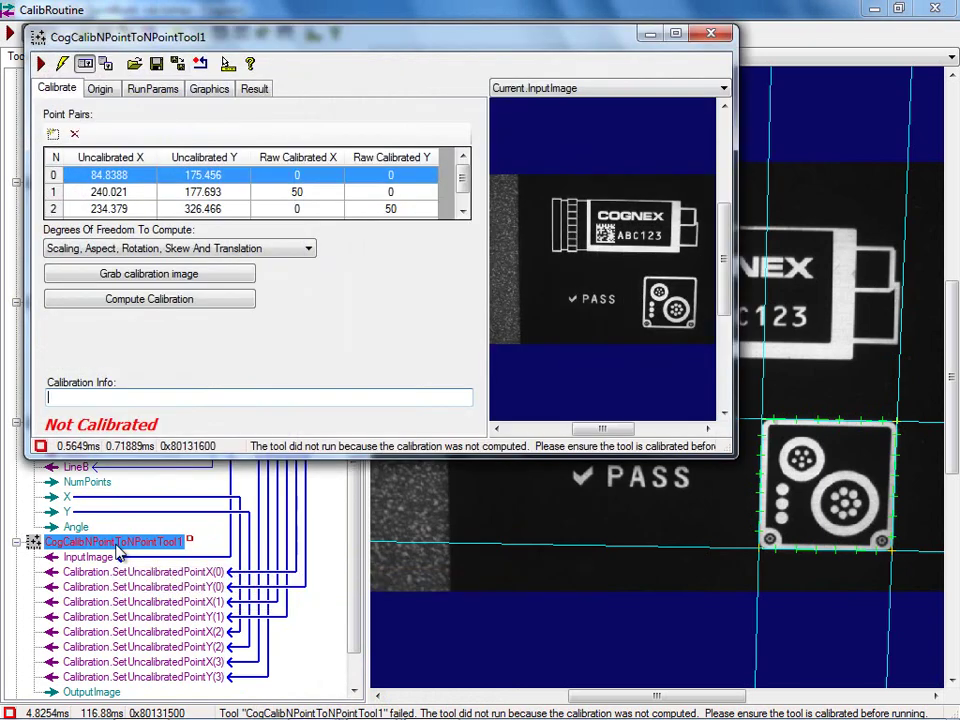
pyautogui.click(675, 34)
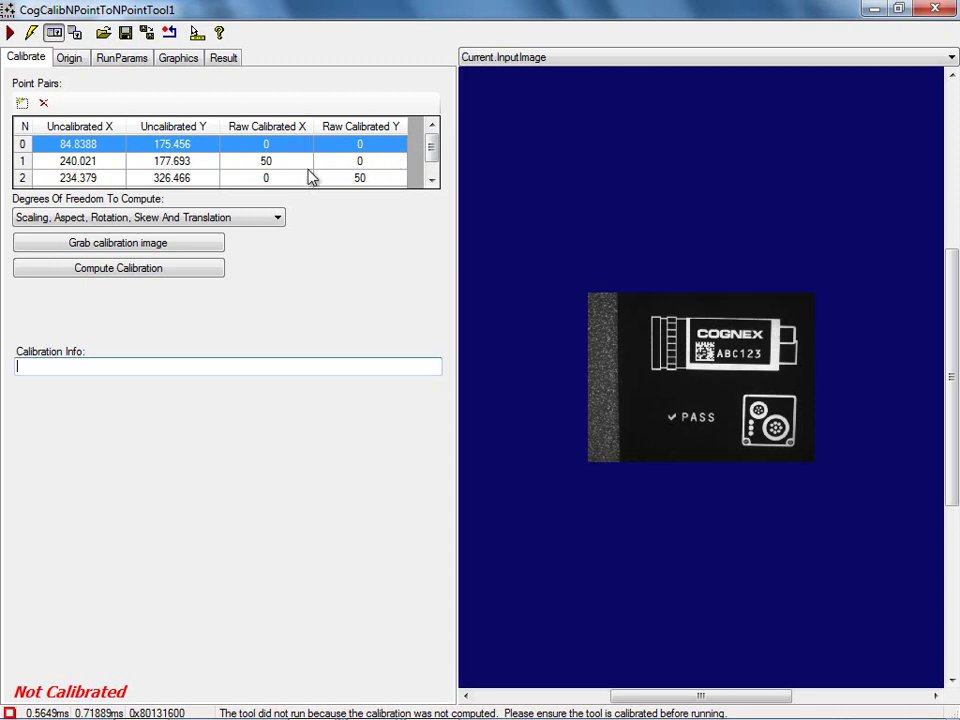
pyautogui.click(258, 161)
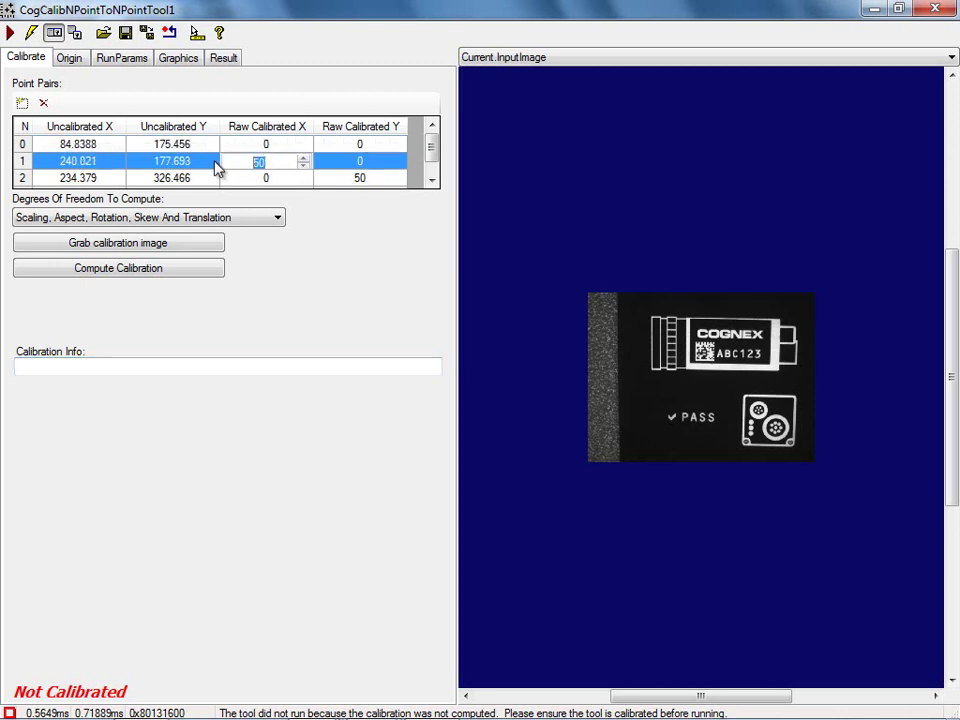
pyautogui.write('30')
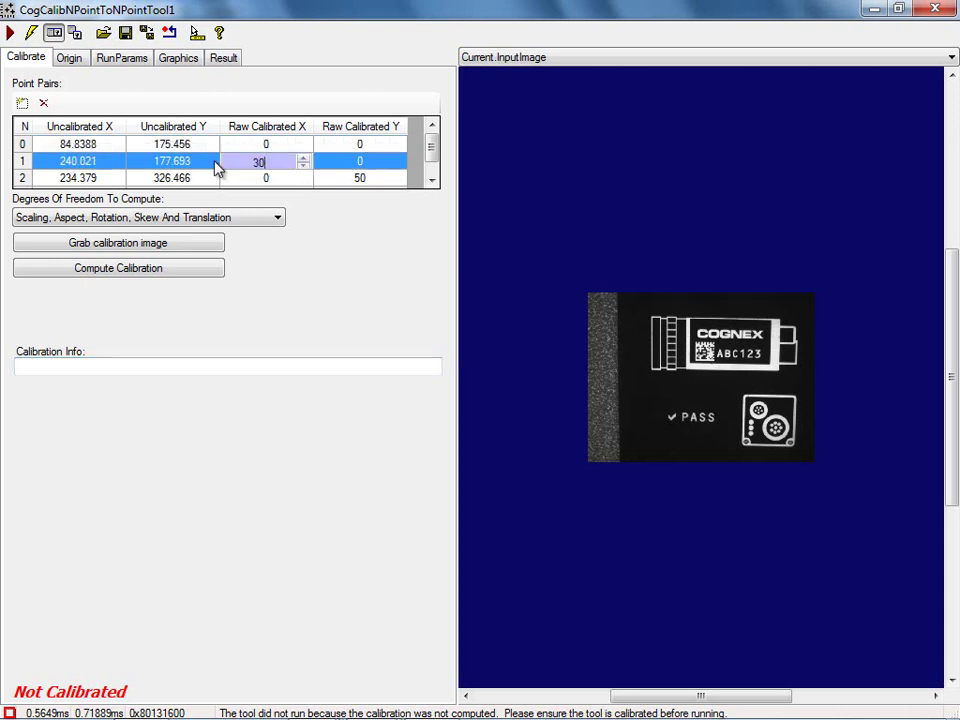
pyautogui.click(388, 161)
# Set point 2's raw calibrated coordinates to (30,30) and point 3's Y to 30
pyautogui.click(290, 178)
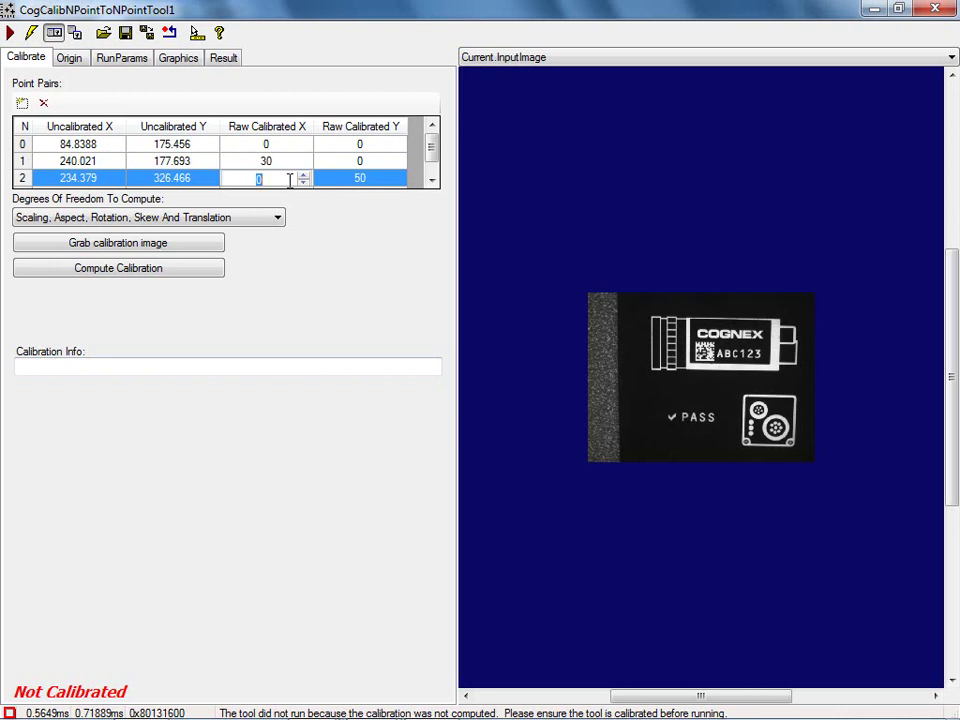
pyautogui.write('3')
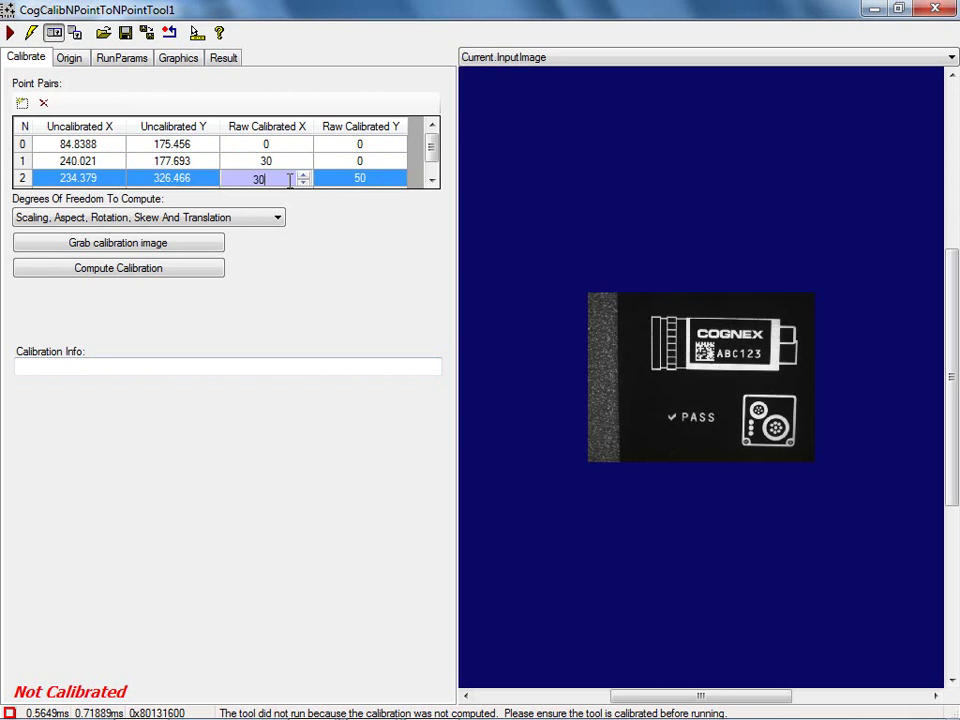
pyautogui.click(373, 180)
pyautogui.write('30')
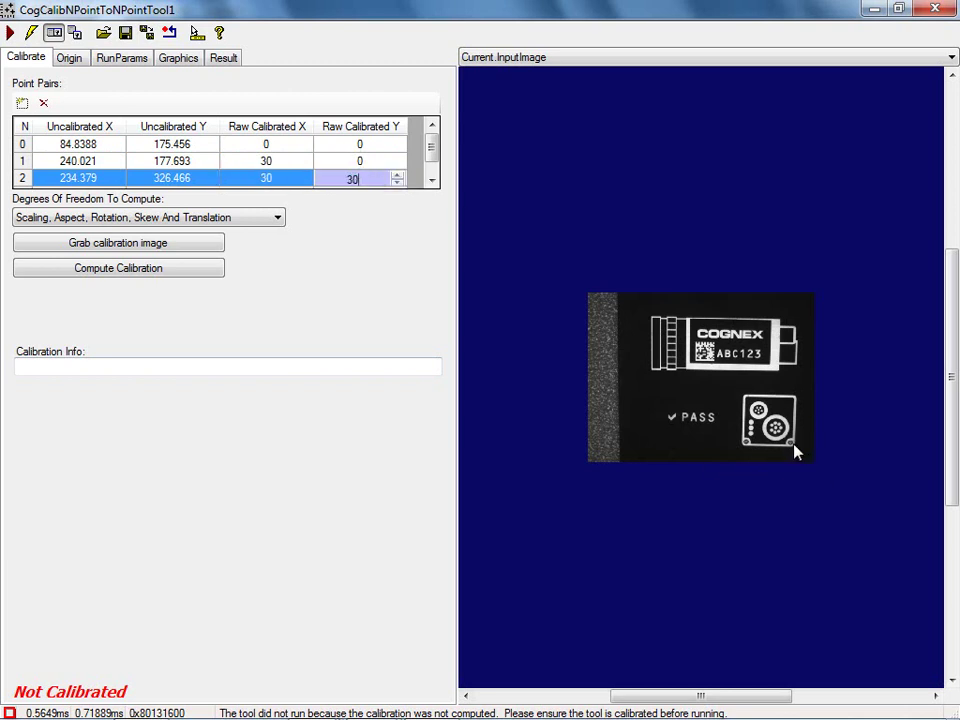
pyautogui.click(431, 182)
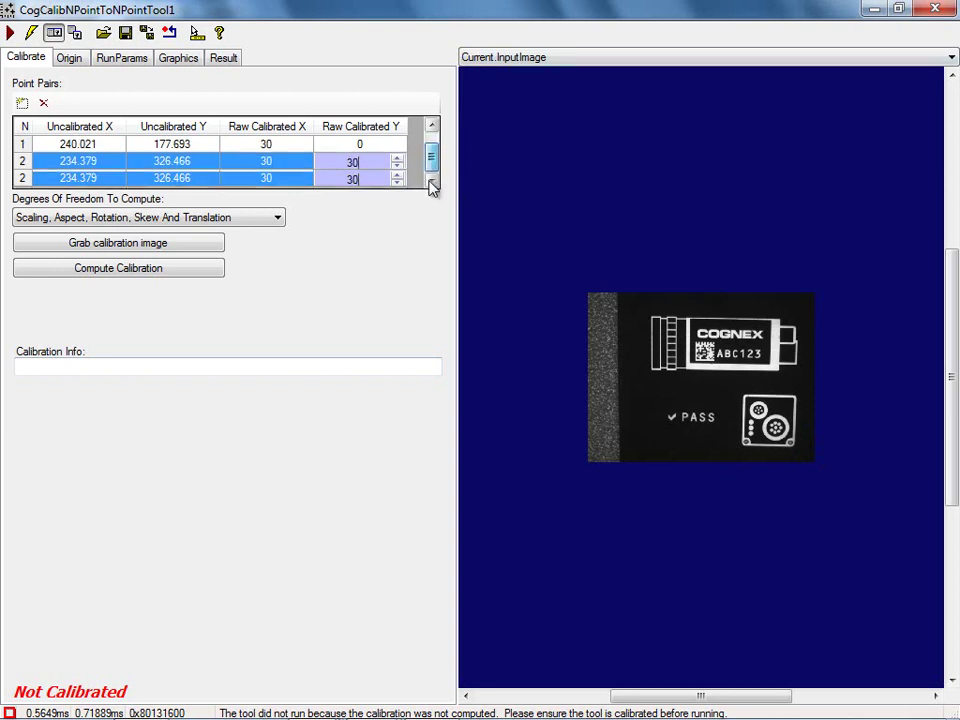
pyautogui.click(276, 178)
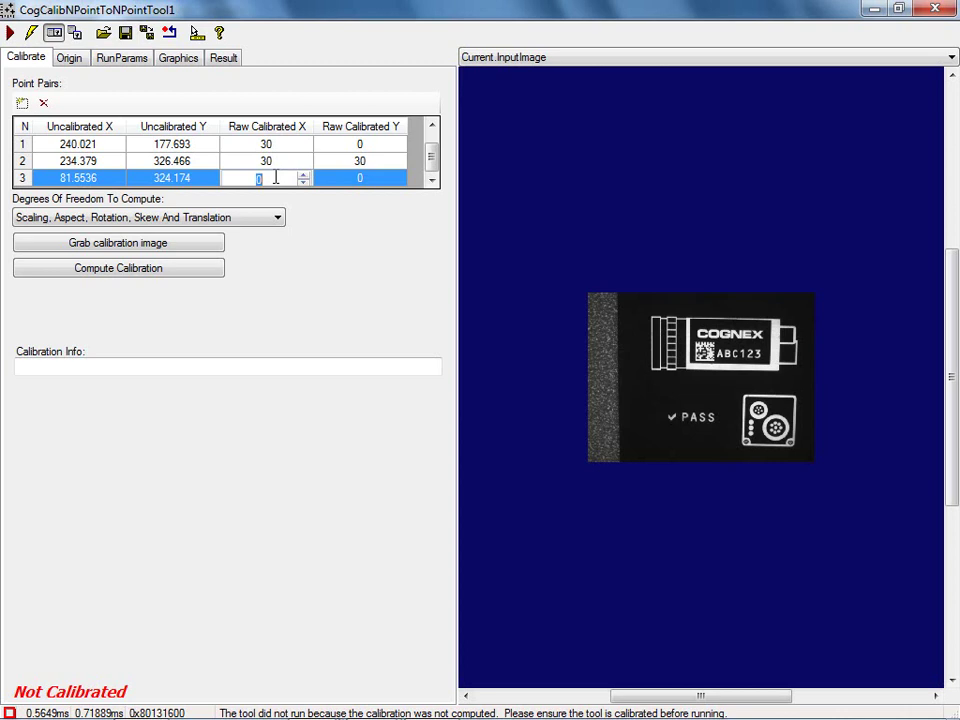
pyautogui.click(369, 178)
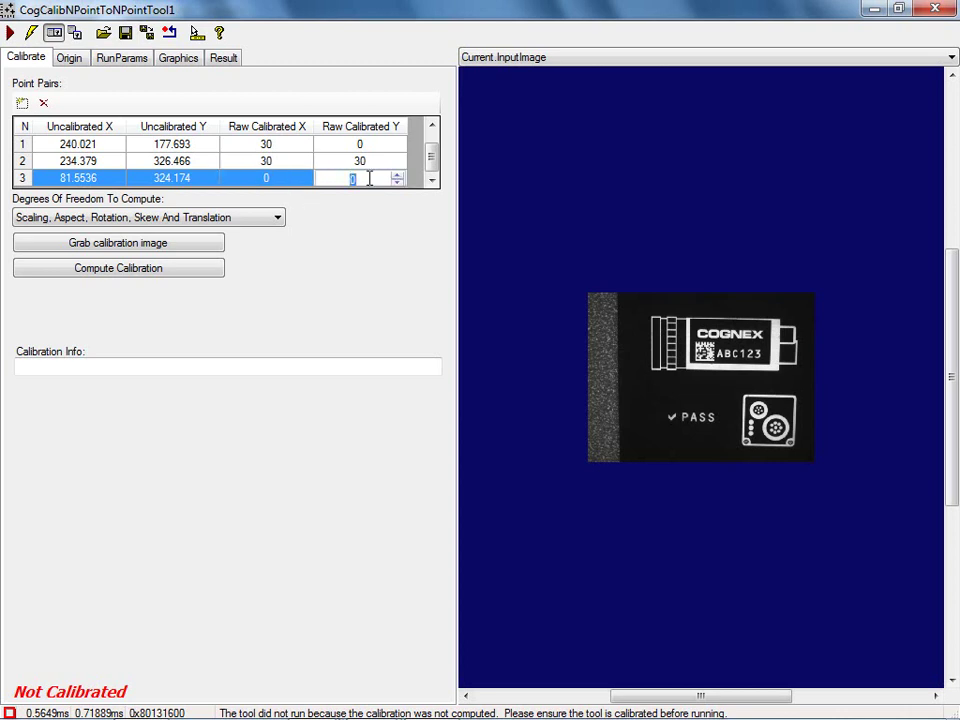
pyautogui.write('30')
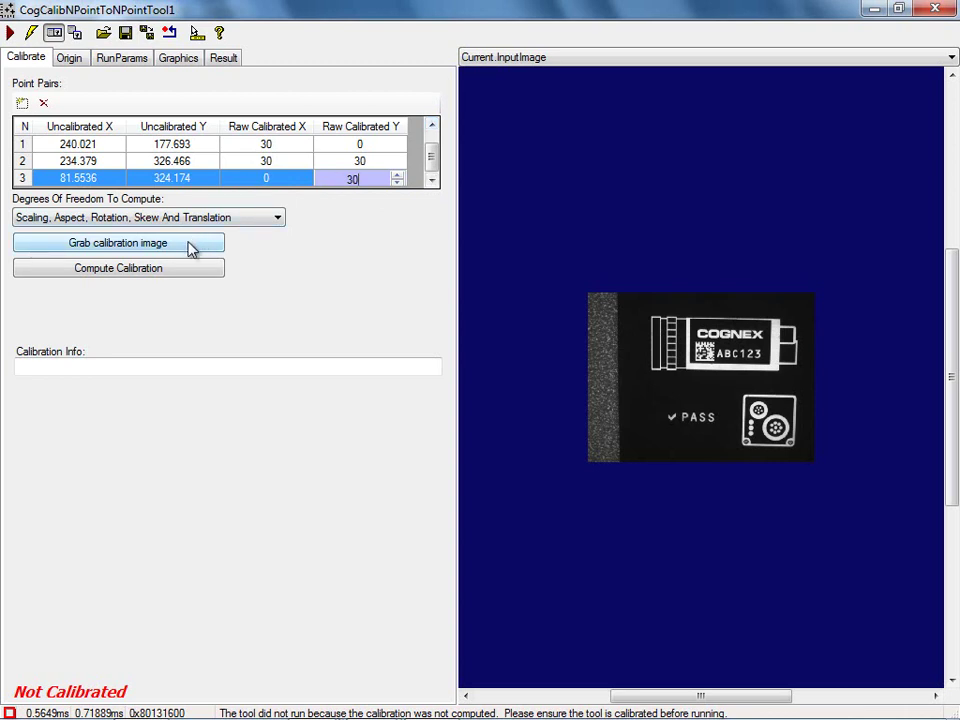
# Review the Degrees of Freedom and Origin settings, then display LastRun.OutputImage
pyautogui.click(613, 58)
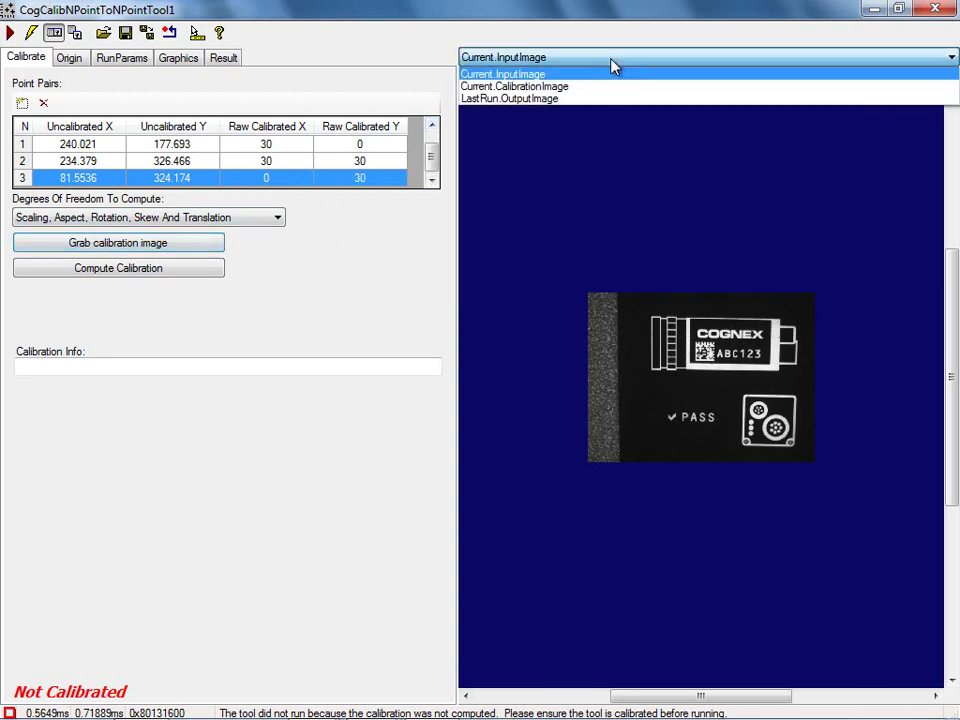
pyautogui.click(592, 88)
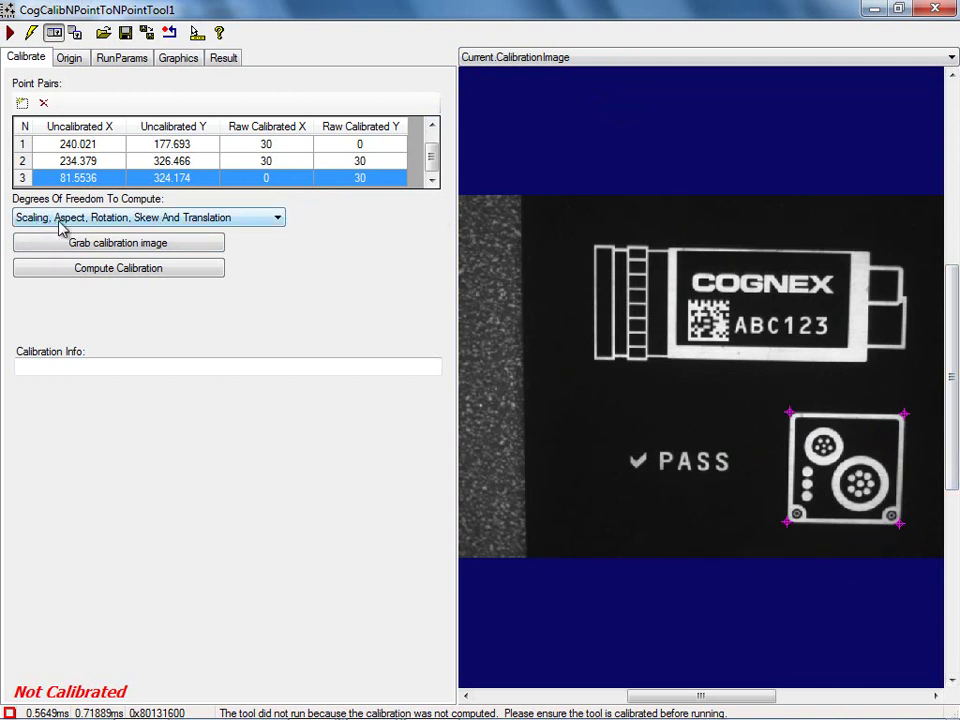
pyautogui.click(268, 222)
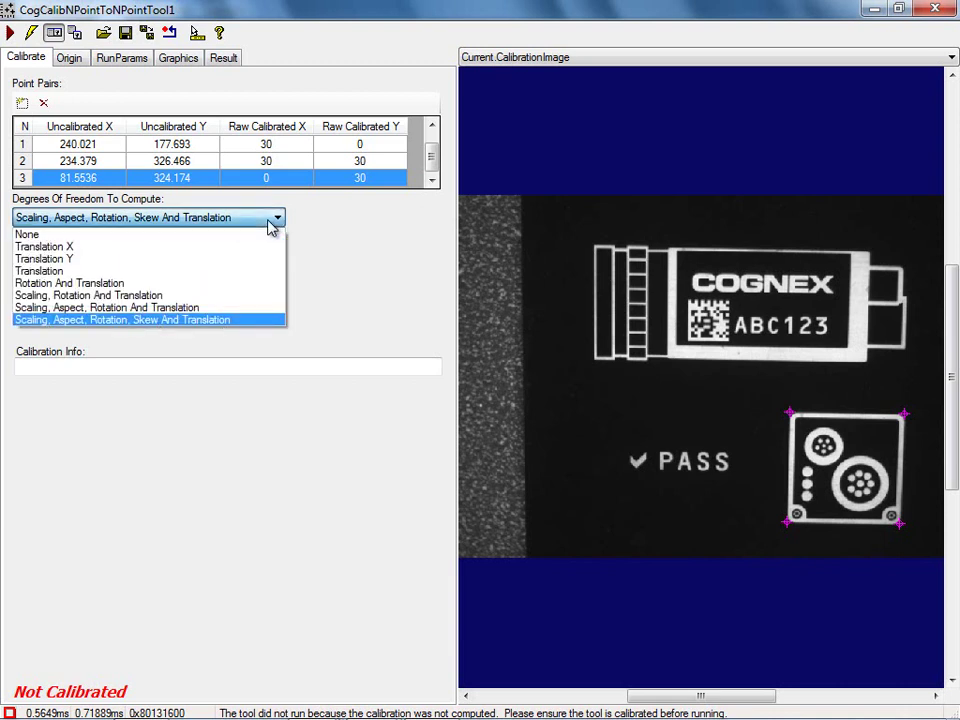
pyautogui.click(276, 219)
pyautogui.click(76, 60)
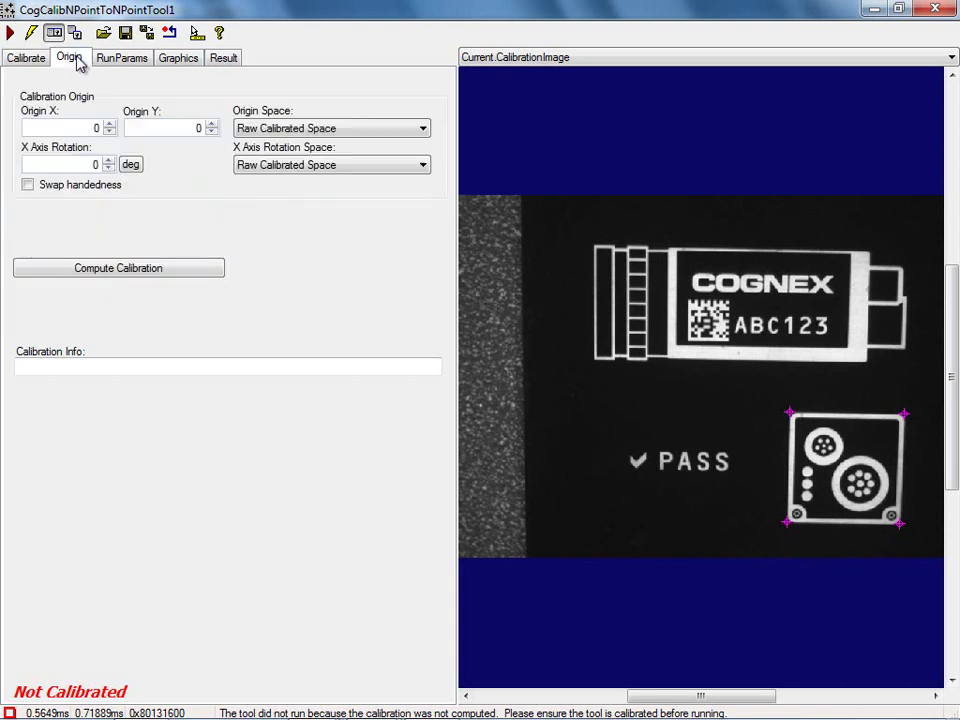
pyautogui.click(545, 58)
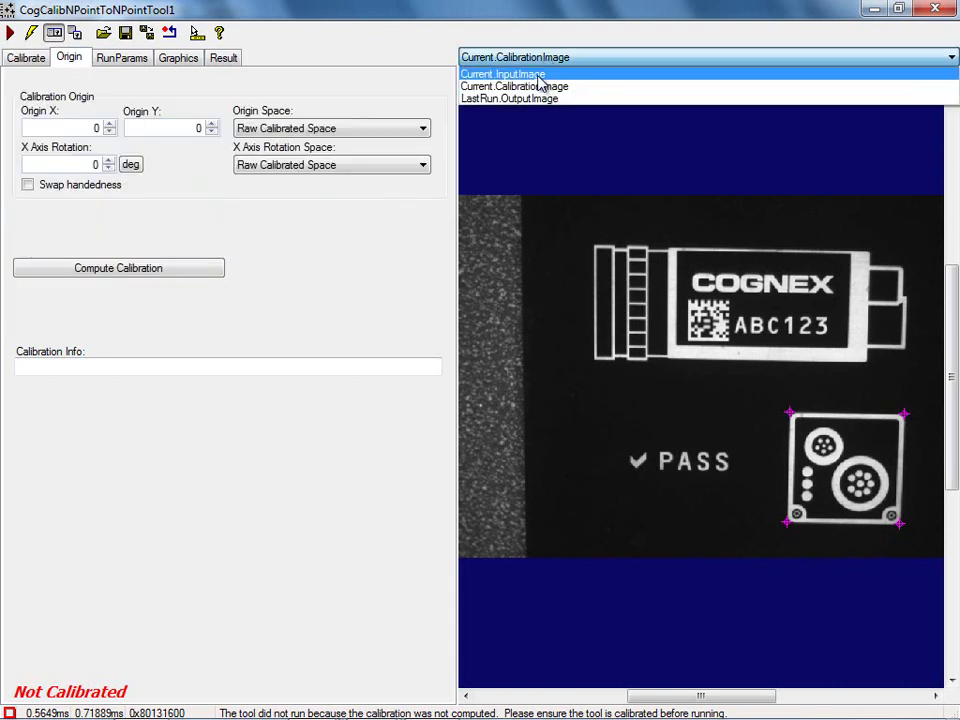
pyautogui.click(538, 73)
pyautogui.click(540, 57)
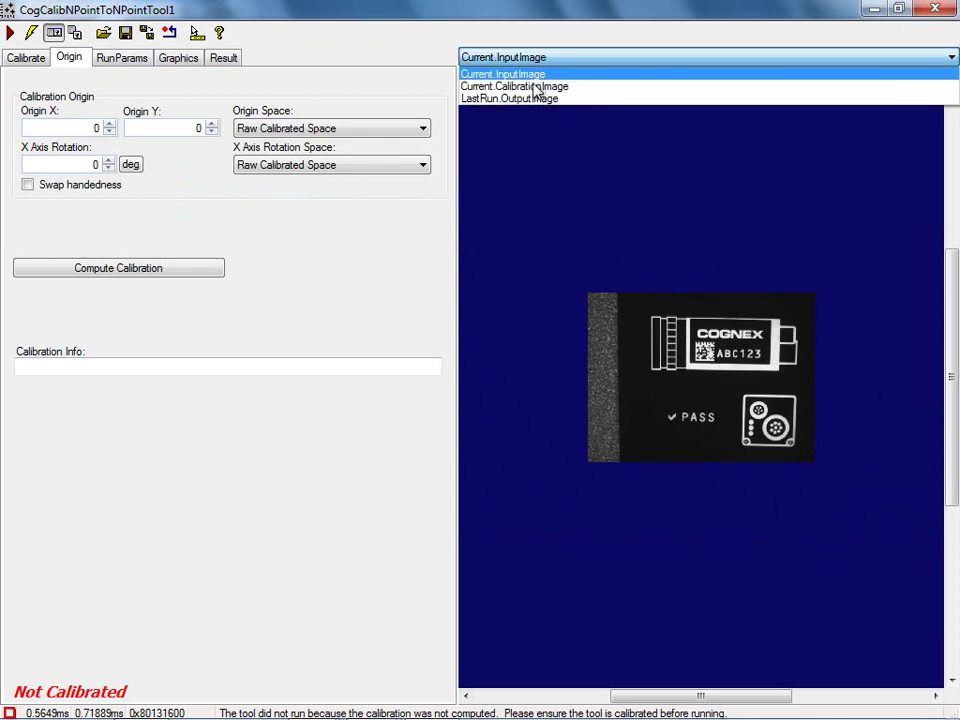
pyautogui.click(536, 100)
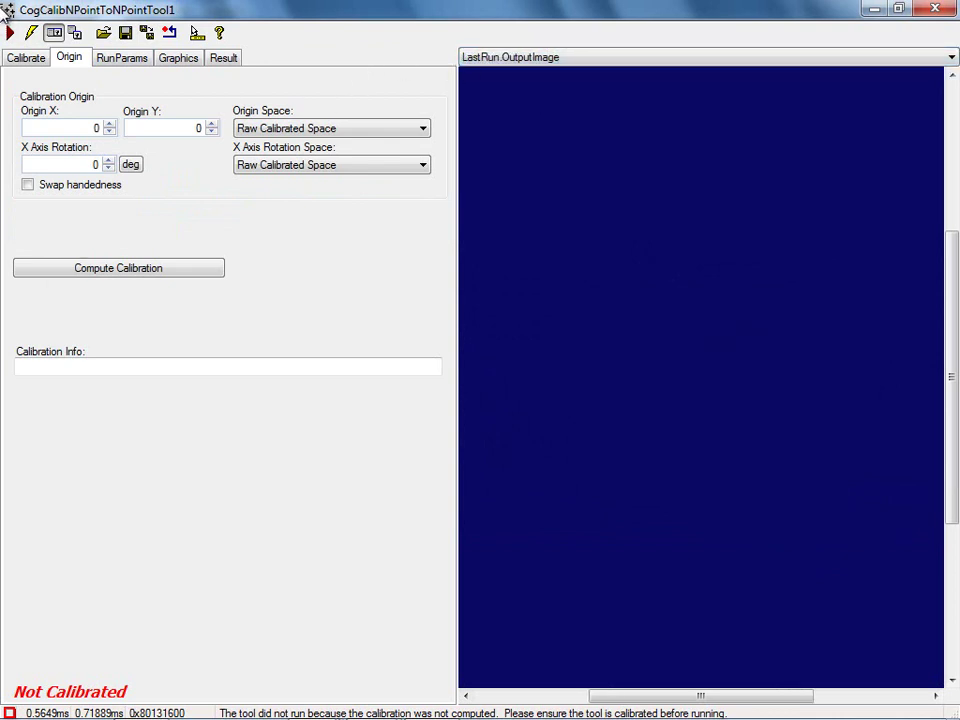
# Compute the calibration from the point pairs and run the tool
pyautogui.click(10, 32)
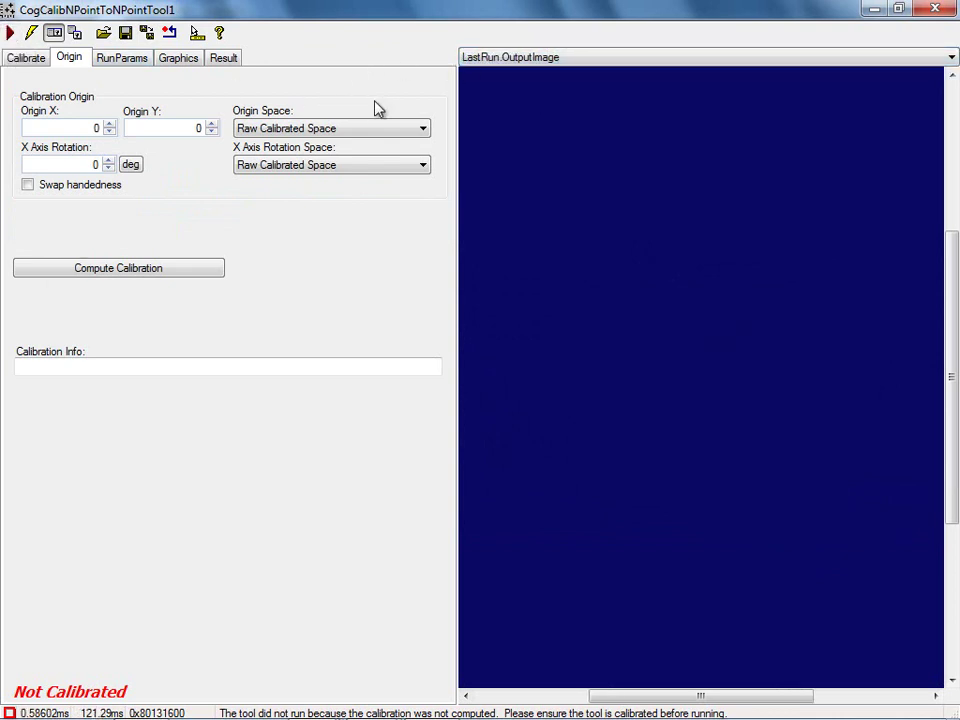
pyautogui.click(150, 275)
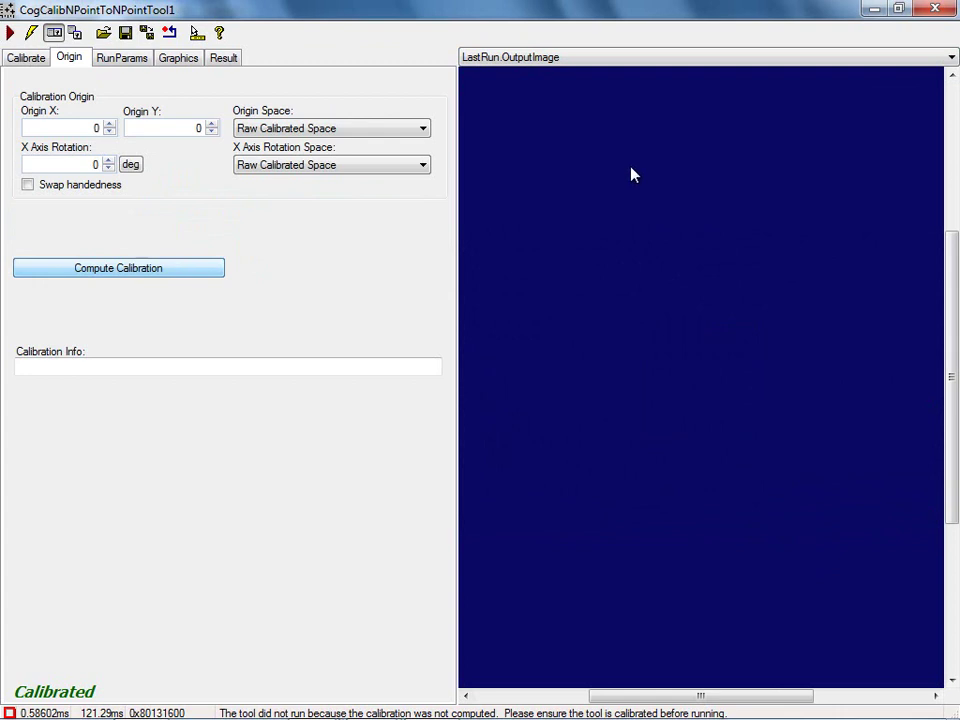
pyautogui.click(10, 33)
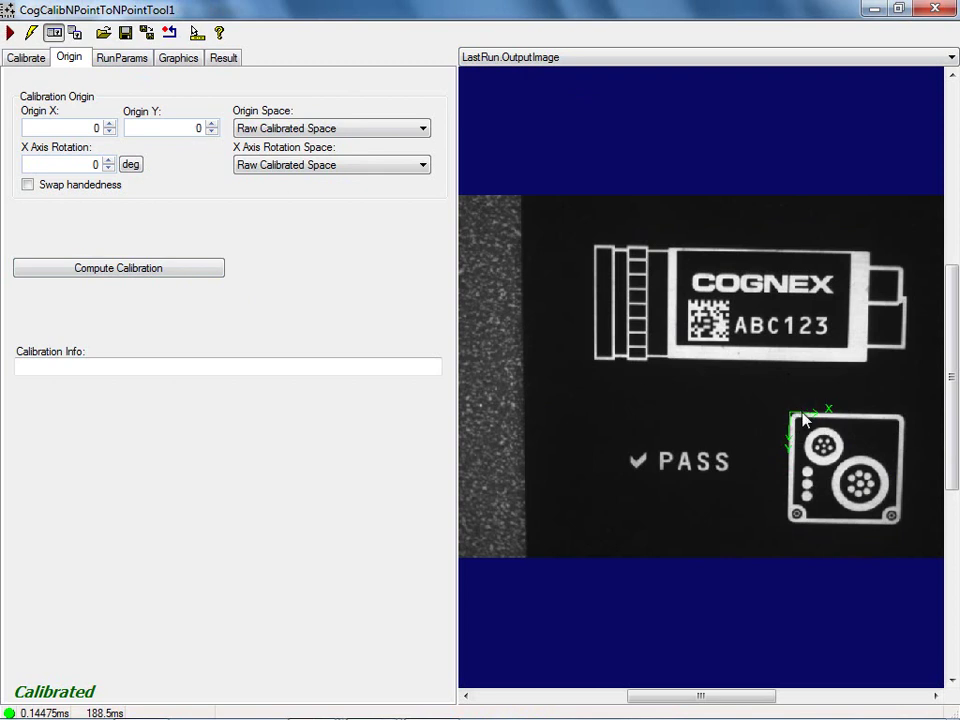
# Check the space-to-output setting and turn on Show Raw Calibrated Axes
pyautogui.click(141, 60)
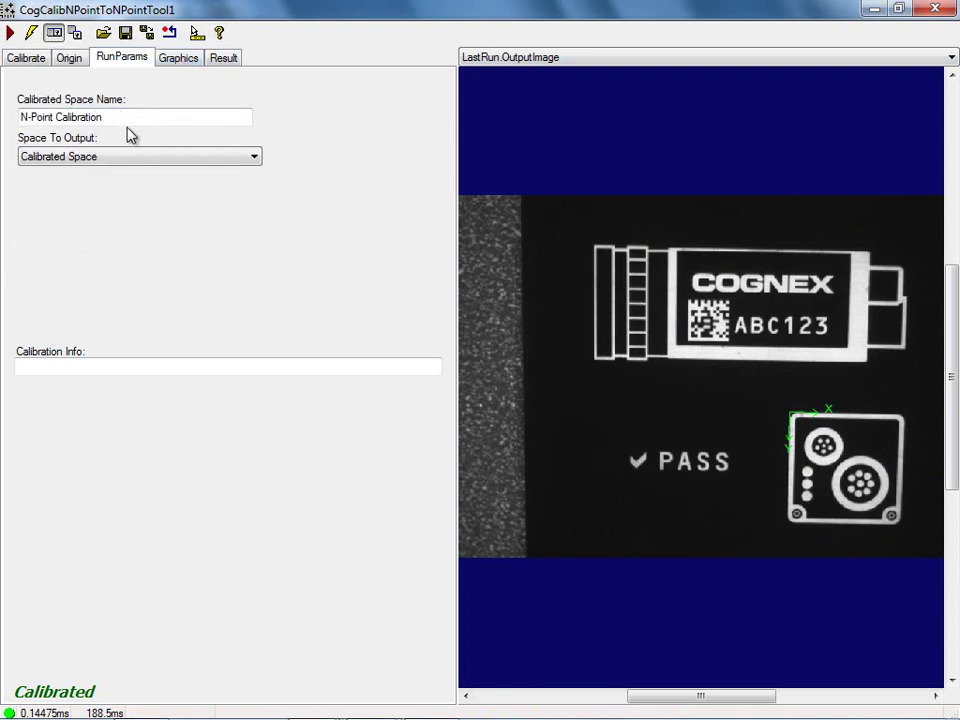
pyautogui.click(62, 158)
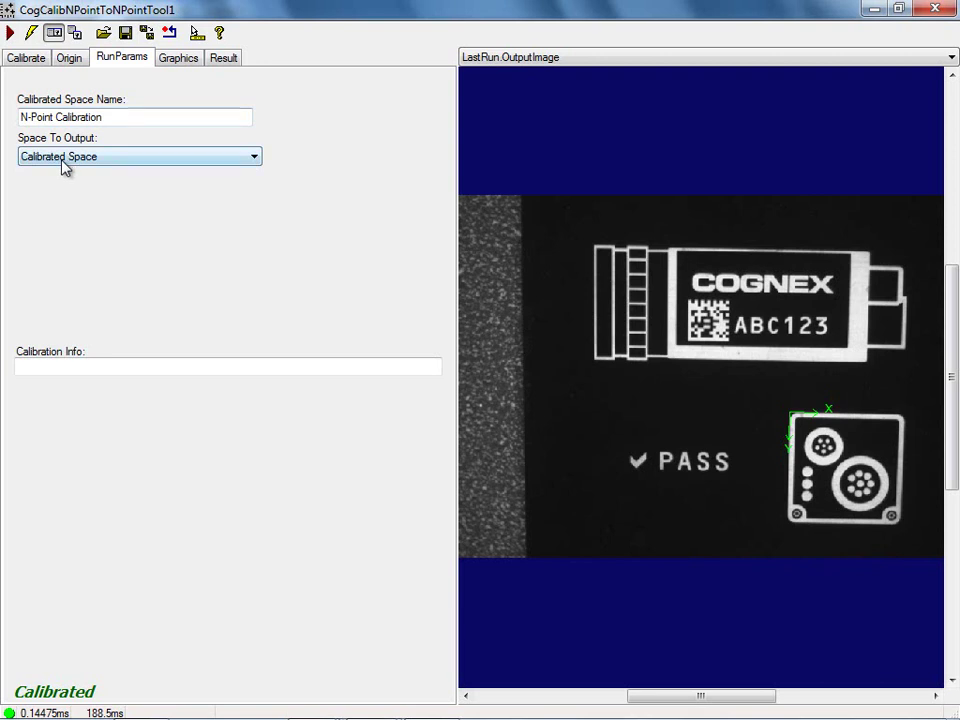
pyautogui.click(177, 60)
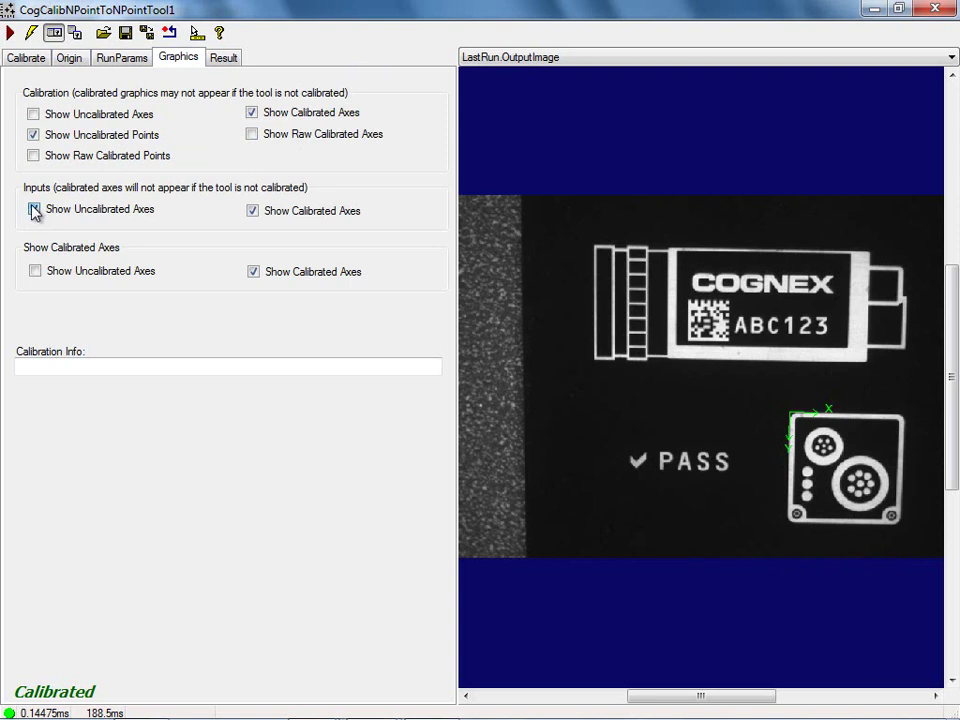
pyautogui.click(252, 135)
# Rerun the calibration, review the transform result (RMS error 0.589384), and close the editor
pyautogui.click(10, 35)
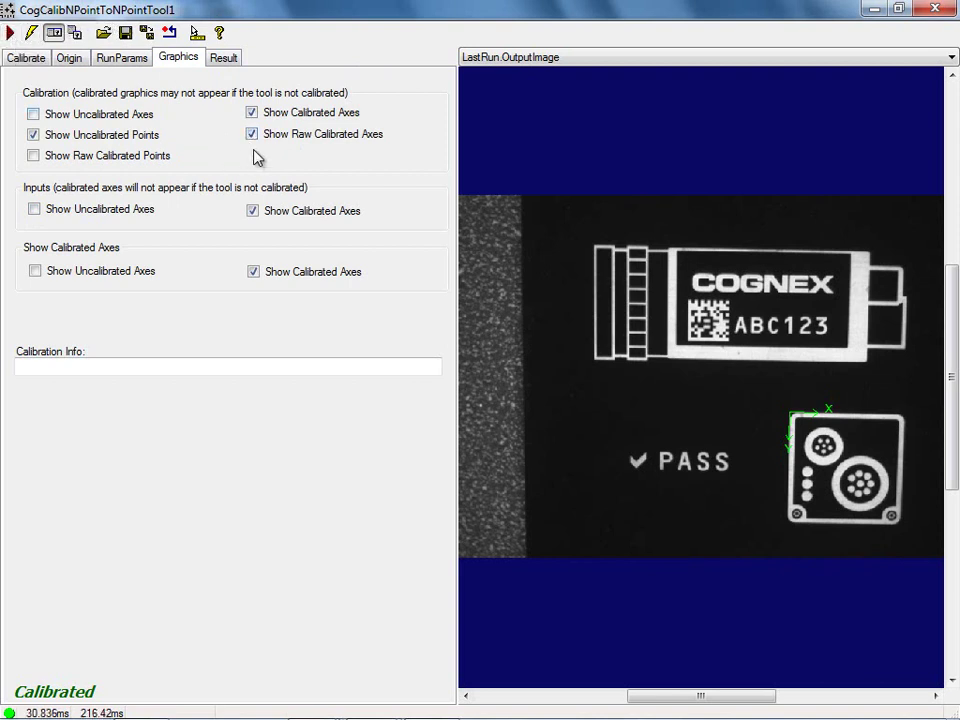
pyautogui.click(252, 134)
pyautogui.click(233, 58)
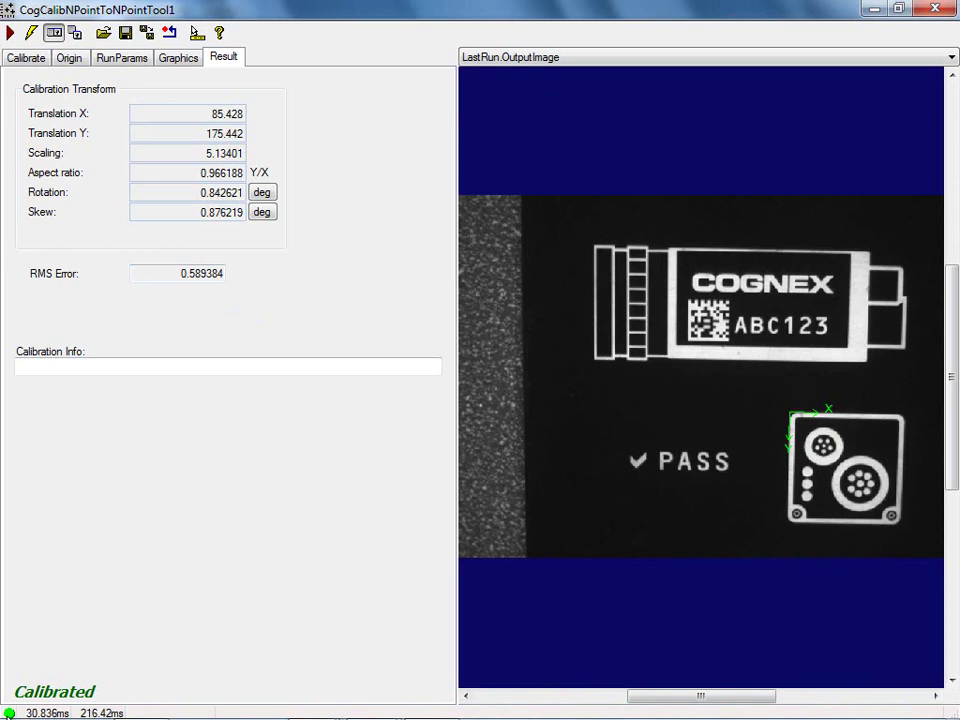
pyautogui.click(940, 10)
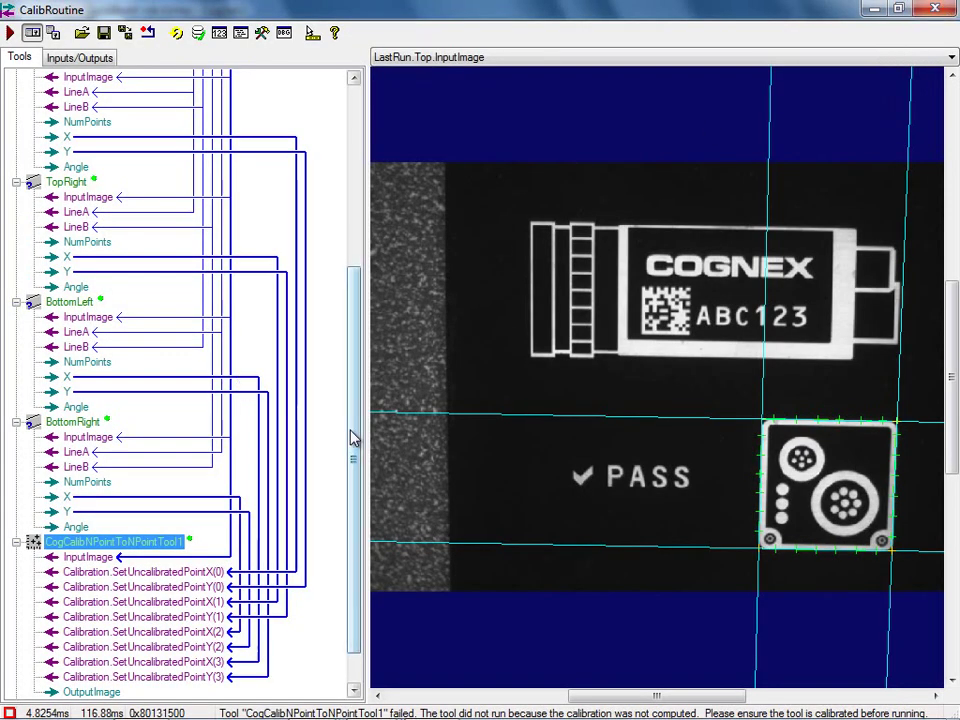
# Restore CalibRoutine's window and run it, getting a calibration-not-computed failure
pyautogui.moveTo(82, 432)
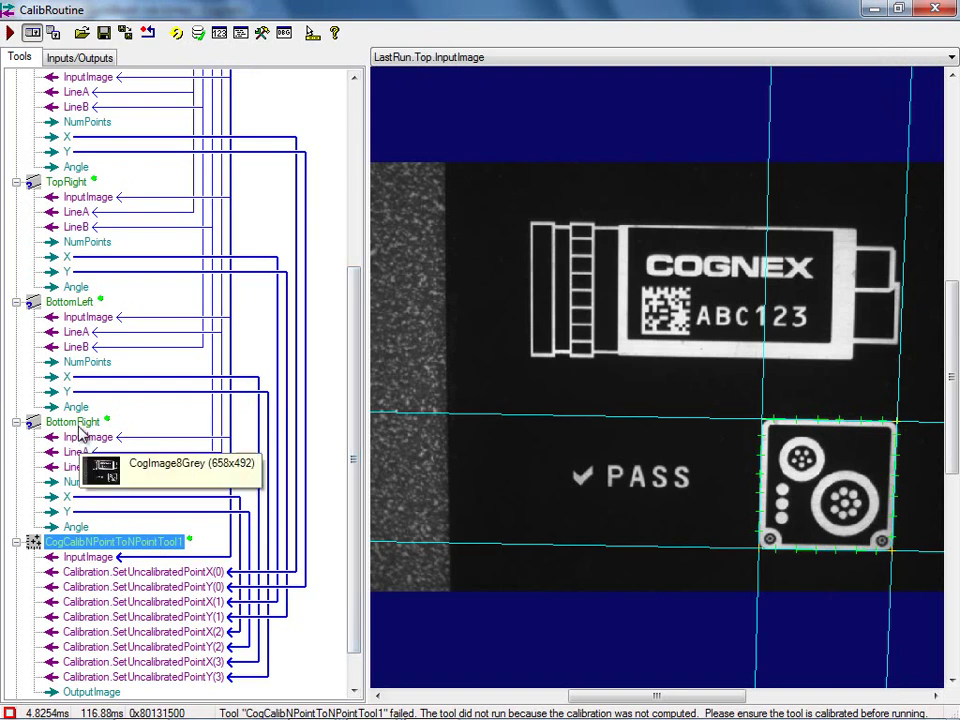
pyautogui.moveTo(114, 555)
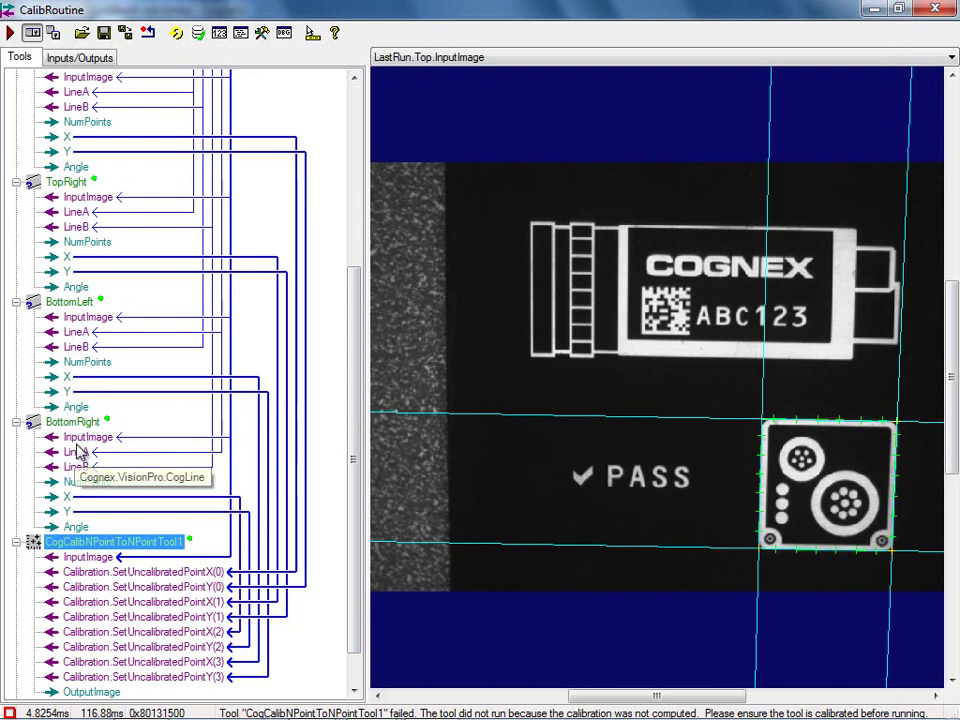
pyautogui.click(896, 9)
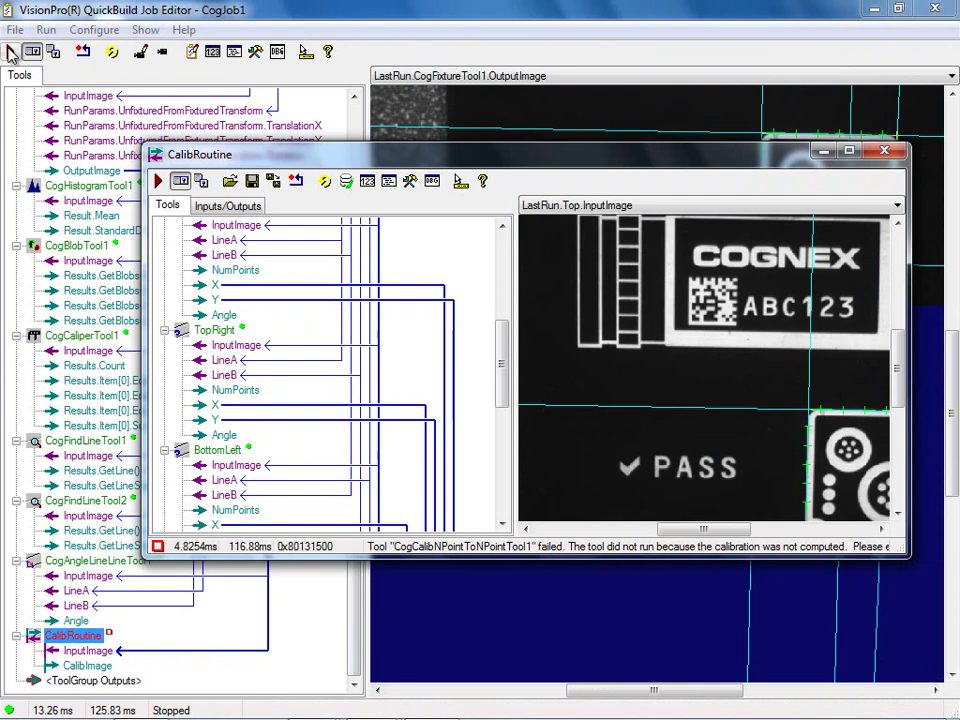
pyautogui.moveTo(499, 356); pyautogui.dragTo(497, 437)
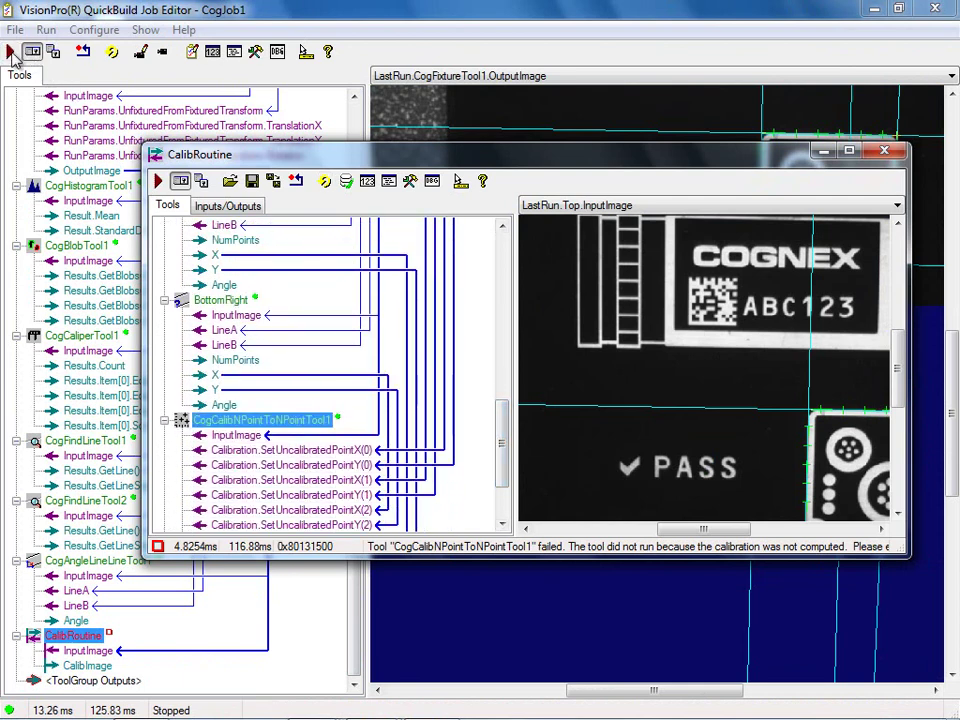
pyautogui.click(10, 51)
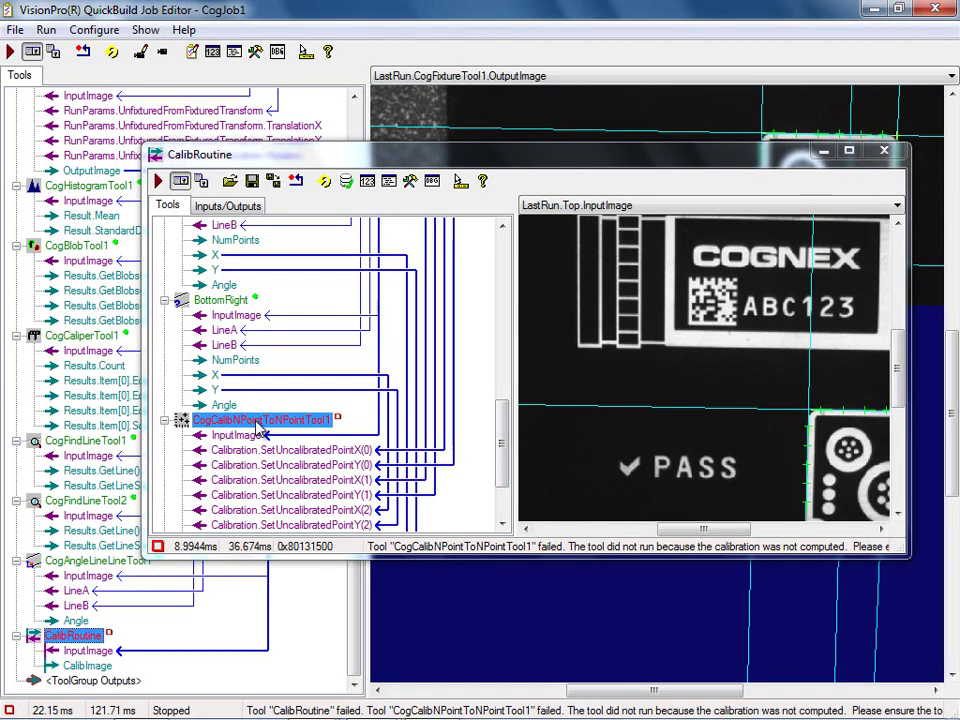
# Recompute CogCalibNPointToNPointTool1's calibration, run it successfully, and close its editor
pyautogui.doubleClick(258, 424)
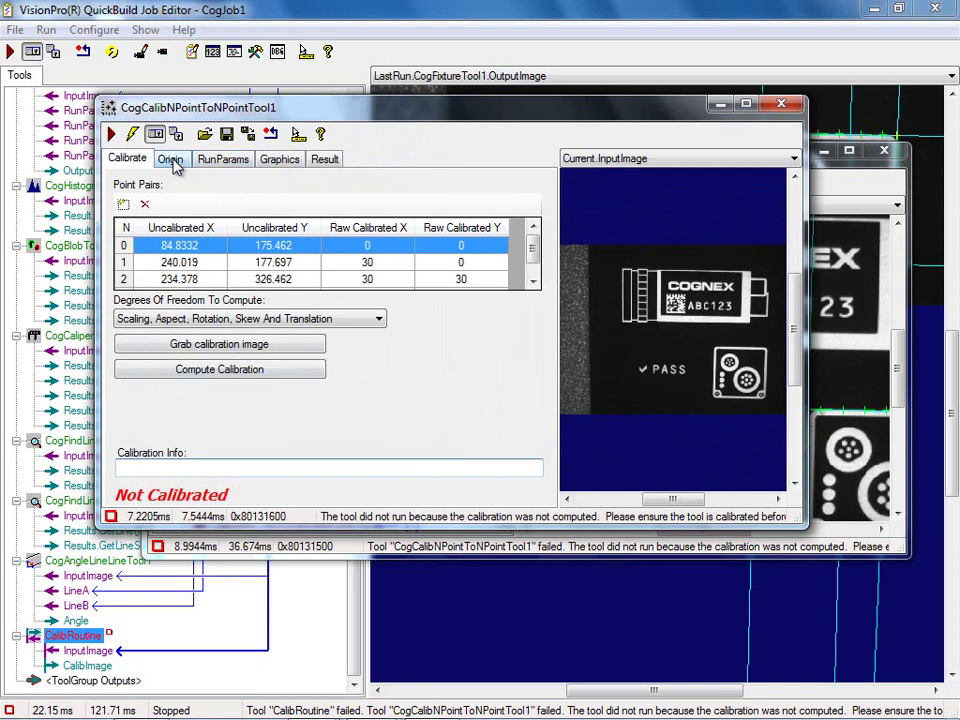
pyautogui.click(222, 372)
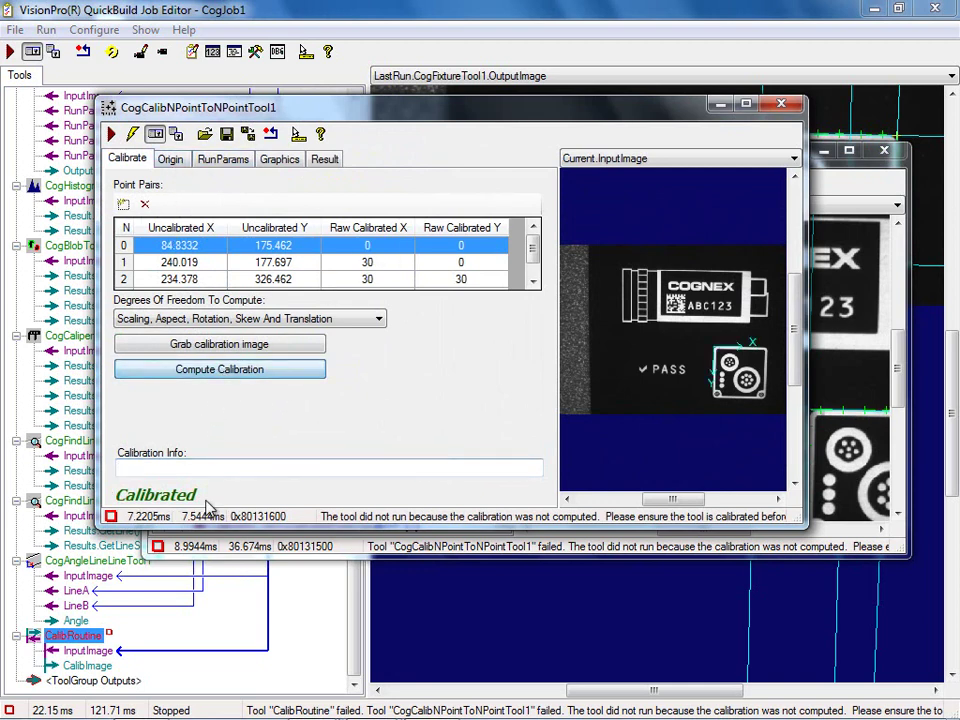
pyautogui.click(111, 133)
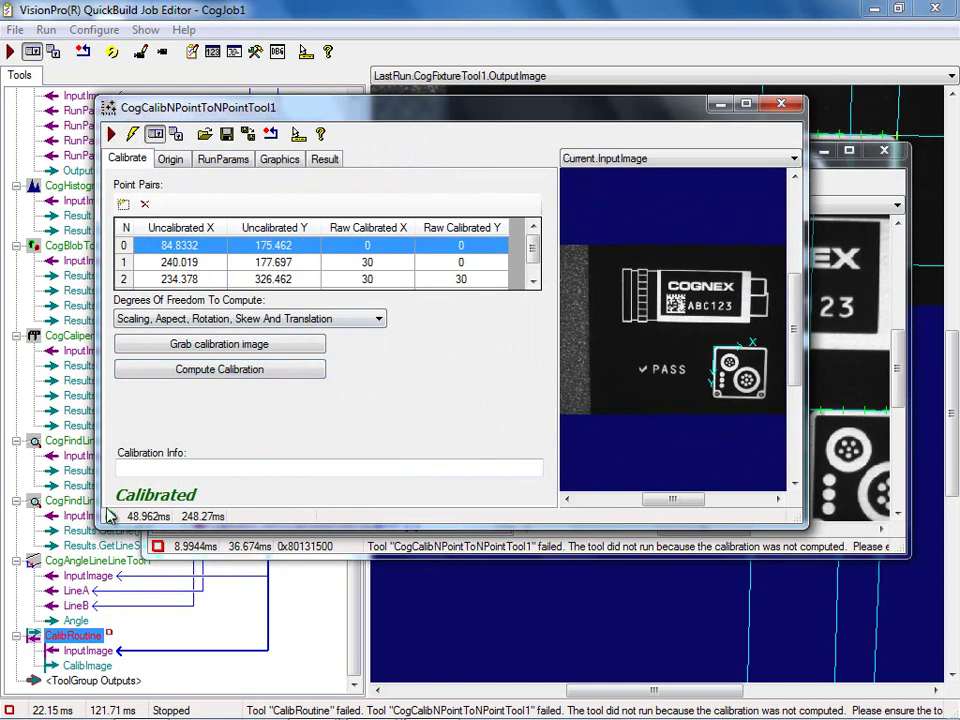
pyautogui.click(781, 105)
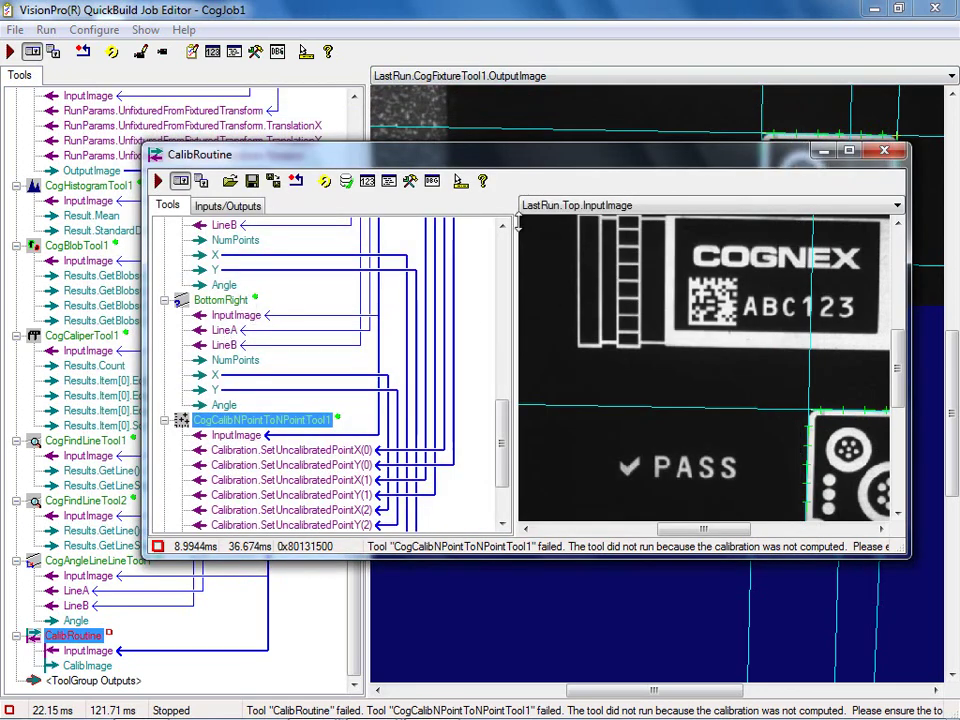
# Maximize CalibRoutine and uncheck Enabled for BottomRight, BottomLeft, TopRight and TopLeft
pyautogui.click(852, 151)
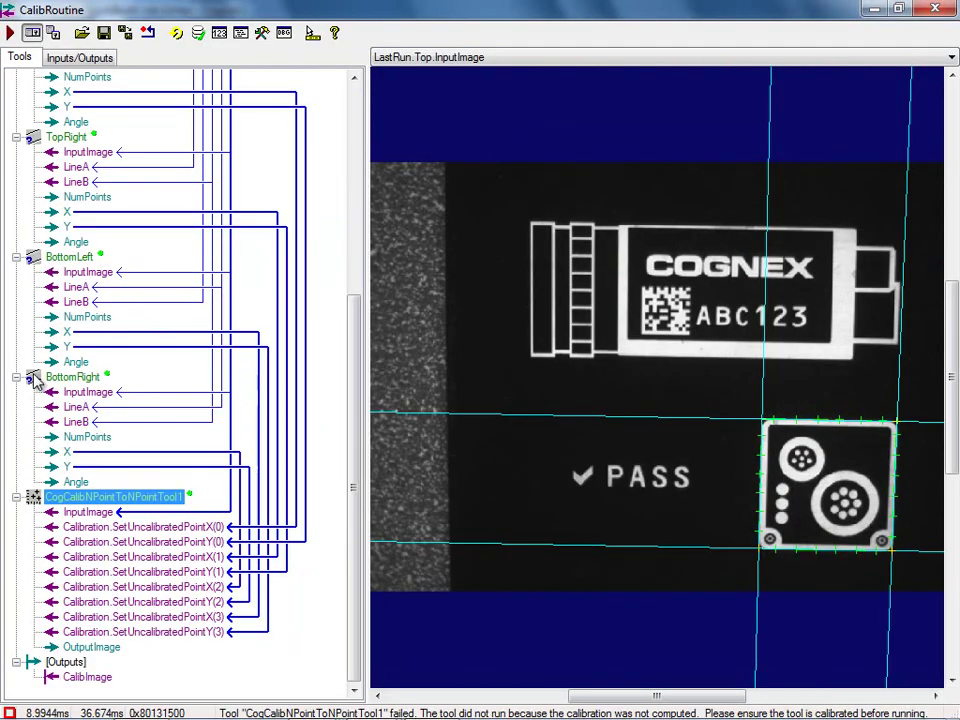
pyautogui.rightClick(84, 378)
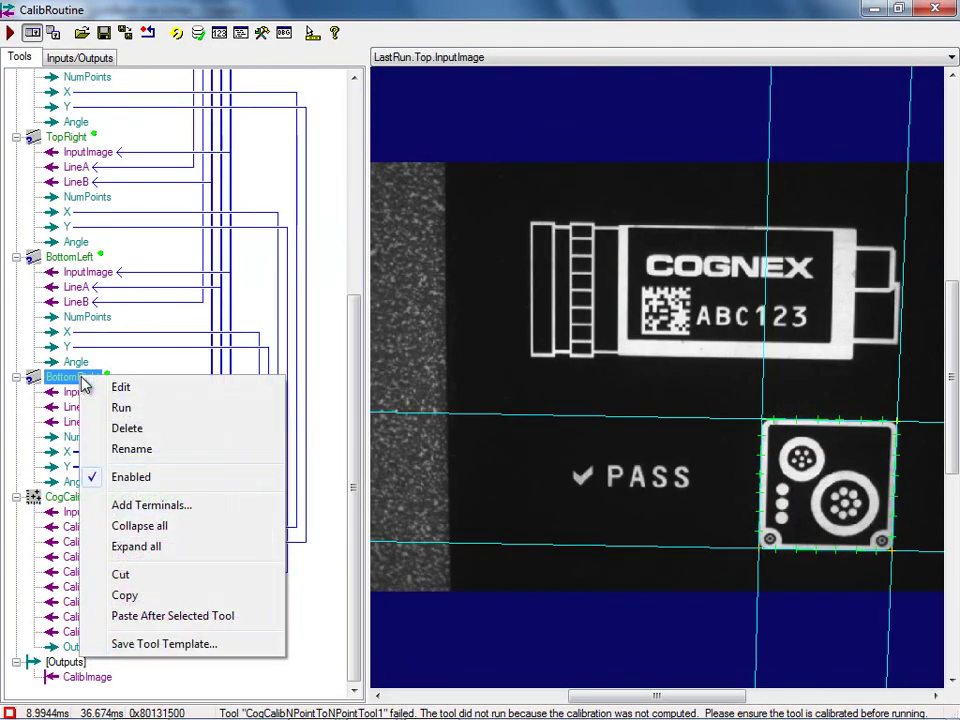
pyautogui.click(150, 480)
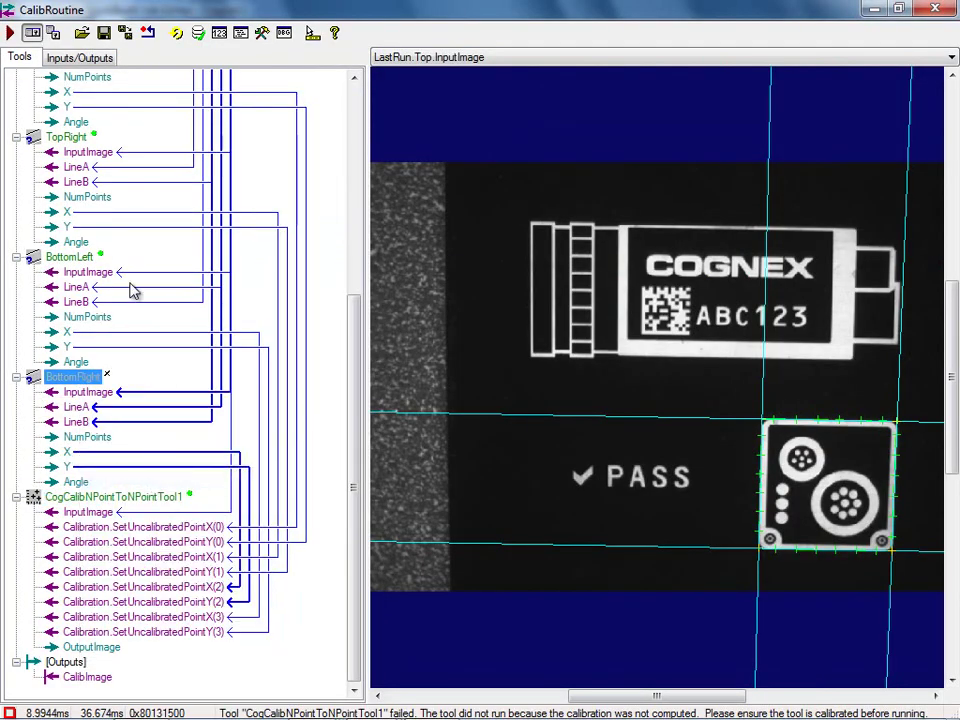
pyautogui.rightClick(62, 257)
pyautogui.click(143, 363)
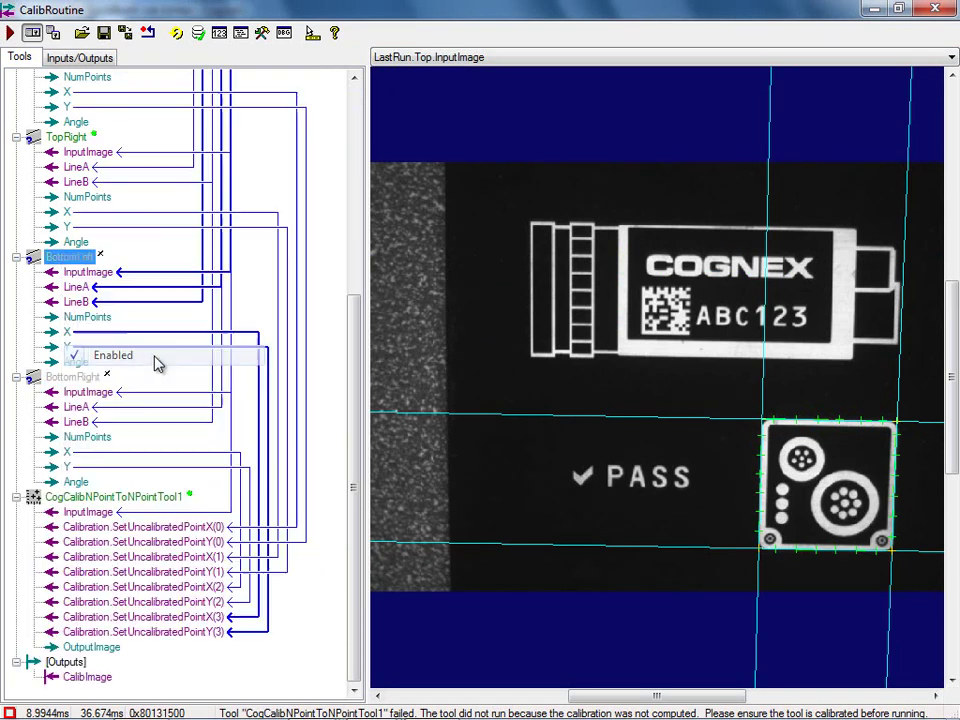
pyautogui.moveTo(354, 326); pyautogui.dragTo(351, 218)
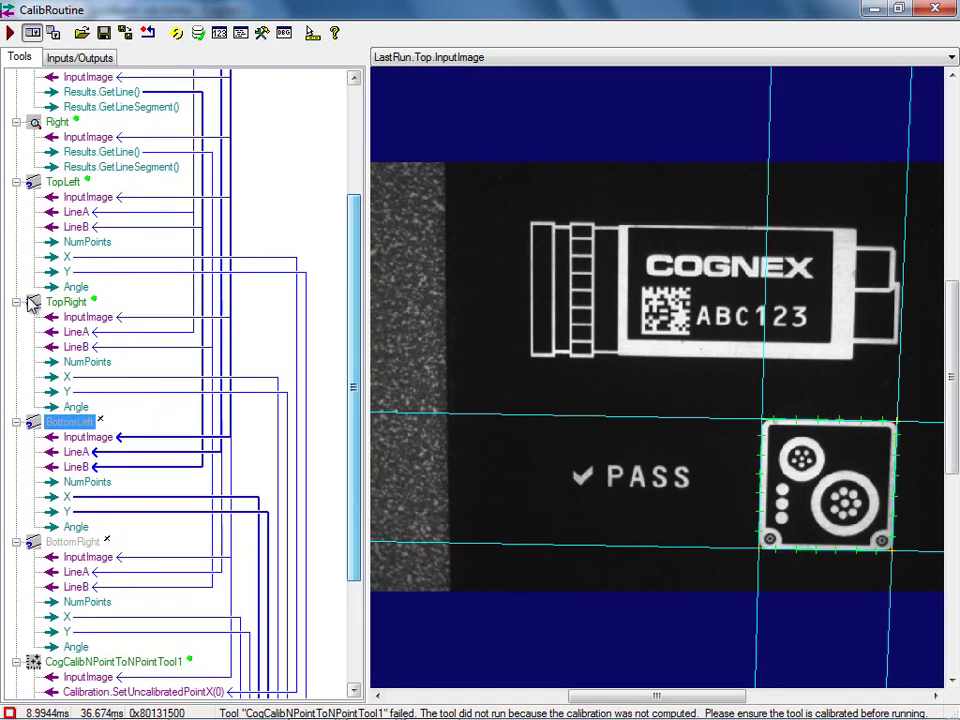
pyautogui.rightClick(60, 301)
pyautogui.click(132, 404)
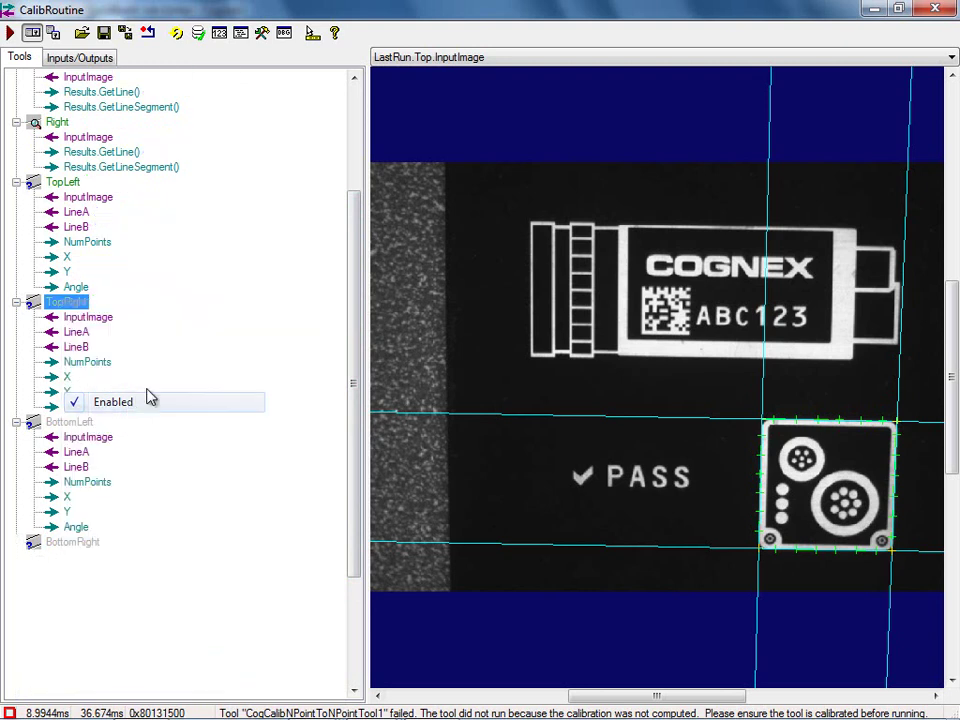
pyautogui.rightClick(62, 182)
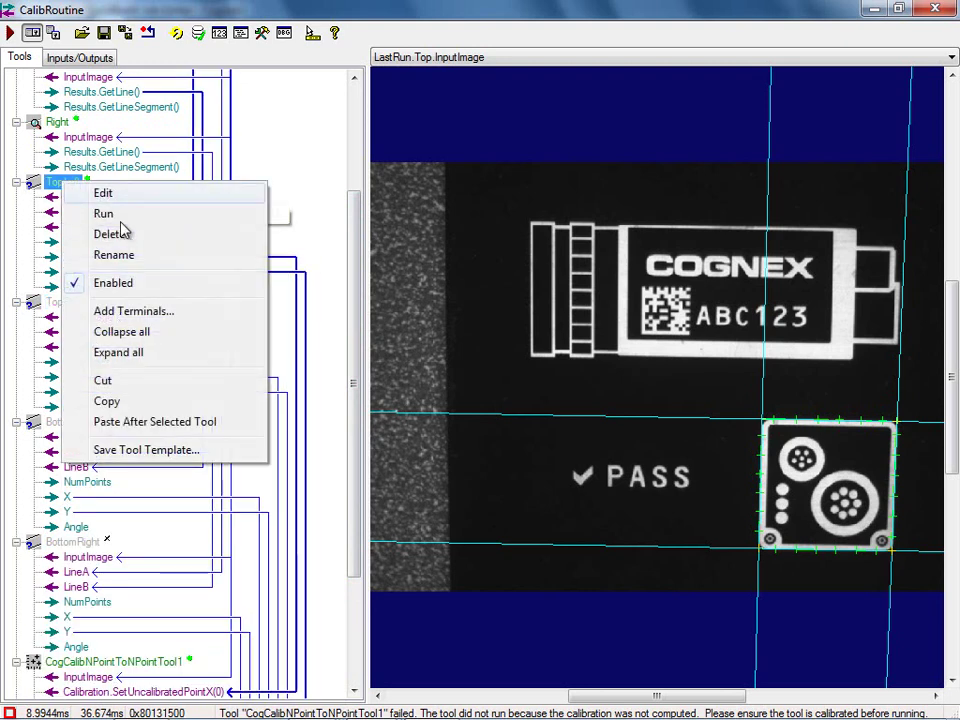
pyautogui.click(129, 284)
pyautogui.scroll(4, 326, 124)
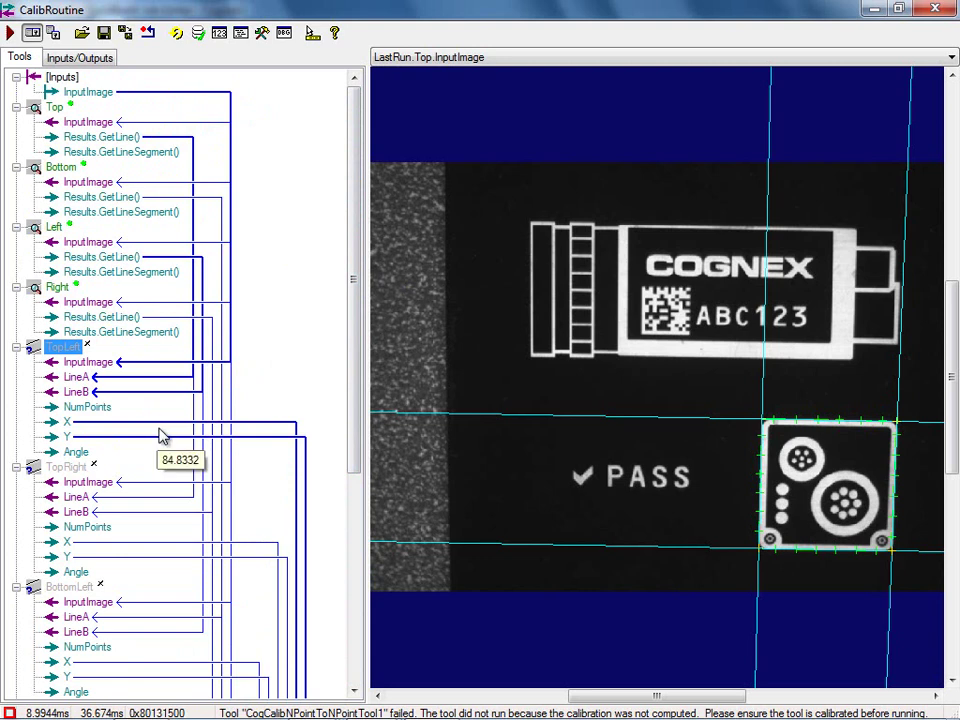
# Link CogCalibNPointToNPointTool1's OutputImage to the CalibImage output, run CalibRoutine, and close it
pyautogui.moveTo(358, 141); pyautogui.dragTo(339, 439)
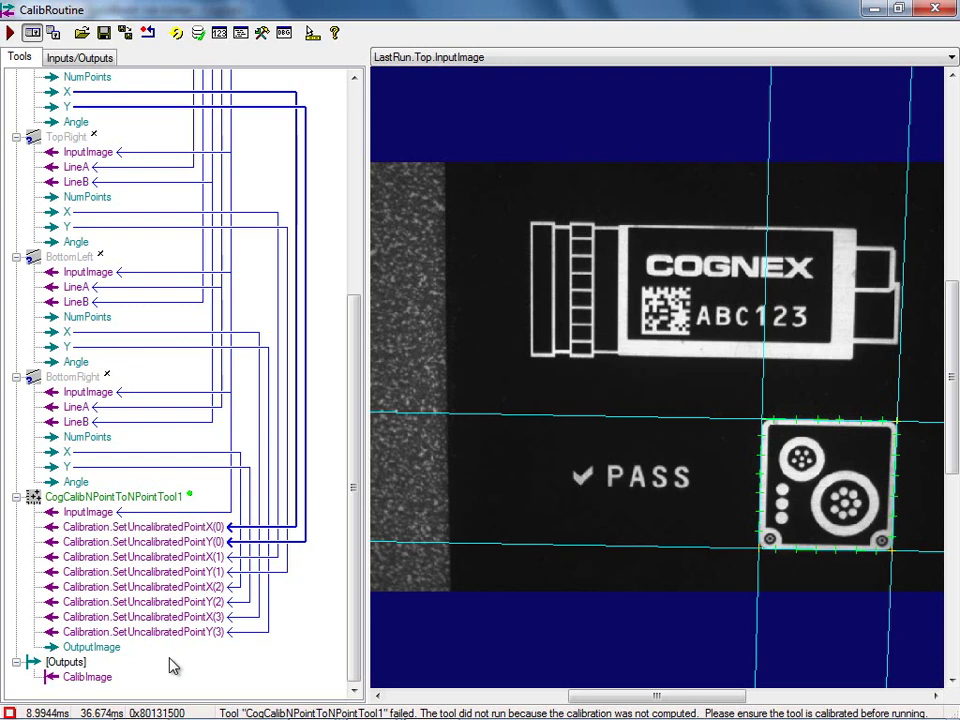
pyautogui.moveTo(118, 655)
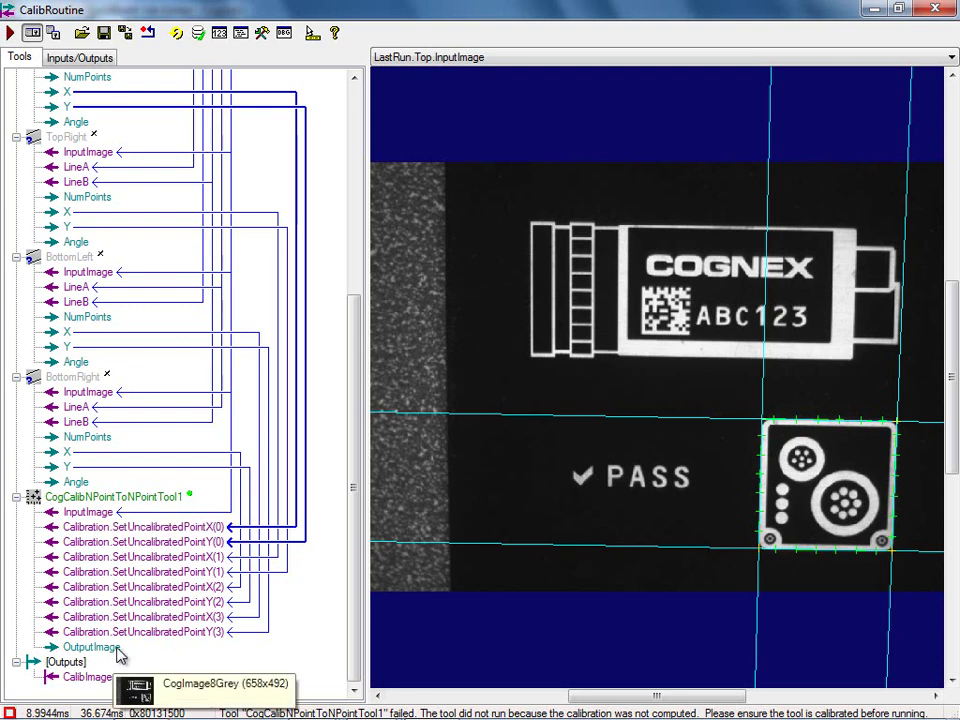
pyautogui.moveTo(122, 653); pyautogui.dragTo(133, 681)
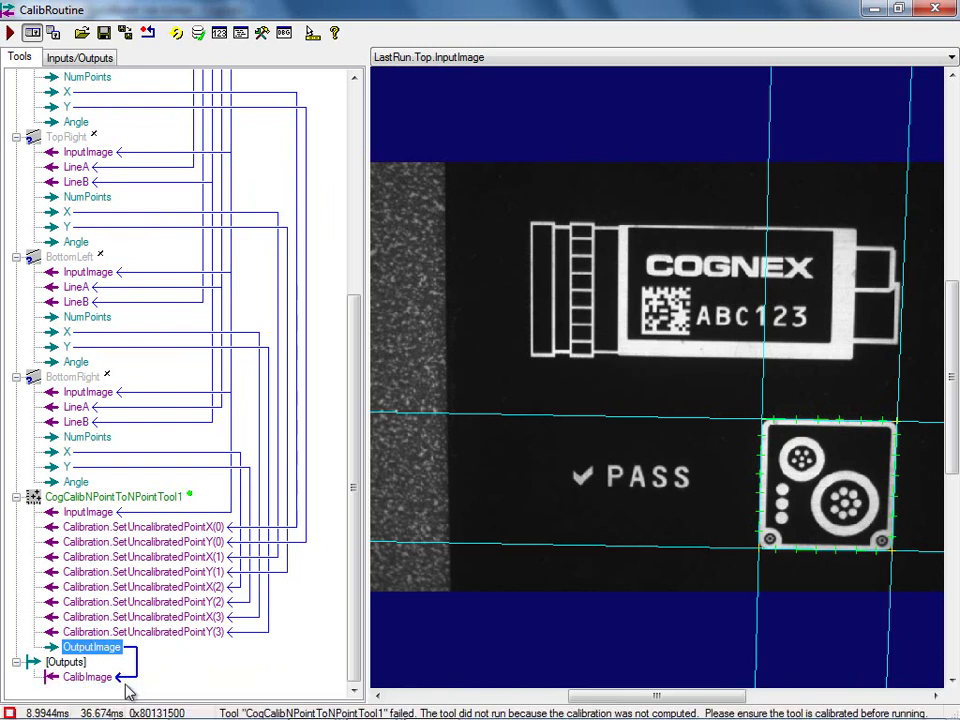
pyautogui.click(11, 34)
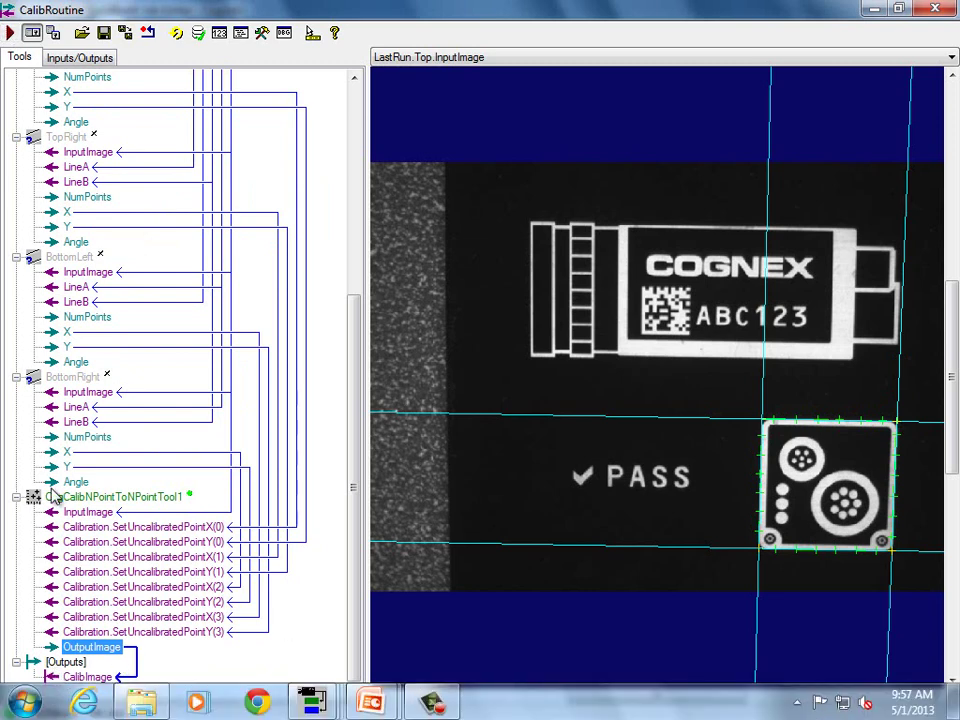
pyautogui.moveTo(98, 684)
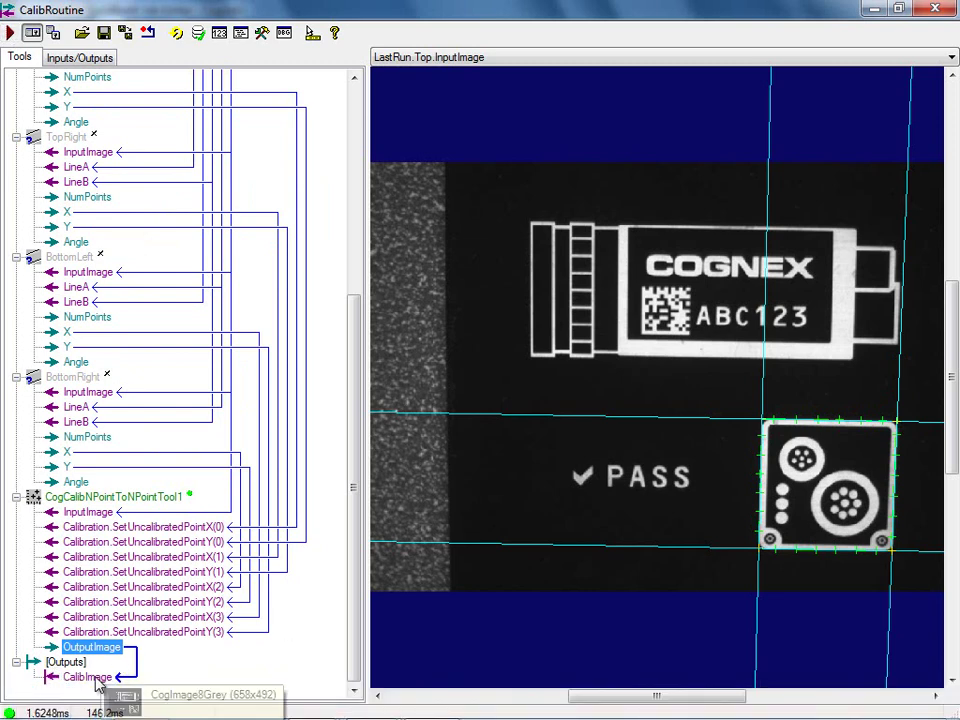
pyautogui.click(936, 9)
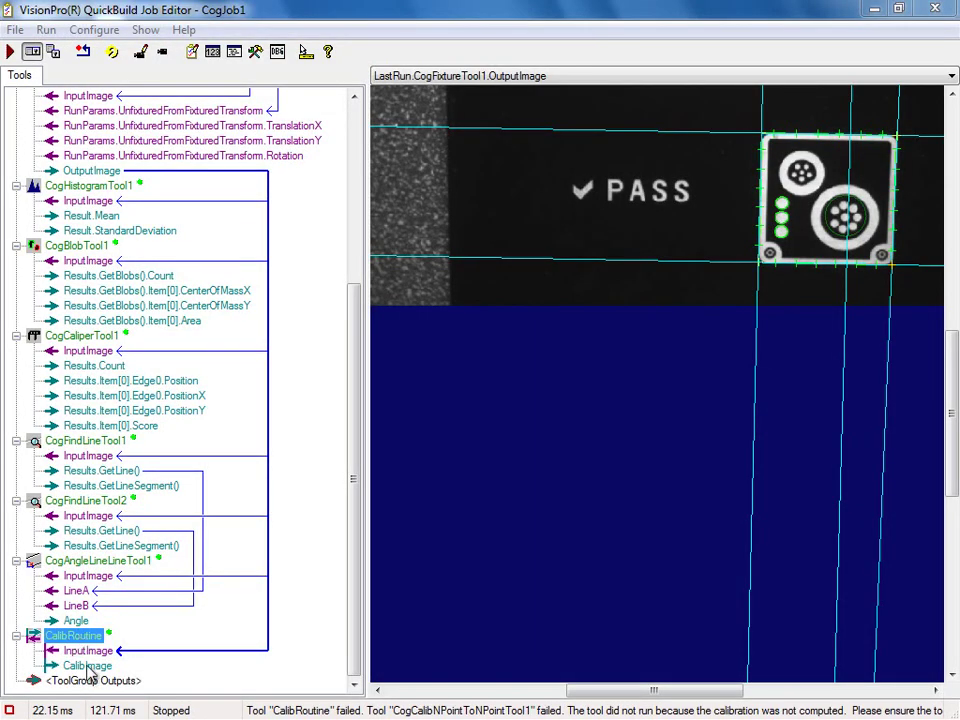
# Drag a CogCaliperTool from the VisionPro Tools list below CalibRoutine, creating CogCaliperTool2
pyautogui.click(88, 666)
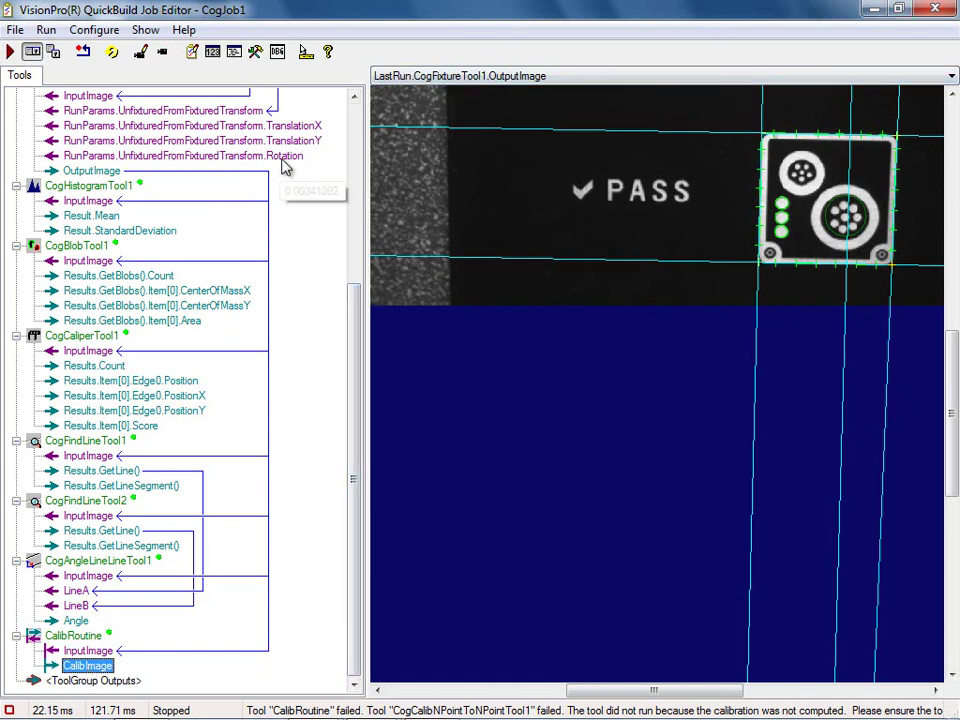
pyautogui.moveTo(953, 395); pyautogui.dragTo(953, 305)
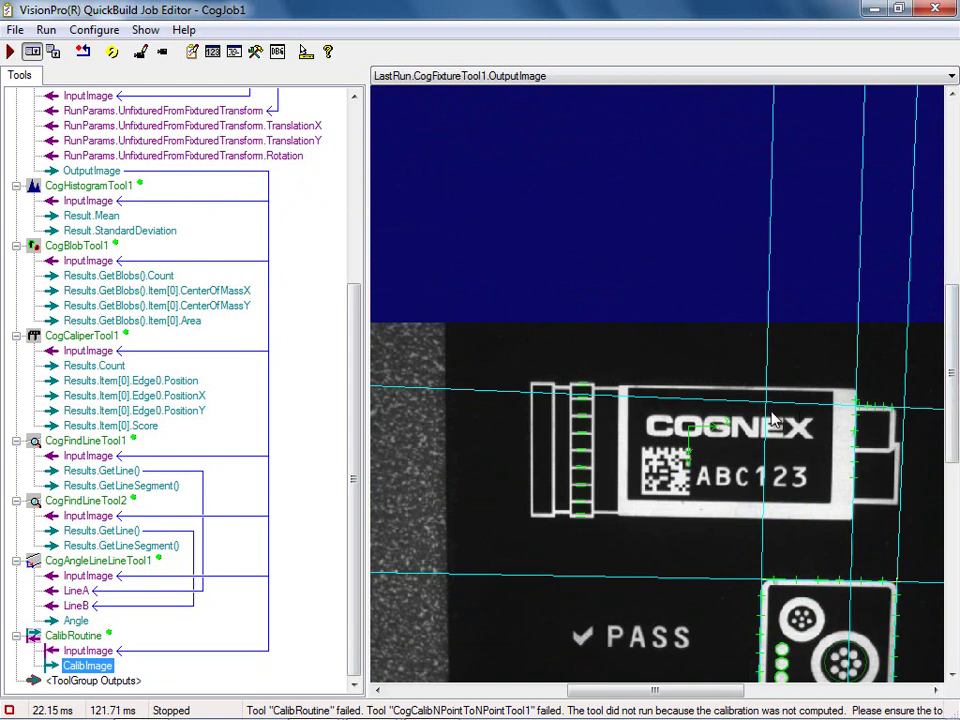
pyautogui.click(256, 51)
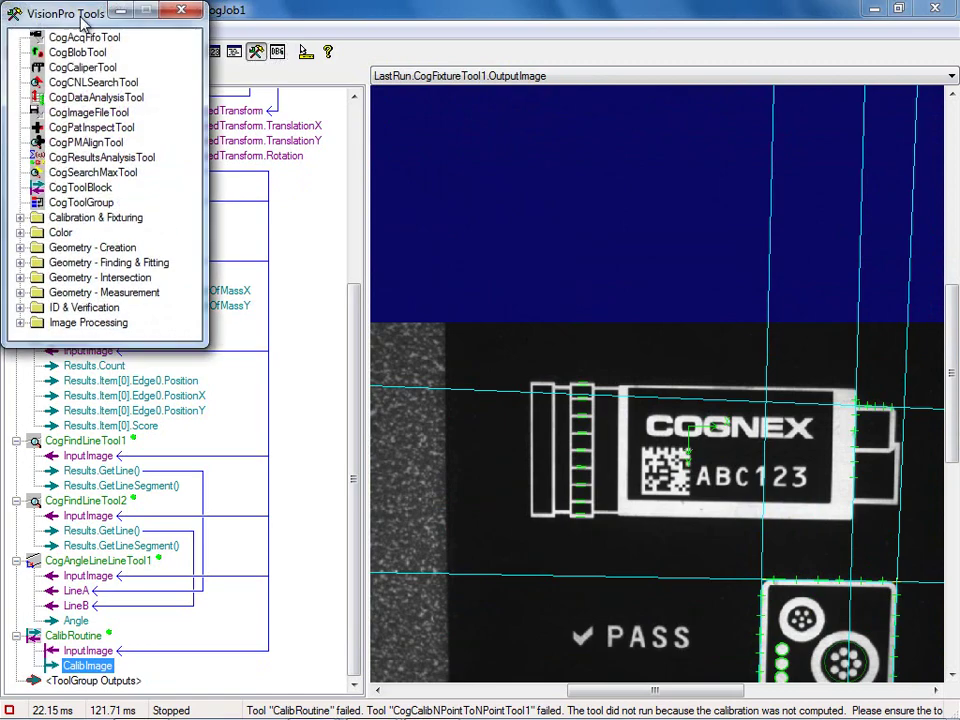
pyautogui.moveTo(62, 16); pyautogui.dragTo(372, 32)
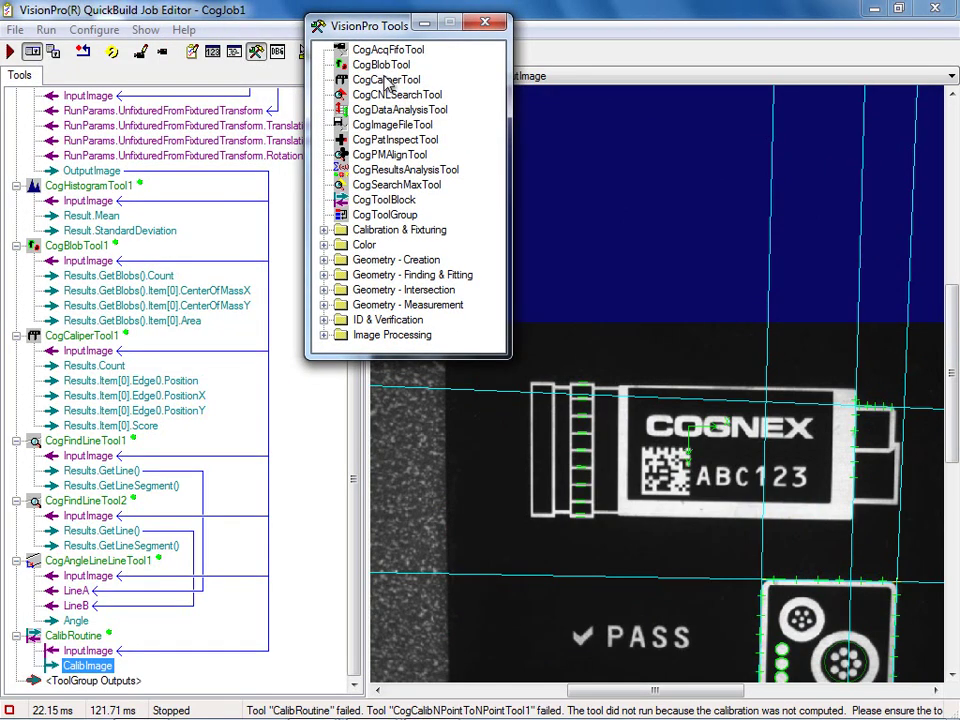
pyautogui.moveTo(387, 80); pyautogui.dragTo(223, 662)
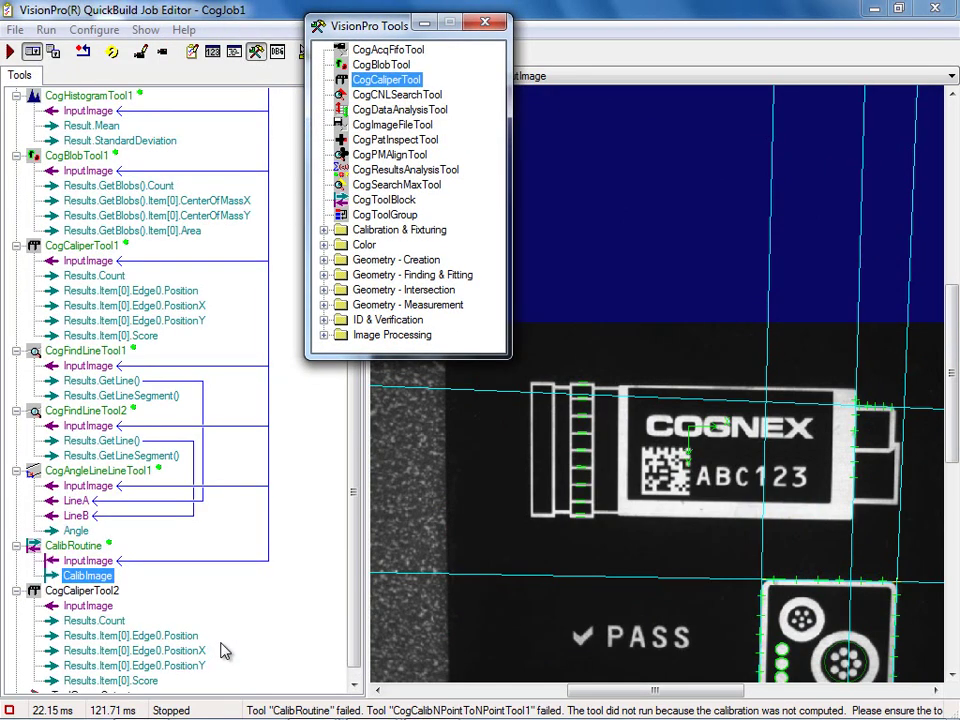
pyautogui.click(488, 22)
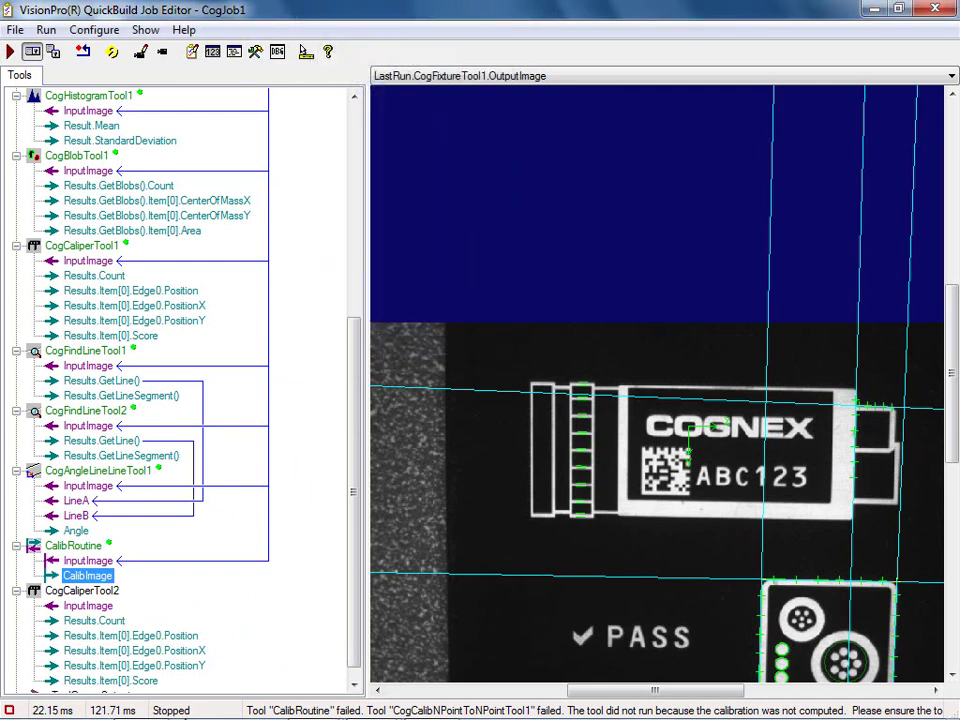
# Link CogCaliperTool2's InputImage from CalibRoutine.CalibImage and run the job once
pyautogui.rightClick(108, 605)
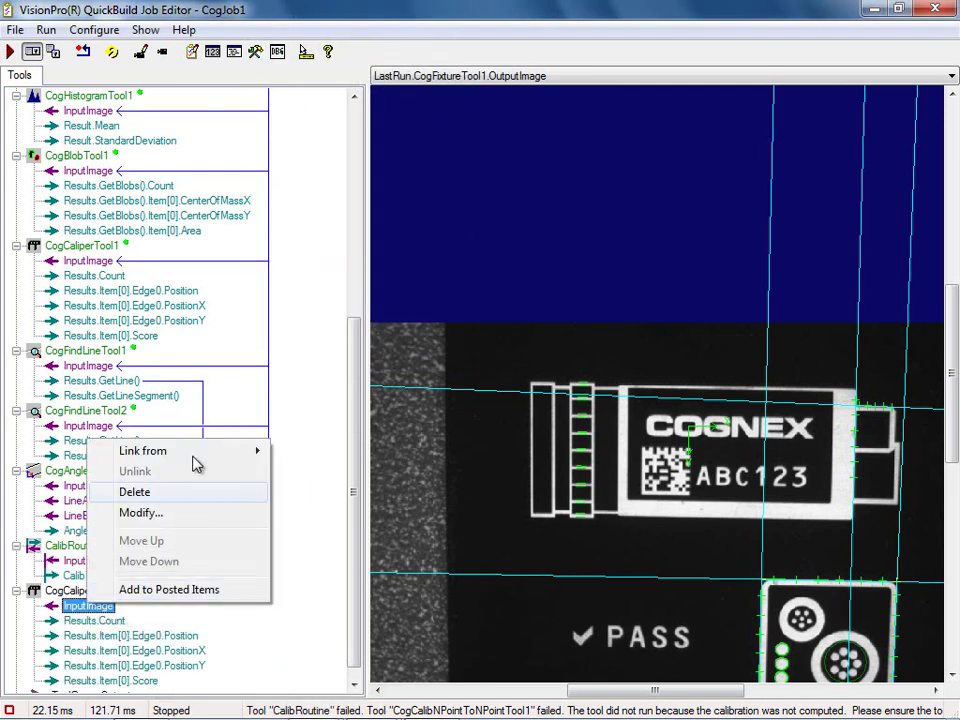
pyautogui.moveTo(200, 458)
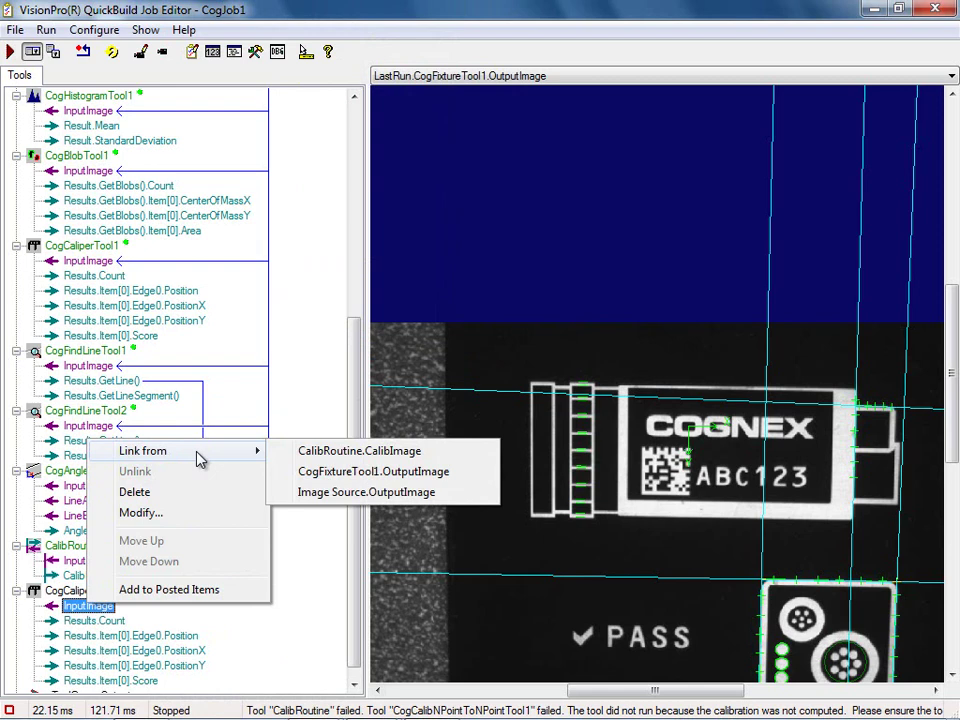
pyautogui.click(417, 452)
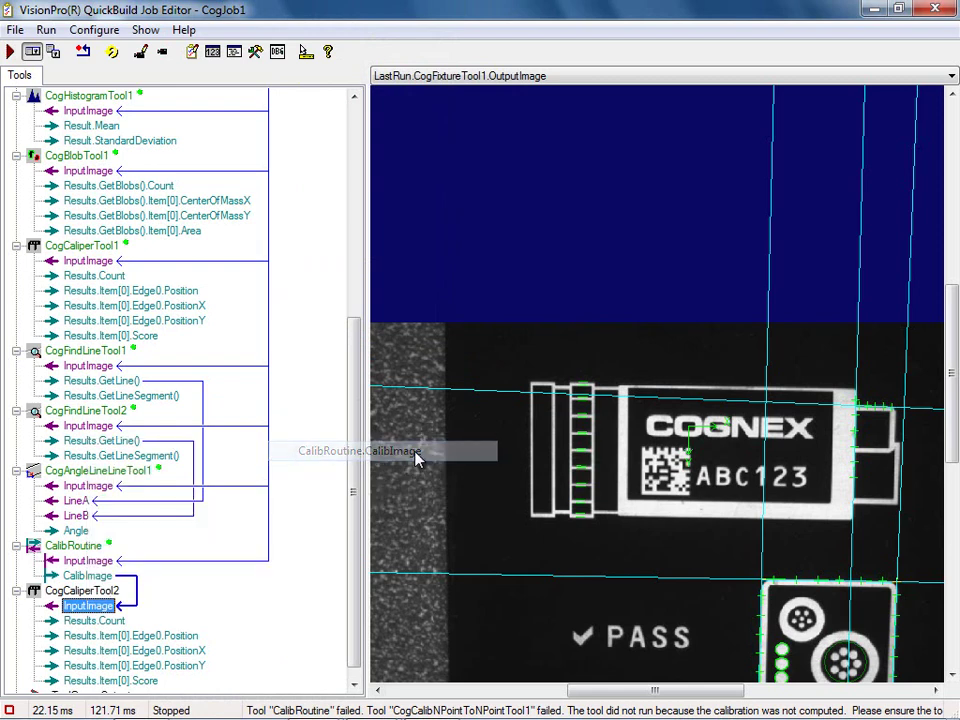
pyautogui.click(10, 52)
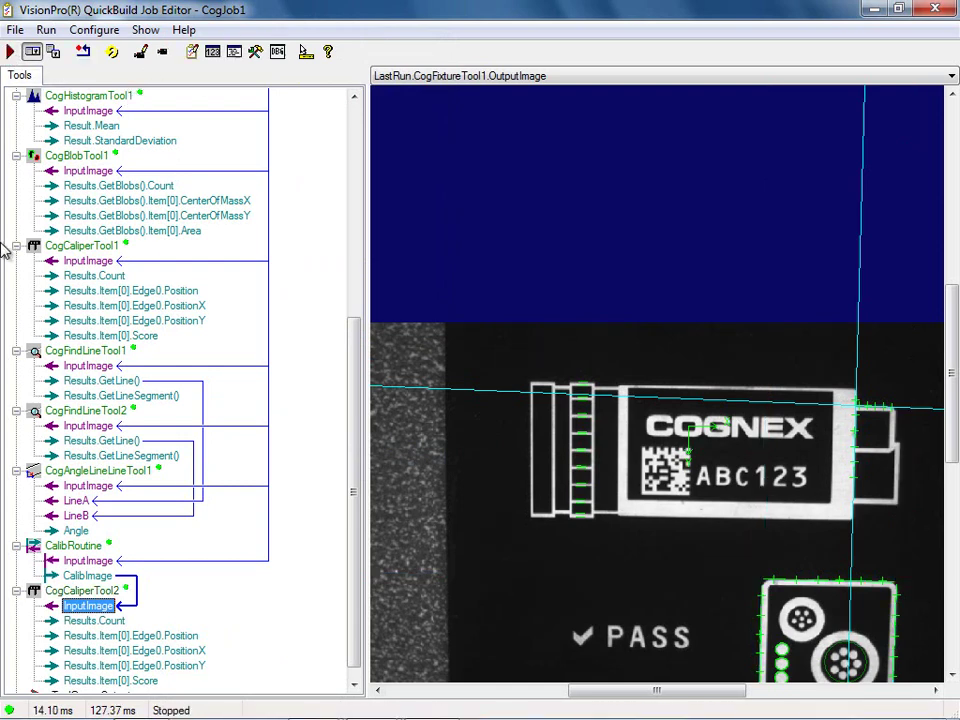
# Open CogCaliperTool2's editor full size and move the caliper region onto the COGNEX label
pyautogui.click(92, 591)
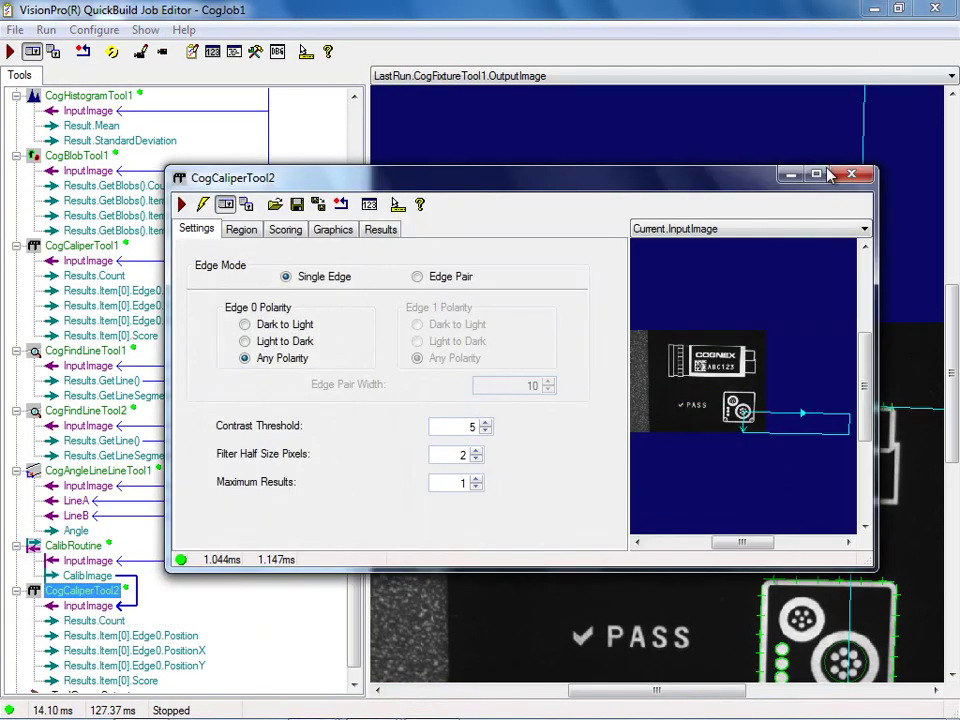
pyautogui.click(846, 176)
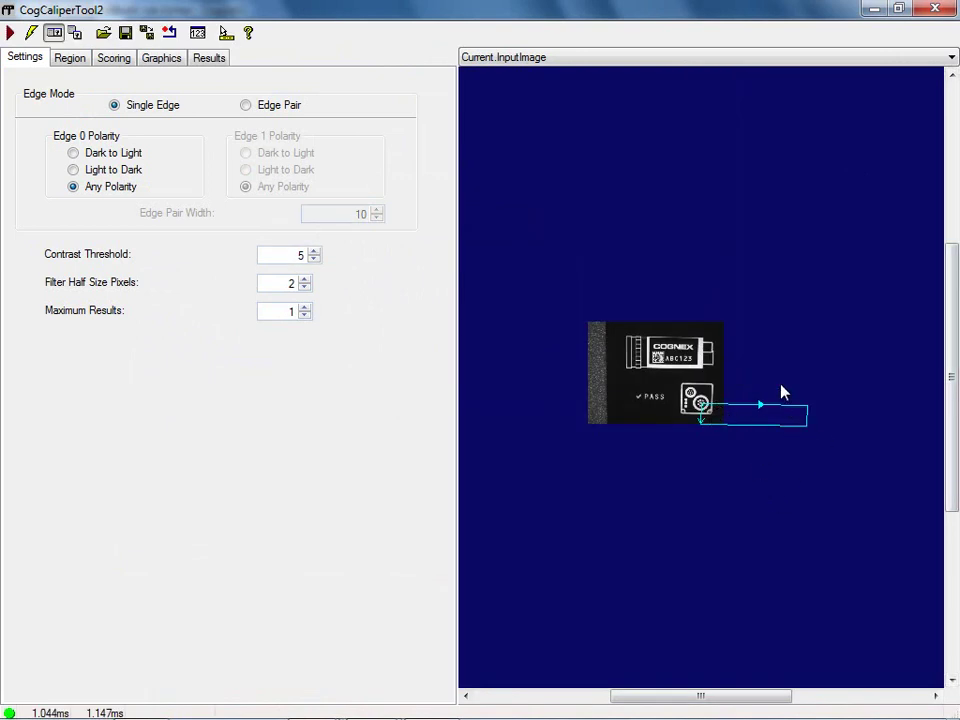
pyautogui.click(762, 416)
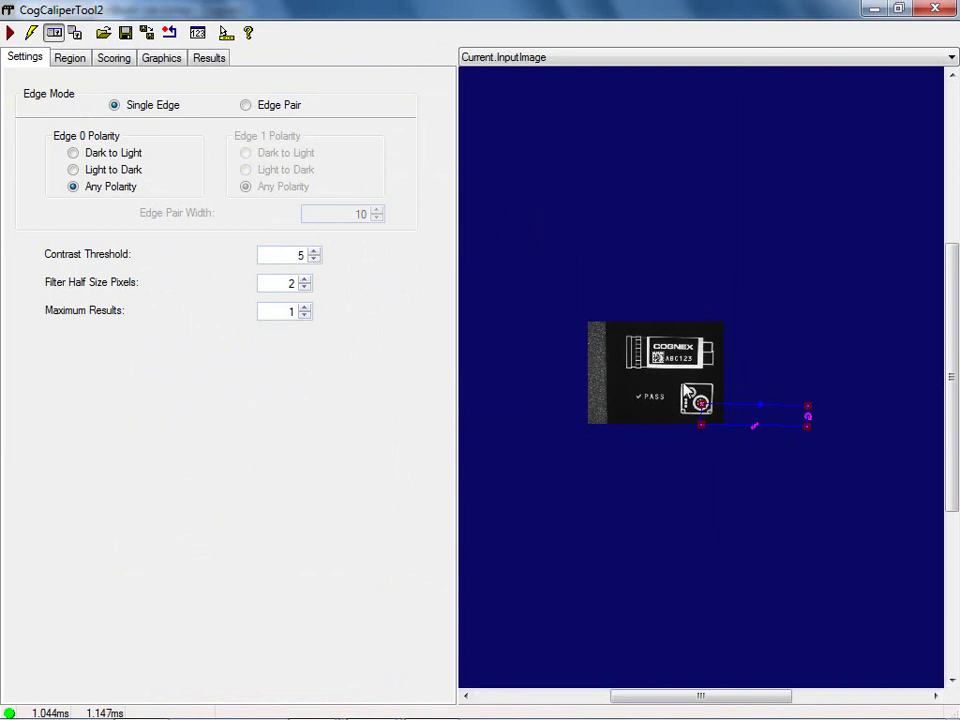
pyautogui.moveTo(737, 414); pyautogui.dragTo(650, 354)
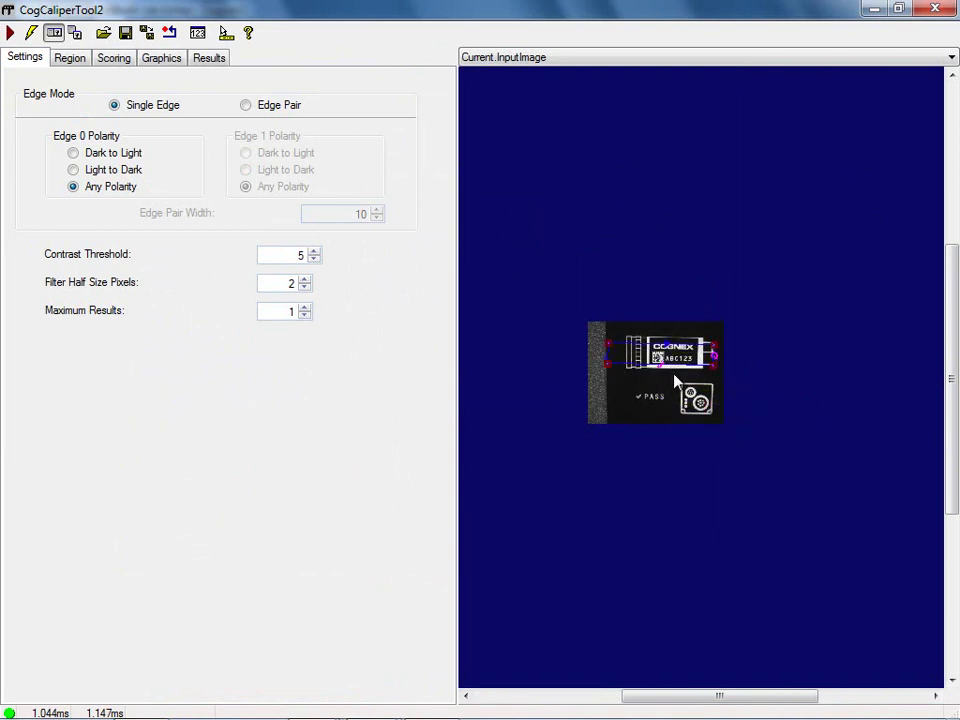
# Resize the caliper region into a thin band along the COGNEX label's top edge
pyautogui.scroll(3, 690, 388)
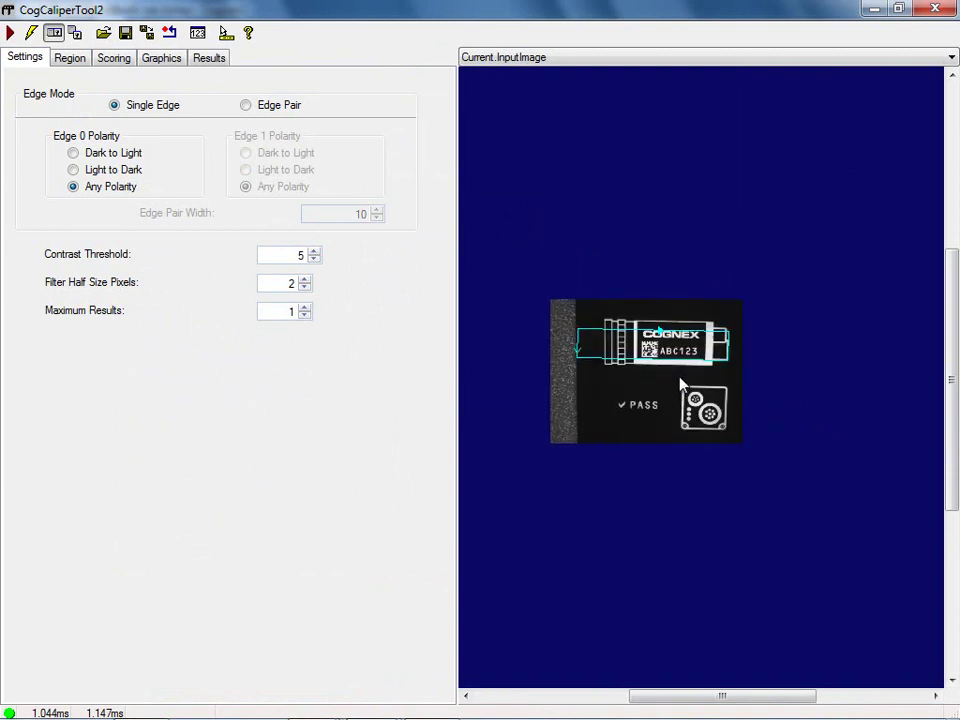
pyautogui.scroll(1, 580, 392)
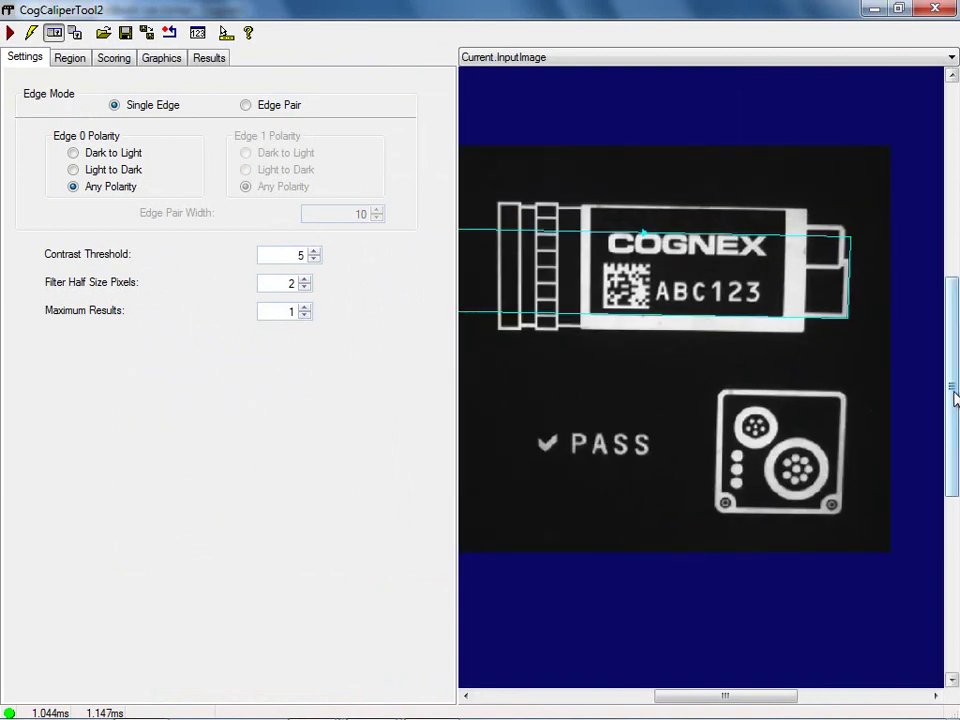
pyautogui.click(846, 319)
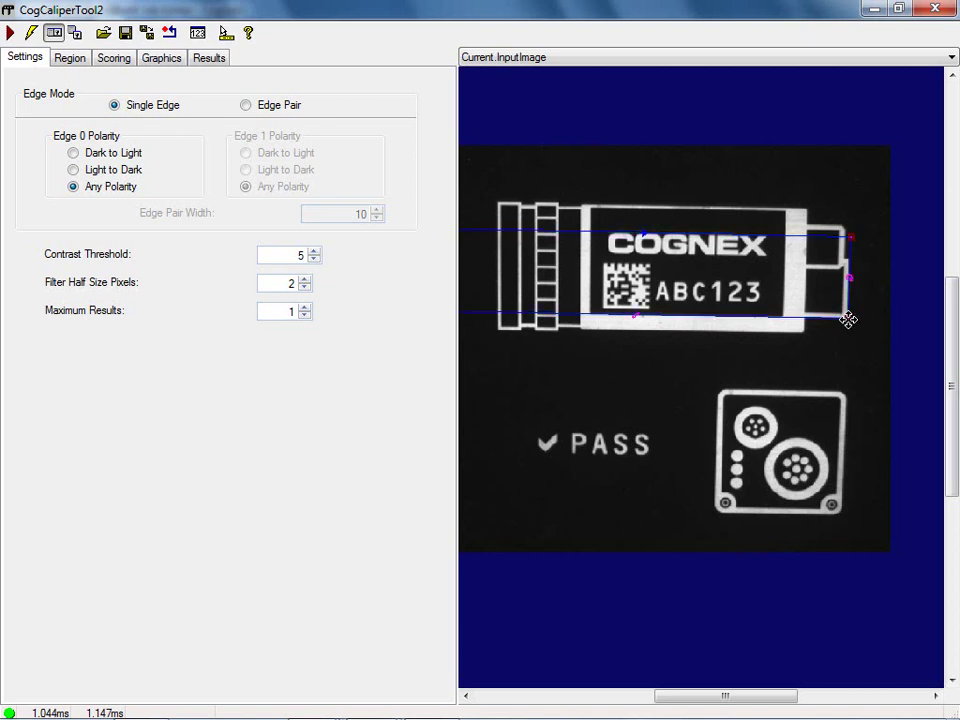
pyautogui.moveTo(846, 319); pyautogui.dragTo(786, 227)
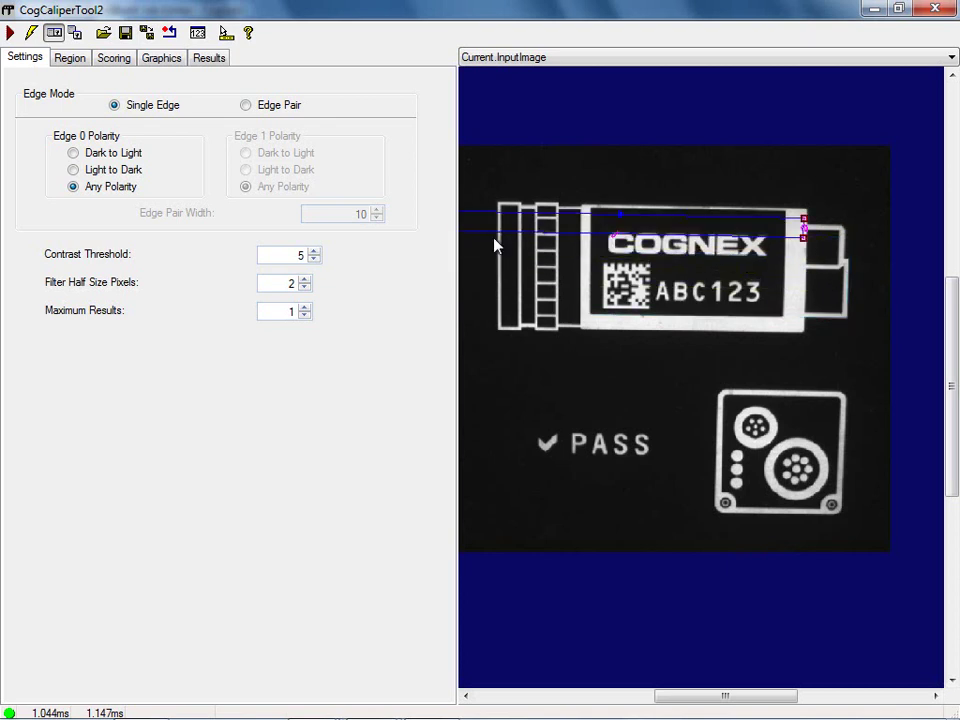
pyautogui.moveTo(690, 703); pyautogui.dragTo(662, 669)
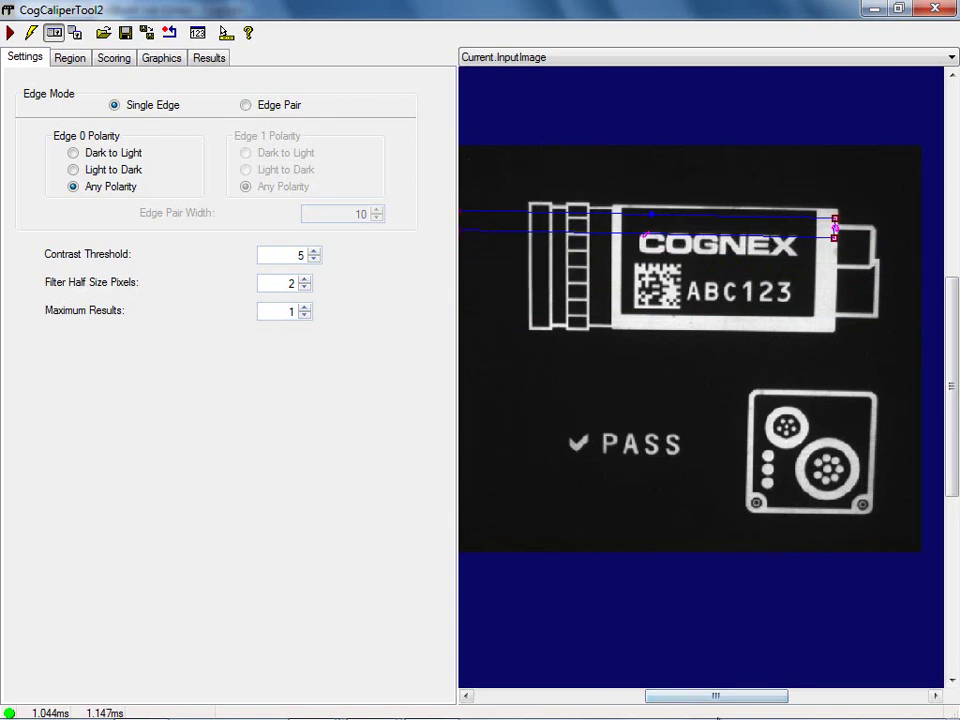
pyautogui.moveTo(718, 704); pyautogui.dragTo(709, 704)
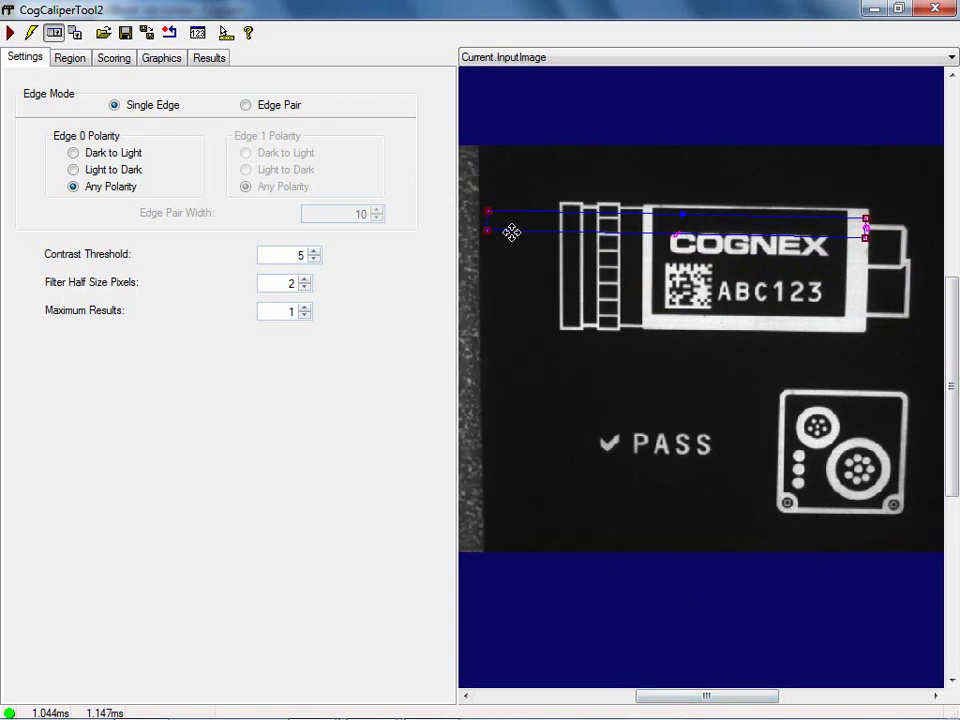
pyautogui.moveTo(510, 231); pyautogui.dragTo(646, 222)
pyautogui.moveTo(750, 219); pyautogui.dragTo(756, 252)
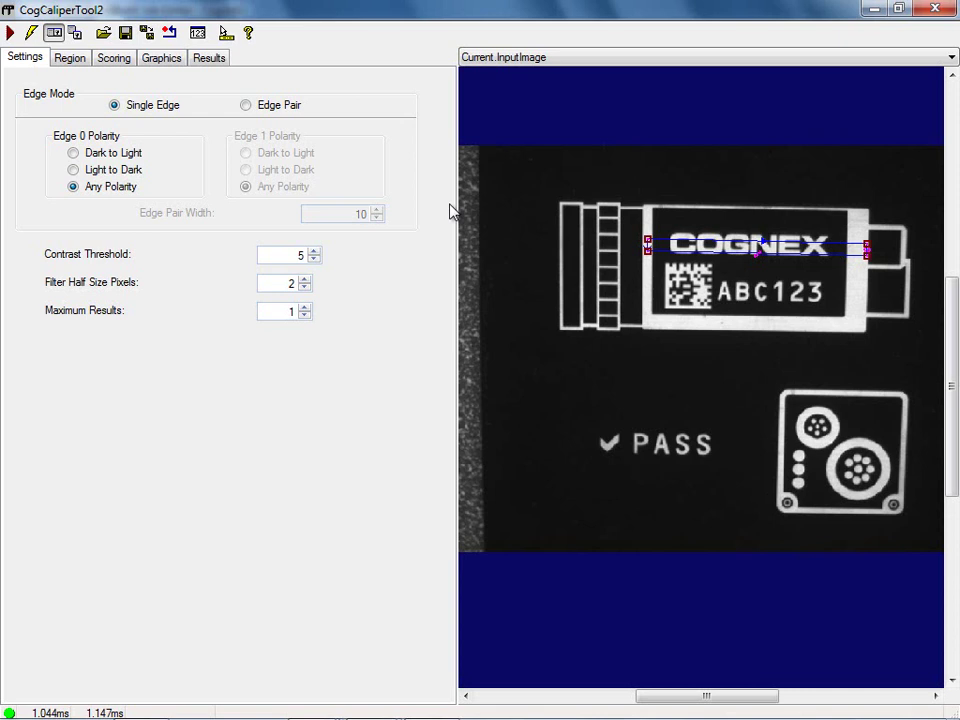
pyautogui.moveTo(831, 255); pyautogui.dragTo(822, 227)
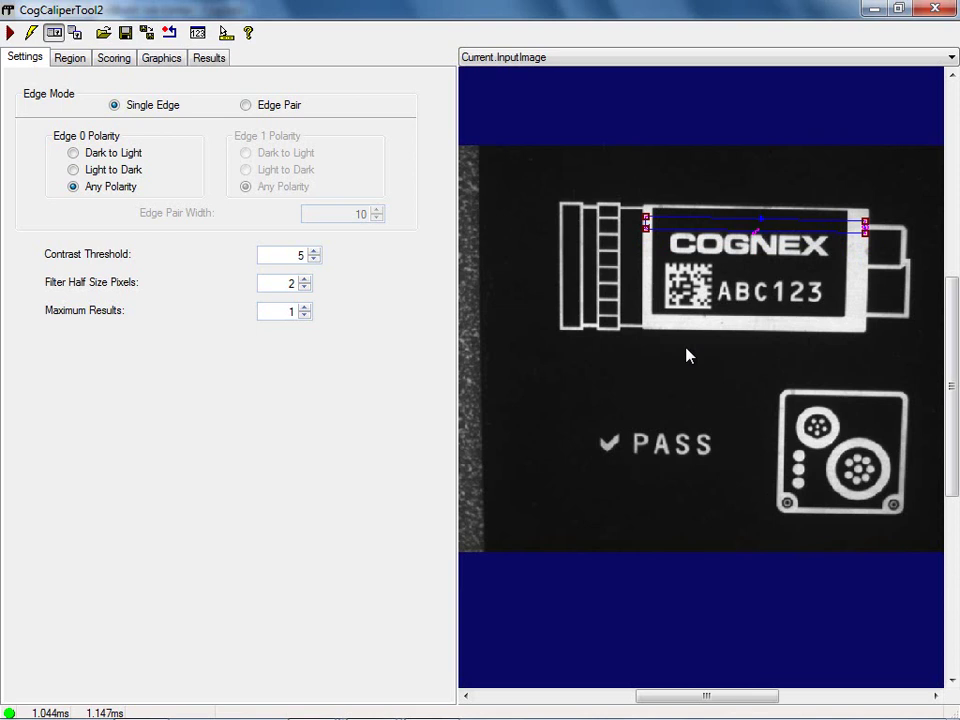
# Set the caliper to Edge Pair with Edge 0 Light to Dark and Edge 1 Dark to Light
pyautogui.click(247, 105)
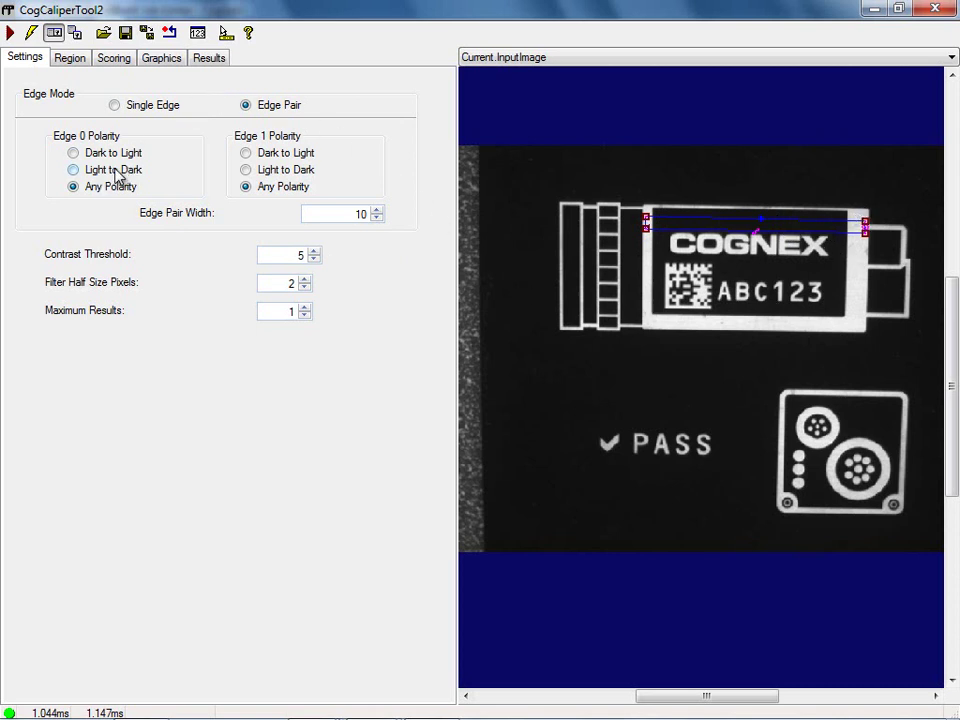
pyautogui.click(93, 170)
pyautogui.click(246, 153)
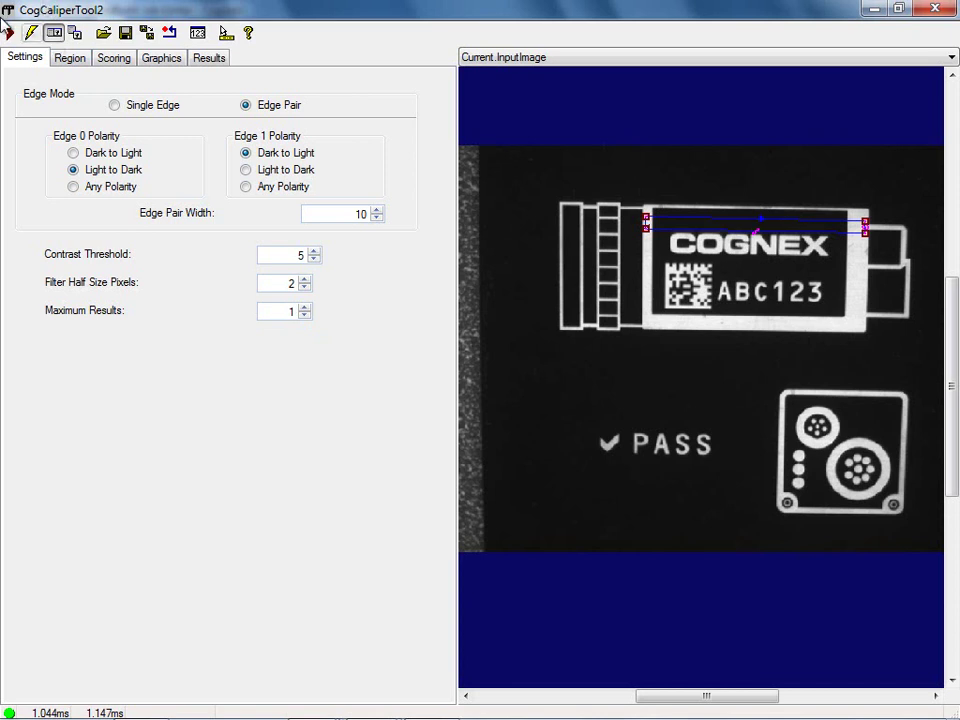
# Run the caliper and display LastRun.InputImage to check the edge pair result
pyautogui.click(10, 32)
pyautogui.click(209, 58)
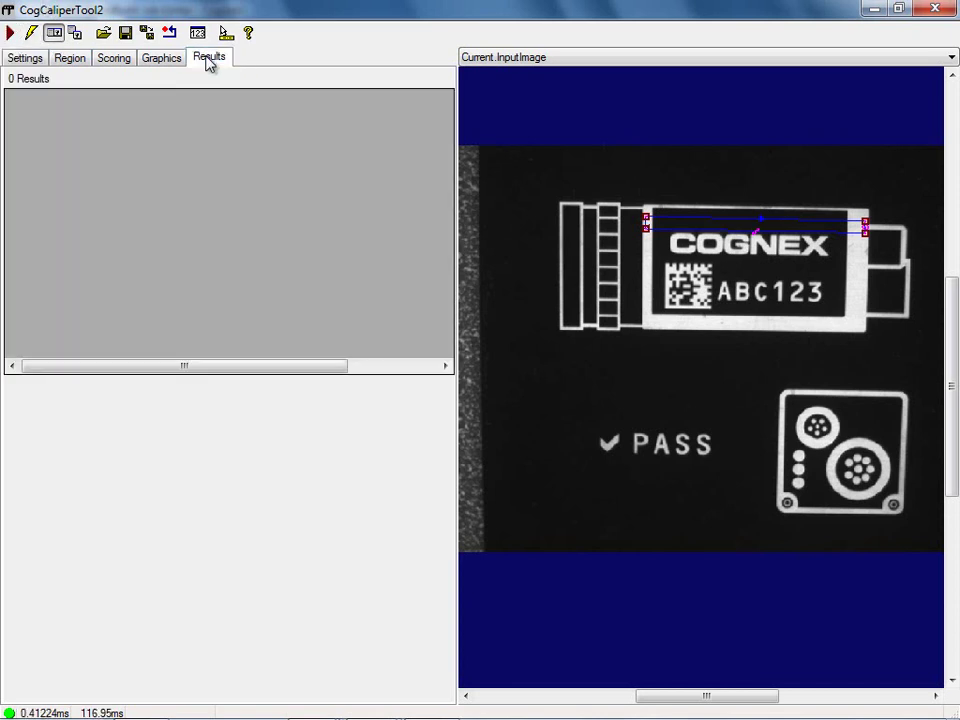
pyautogui.click(559, 56)
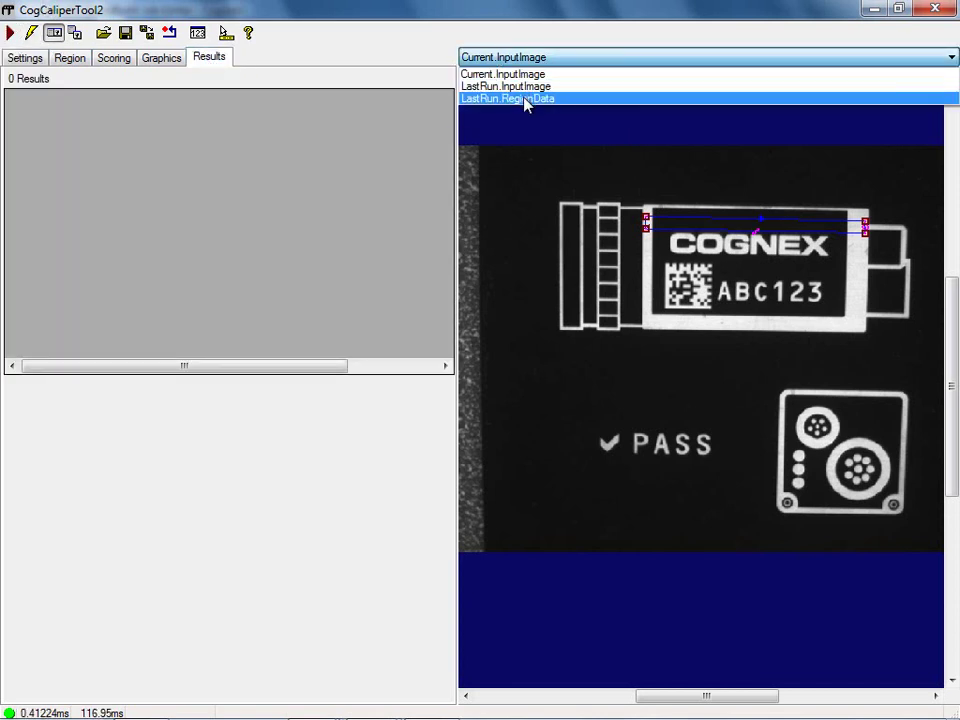
pyautogui.click(535, 87)
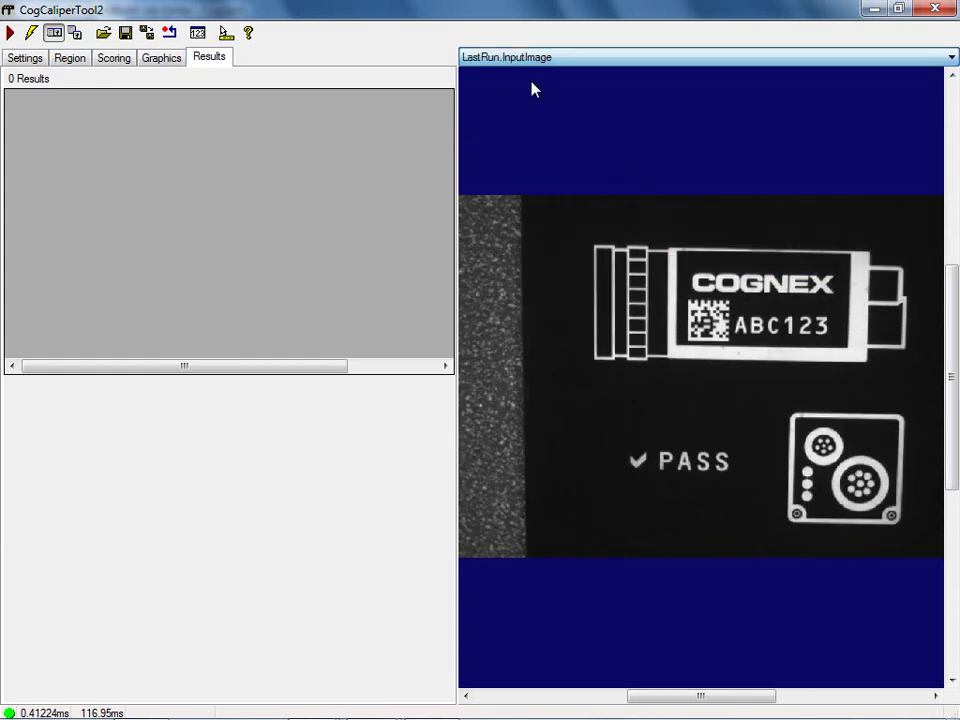
pyautogui.click(25, 58)
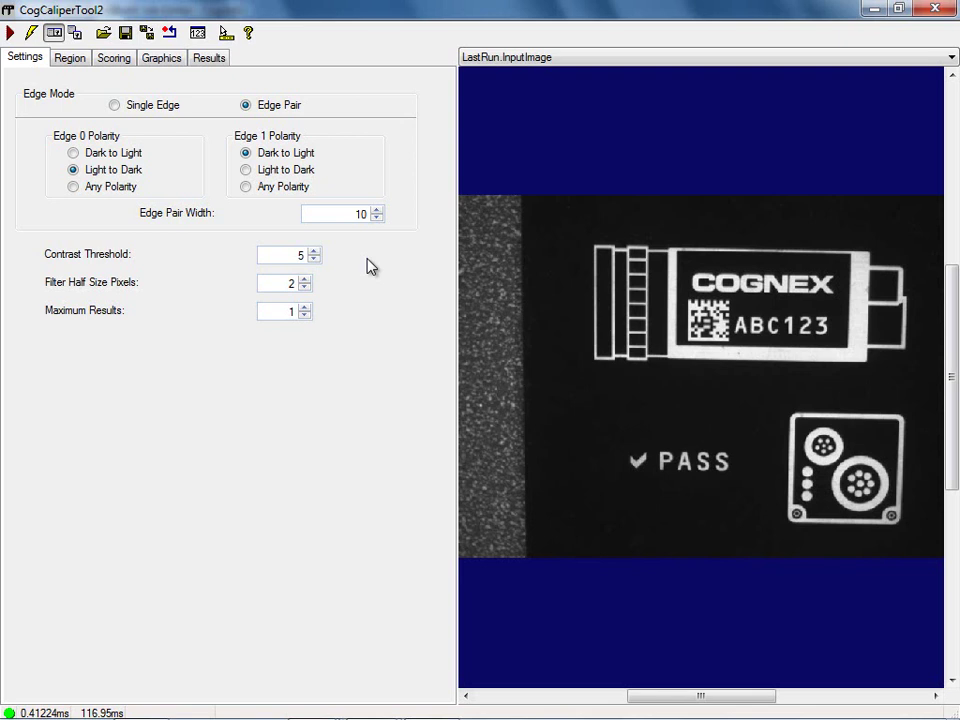
# Try an Edge Pair Width of 30, run the caliper, and check the Results
pyautogui.doubleClick(358, 213)
pyautogui.write('30')
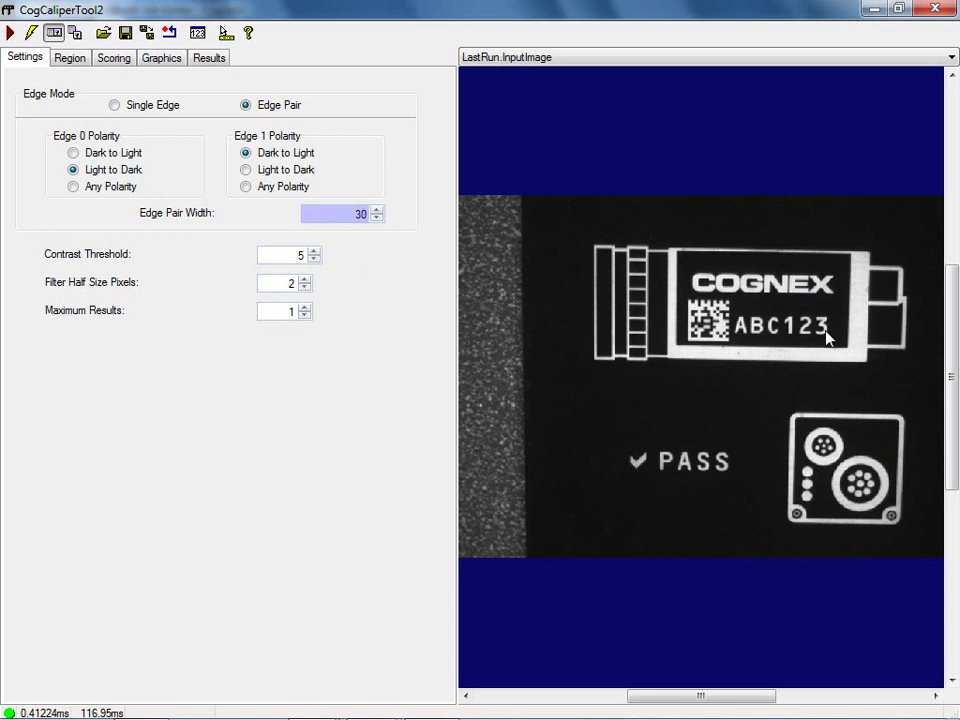
pyautogui.click(10, 33)
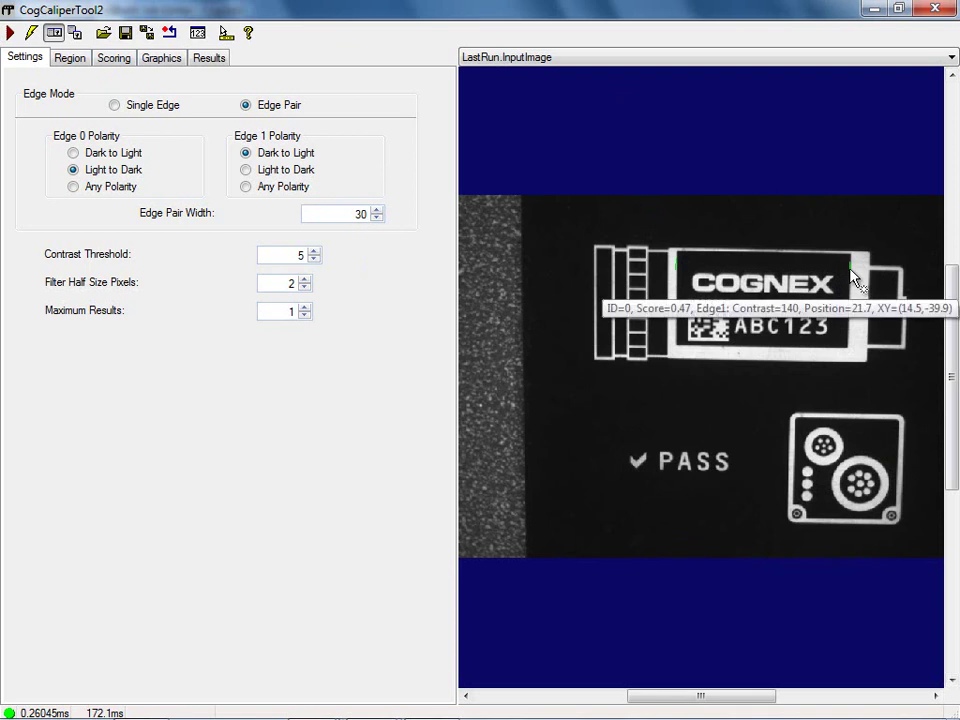
pyautogui.click(218, 60)
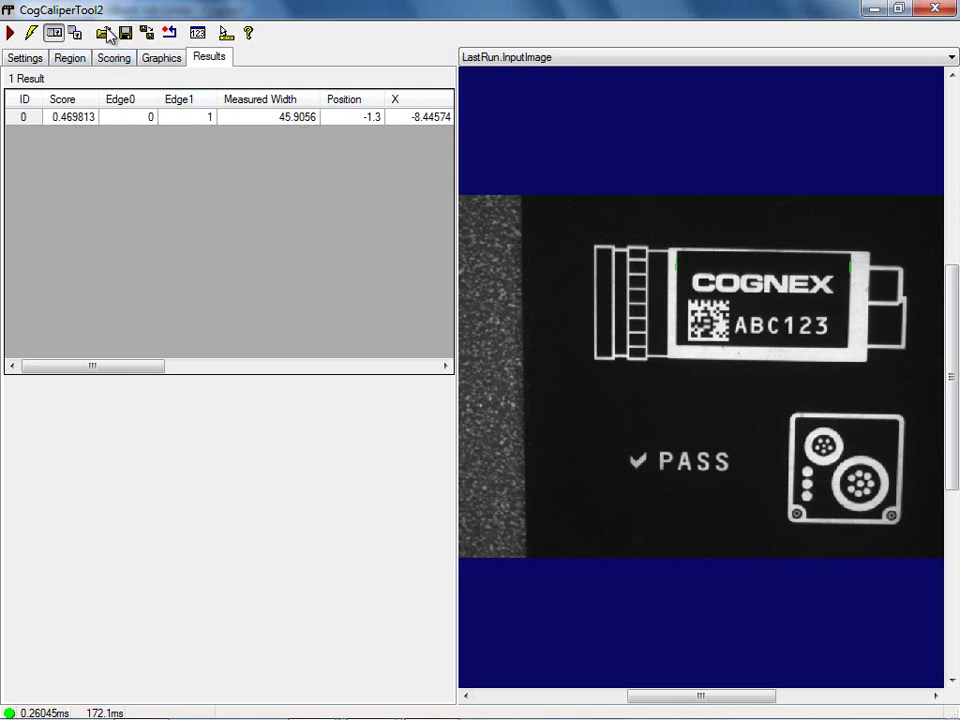
pyautogui.click(32, 58)
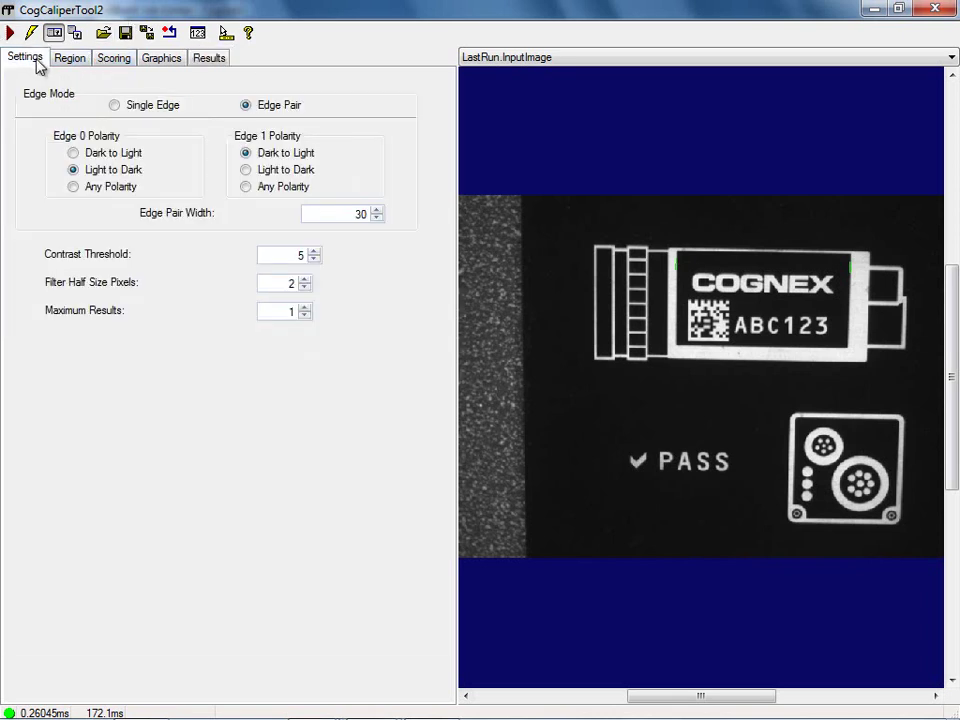
# Set Edge Pair Width to 45, verify the roughly 46 wide result, and run continuously
pyautogui.doubleClick(356, 214)
pyautogui.write('456')
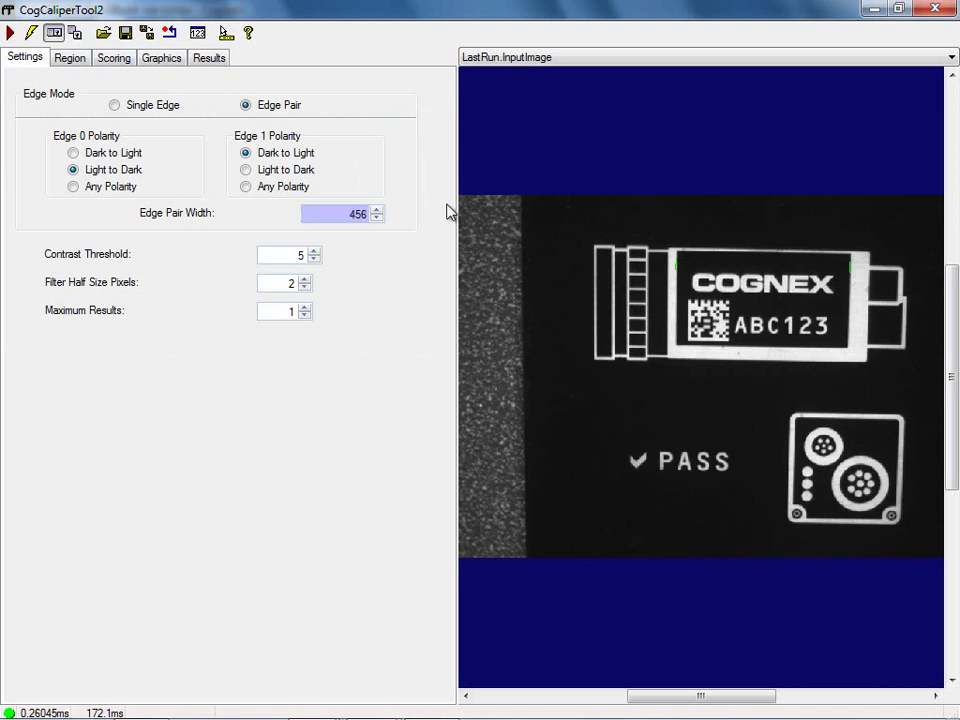
pyautogui.press('BackSpace')
pyautogui.click(9, 35)
pyautogui.click(209, 57)
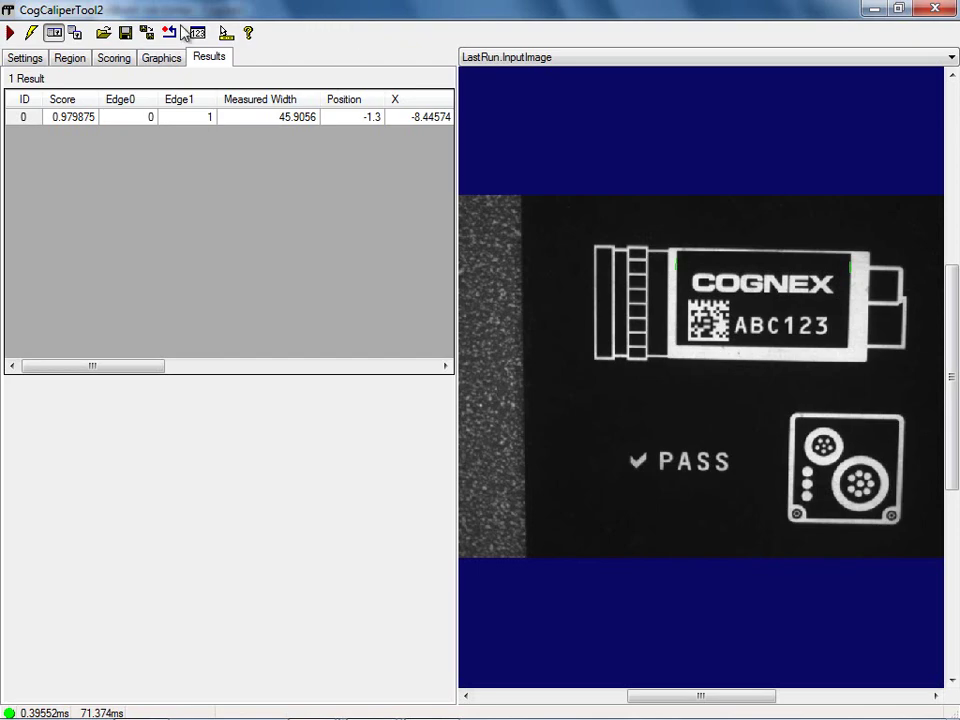
pyautogui.click(898, 8)
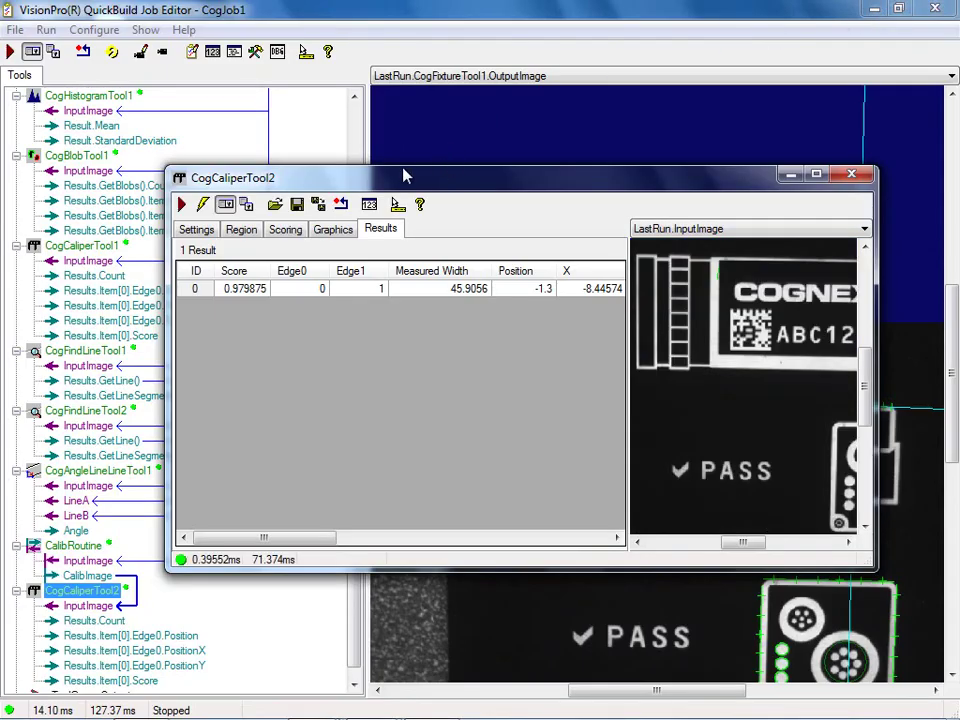
pyautogui.click(114, 54)
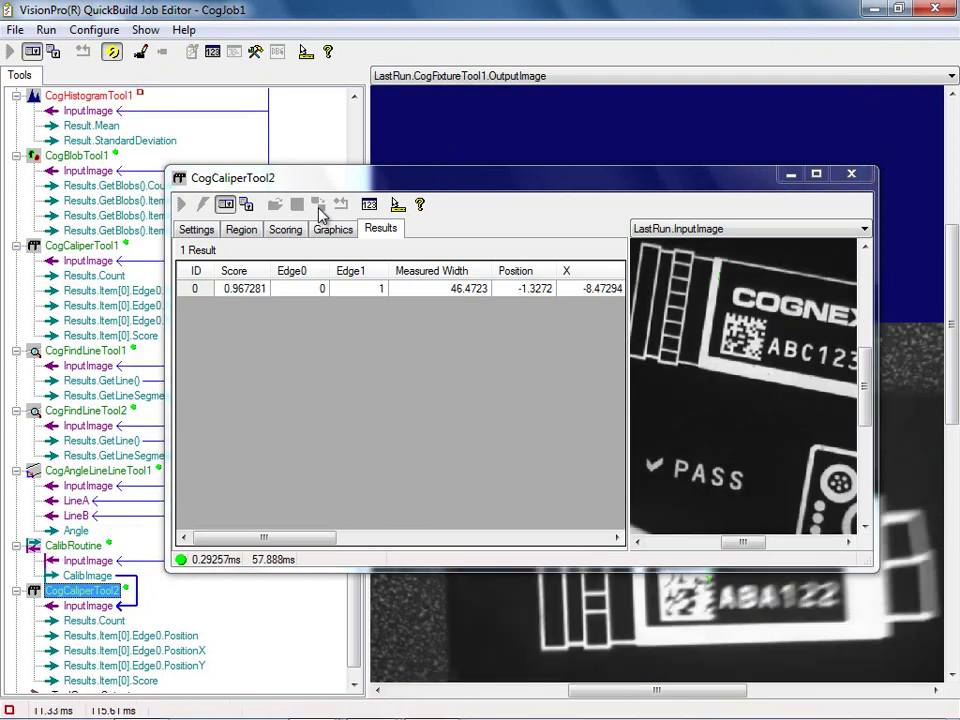